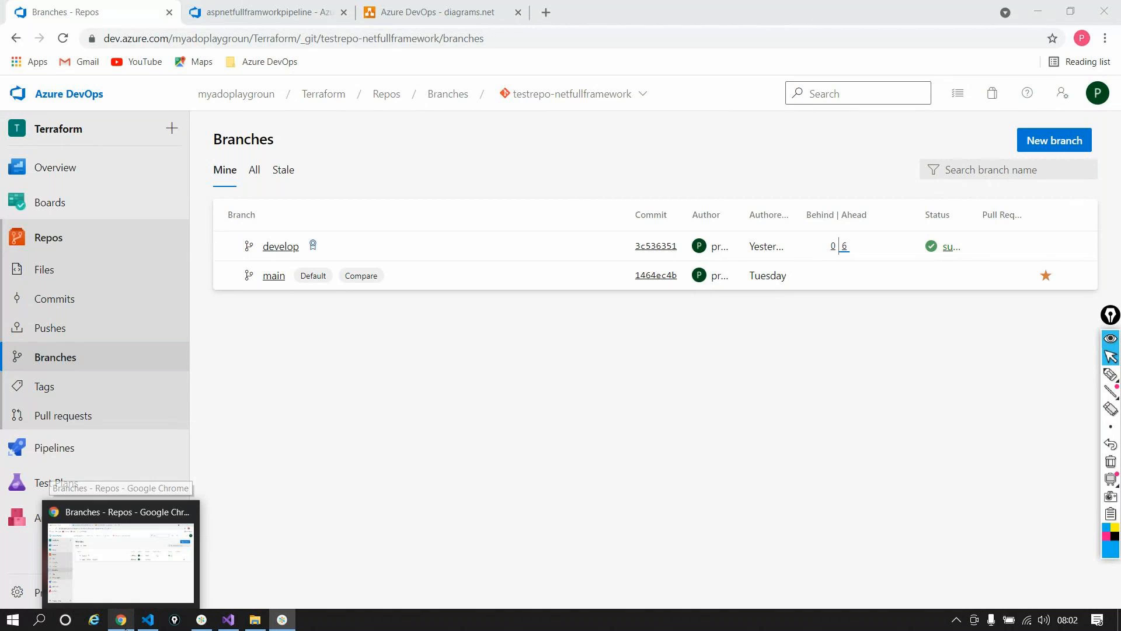
# Step: Bring the browser back and switch to the diagrams.net tab showing the blank Page-8
pyautogui.click(98, 573)
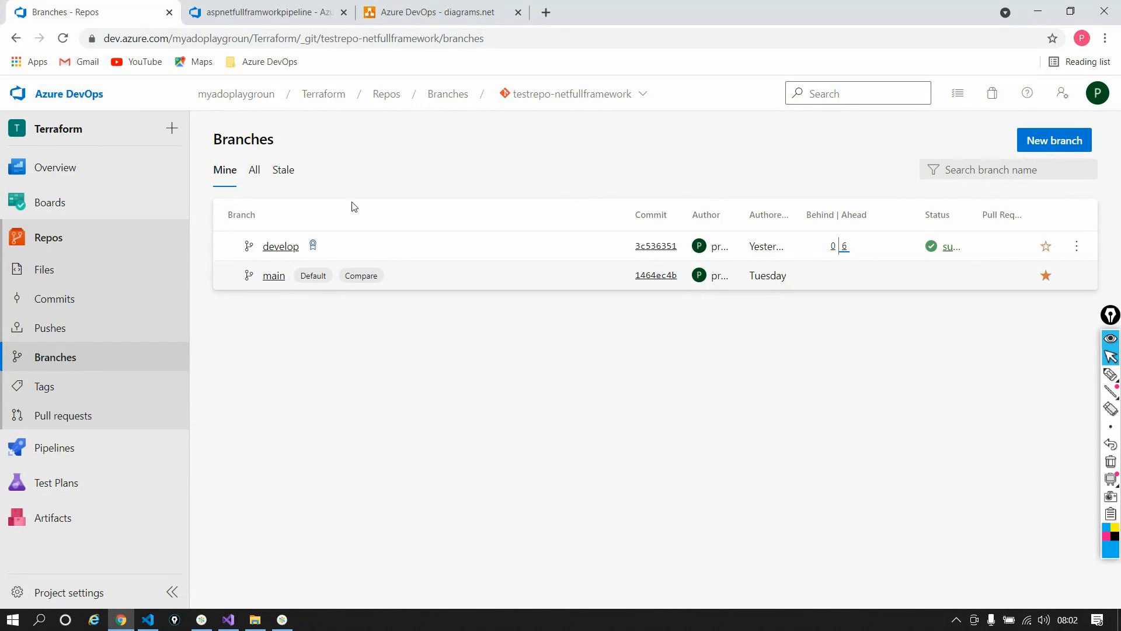
pyautogui.click(458, 17)
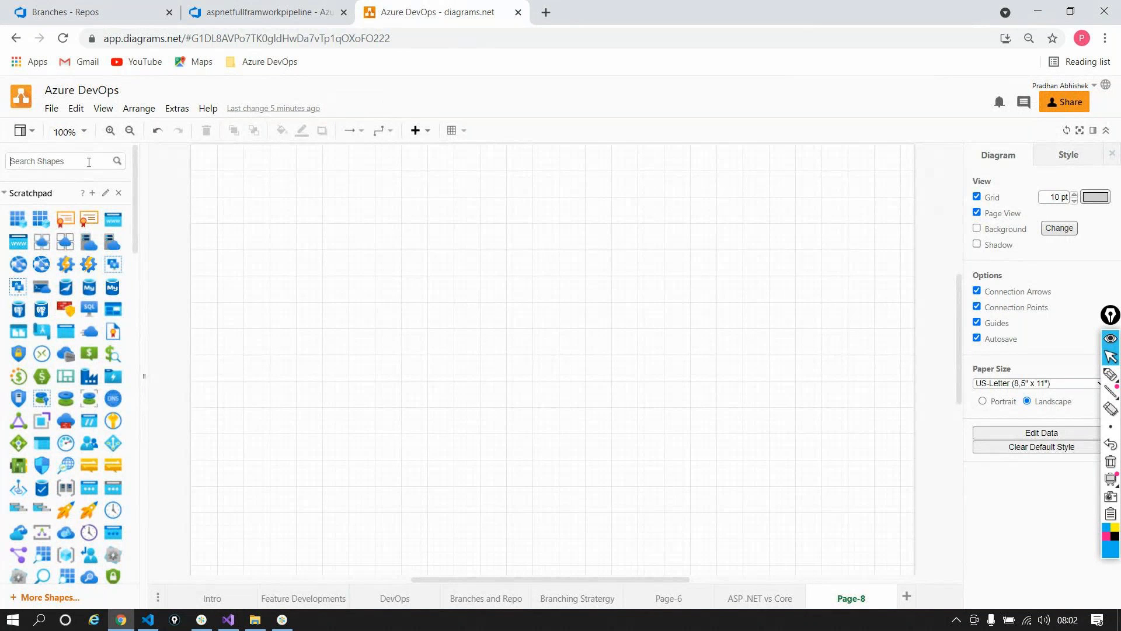
# Step: Search shapes for 'laptop' and place an enlarged laptop icon at the lower left
pyautogui.write('laptop')
pyautogui.press('Return')
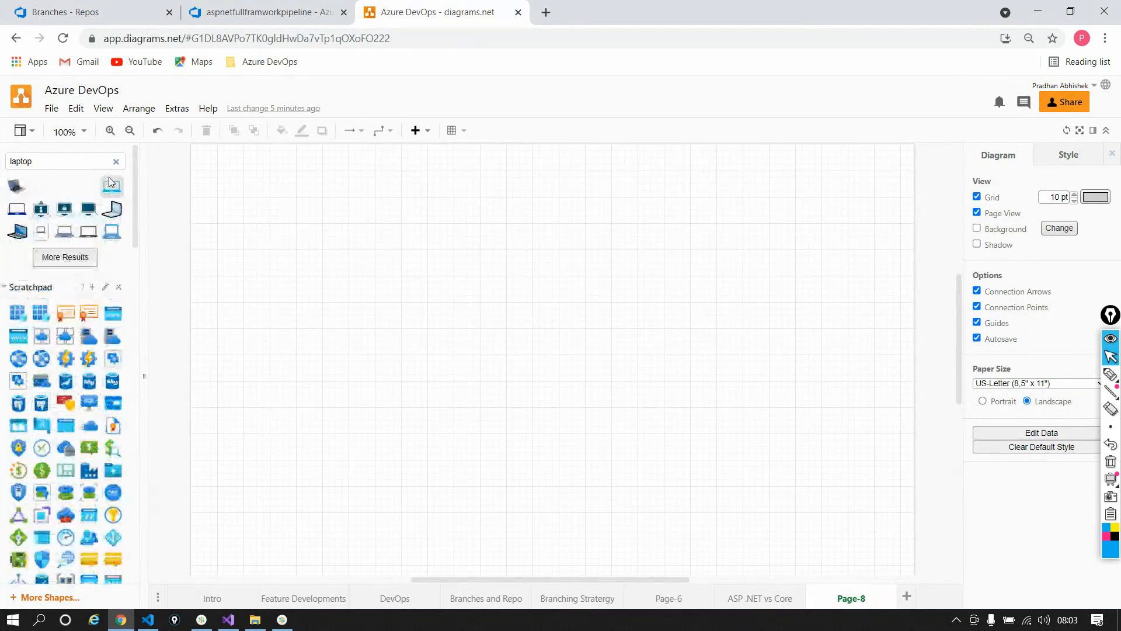
pyautogui.moveTo(41, 213)
pyautogui.moveTo(17, 208); pyautogui.dragTo(380, 472)
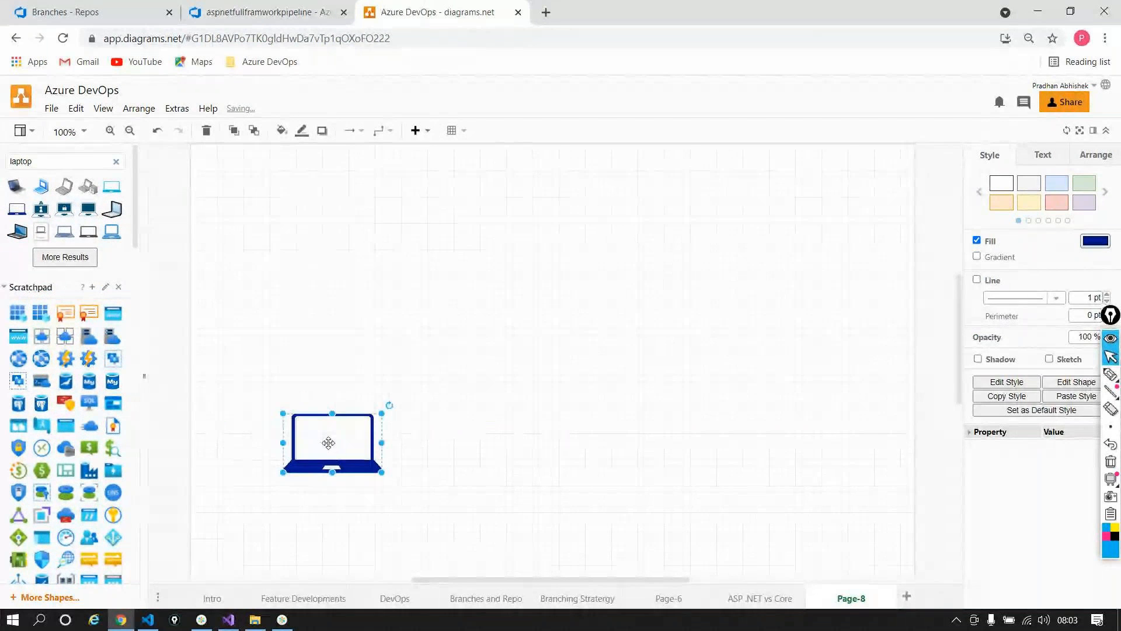
pyautogui.moveTo(326, 440); pyautogui.dragTo(308, 433)
# Step: Search shapes for 'Git' and place a 120x120 Git icon near the page top
pyautogui.doubleClick(53, 166)
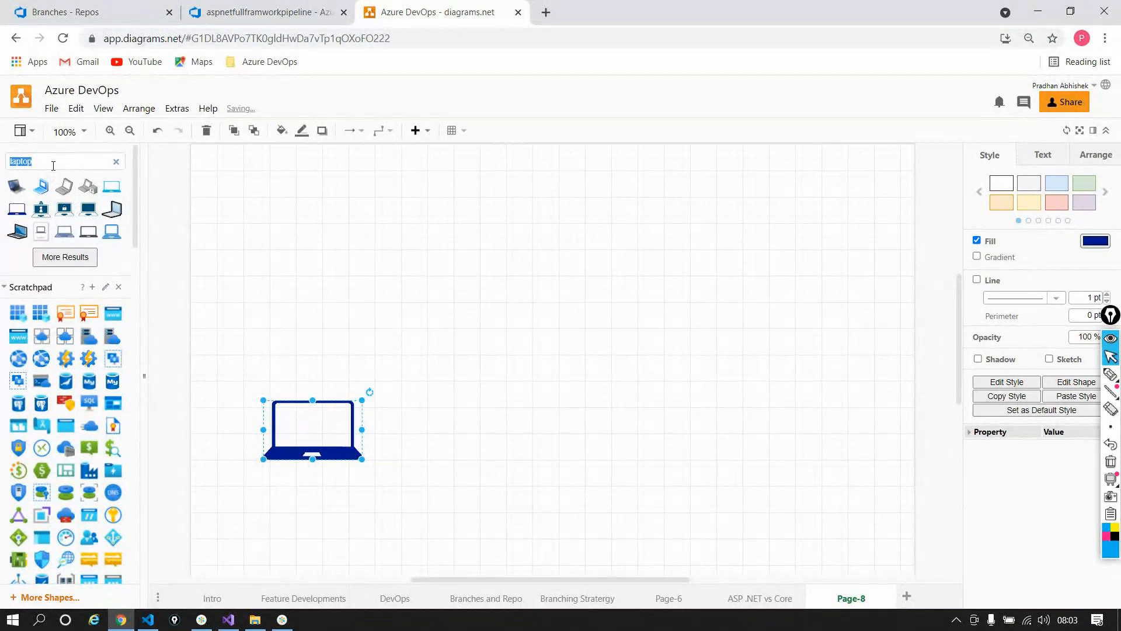
pyautogui.write('Git')
pyautogui.press('Return')
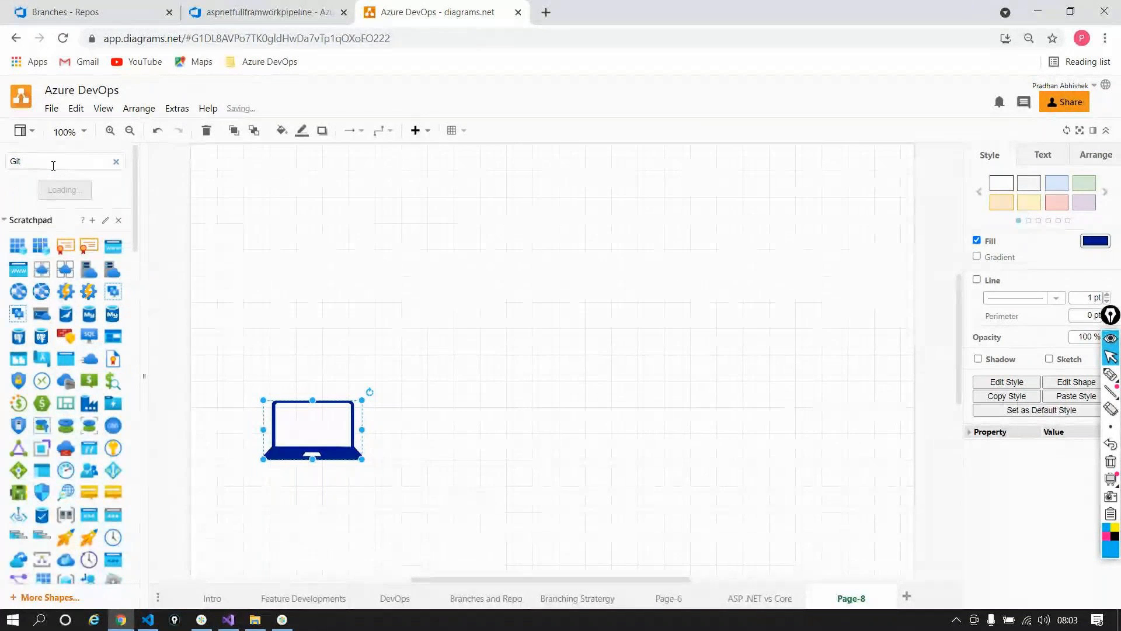
pyautogui.moveTo(65, 186); pyautogui.dragTo(483, 193)
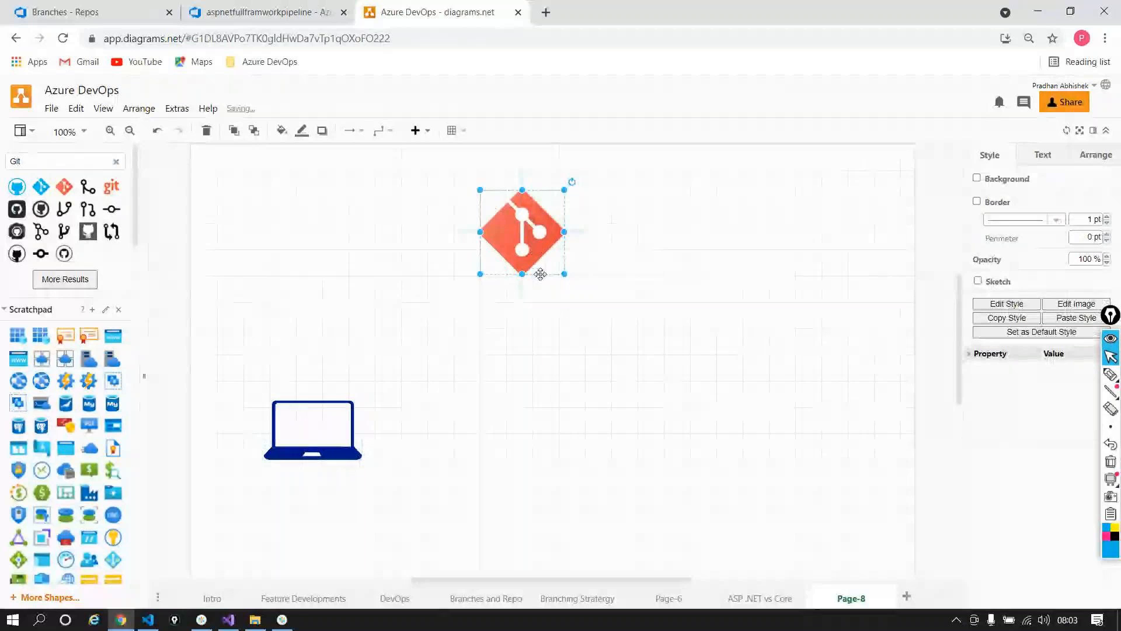
pyautogui.moveTo(565, 273); pyautogui.dragTo(548, 239)
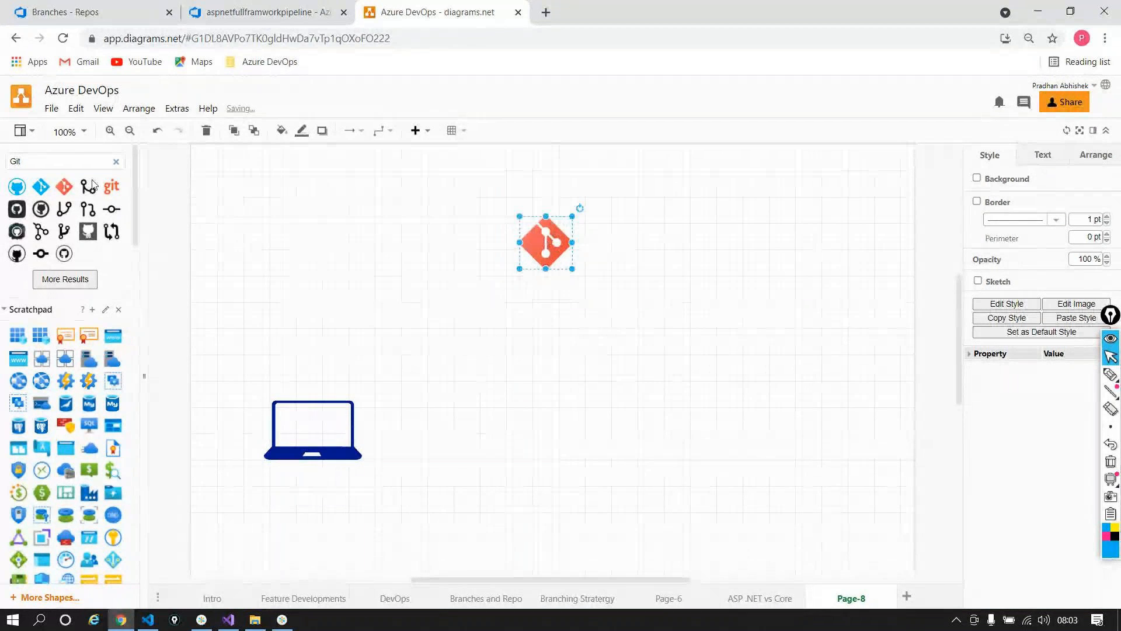
# Step: Drag a Text shape onto the canvas above the Git icon
pyautogui.scroll(-2, 113, 348)
pyautogui.scroll(-3, 112, 348)
pyautogui.scroll(-7, 114, 359)
pyautogui.moveTo(66, 315); pyautogui.dragTo(542, 170)
# Step: Label the text above the Git icon 'dev.azure.com'
pyautogui.doubleClick(541, 170)
pyautogui.write('de')
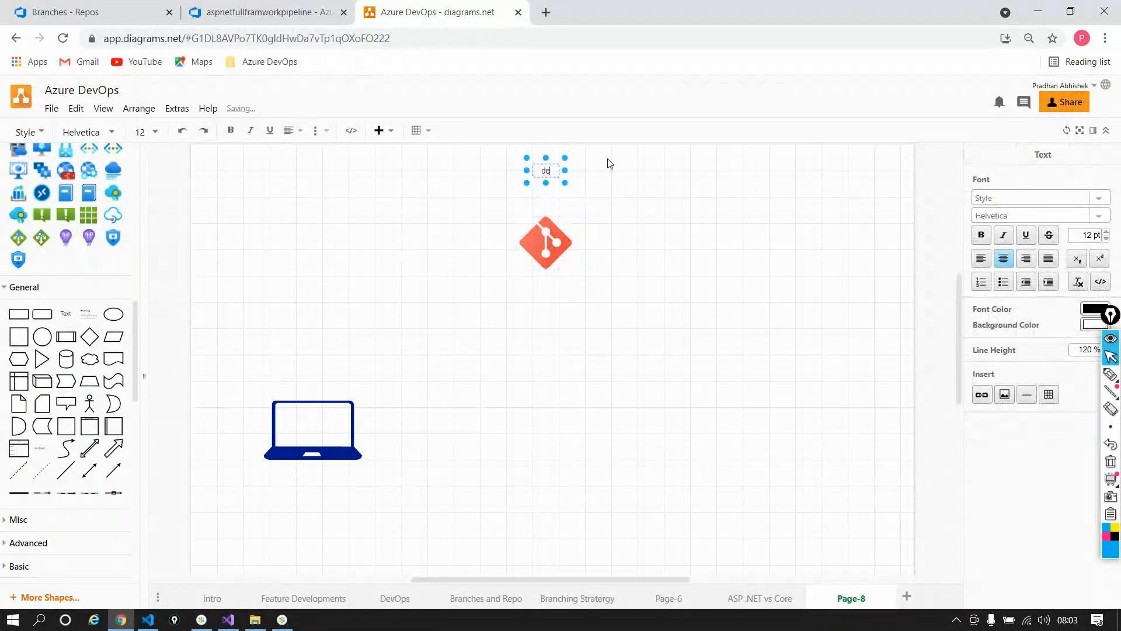
pyautogui.write('v.azure.com')
pyautogui.click(483, 401)
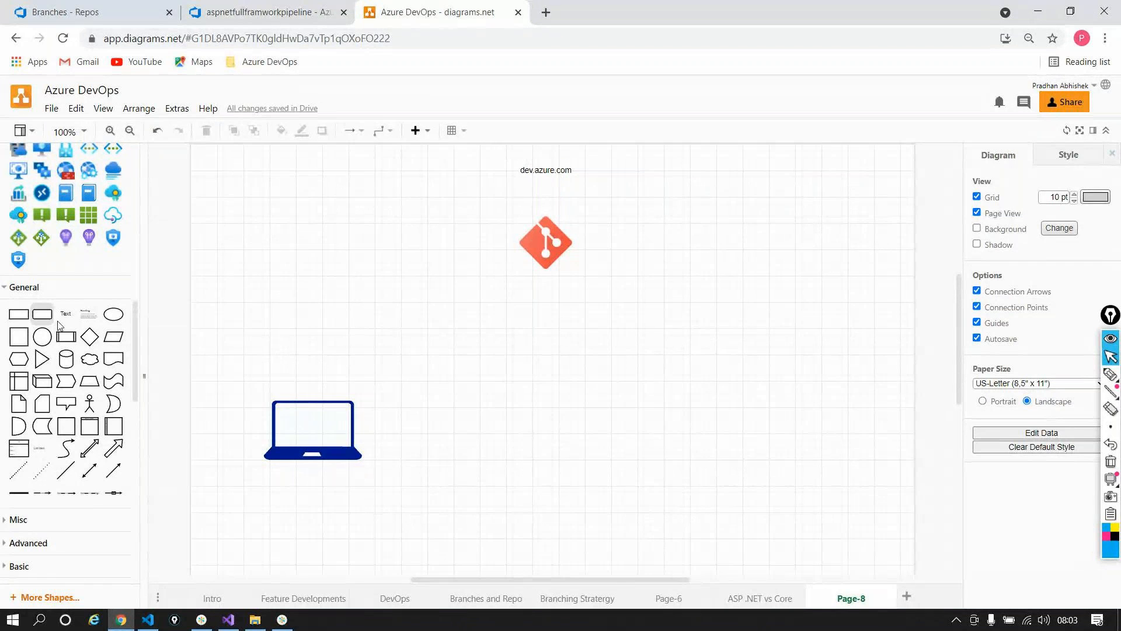
# Step: Add 'main' and 'develop' text labels below the Git icon
pyautogui.moveTo(64, 325); pyautogui.dragTo(552, 315)
pyautogui.doubleClick(552, 315)
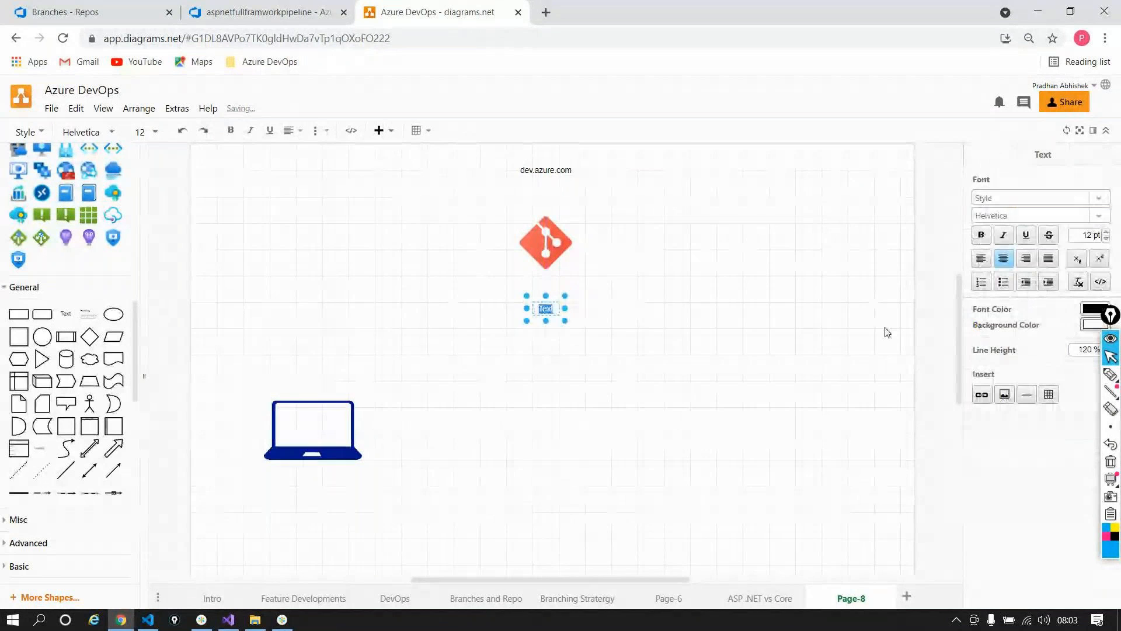
pyautogui.write('main')
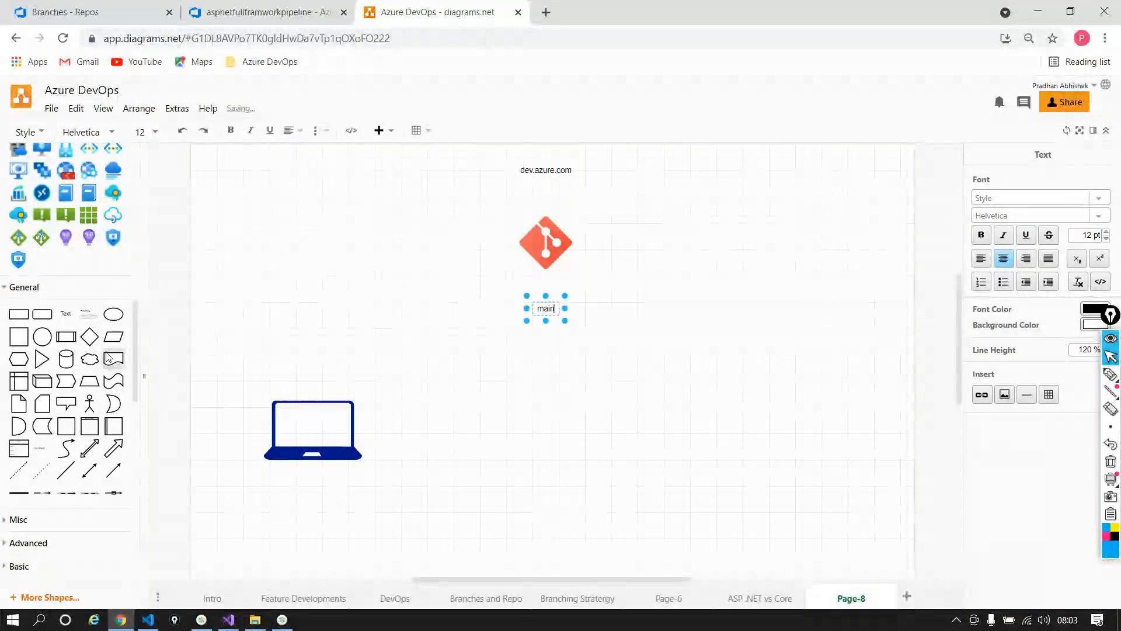
pyautogui.moveTo(89, 315); pyautogui.dragTo(538, 357)
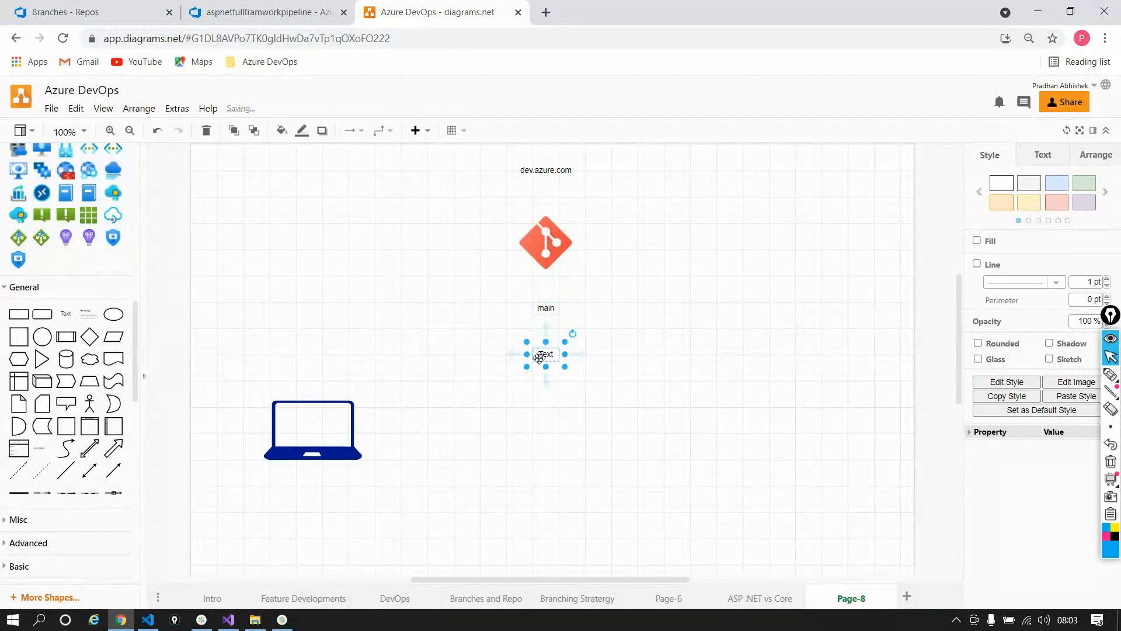
pyautogui.doubleClick(539, 357)
pyautogui.write('develop')
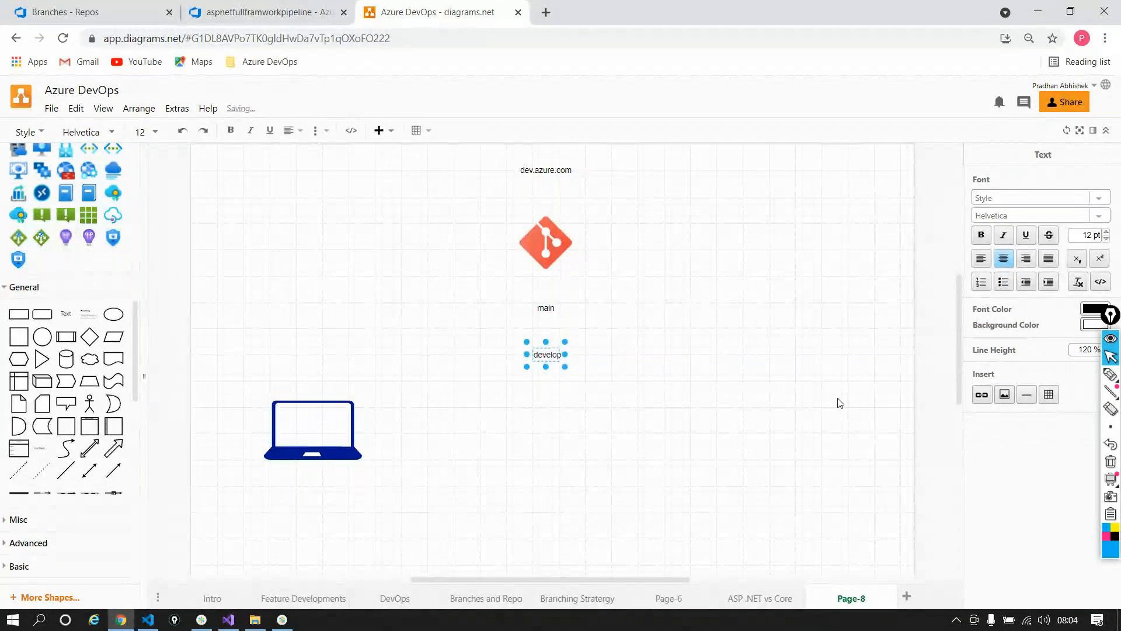
pyautogui.click(632, 433)
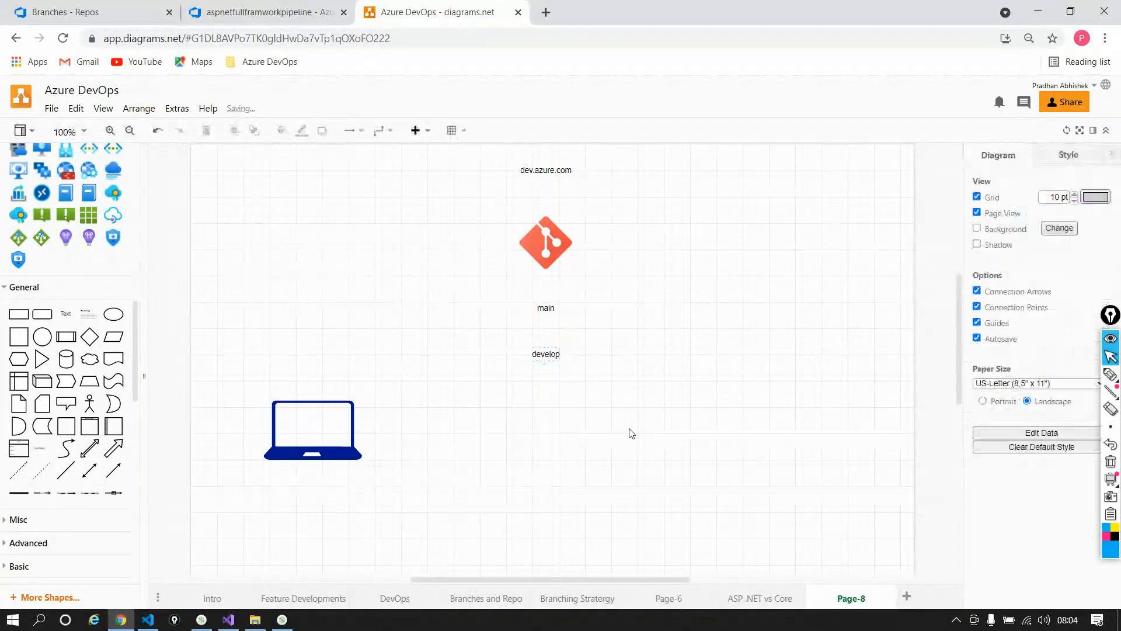
# Step: Increase the develop label's font size to 17 pt
pyautogui.doubleClick(549, 354)
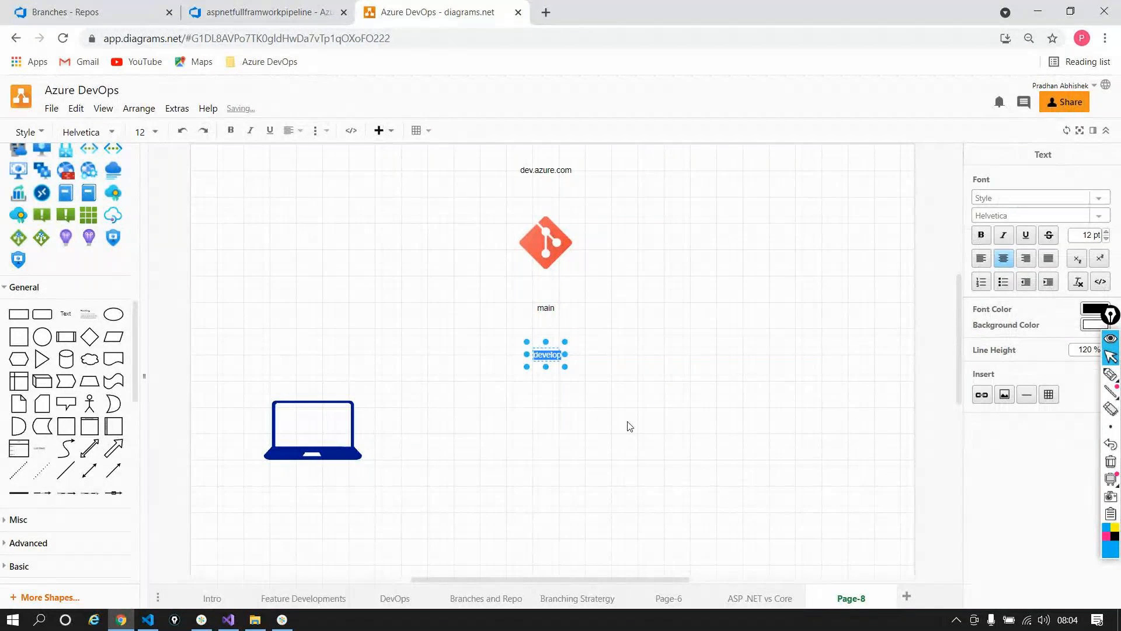
pyautogui.hotkey('ctrl', '+')
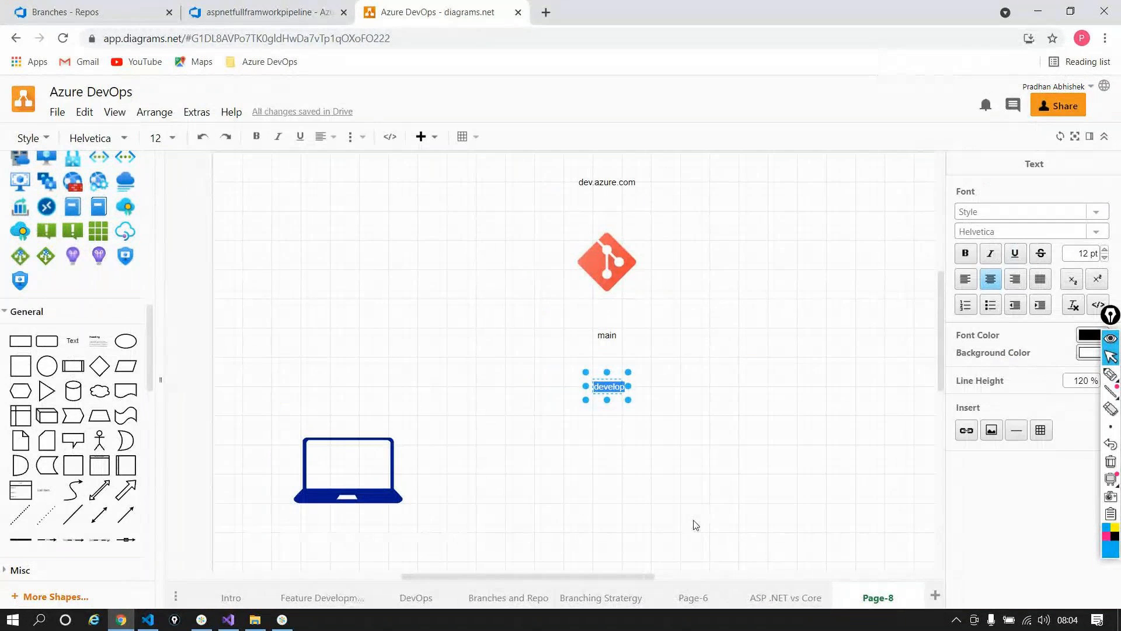
pyautogui.click(696, 524)
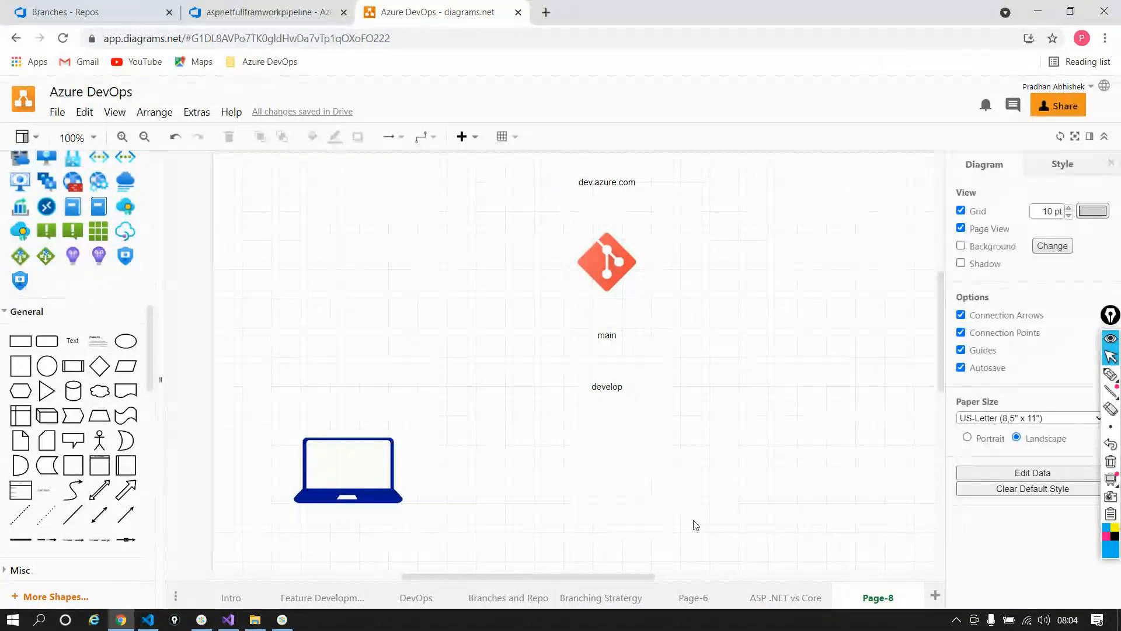
pyautogui.click(608, 387)
pyautogui.doubleClick(608, 388)
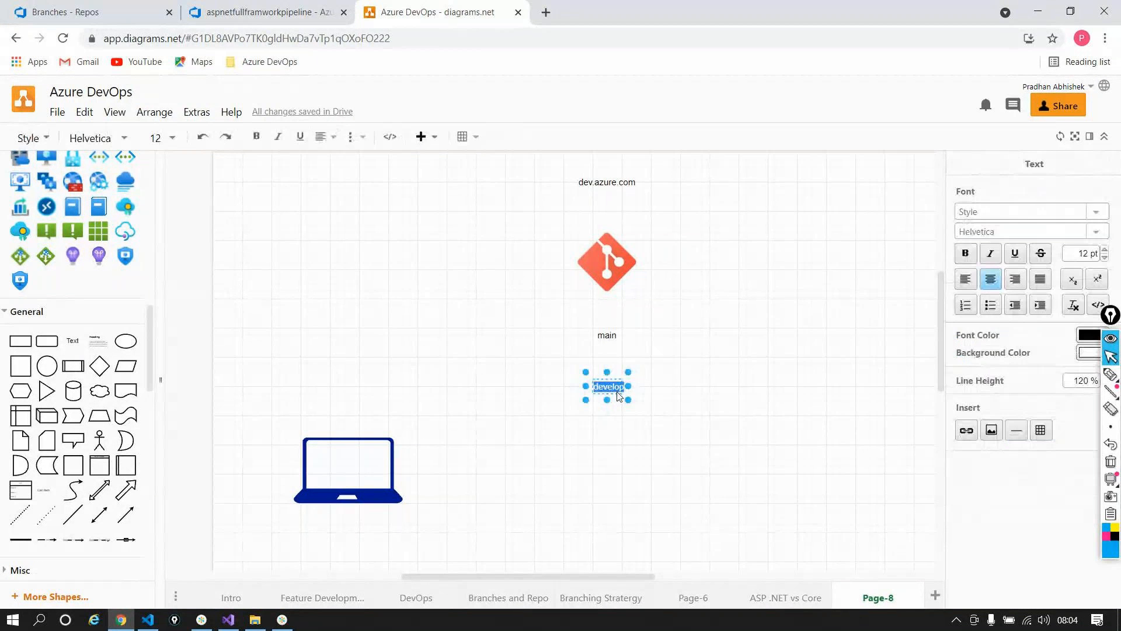
pyautogui.click(1105, 249)
pyautogui.click(1105, 250)
pyautogui.click(1105, 249)
pyautogui.click(1105, 249)
pyautogui.click(1105, 250)
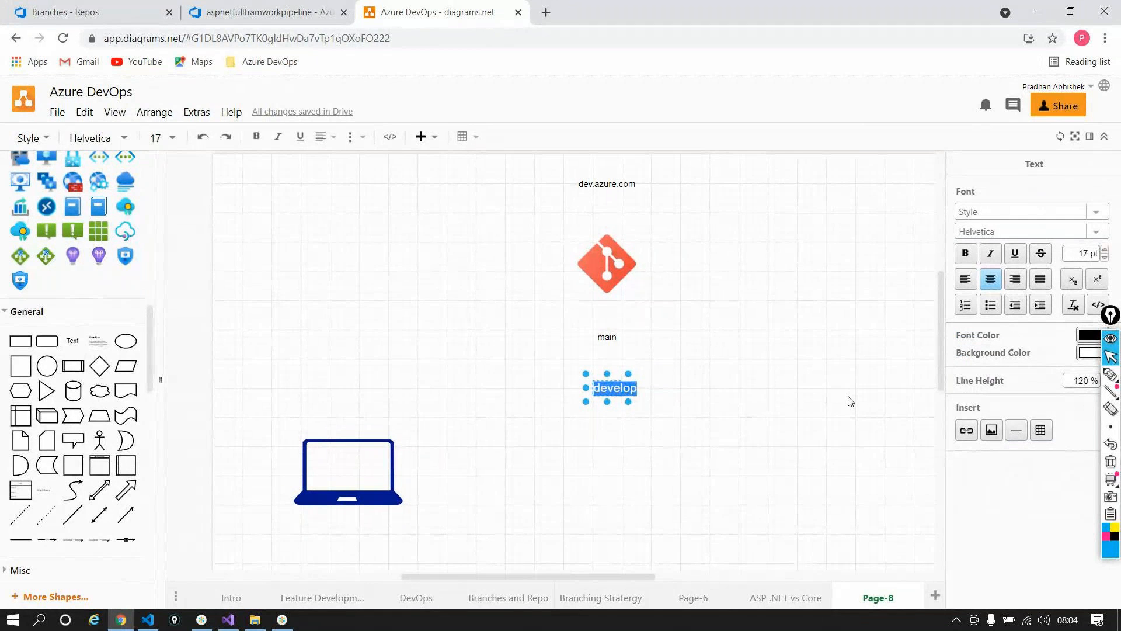
pyautogui.click(849, 402)
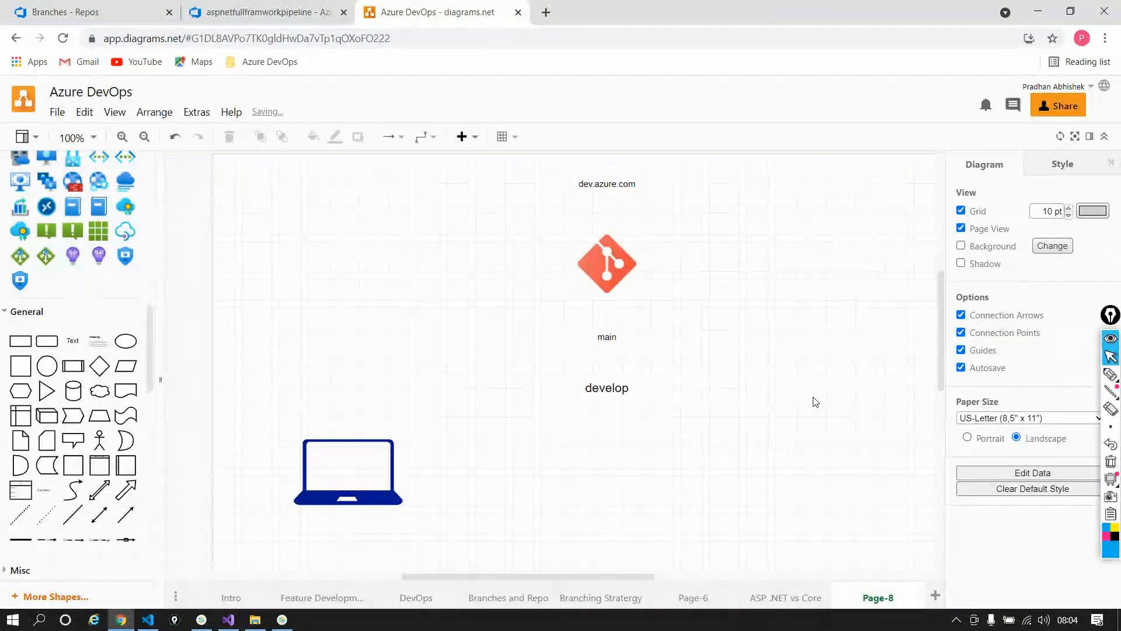
pyautogui.click(259, 15)
# Step: Review develop's branch policies, then go back to the testrepo-netfullframework Branches list
pyautogui.click(93, 12)
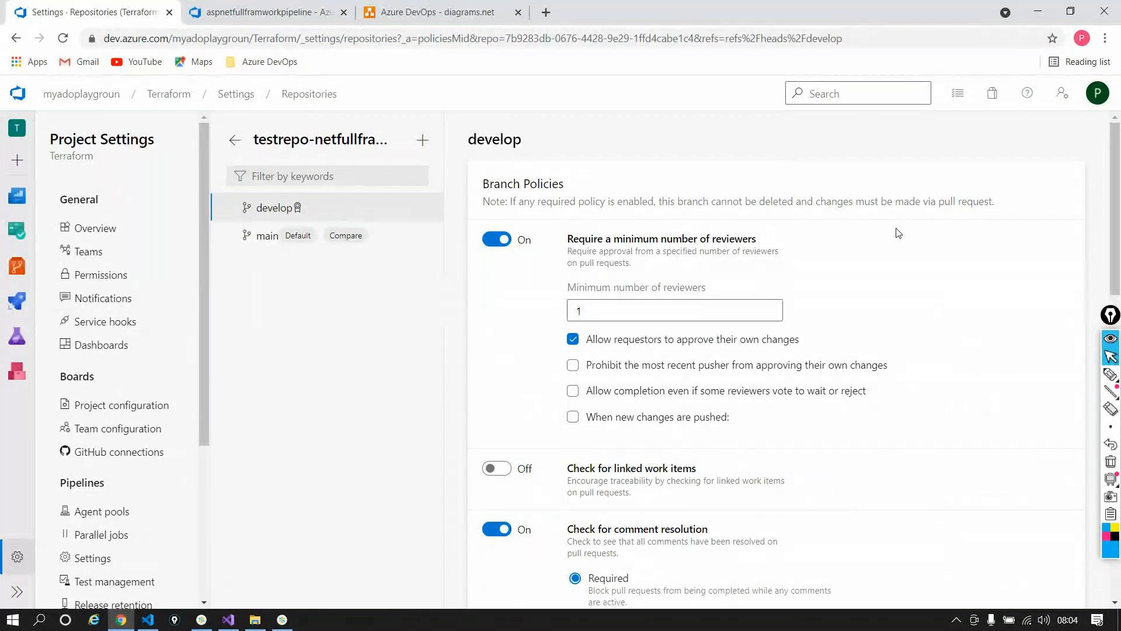
pyautogui.scroll(-1, 899, 233)
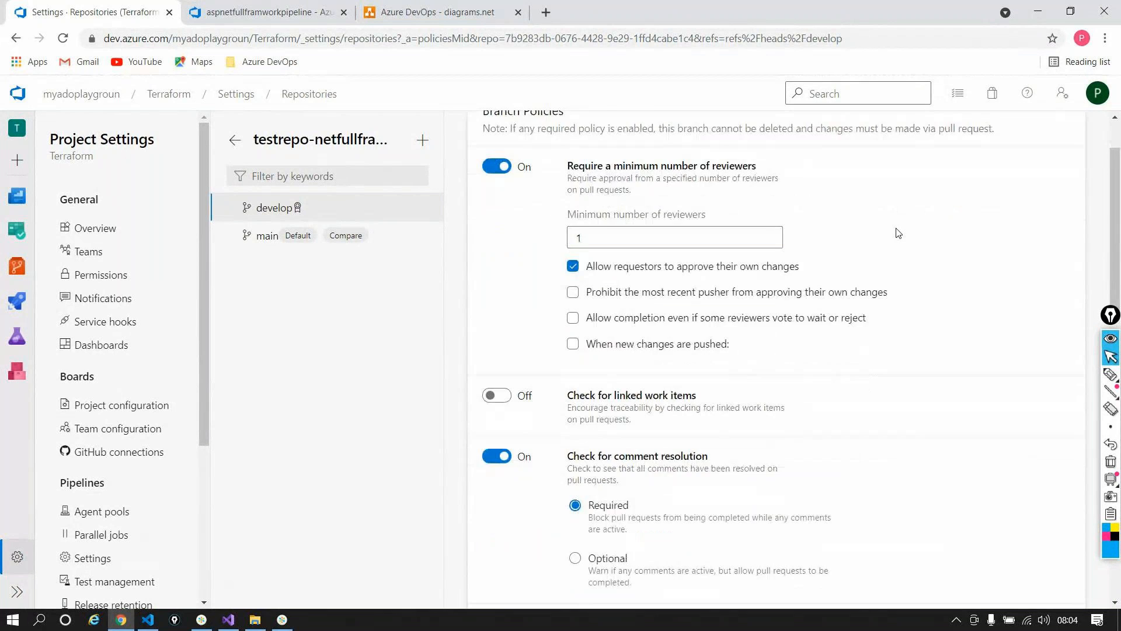
pyautogui.scroll(-1, 898, 234)
pyautogui.scroll(-1, 899, 233)
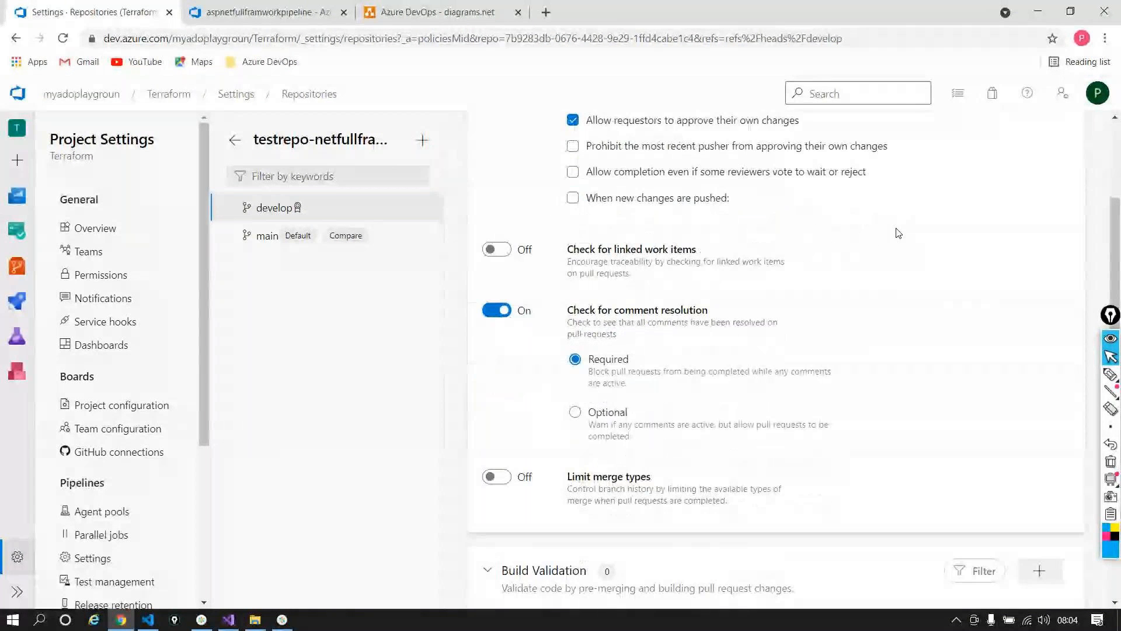
pyautogui.scroll(3, 898, 233)
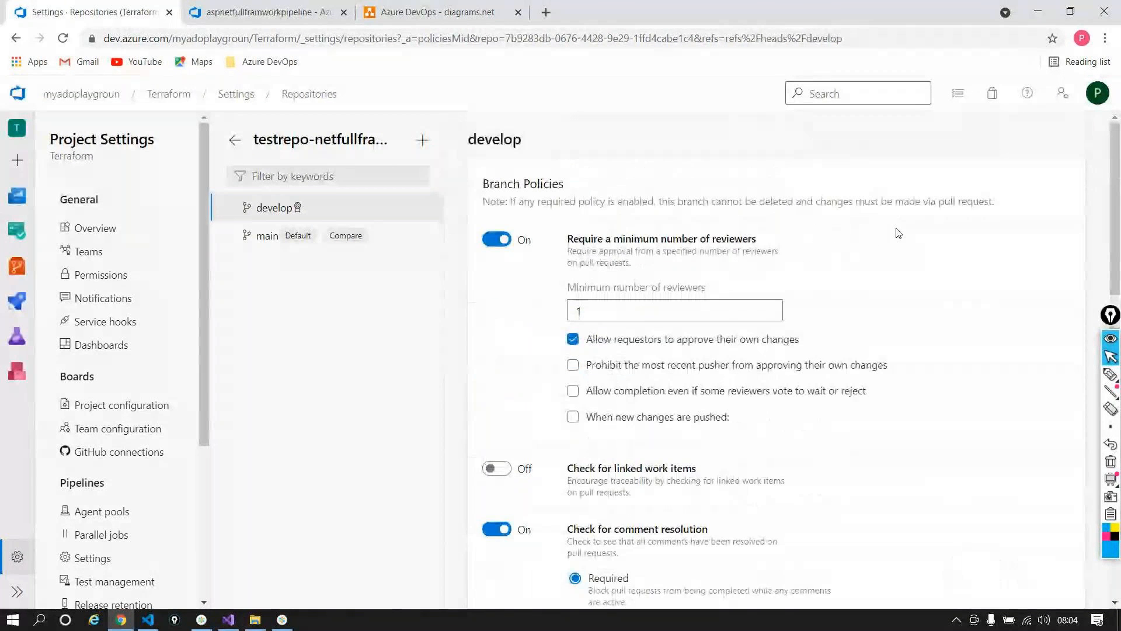
pyautogui.click(15, 39)
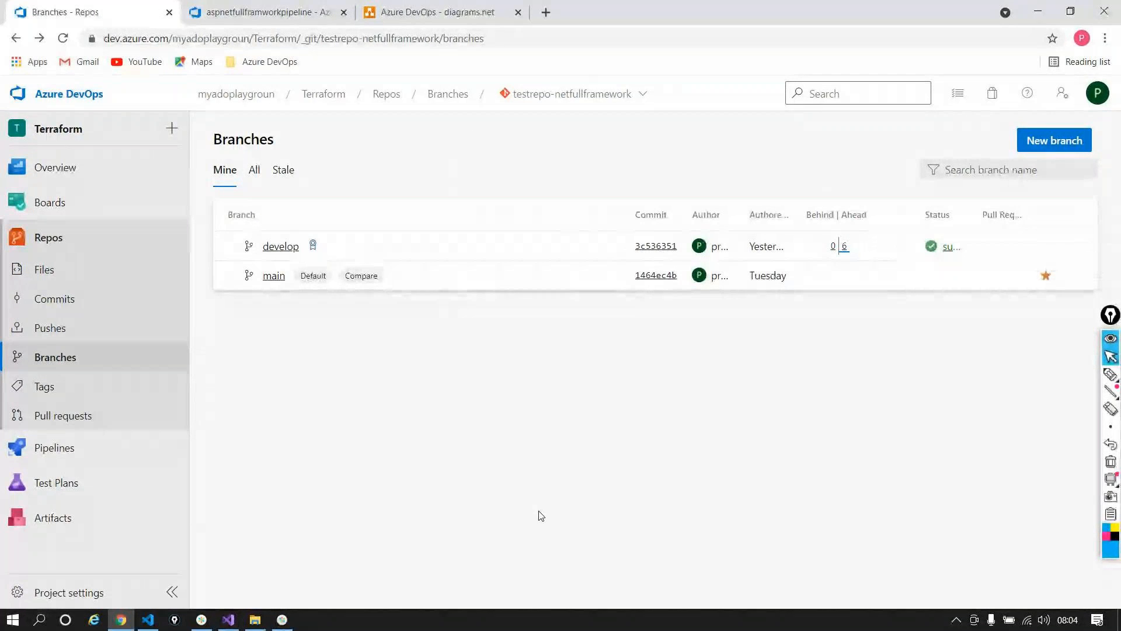
# Step: Add a widened 'Feature-100' text label to the right of the laptop
pyautogui.click(432, 12)
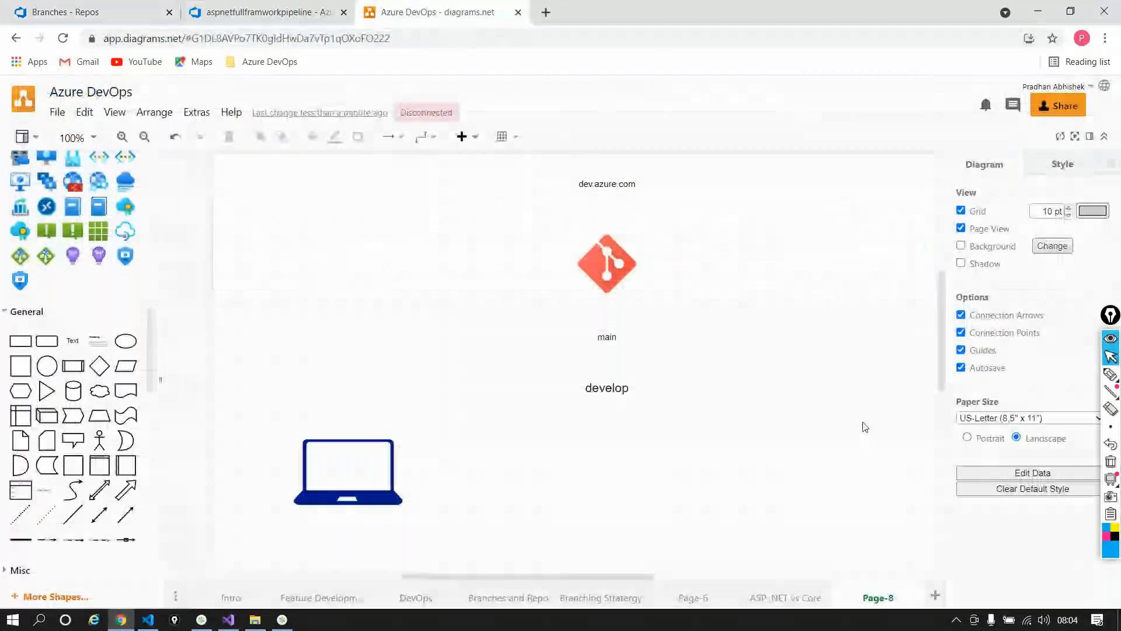
pyautogui.moveTo(73, 342); pyautogui.dragTo(497, 462)
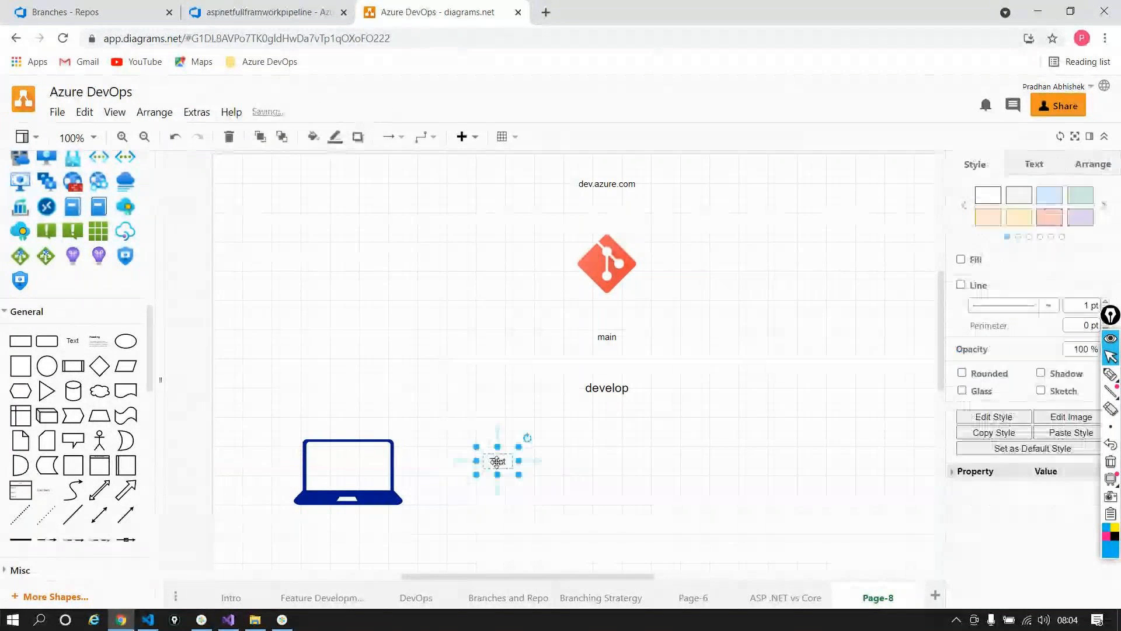
pyautogui.write('Feature')
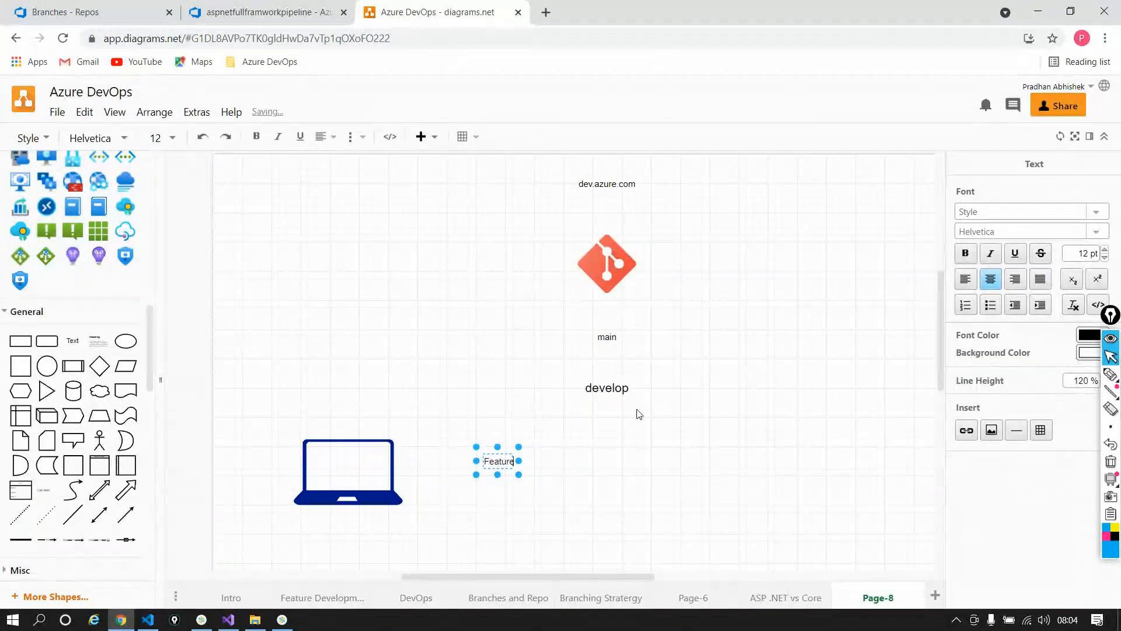
pyautogui.write('-100')
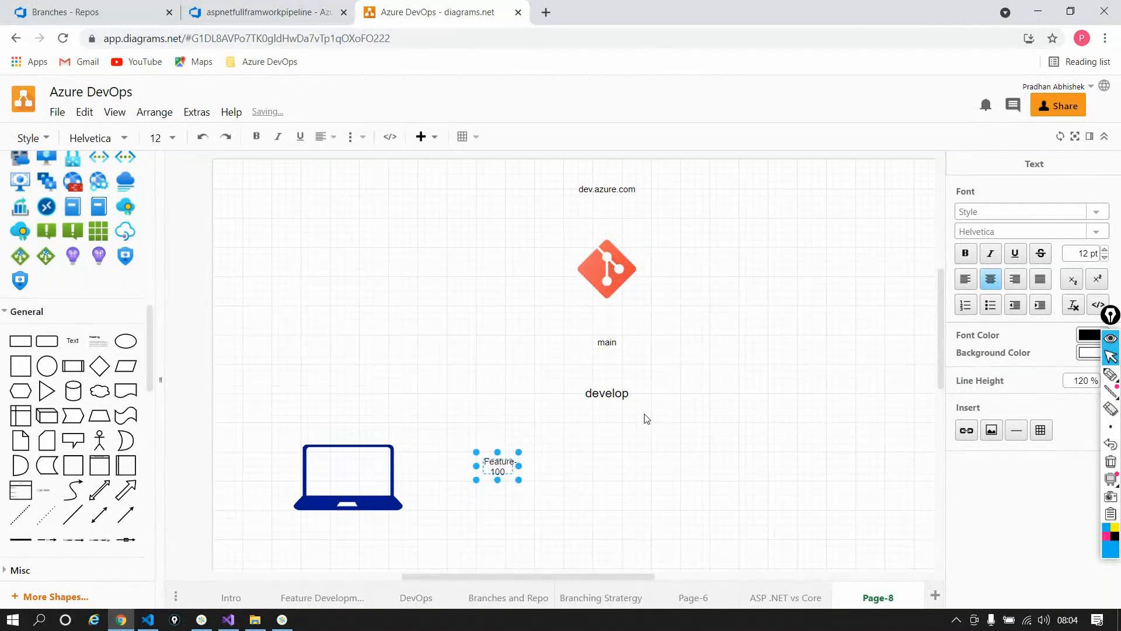
pyautogui.moveTo(519, 480)
pyautogui.mouseDown()
pyautogui.moveTo(613, 492)
pyautogui.moveTo(512, 463)
pyautogui.mouseUp()
pyautogui.click(732, 402)
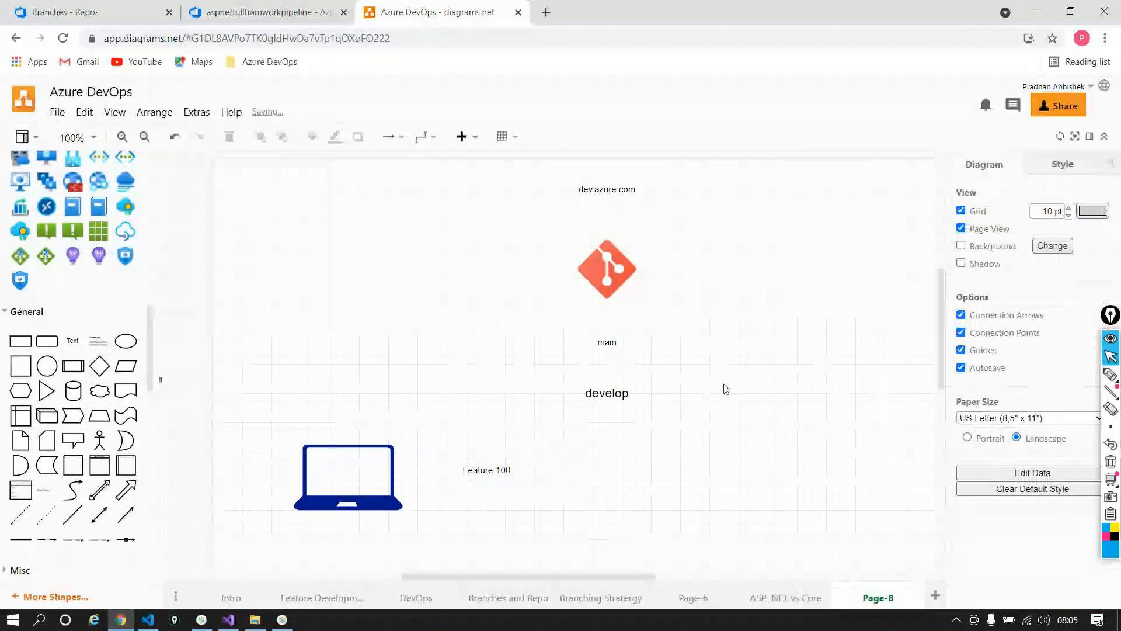
# Step: Draw an arrow from Feature-100 up to the develop label
pyautogui.click(495, 464)
pyautogui.moveTo(487, 442); pyautogui.dragTo(606, 403)
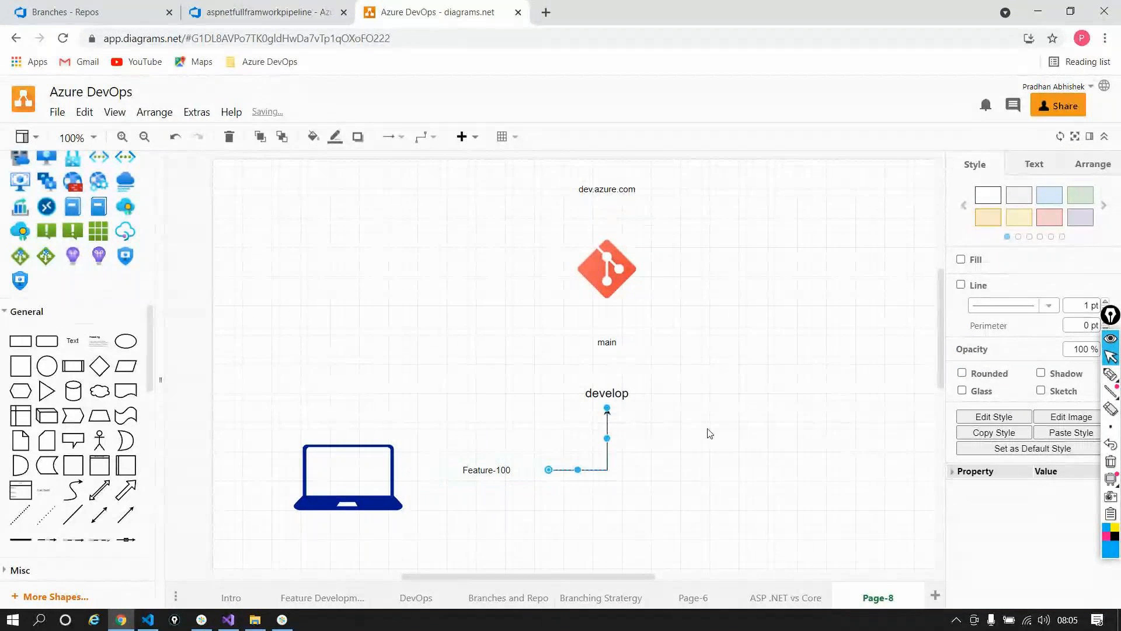
pyautogui.click(749, 430)
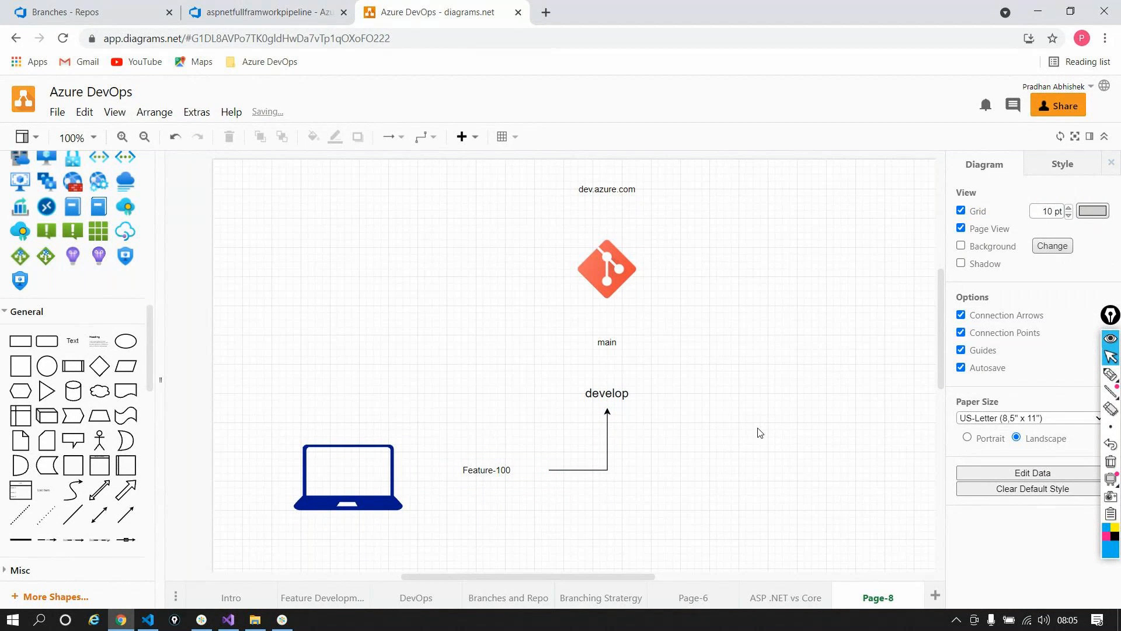
pyautogui.click(606, 393)
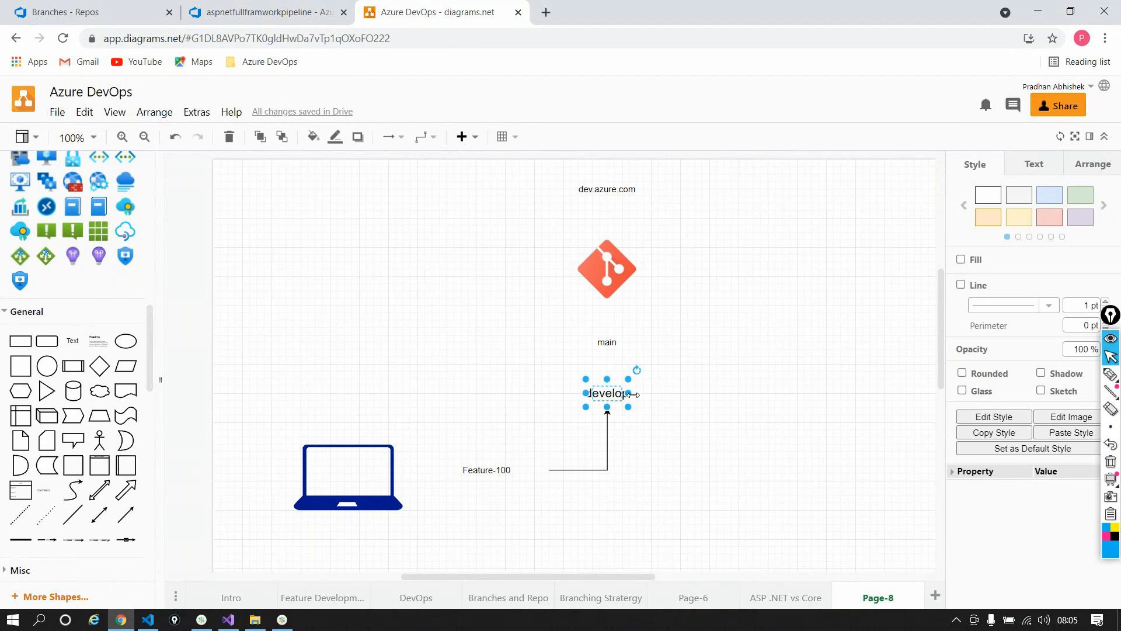
# Step: Add a 'CI' text label right of develop with an 18 pt font
pyautogui.moveTo(72, 341); pyautogui.dragTo(751, 391)
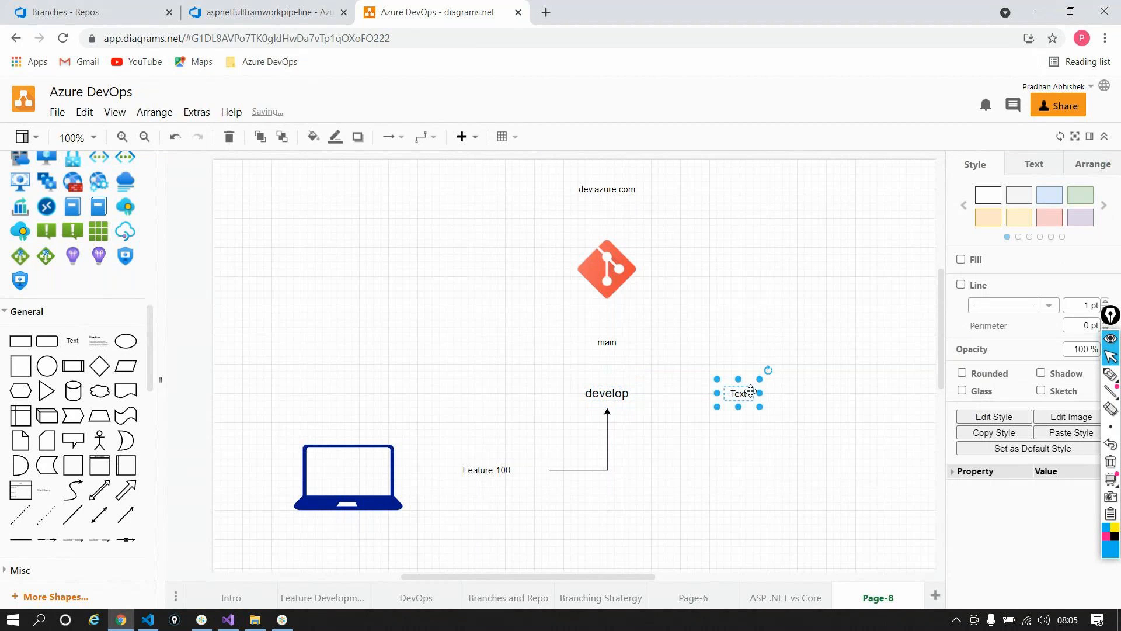
pyautogui.doubleClick(751, 392)
pyautogui.write('CI')
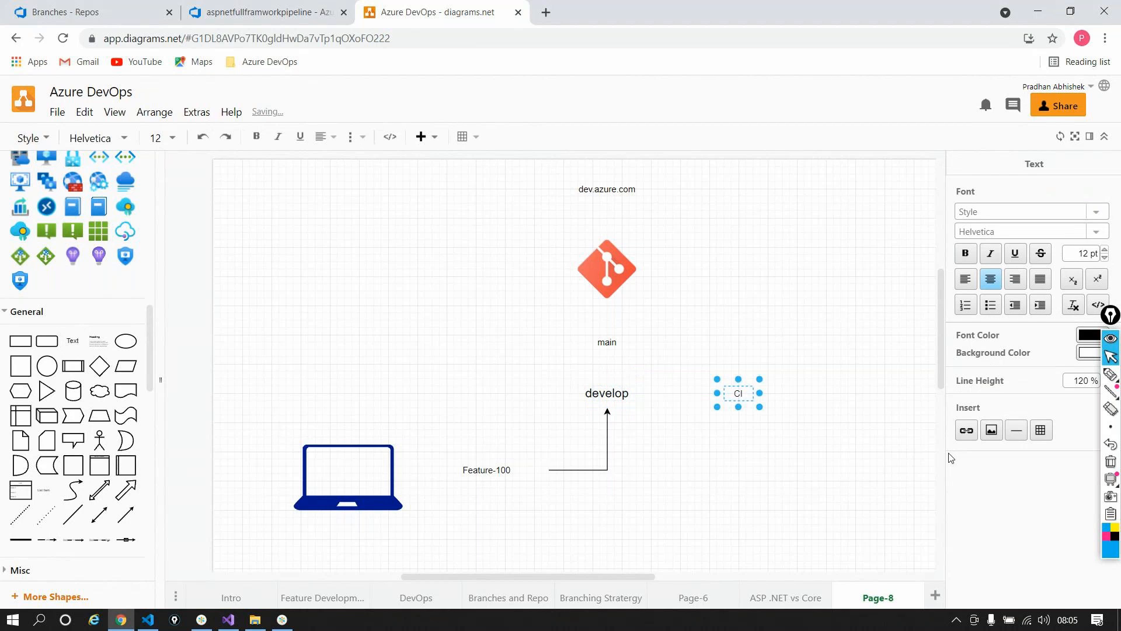
pyautogui.click(1105, 249)
pyautogui.click(1104, 250)
pyautogui.doubleClick(738, 393)
pyautogui.click(1105, 250)
pyautogui.click(1105, 250)
pyautogui.click(1105, 250)
pyautogui.click(1105, 250)
pyautogui.click(1105, 250)
pyautogui.click(1105, 250)
pyautogui.click(790, 463)
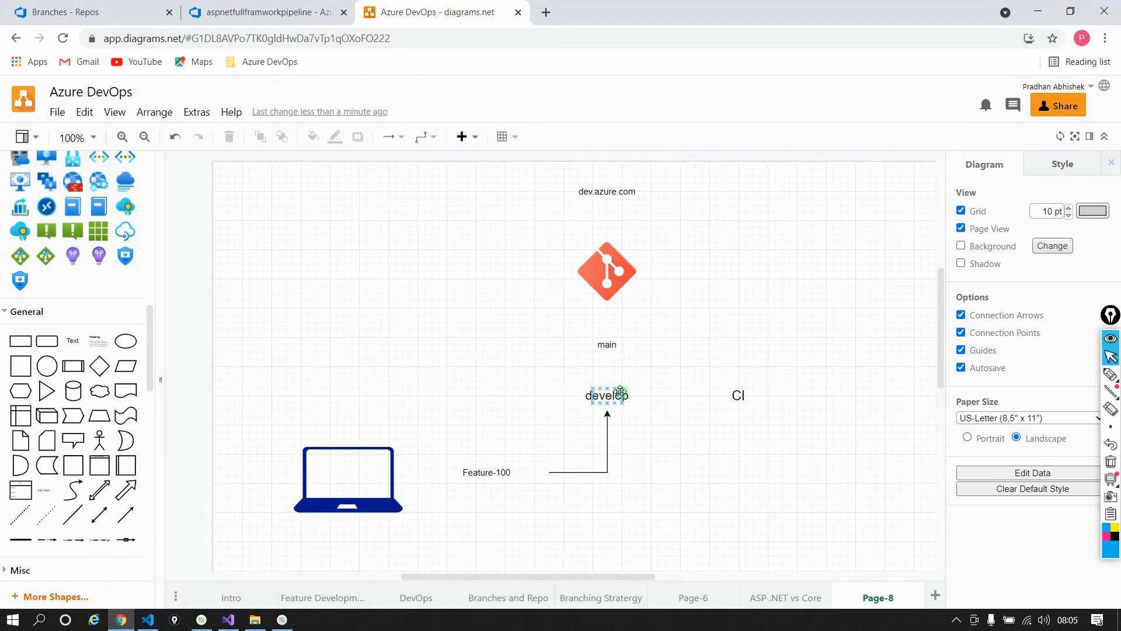
# Step: Draw an arrow from develop to CI and another downward from CI
pyautogui.click(642, 393)
pyautogui.moveTo(643, 392); pyautogui.dragTo(717, 398)
pyautogui.click(682, 486)
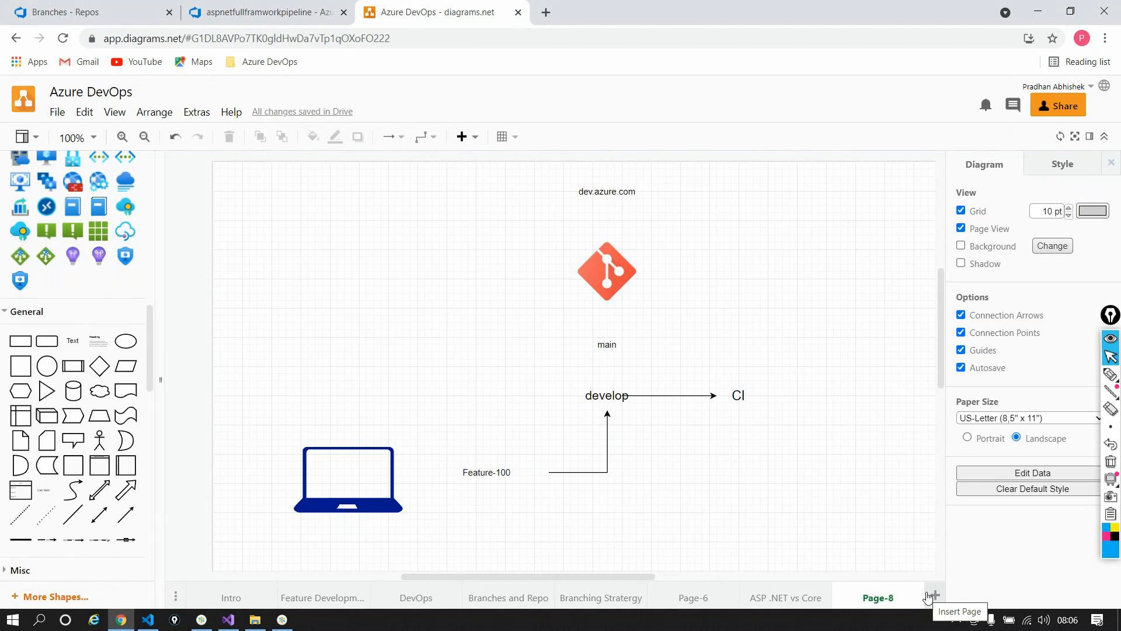
pyautogui.moveTo(736, 426)
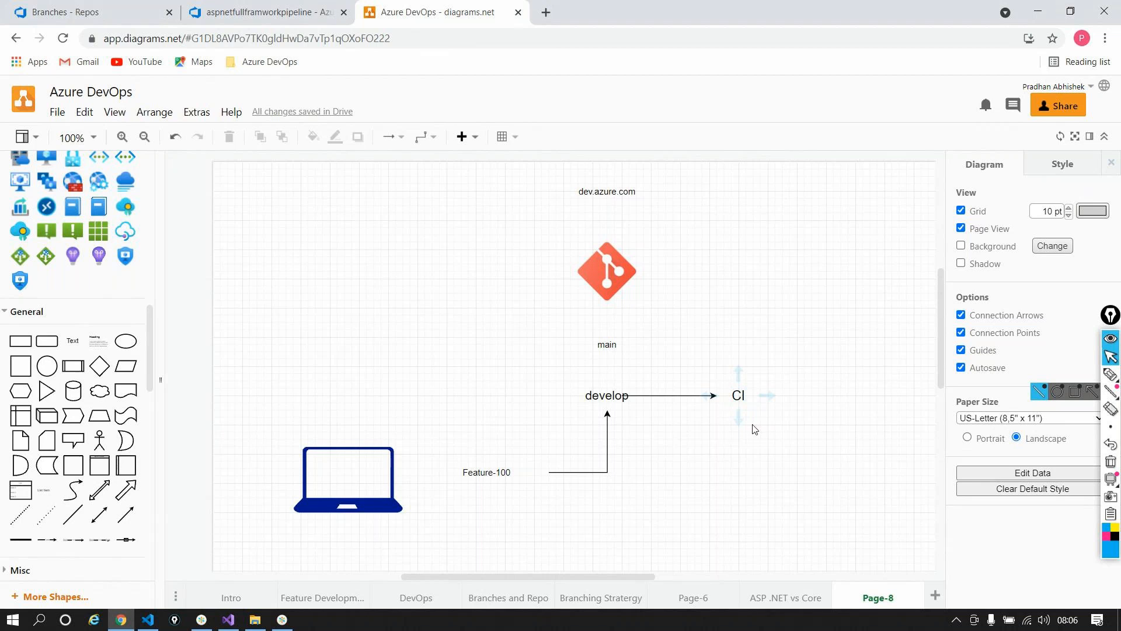
pyautogui.moveTo(736, 425); pyautogui.dragTo(739, 474)
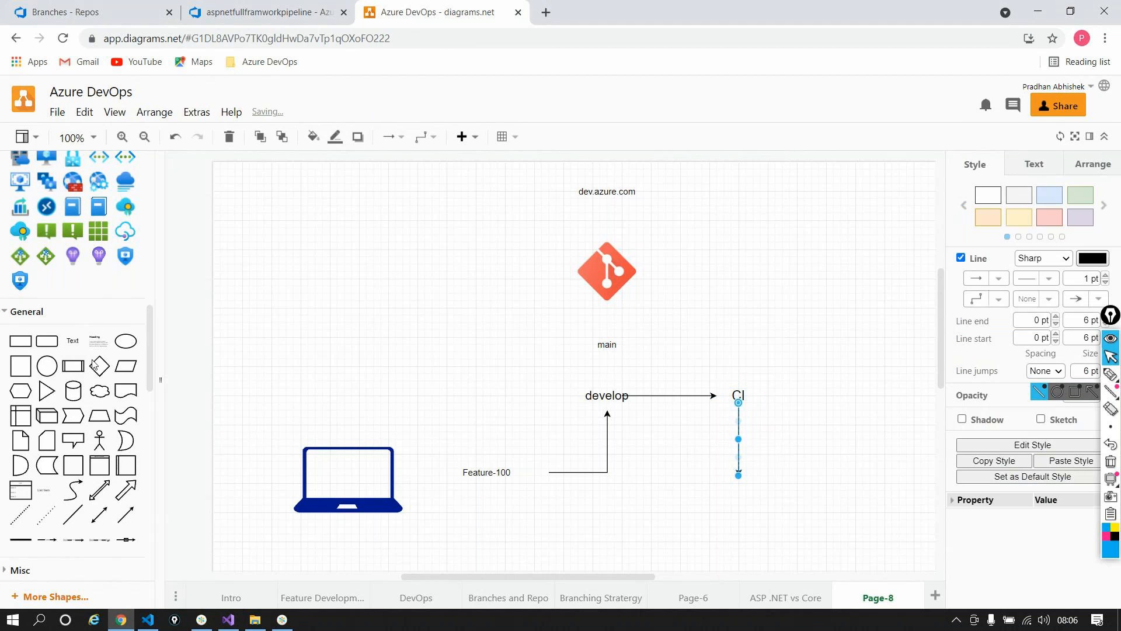
# Step: Add an 'Artifact' text label below CI at the arrow's end
pyautogui.moveTo(73, 341); pyautogui.dragTo(733, 495)
pyautogui.doubleClick(733, 495)
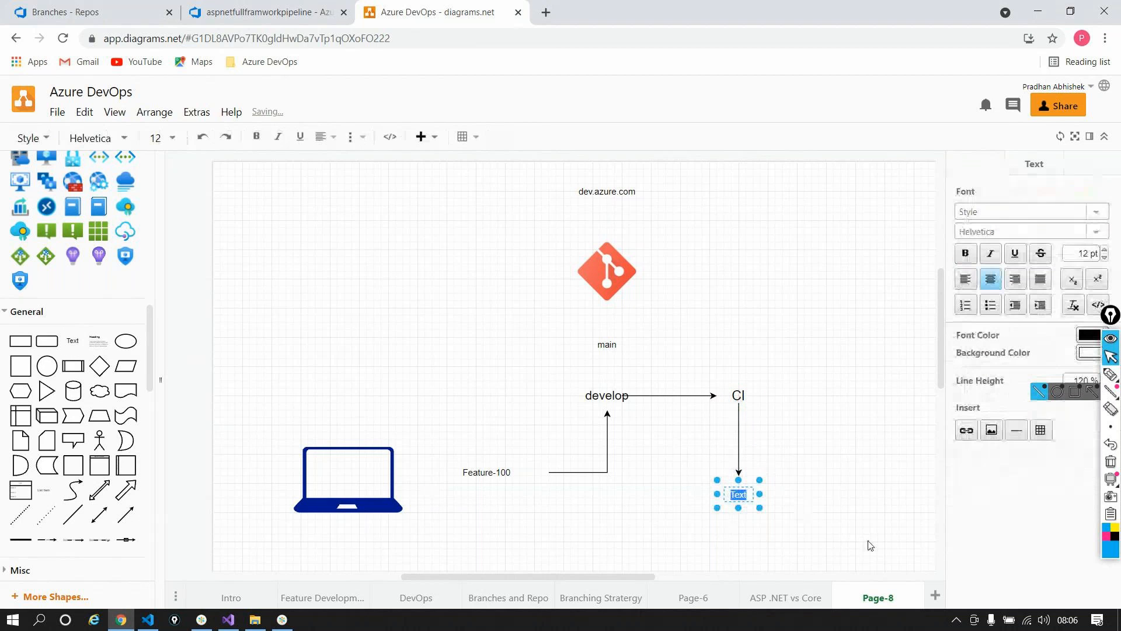
pyautogui.write('Artifact')
pyautogui.click(869, 538)
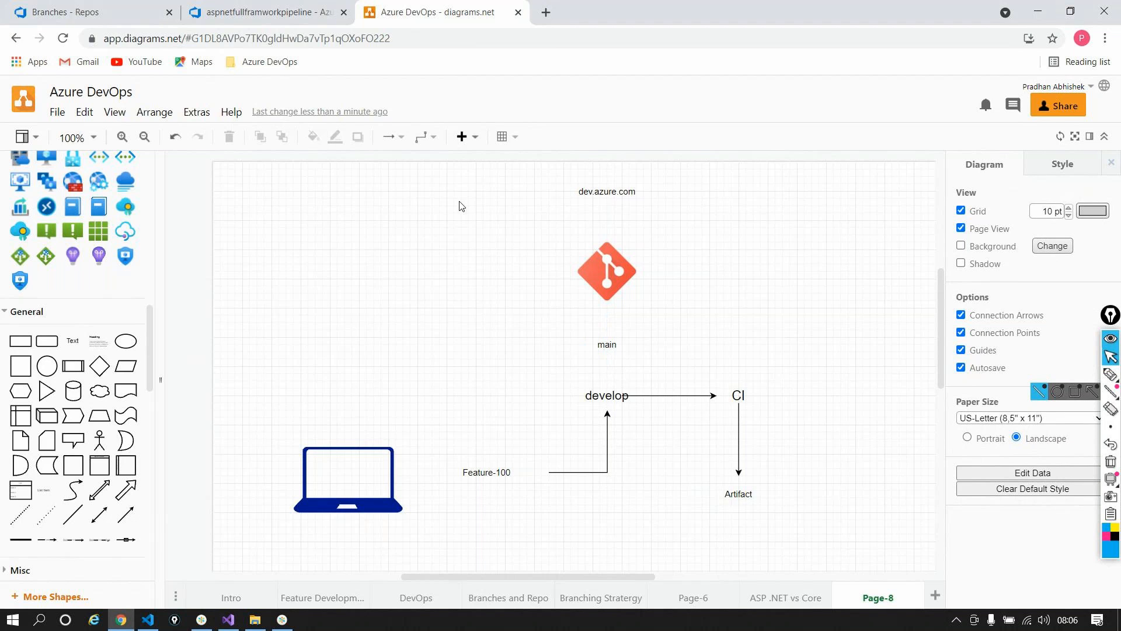
pyautogui.click(242, 17)
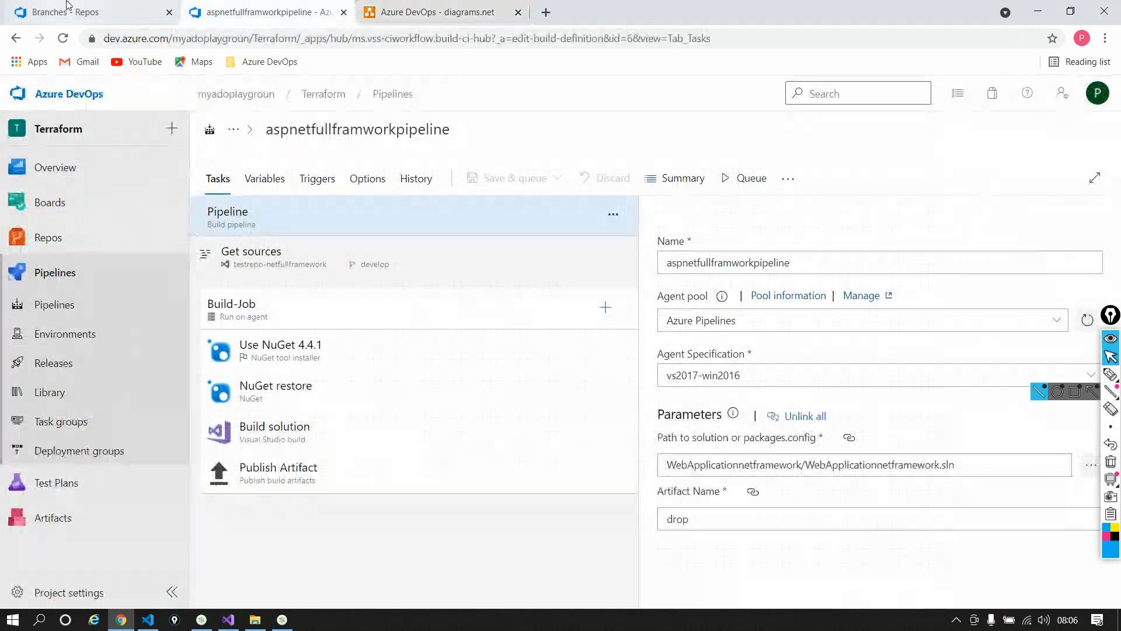
# Step: Create a feature-200 branch based on develop and open its files
pyautogui.click(444, 15)
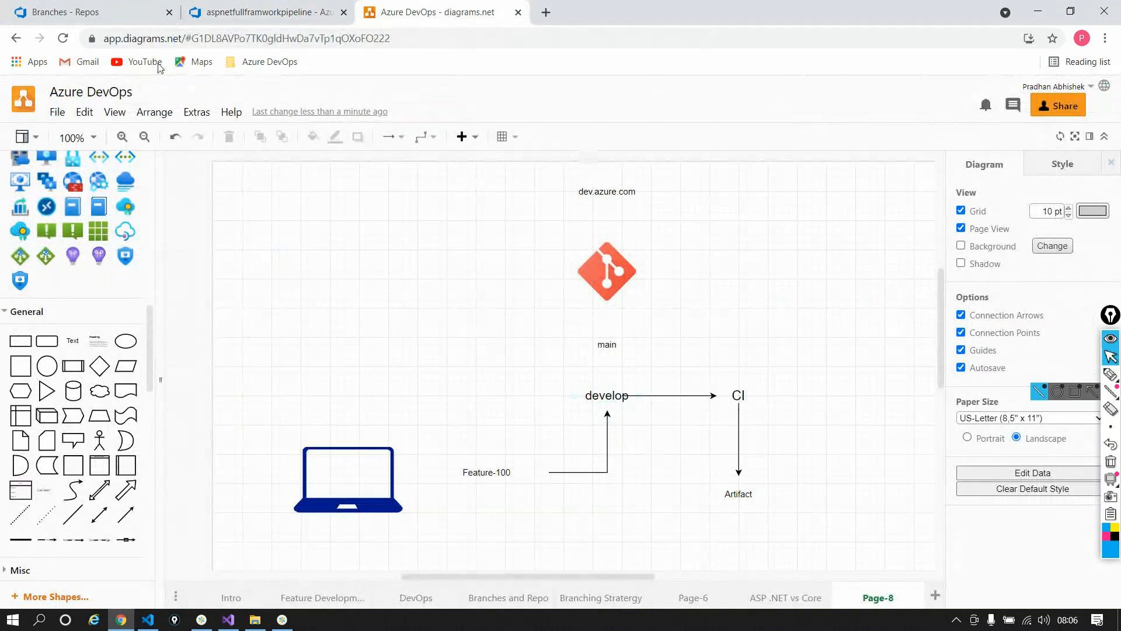
pyautogui.click(139, 13)
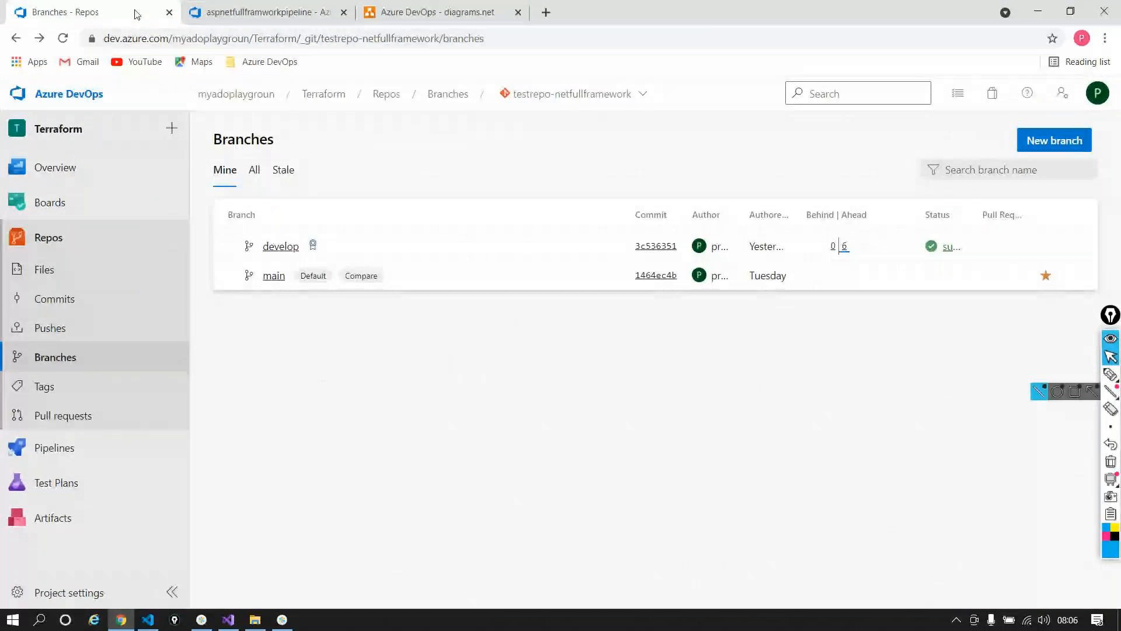
pyautogui.click(1079, 153)
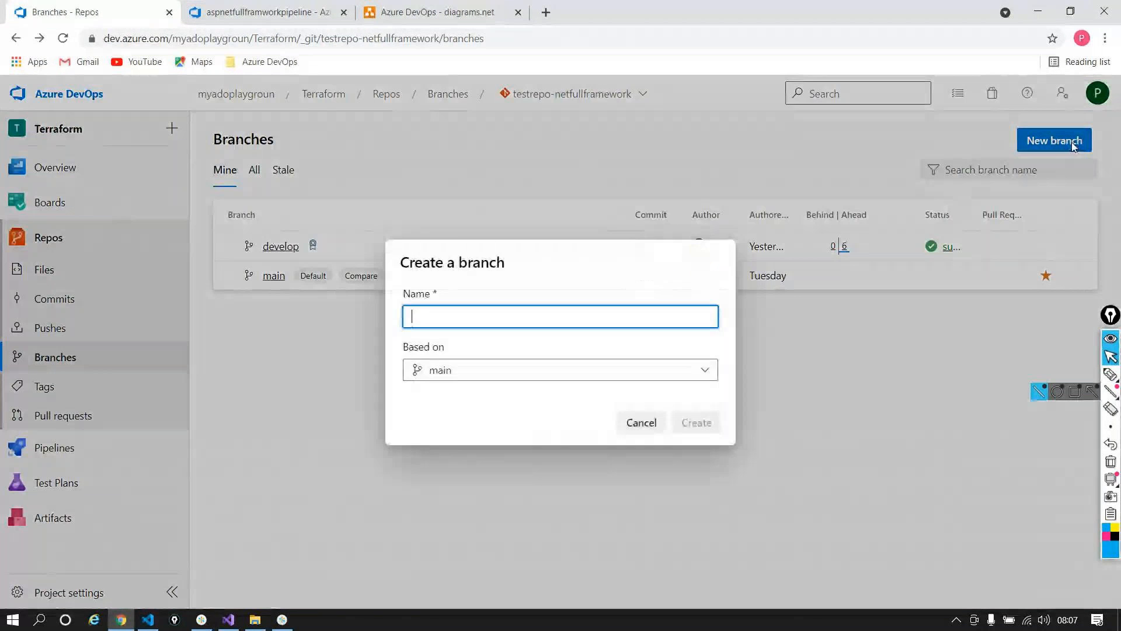
pyautogui.write('feature=')
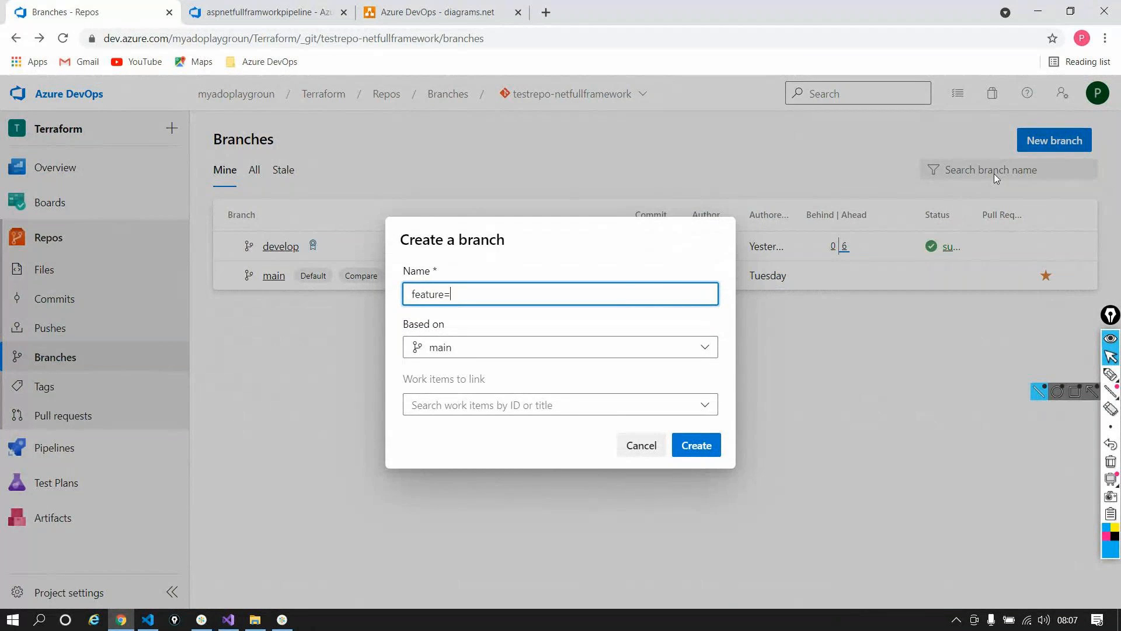
pyautogui.press('BackSpace')
pyautogui.write('-200')
pyautogui.click(576, 348)
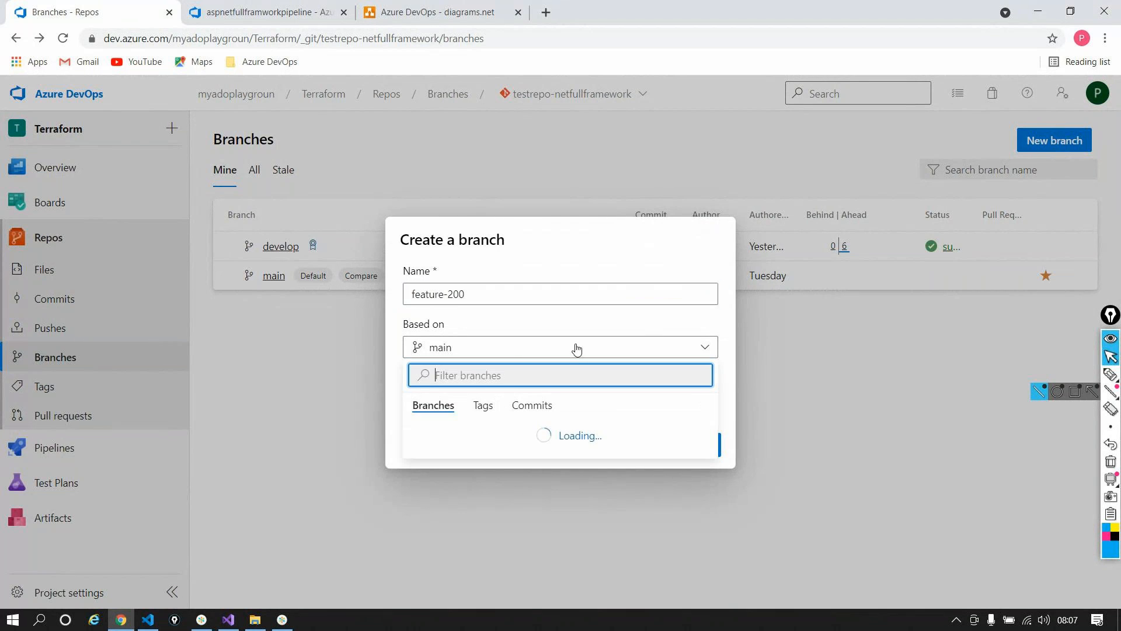
pyautogui.click(465, 483)
pyautogui.click(701, 445)
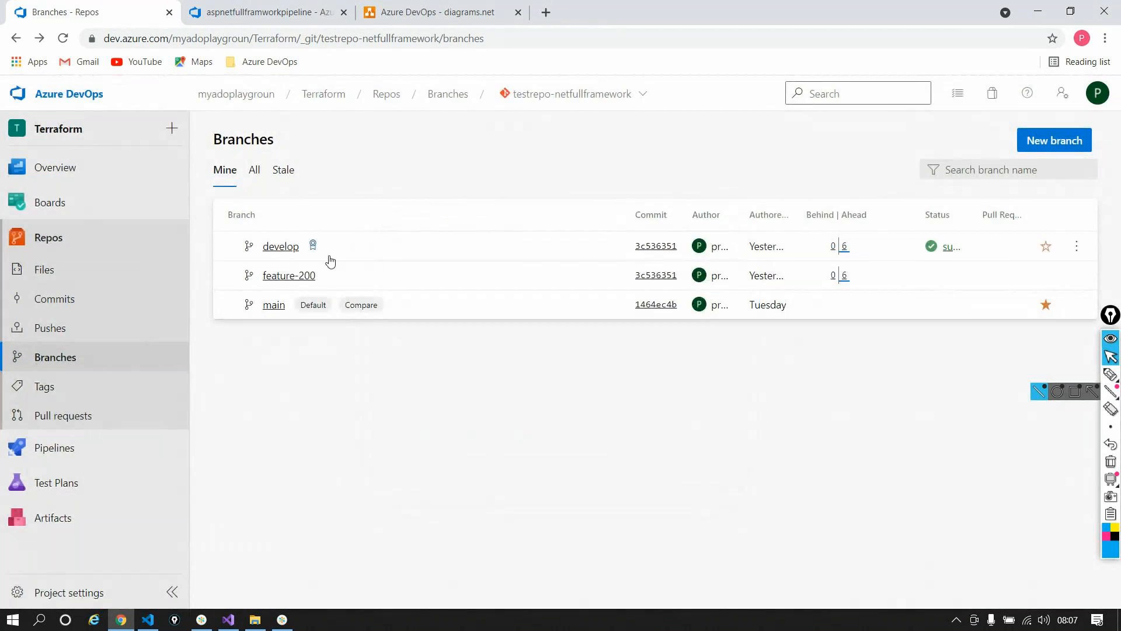
pyautogui.click(330, 275)
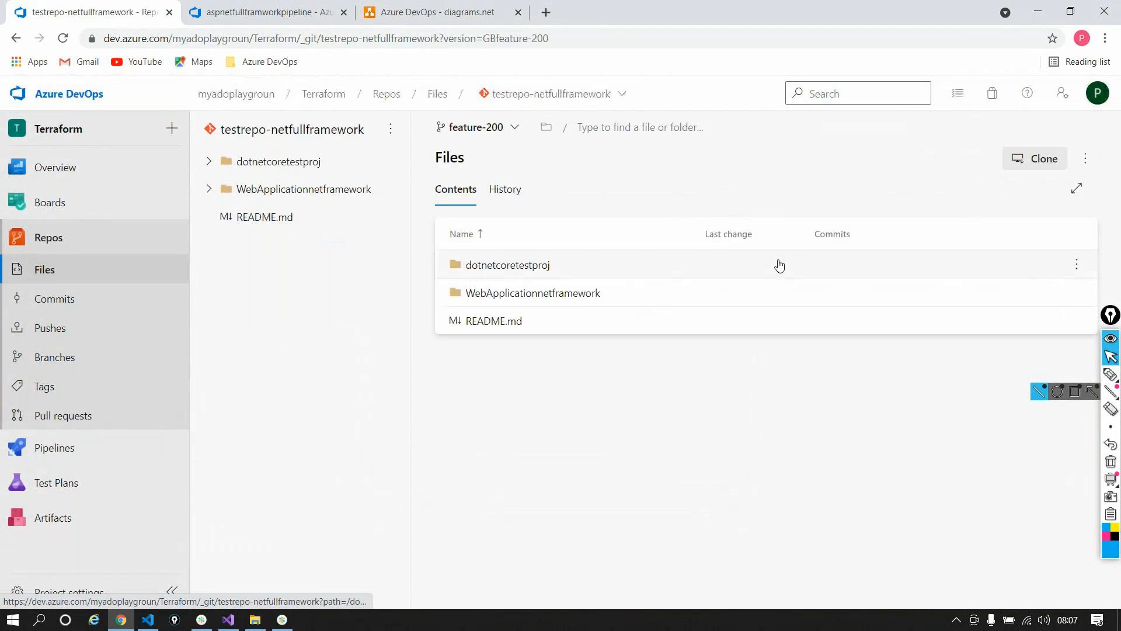
# Step: Append the line "1000's of lines of code" to README.md on feature-200
pyautogui.click(580, 292)
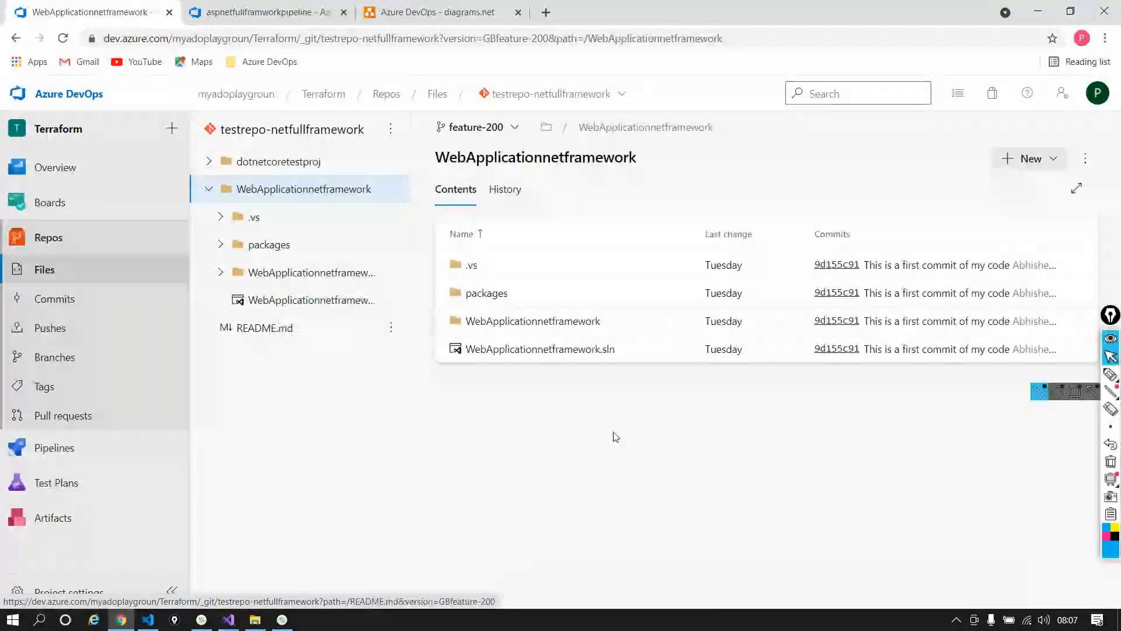
pyautogui.click(297, 334)
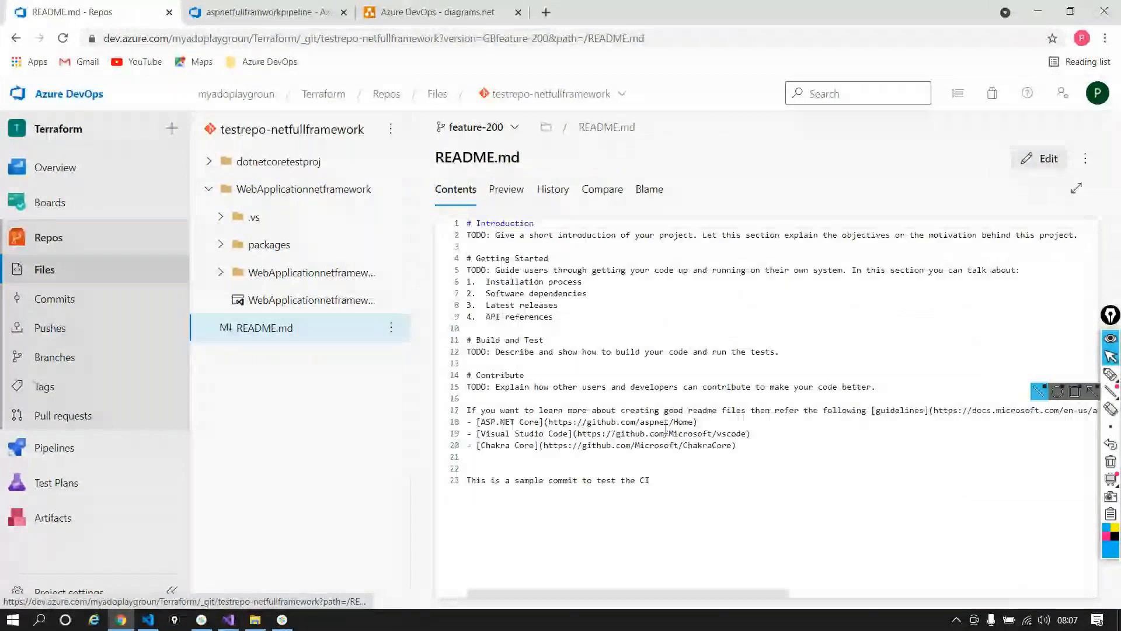
pyautogui.click(1040, 159)
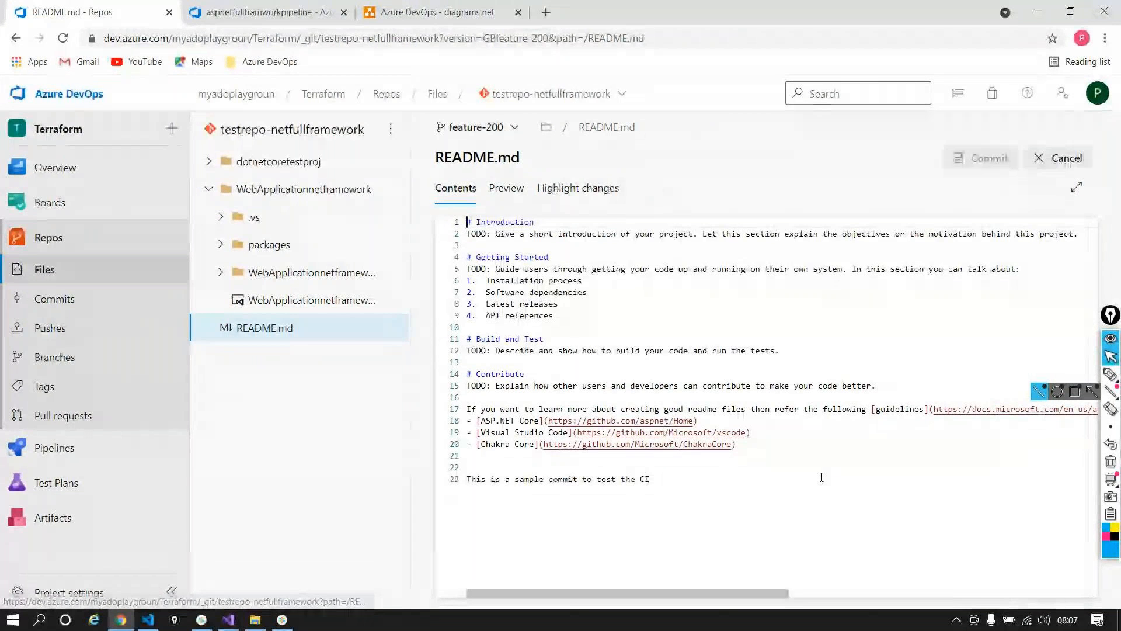
pyautogui.click(709, 490)
pyautogui.press('Return')
pyautogui.press('Return')
pyautogui.press('Return')
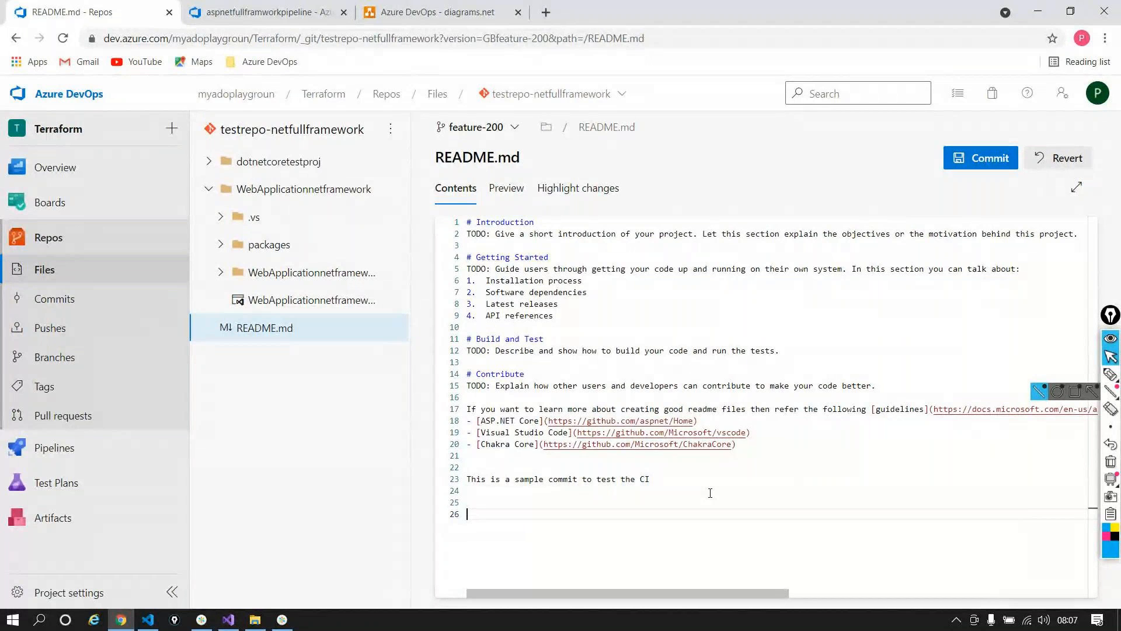
pyautogui.write("1000's of lines co")
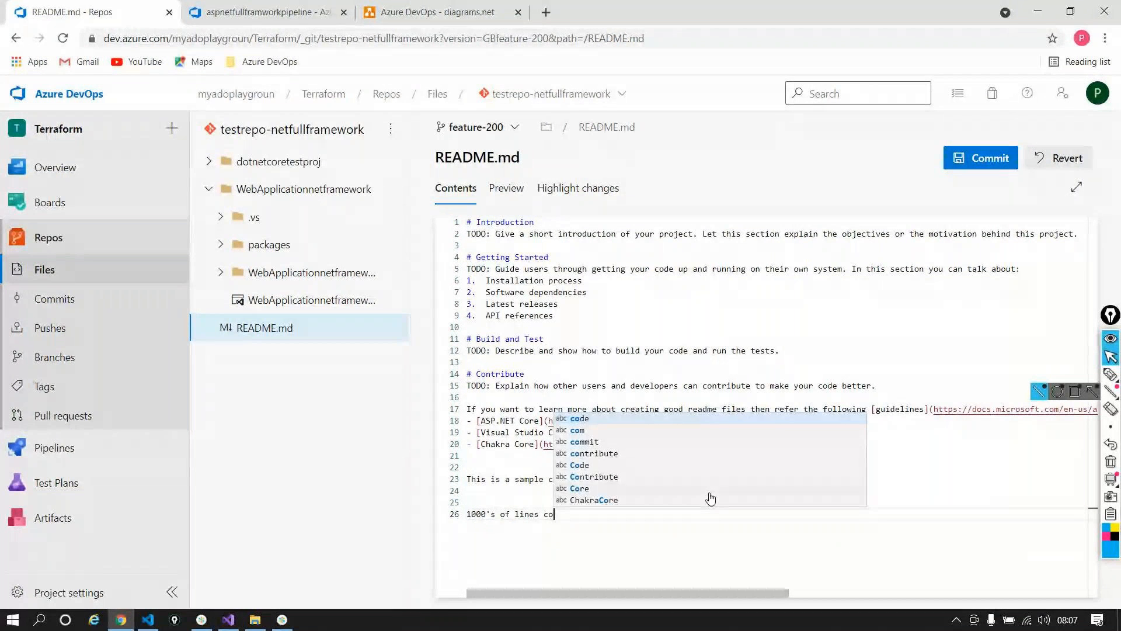
pyautogui.press('BackSpace')
pyautogui.press('BackSpace')
pyautogui.write('of code')
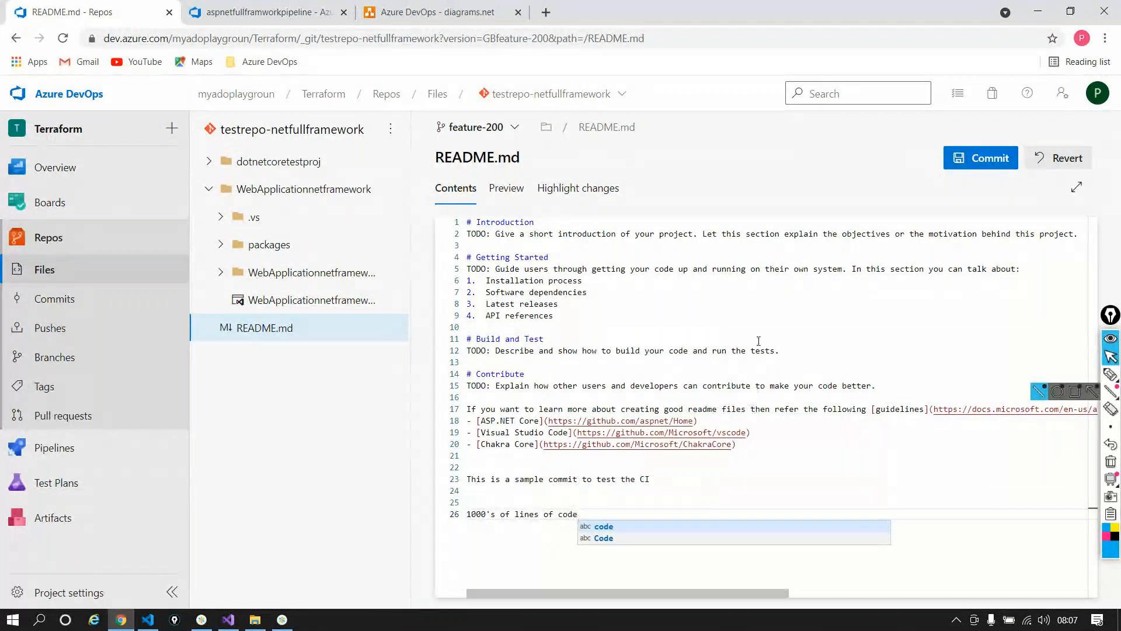
# Step: Commit the README.md edit and start a pull request from feature-200
pyautogui.click(988, 158)
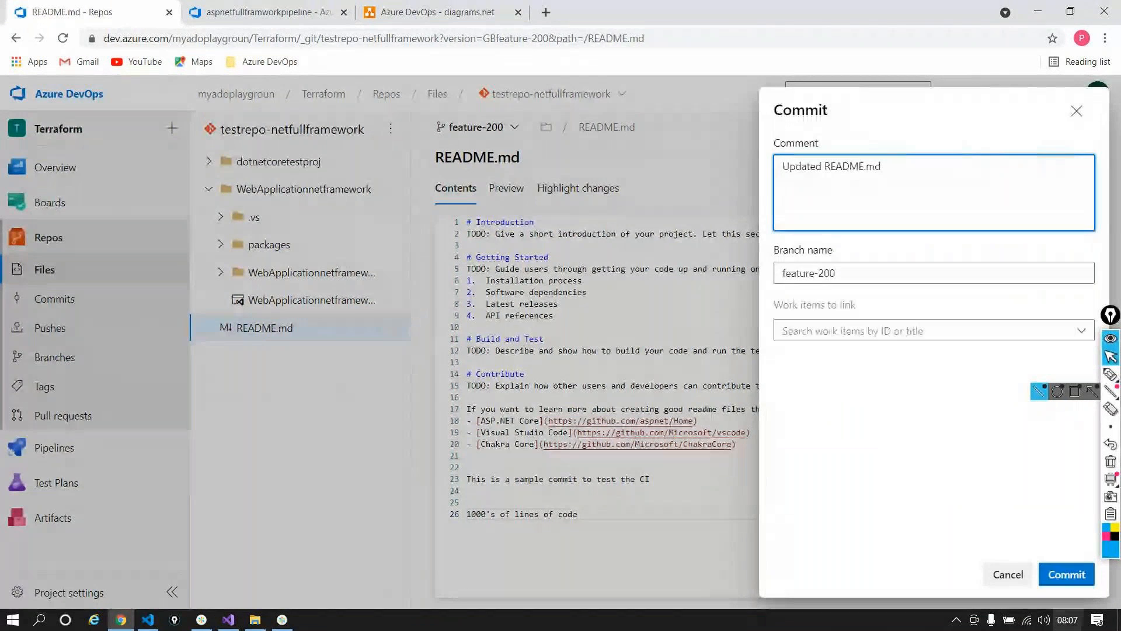
pyautogui.click(1067, 574)
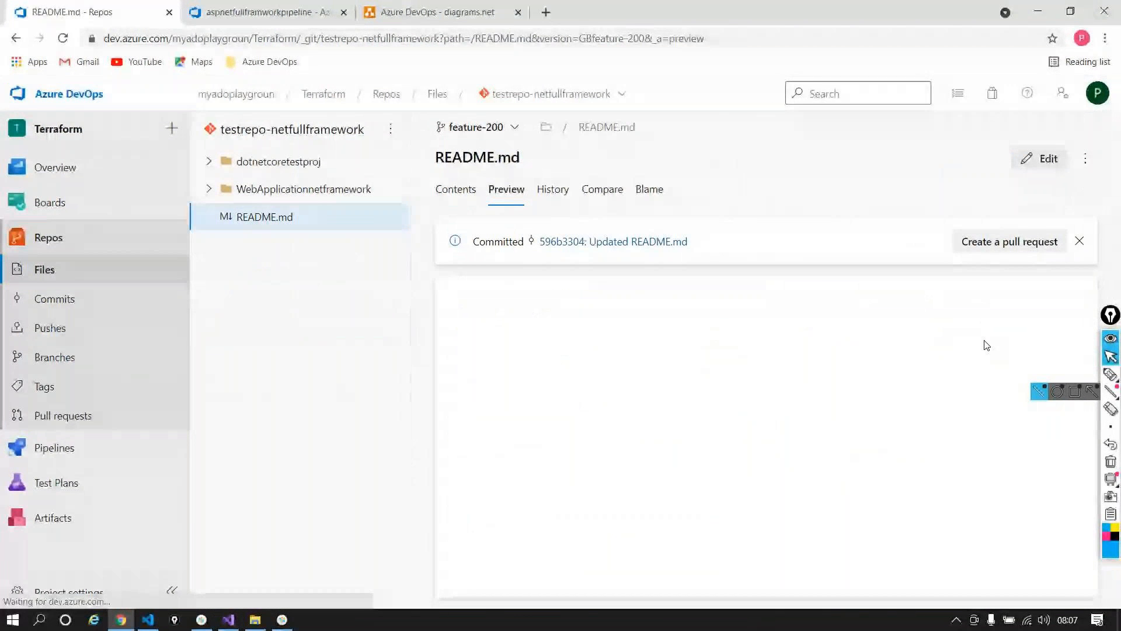
pyautogui.click(1029, 241)
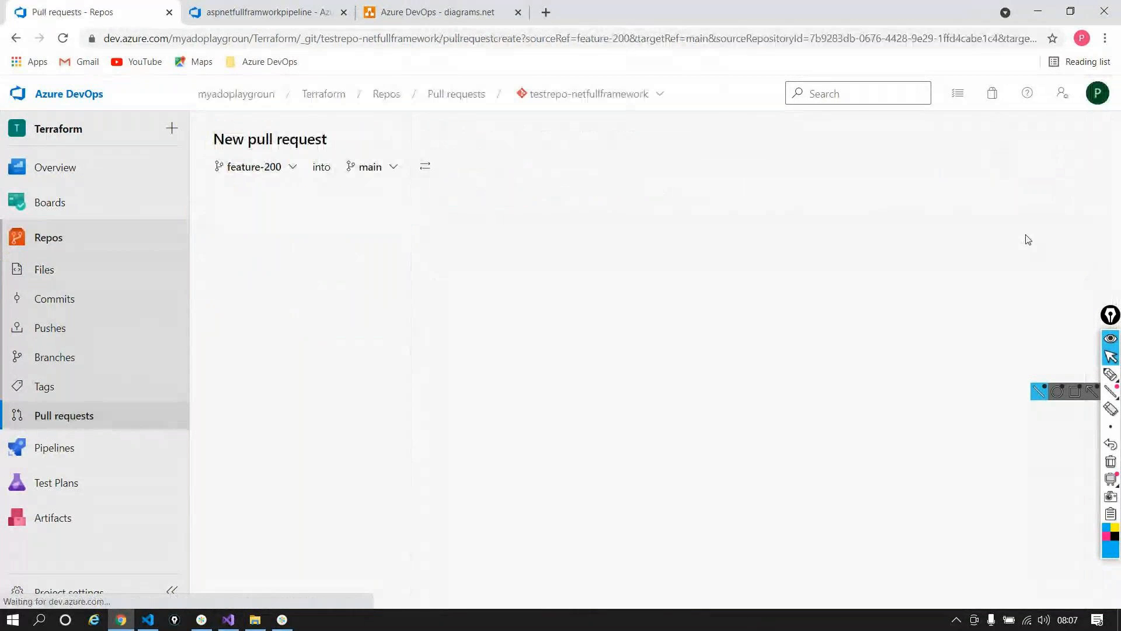
pyautogui.click(406, 167)
pyautogui.write('dev')
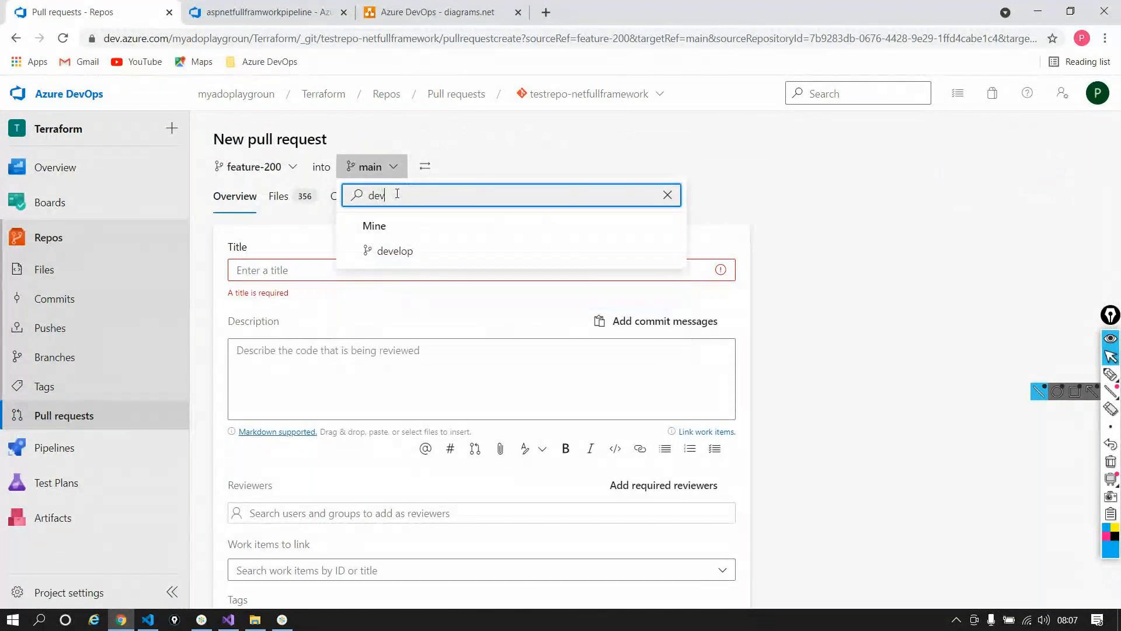
pyautogui.click(430, 249)
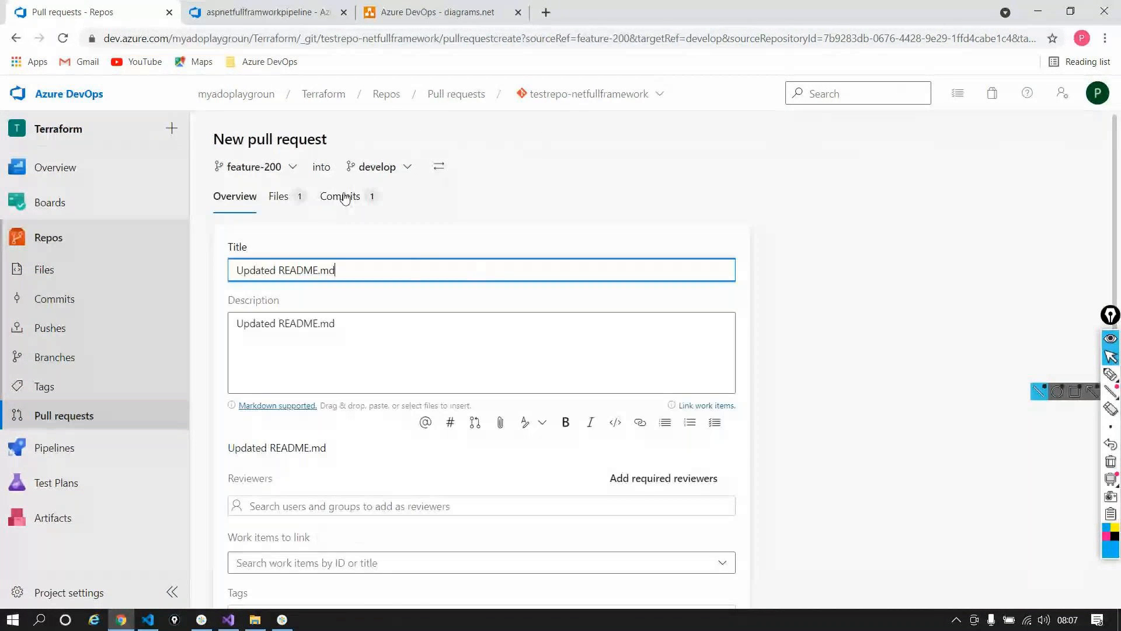
pyautogui.click(344, 197)
pyautogui.click(303, 197)
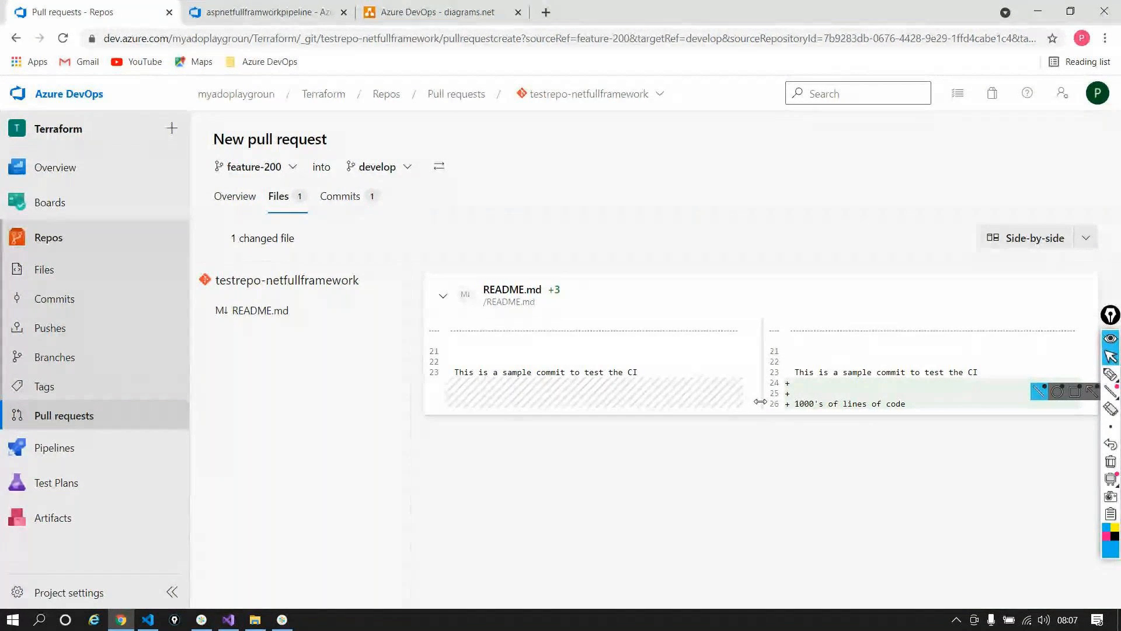
pyautogui.click(234, 196)
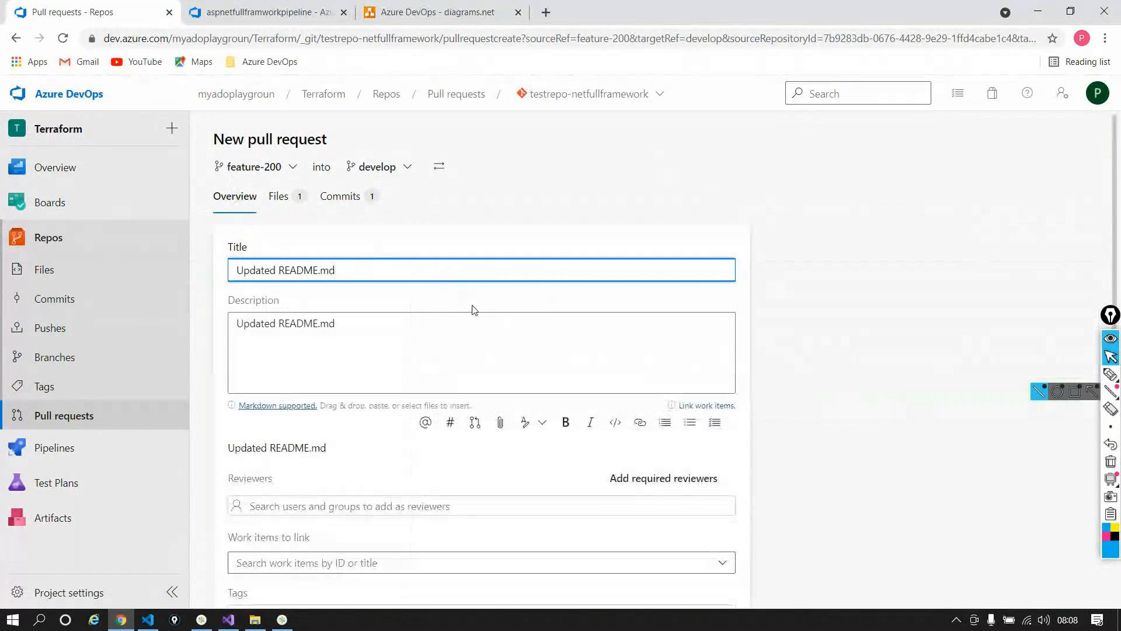
pyautogui.scroll(-2, 526, 385)
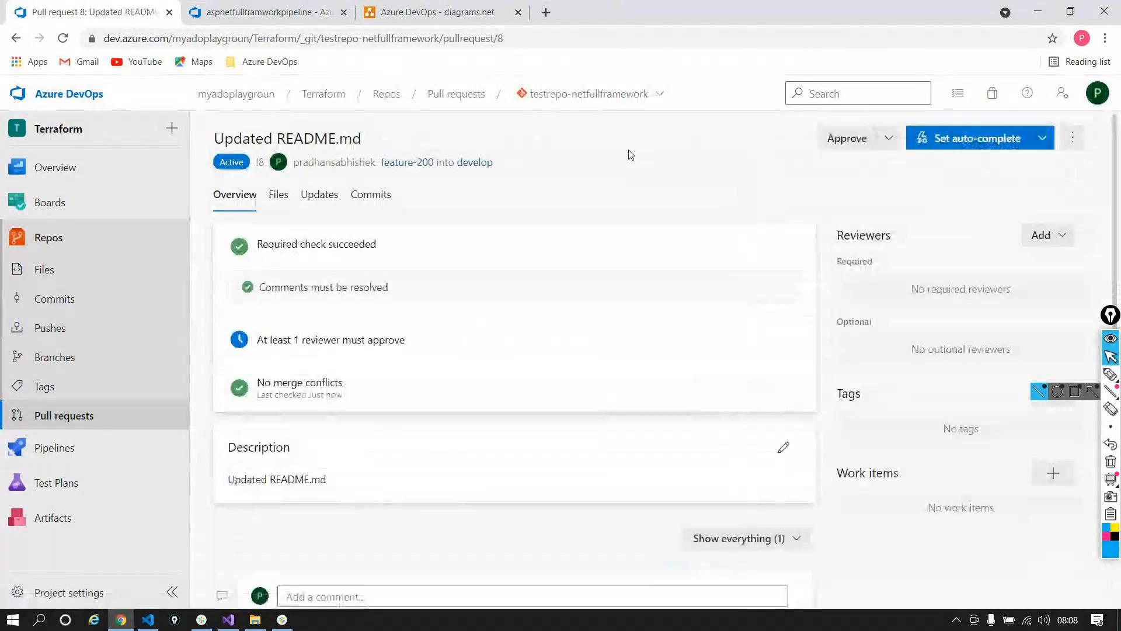
pyautogui.click(592, 36)
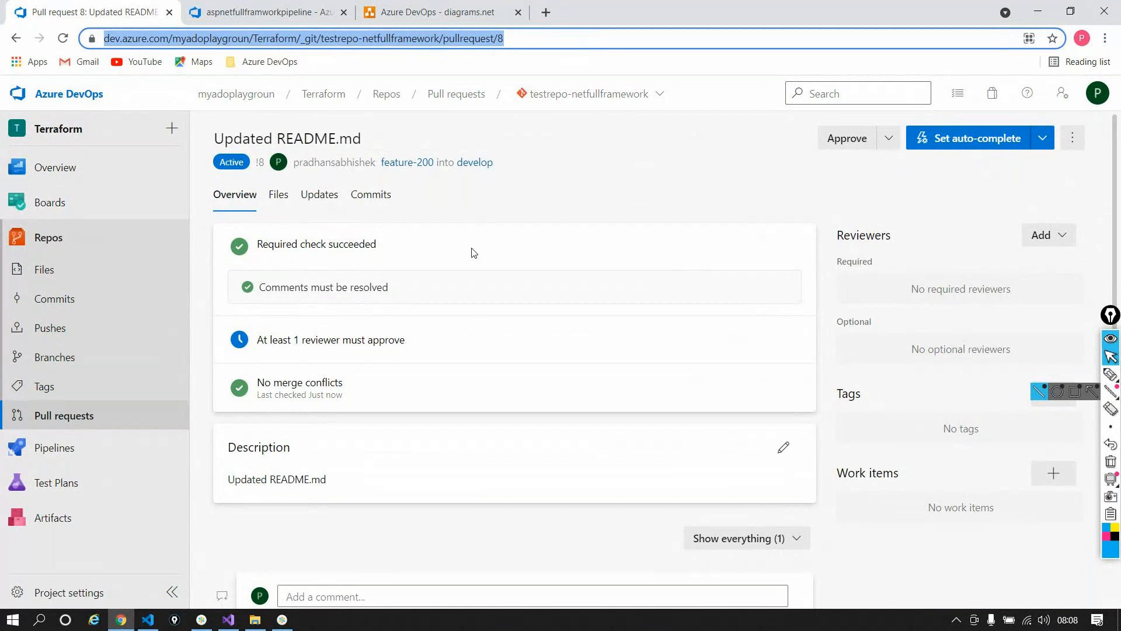
pyautogui.click(277, 196)
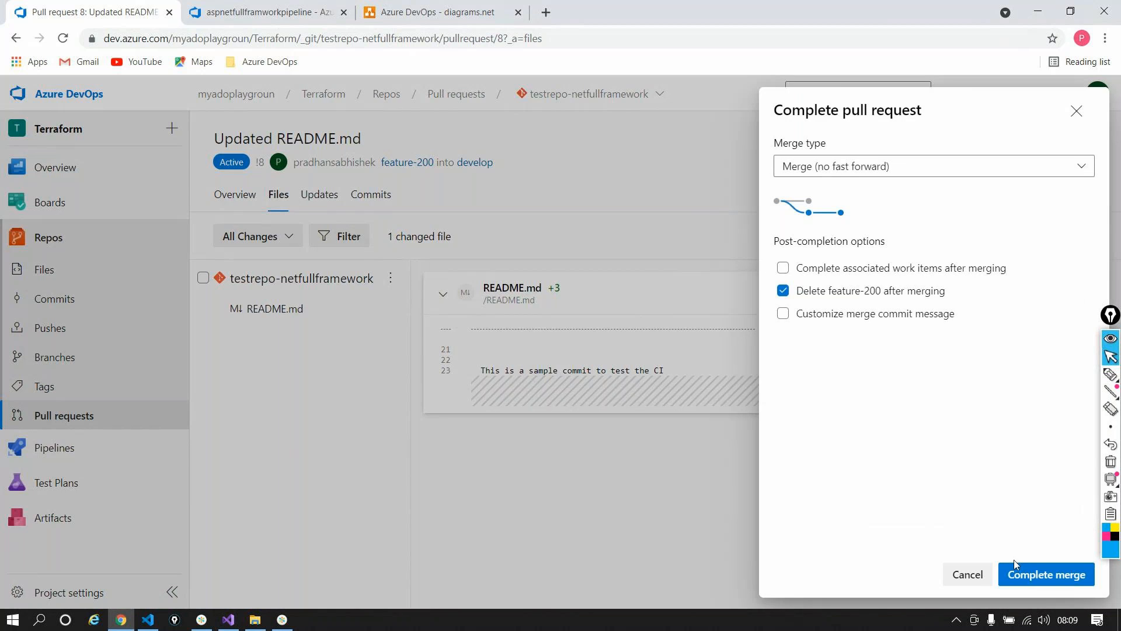
# Step: Complete and merge pull request 8 into develop, then view its overview
pyautogui.click(1017, 571)
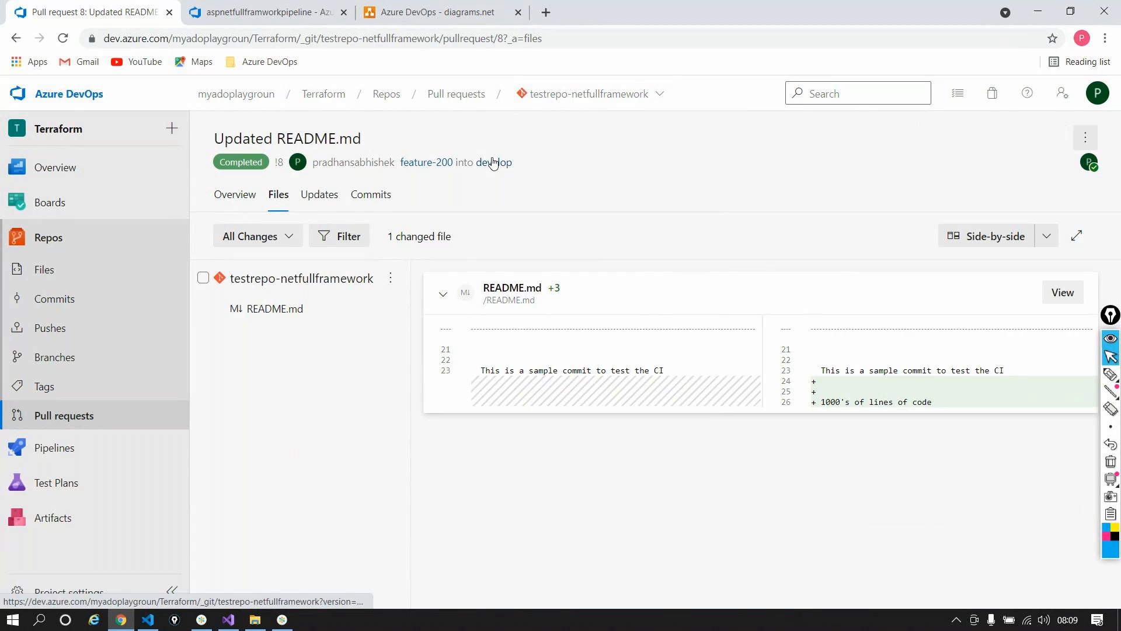
pyautogui.click(233, 199)
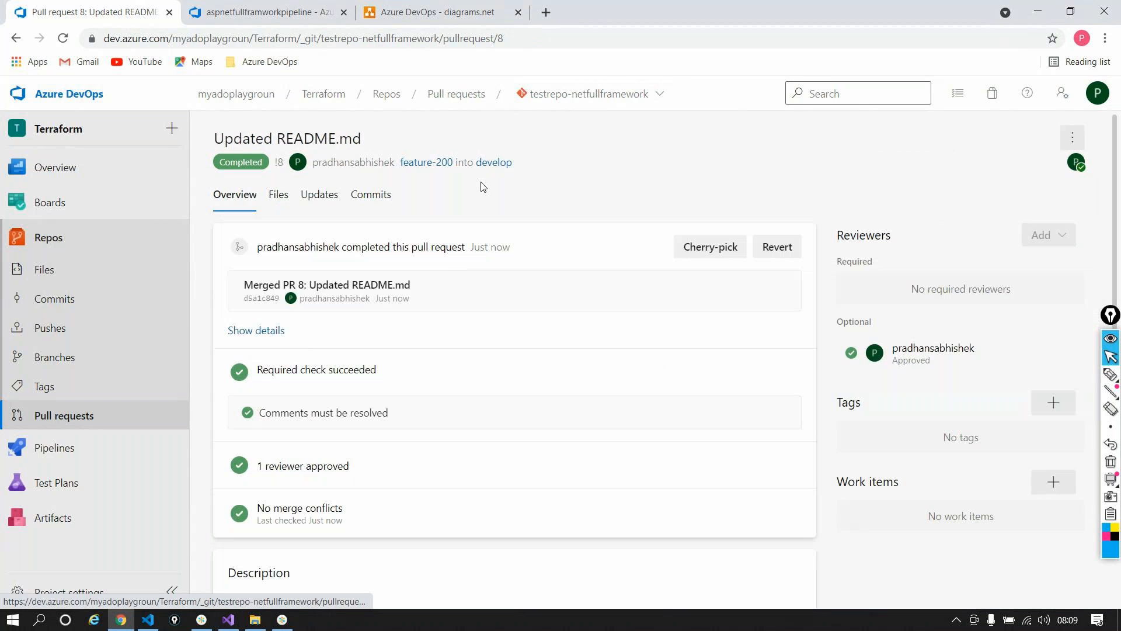
# Step: Ink a loop around main, develop and CI, with an upward arrow and 'auto'
pyautogui.click(410, 24)
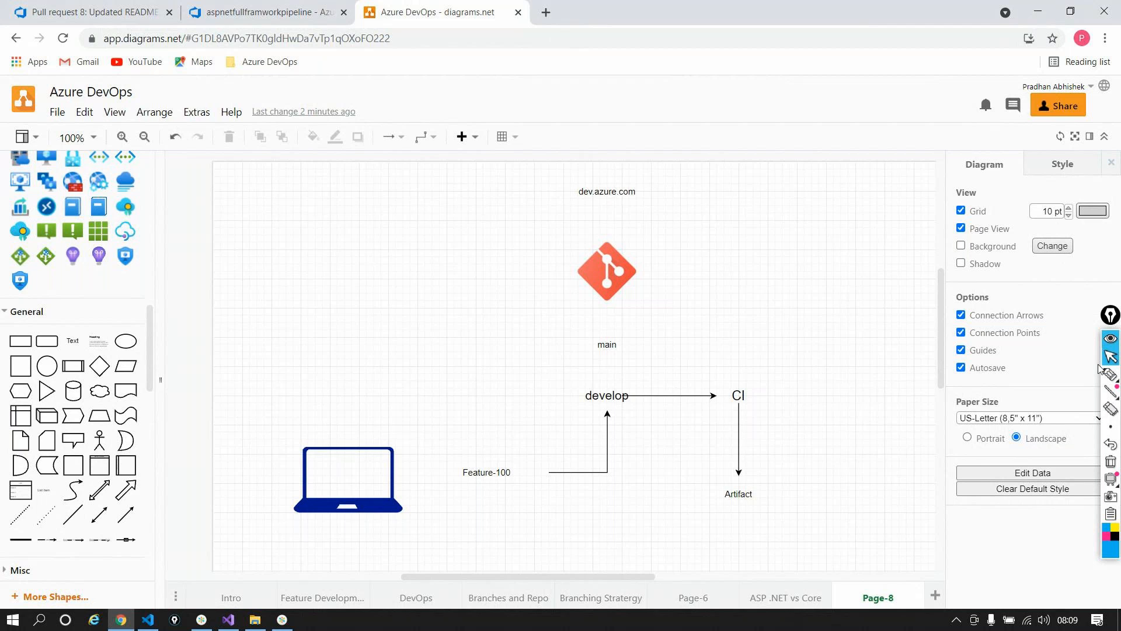
pyautogui.moveTo(1103, 370)
pyautogui.click(1065, 372)
pyautogui.moveTo(585, 363)
pyautogui.mouseDown()
pyautogui.moveTo(490, 390)
pyautogui.moveTo(459, 506)
pyautogui.moveTo(665, 462)
pyautogui.moveTo(695, 365)
pyautogui.moveTo(538, 367)
pyautogui.mouseUp()
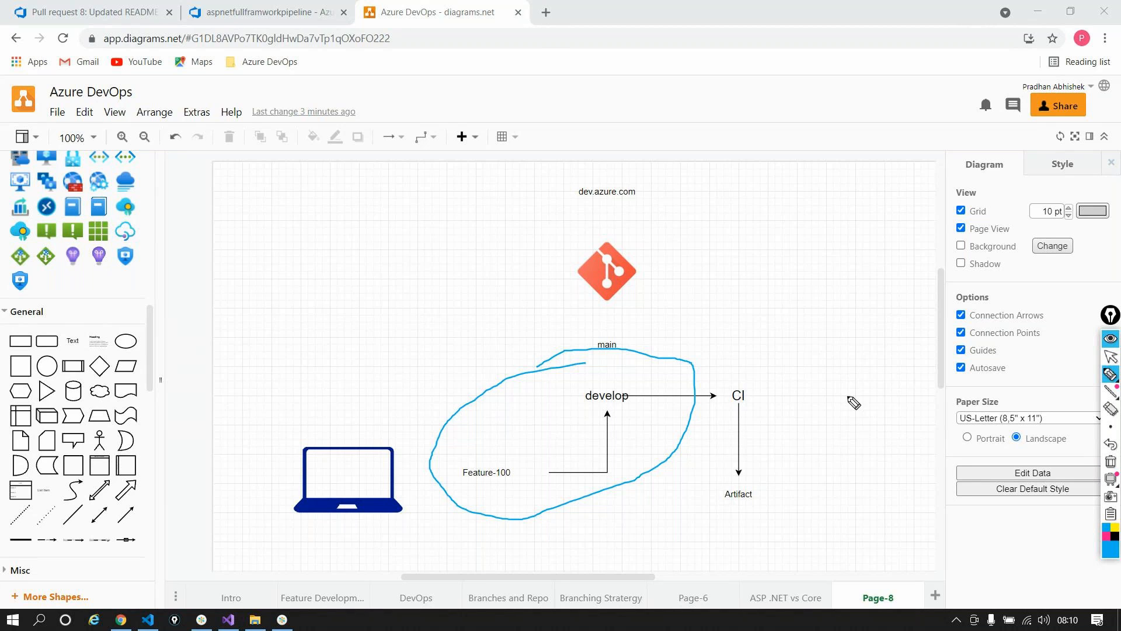
pyautogui.moveTo(463, 398)
pyautogui.mouseDown()
pyautogui.moveTo(413, 292)
pyautogui.moveTo(437, 280)
pyautogui.mouseUp()
pyautogui.moveTo(357, 224)
pyautogui.mouseDown()
pyautogui.moveTo(360, 236)
pyautogui.moveTo(410, 205)
pyautogui.moveTo(432, 207)
pyautogui.moveTo(423, 203)
pyautogui.mouseUp()
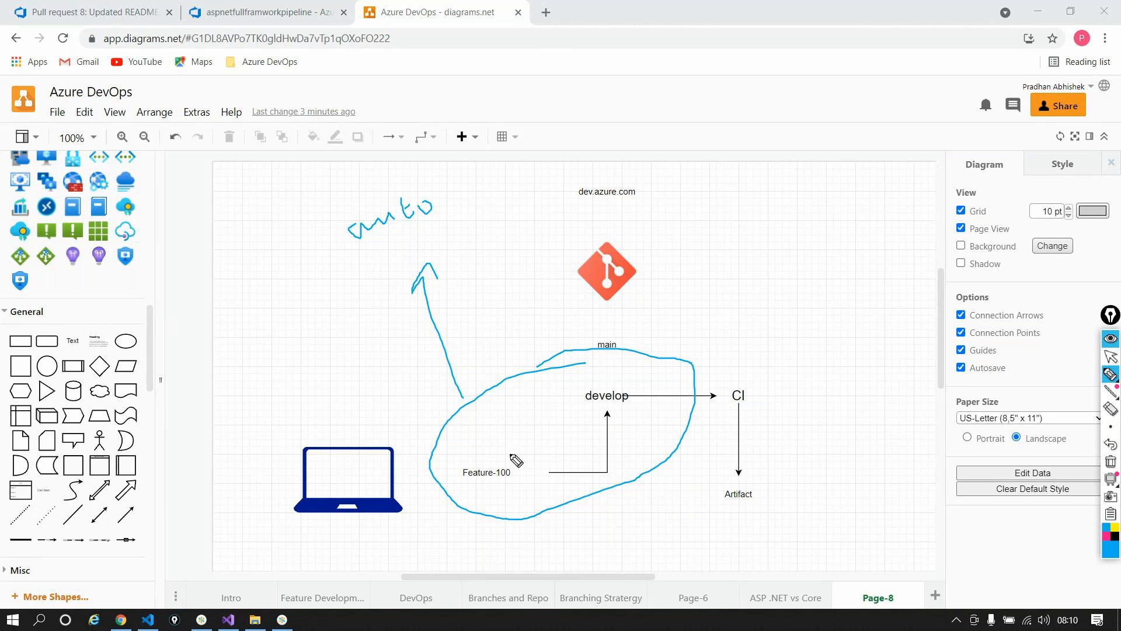
# Step: Loop Feature-100 and draw a curved arrow from 'auto' down to handwritten 'SCA'
pyautogui.moveTo(511, 465)
pyautogui.mouseDown()
pyautogui.moveTo(453, 491)
pyautogui.moveTo(462, 459)
pyautogui.mouseUp()
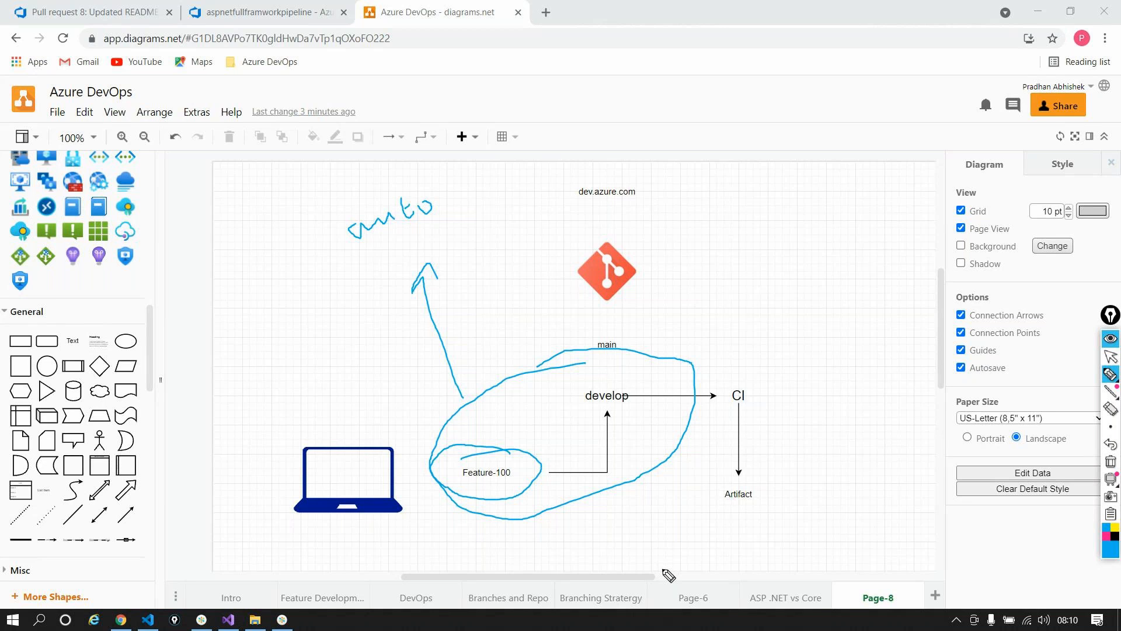
pyautogui.moveTo(352, 251)
pyautogui.mouseDown()
pyautogui.moveTo(323, 293)
pyautogui.moveTo(337, 289)
pyautogui.mouseUp()
pyautogui.moveTo(312, 322)
pyautogui.mouseDown()
pyautogui.moveTo(299, 345)
pyautogui.moveTo(344, 344)
pyautogui.moveTo(368, 325)
pyautogui.moveTo(371, 339)
pyautogui.moveTo(366, 330)
pyautogui.mouseUp()
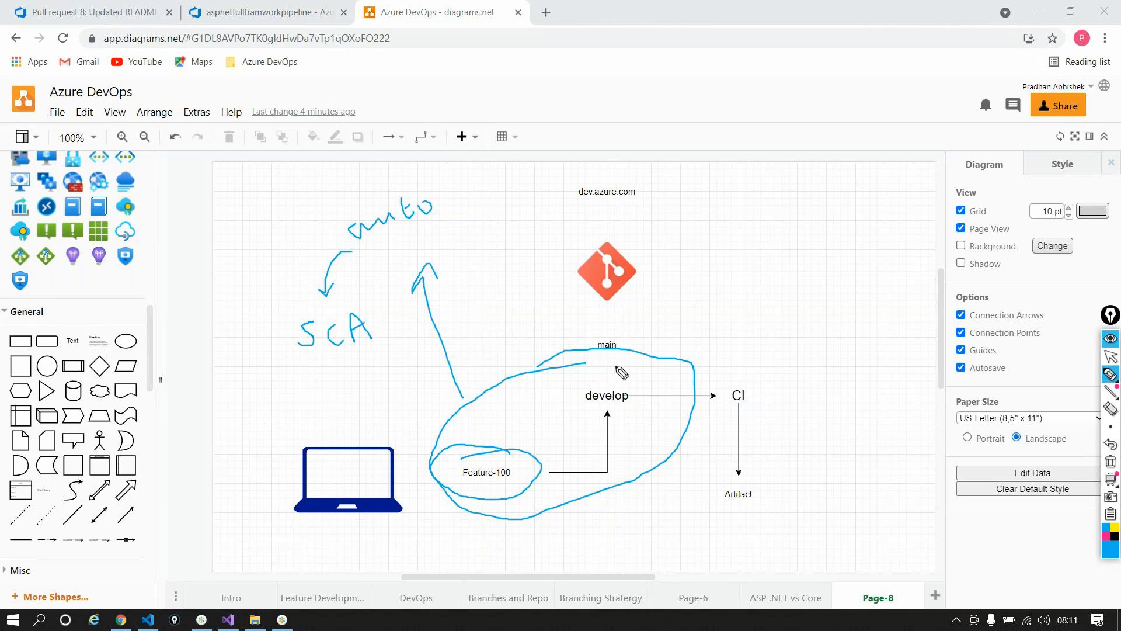
# Step: Handwrite 'Sonar' on Page-8, wipe all the freehand ink, then return to the pipeline editor
pyautogui.moveTo(731, 212)
pyautogui.mouseDown()
pyautogui.moveTo(695, 225)
pyautogui.moveTo(710, 245)
pyautogui.moveTo(695, 235)
pyautogui.moveTo(818, 231)
pyautogui.moveTo(849, 203)
pyautogui.mouseUp()
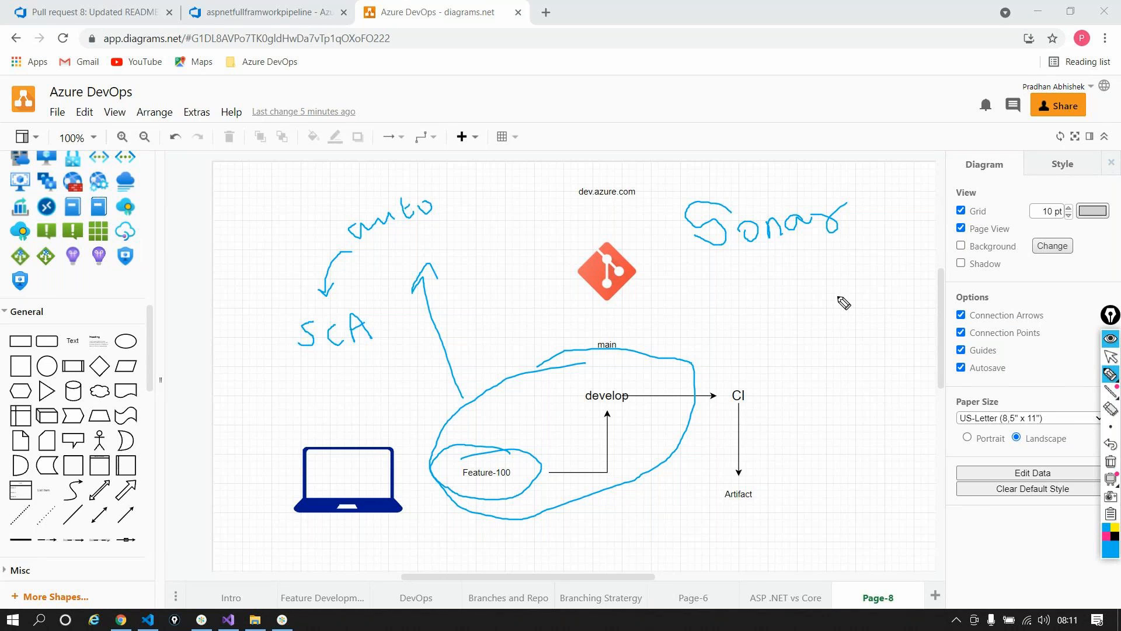
pyautogui.click(1110, 346)
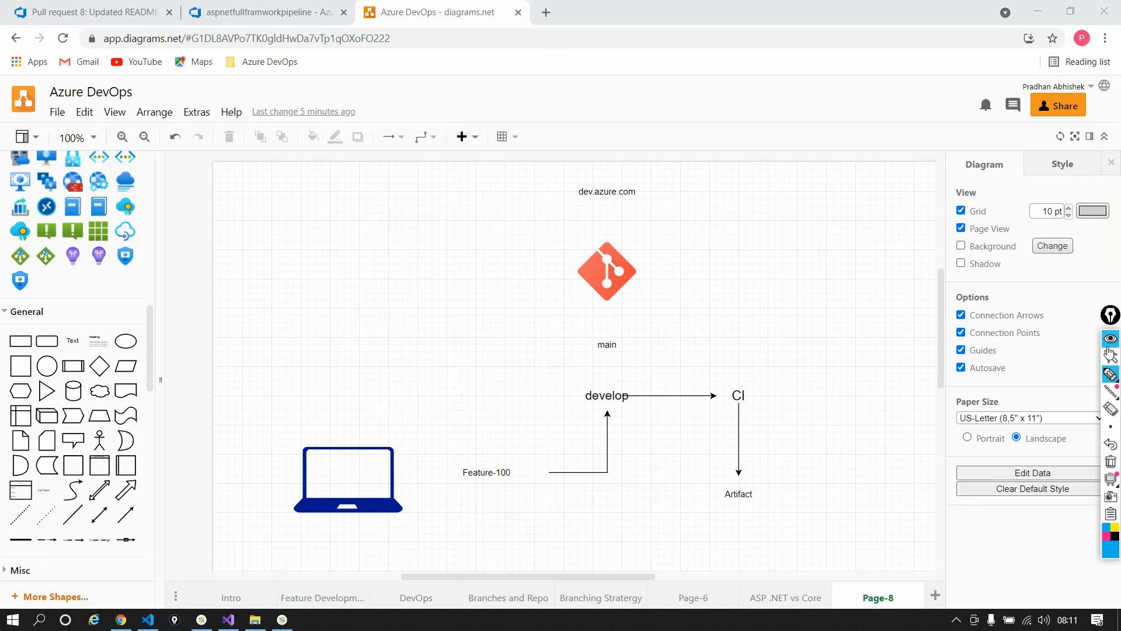
pyautogui.click(1111, 356)
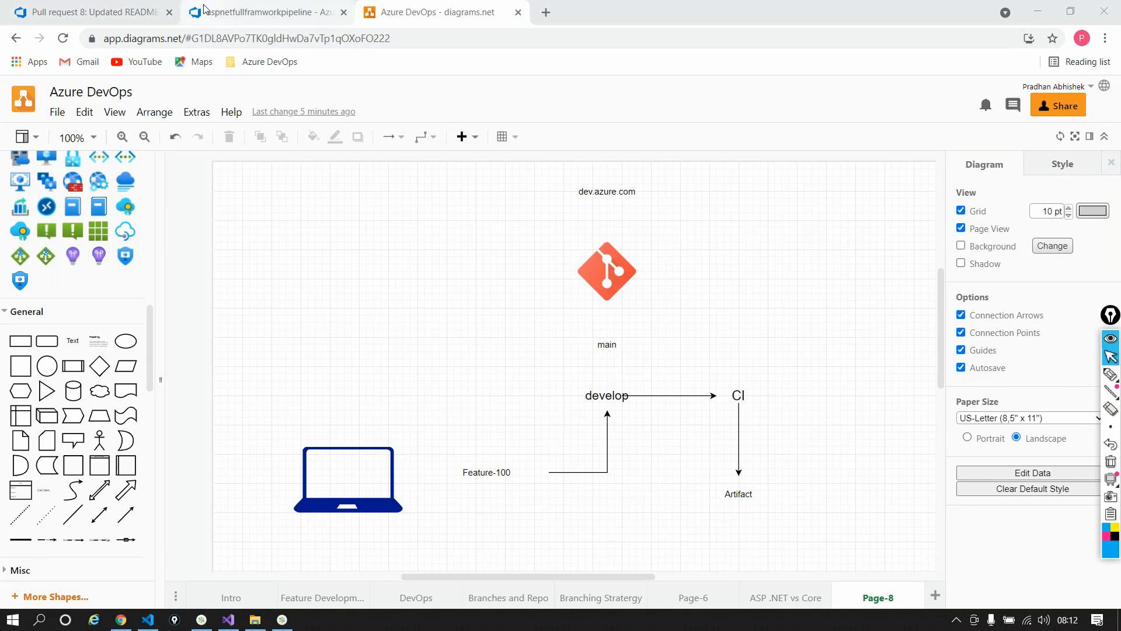
pyautogui.click(274, 11)
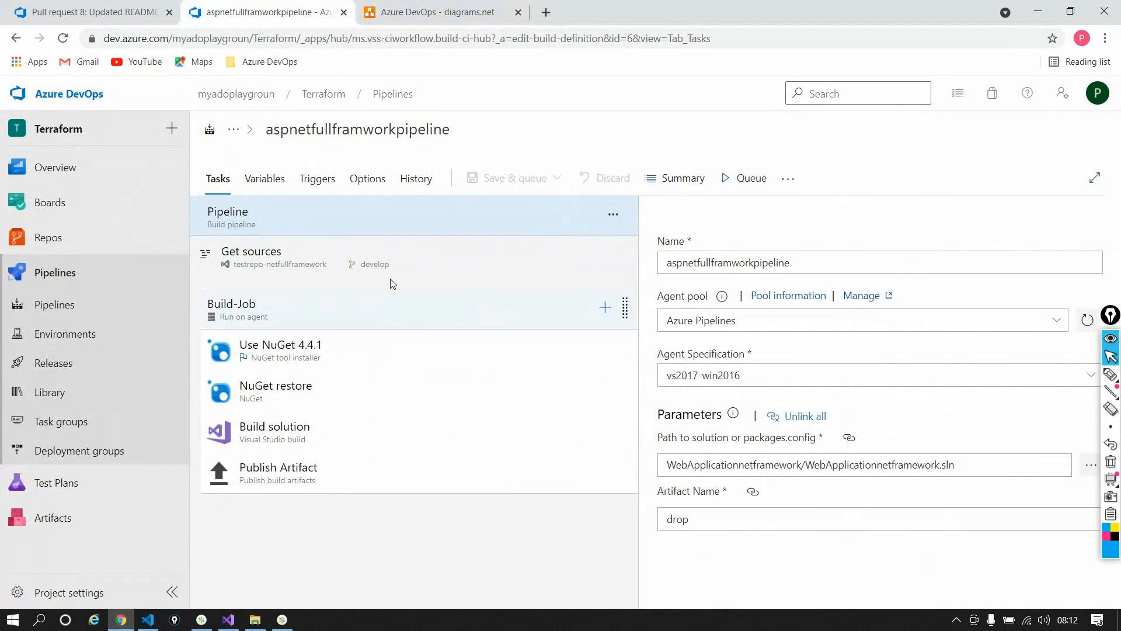
# Step: Select the aspnetfullframworkpipeline name, then go to the Recent pipelines list
pyautogui.moveTo(267, 130); pyautogui.dragTo(355, 132)
pyautogui.doubleClick(354, 131)
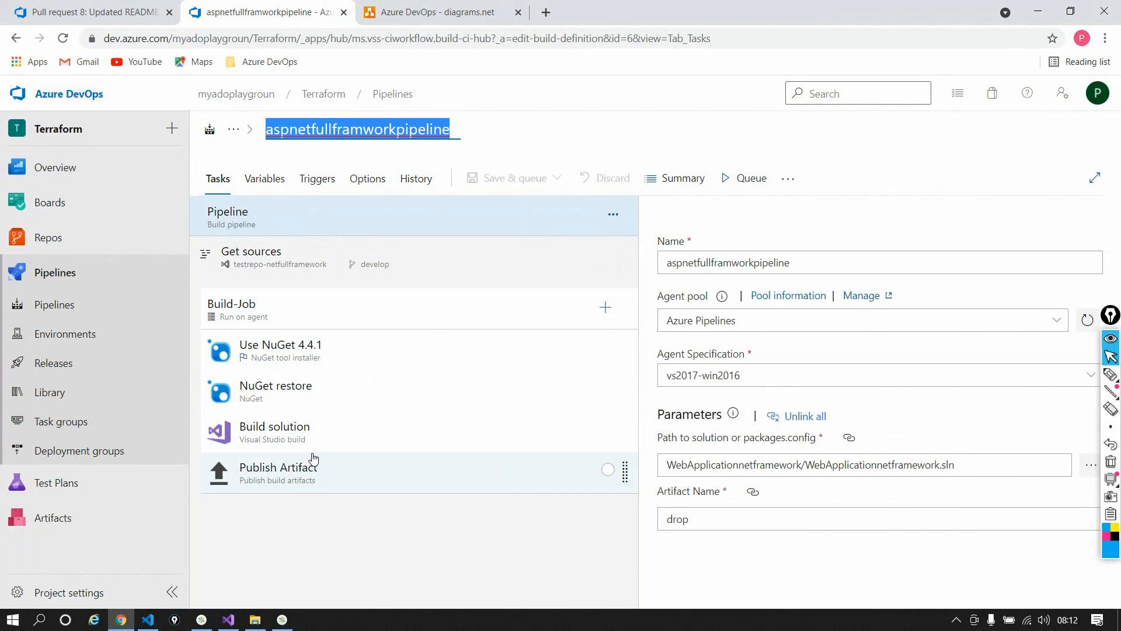
pyautogui.click(65, 306)
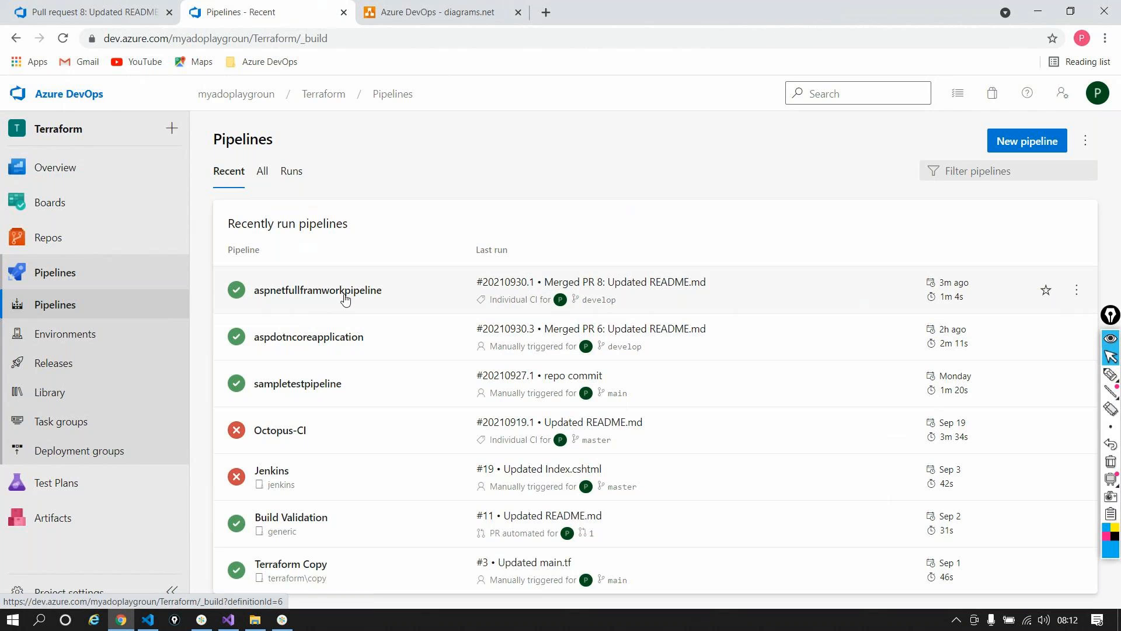
# Step: Open aspnetfullframworkpipeline's runs page and clone it from the More actions menu
pyautogui.click(375, 282)
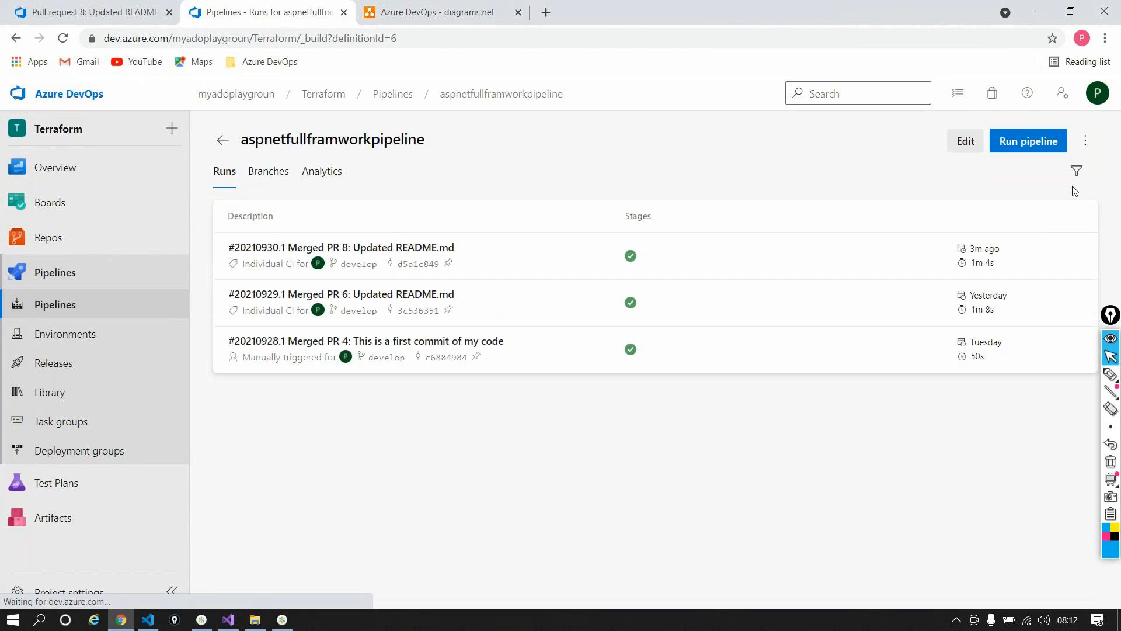
pyautogui.click(1087, 141)
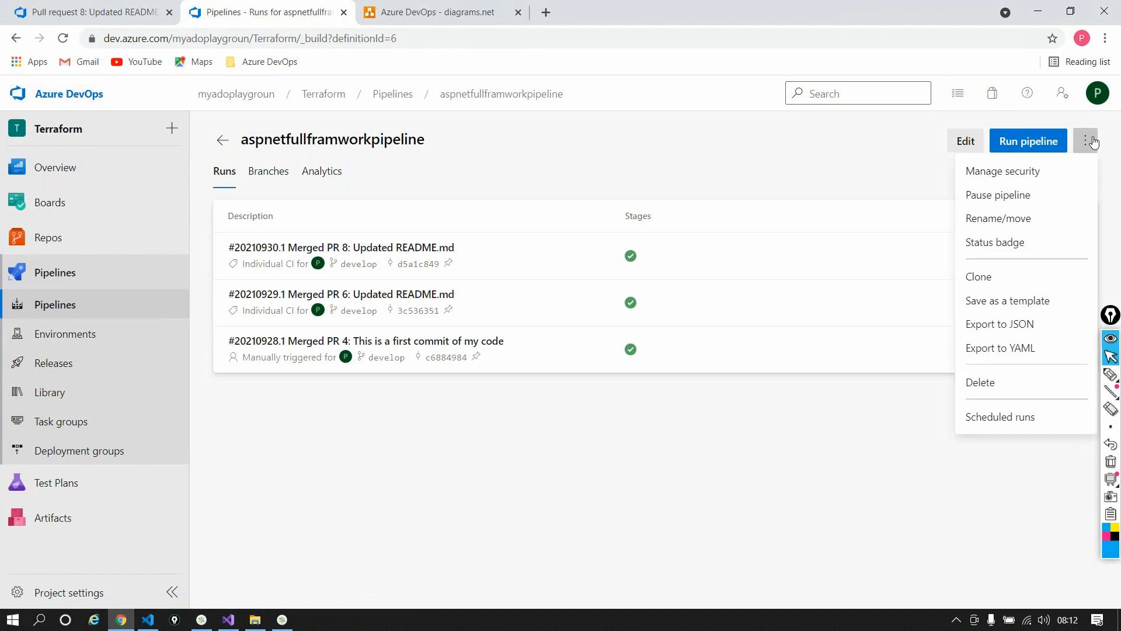
pyautogui.click(991, 280)
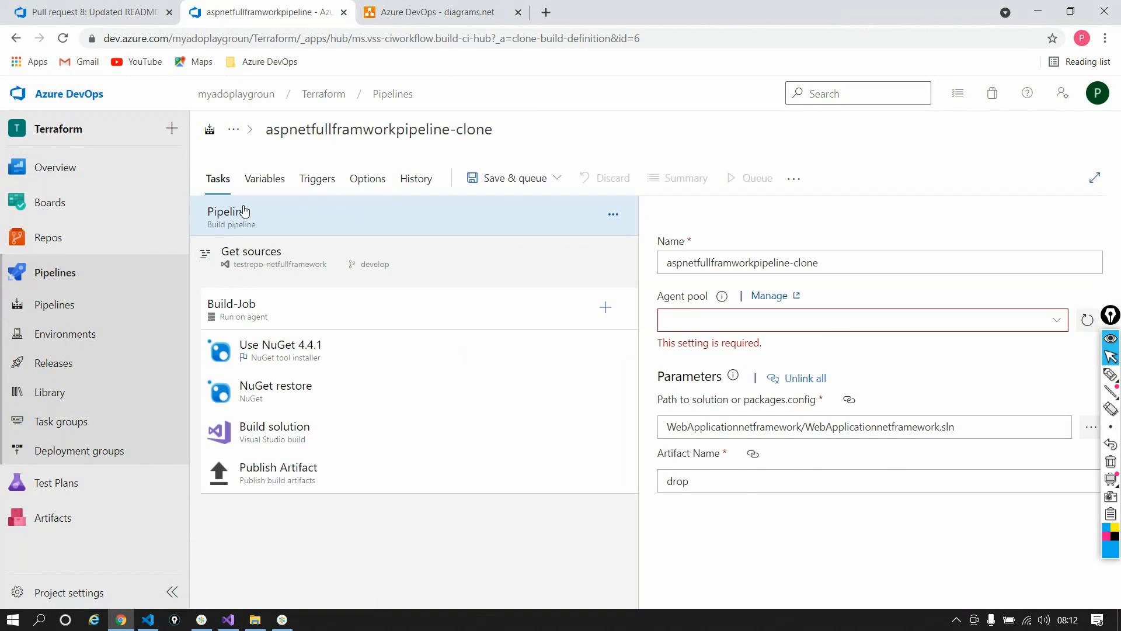
# Step: Replace the cloned pipeline's name with 'fullframeworkvalidator'
pyautogui.click(496, 124)
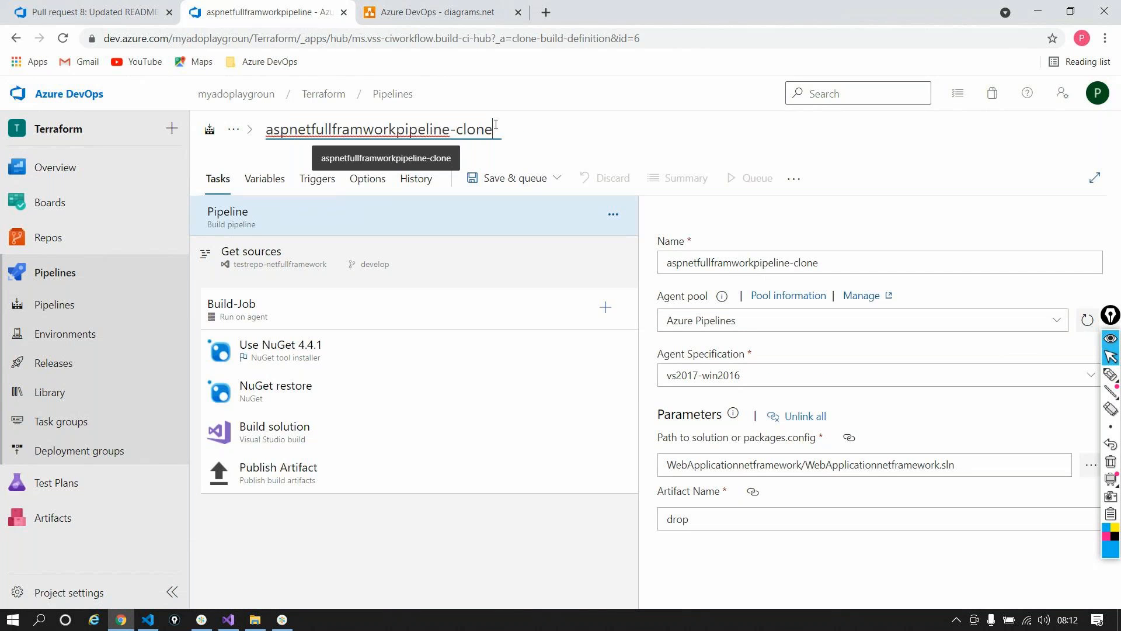
pyautogui.hotkey('ctrl', 'a')
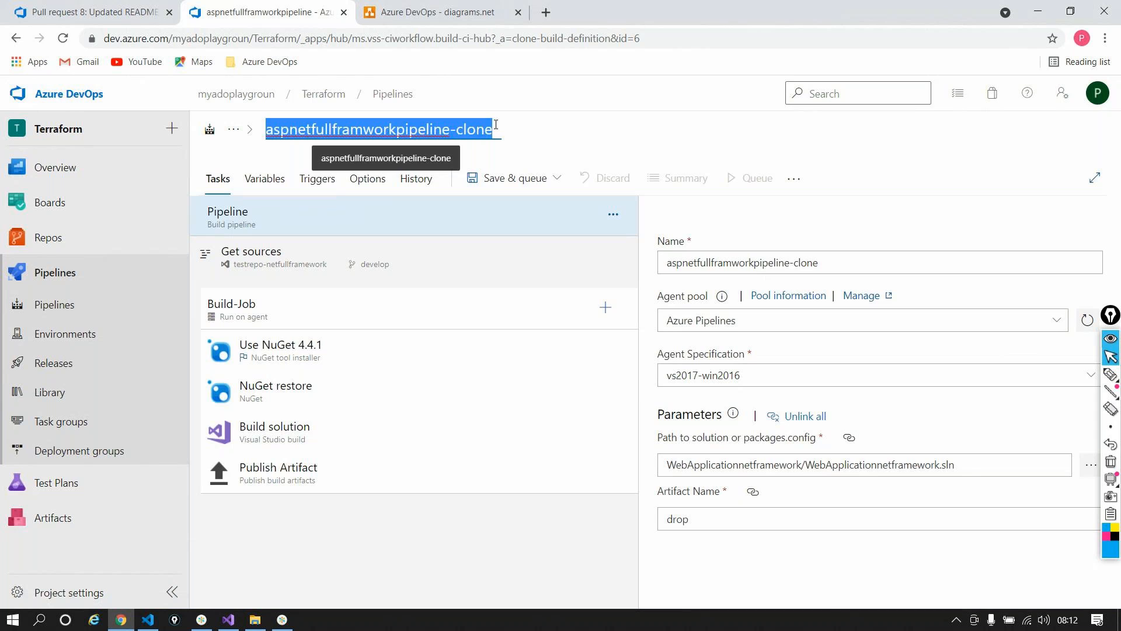
pyautogui.write('fullf')
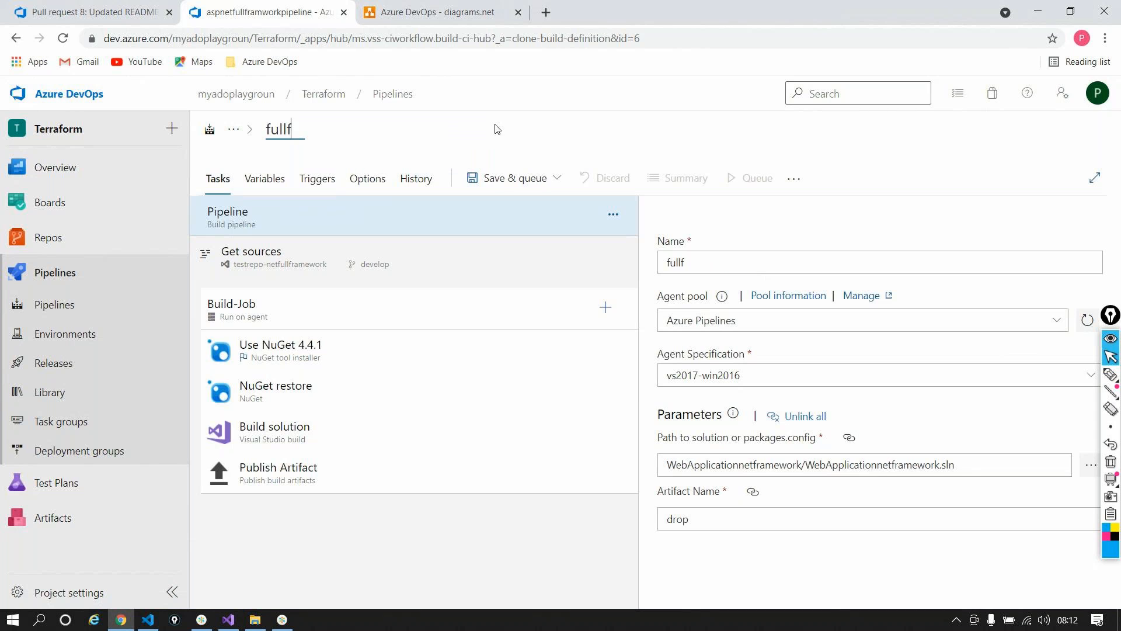
pyautogui.write('ramewo')
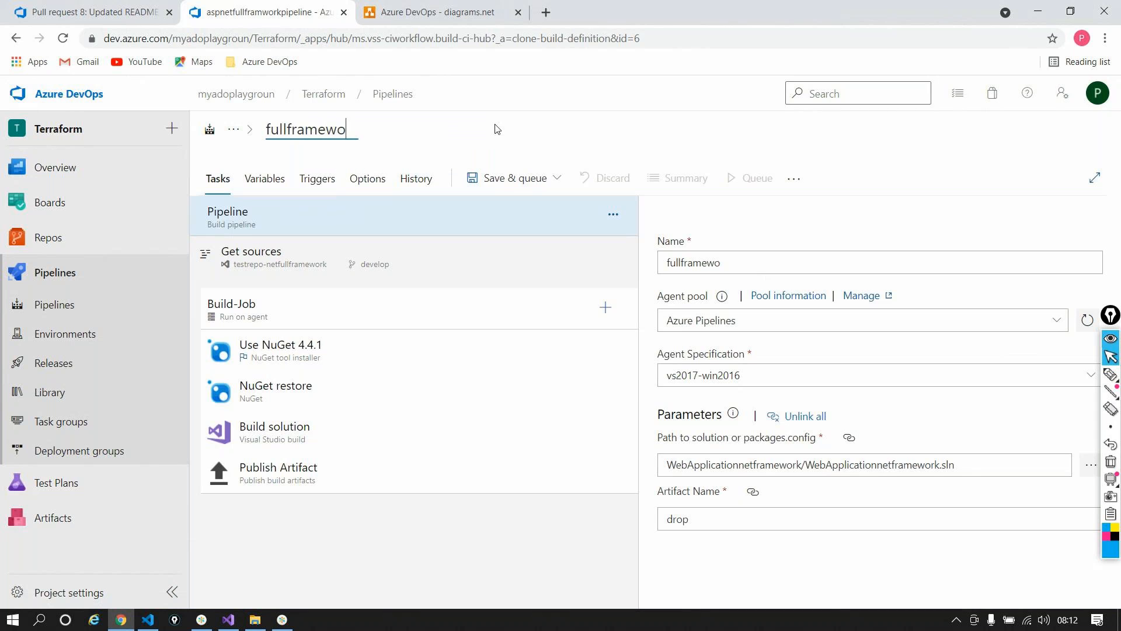
pyautogui.write('rkvalidator')
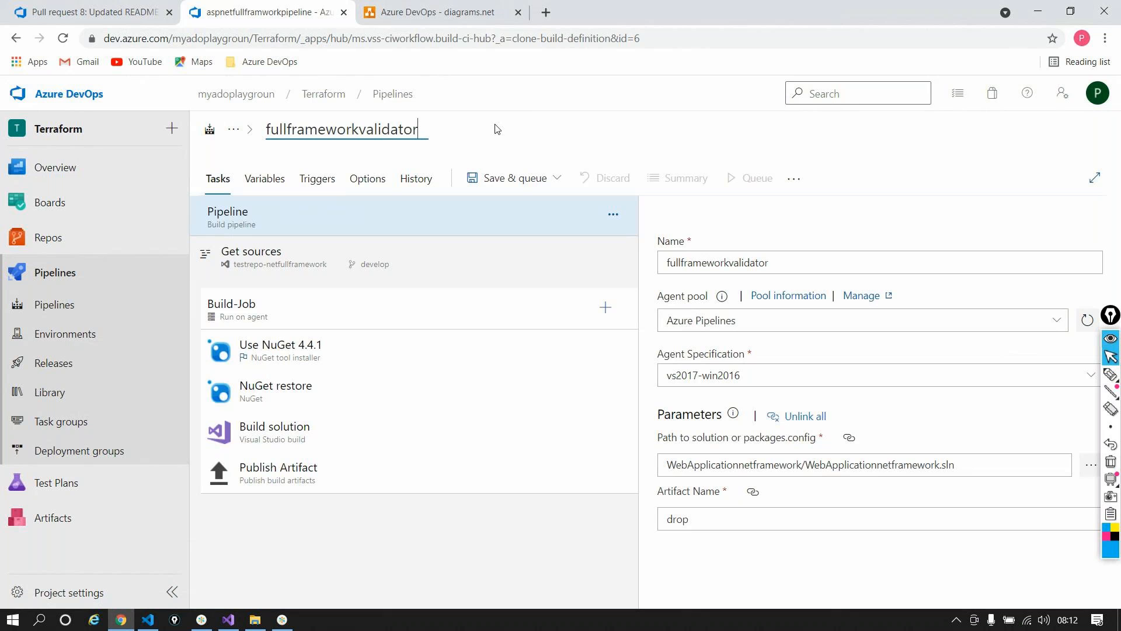
pyautogui.click(495, 554)
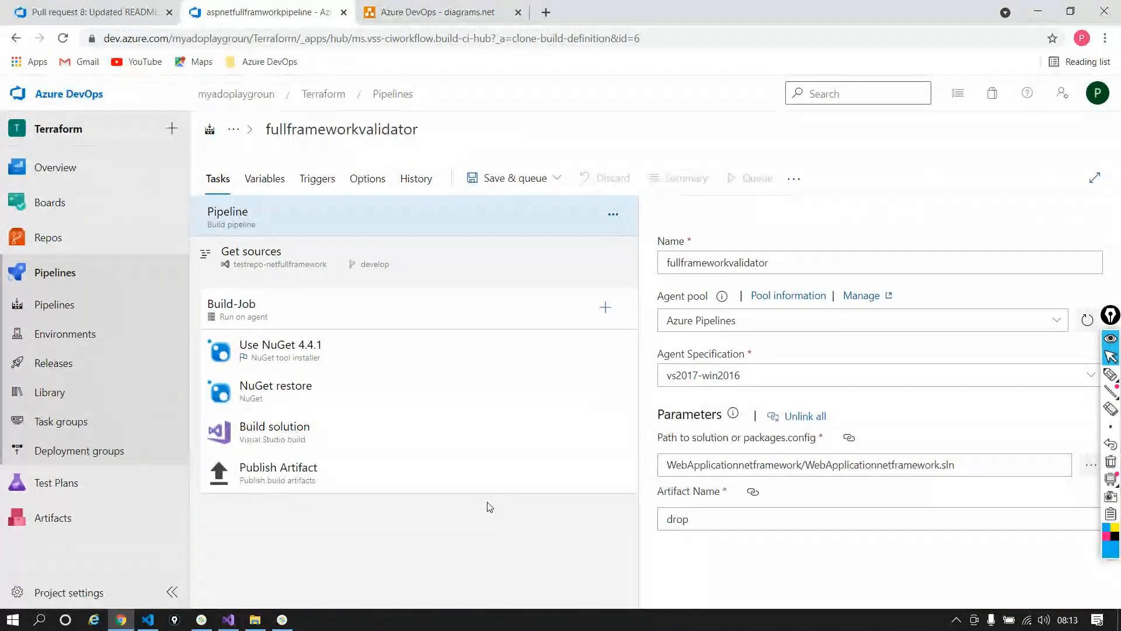
# Step: Check the Build solution task, then search Build-Job's task catalogue for 'Sonar' and browse the SonarCloud results
pyautogui.click(383, 455)
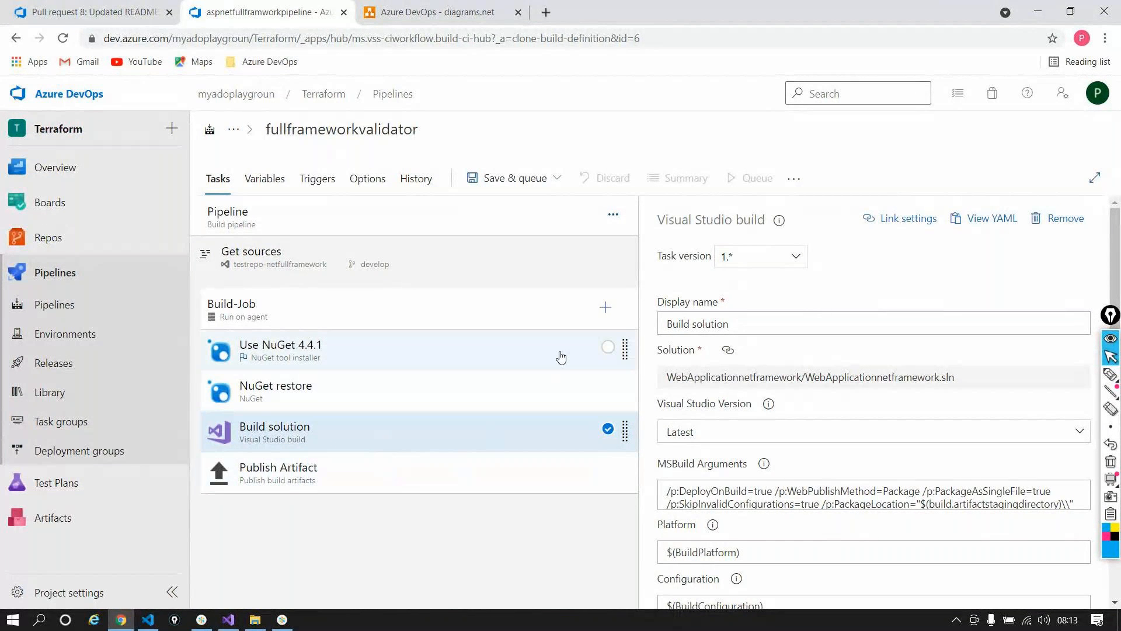
pyautogui.click(605, 309)
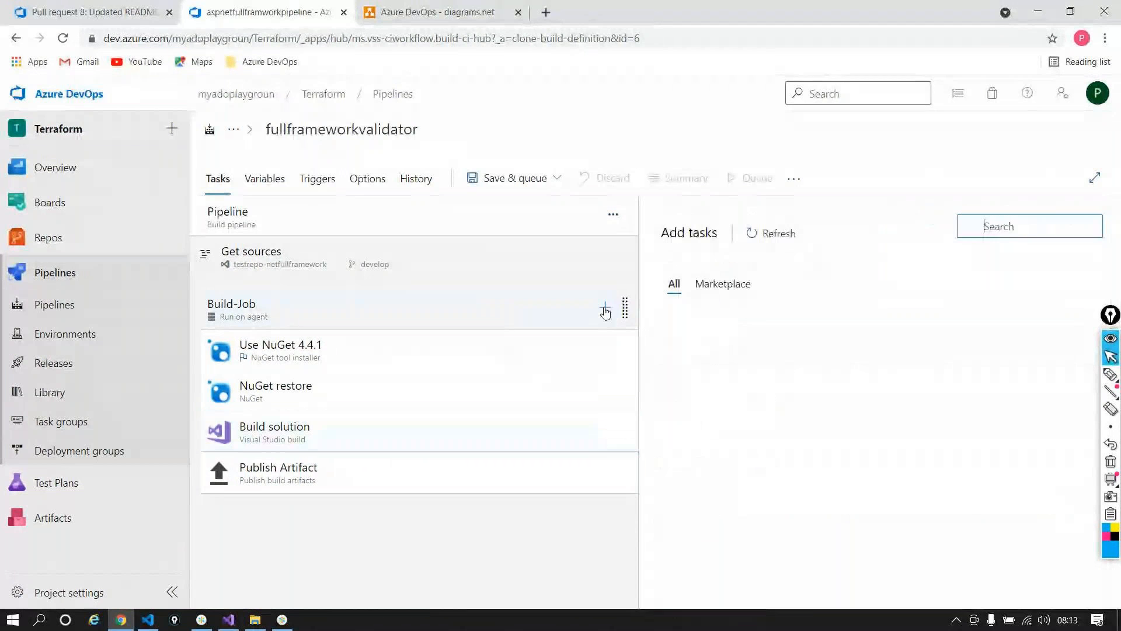
pyautogui.write('Sonar')
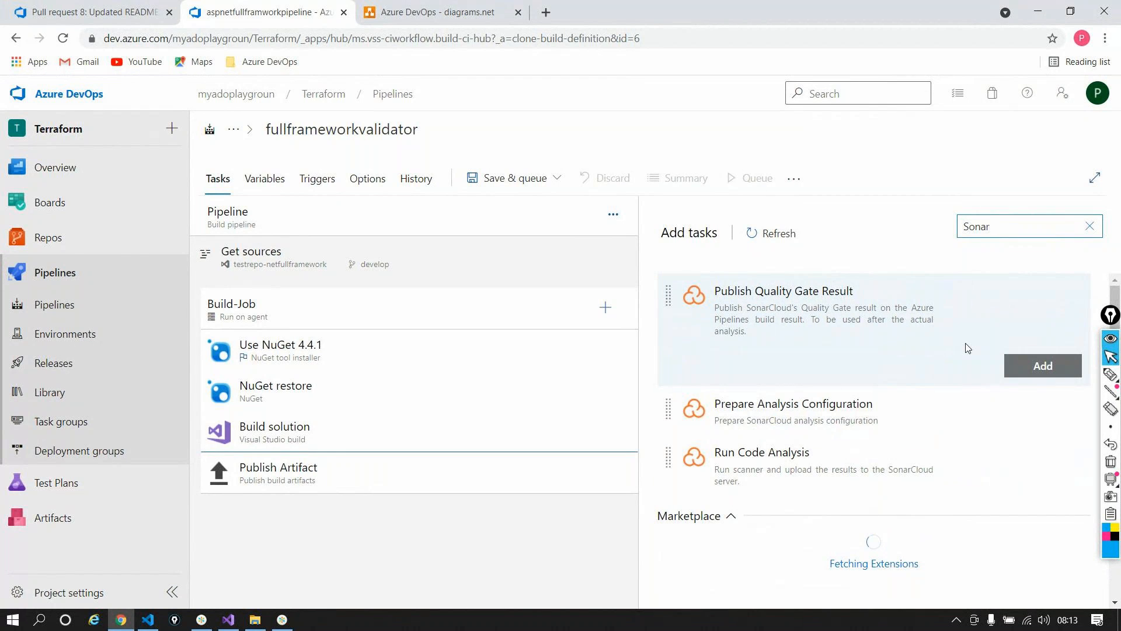
pyautogui.scroll(-3, 1023, 397)
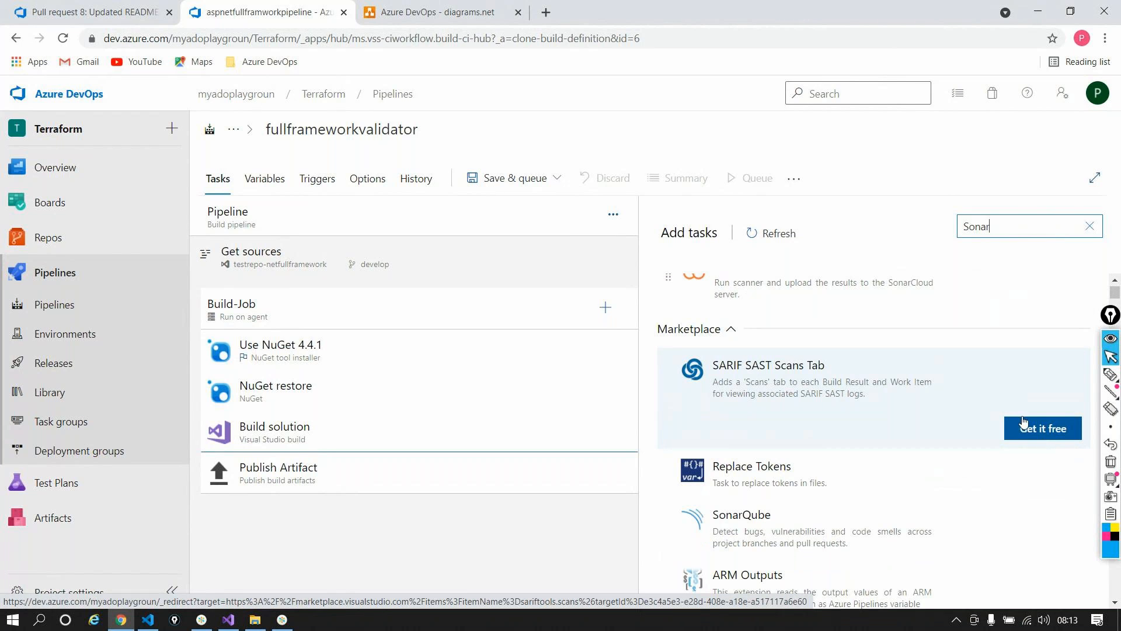
pyautogui.scroll(3, 1007, 431)
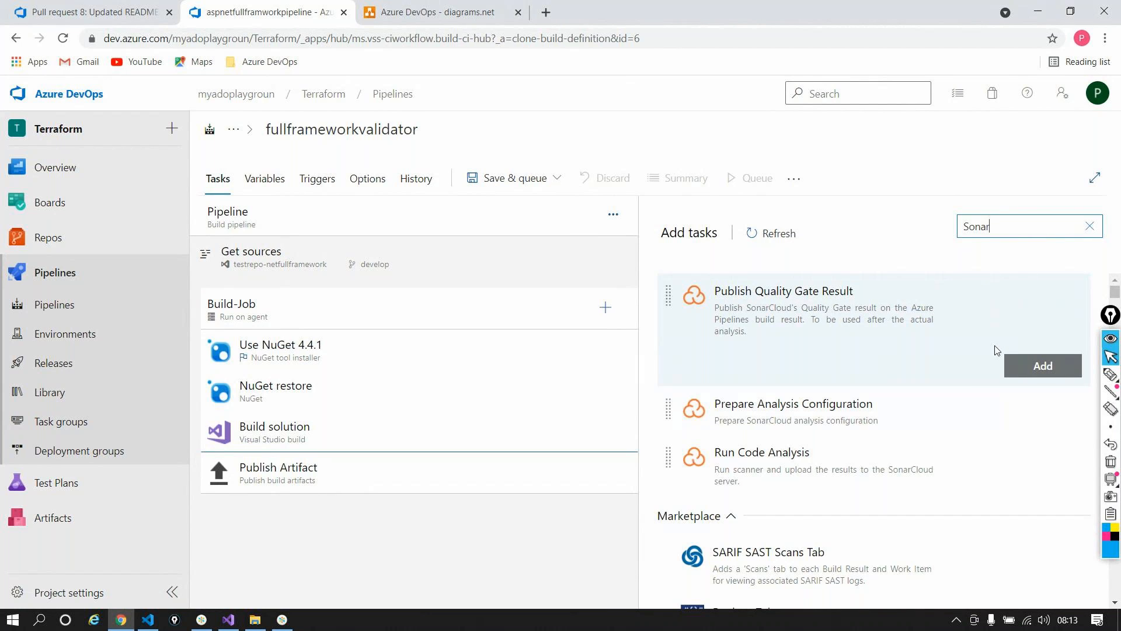
pyautogui.scroll(-2, 966, 383)
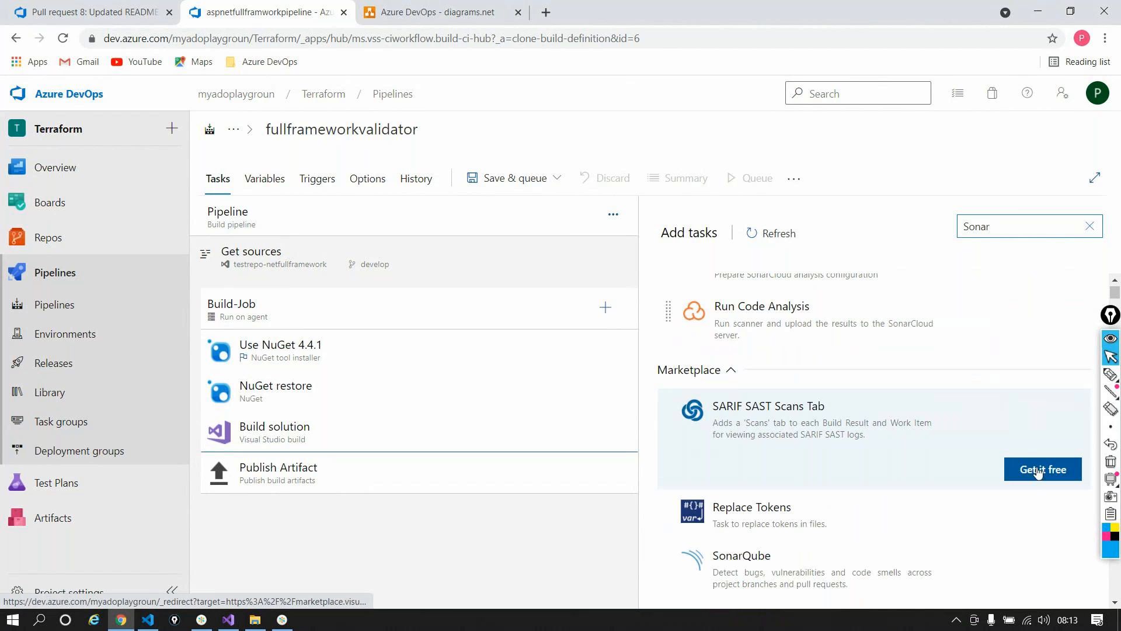
pyautogui.scroll(1, 919, 401)
pyautogui.scroll(1, 920, 408)
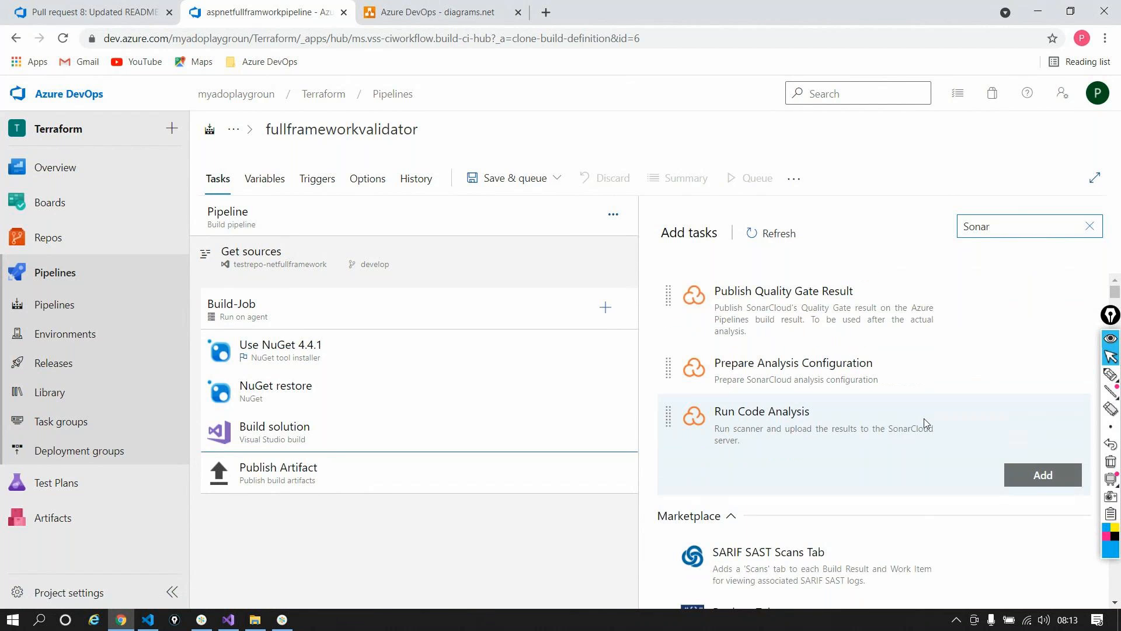
pyautogui.scroll(-1, 928, 426)
# Step: Install the free Replace Tokens extension from the Marketplace, then return to the pipeline editor
pyautogui.click(1044, 549)
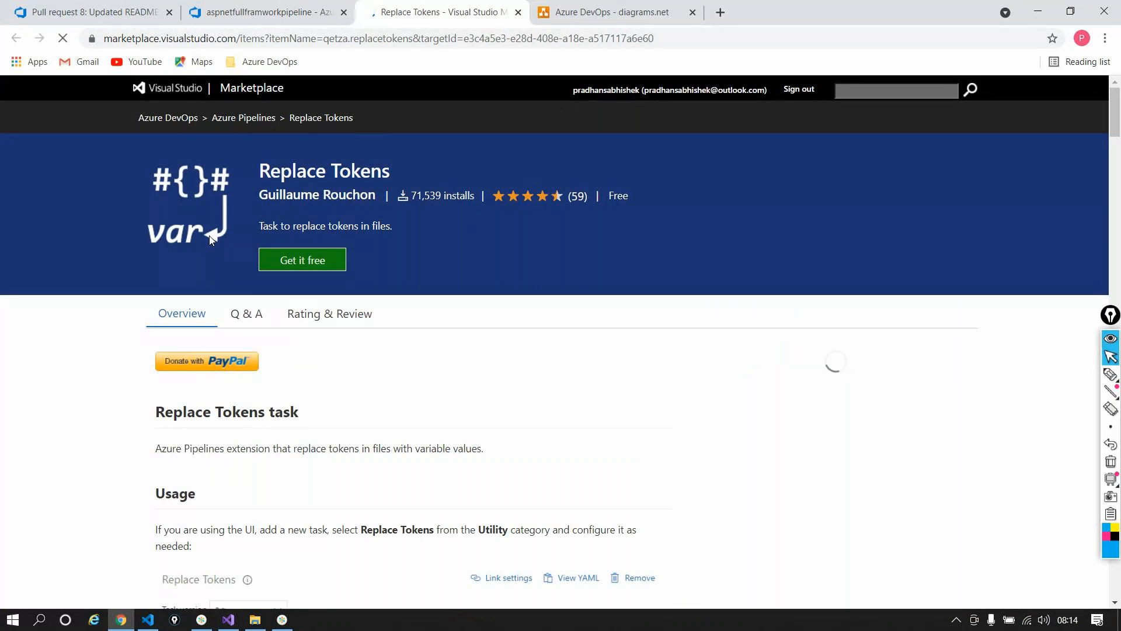
pyautogui.click(302, 260)
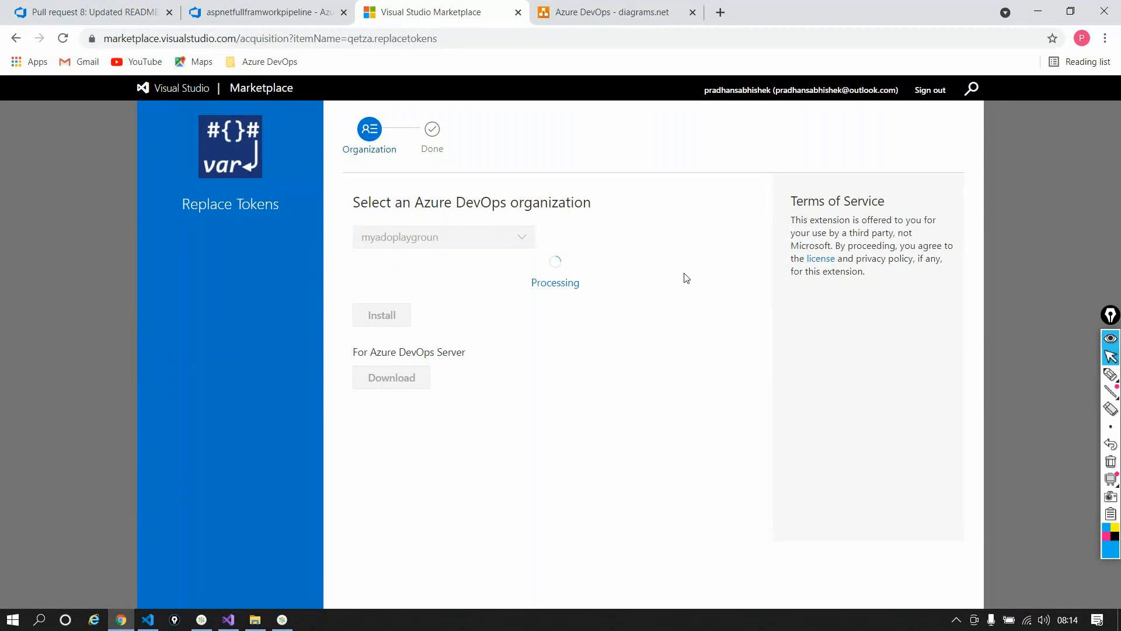
pyautogui.click(274, 17)
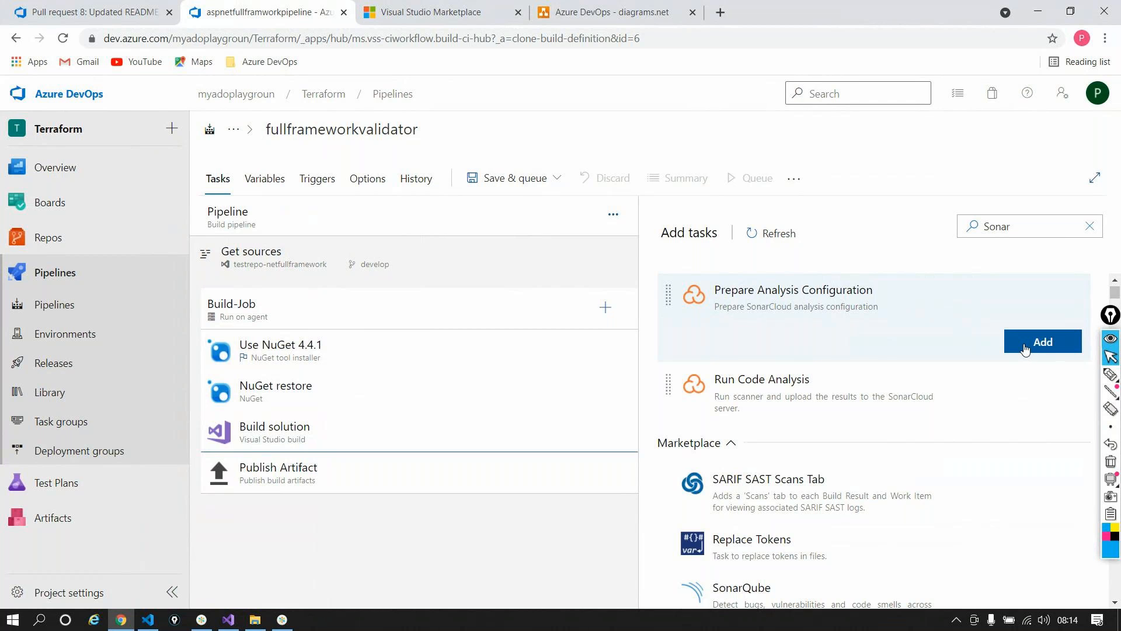
pyautogui.click(455, 15)
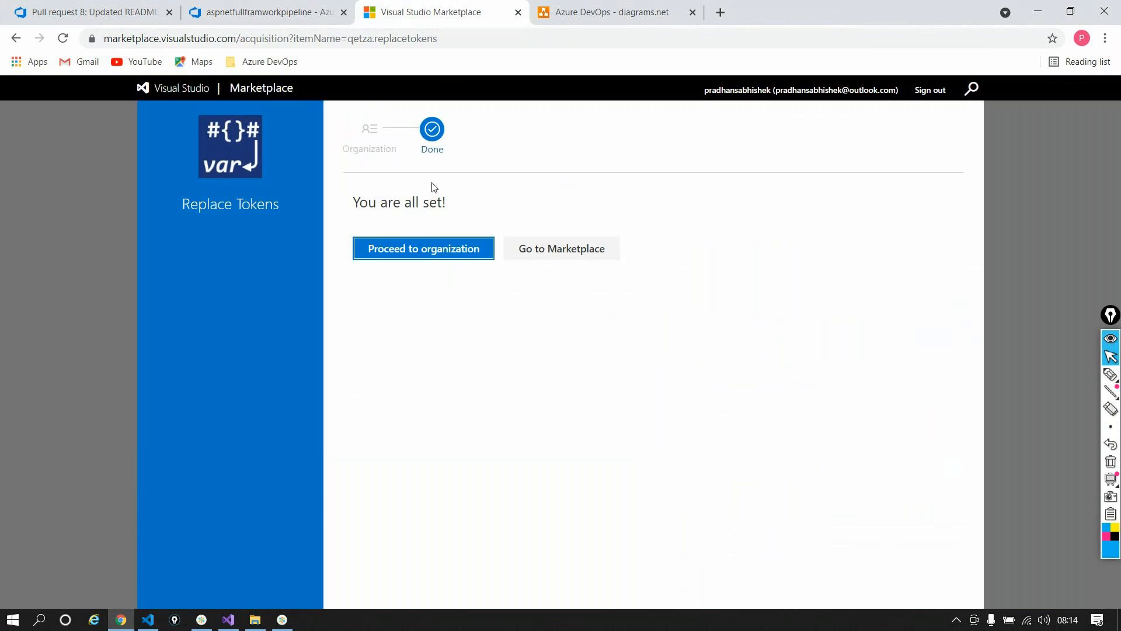
pyautogui.click(301, 12)
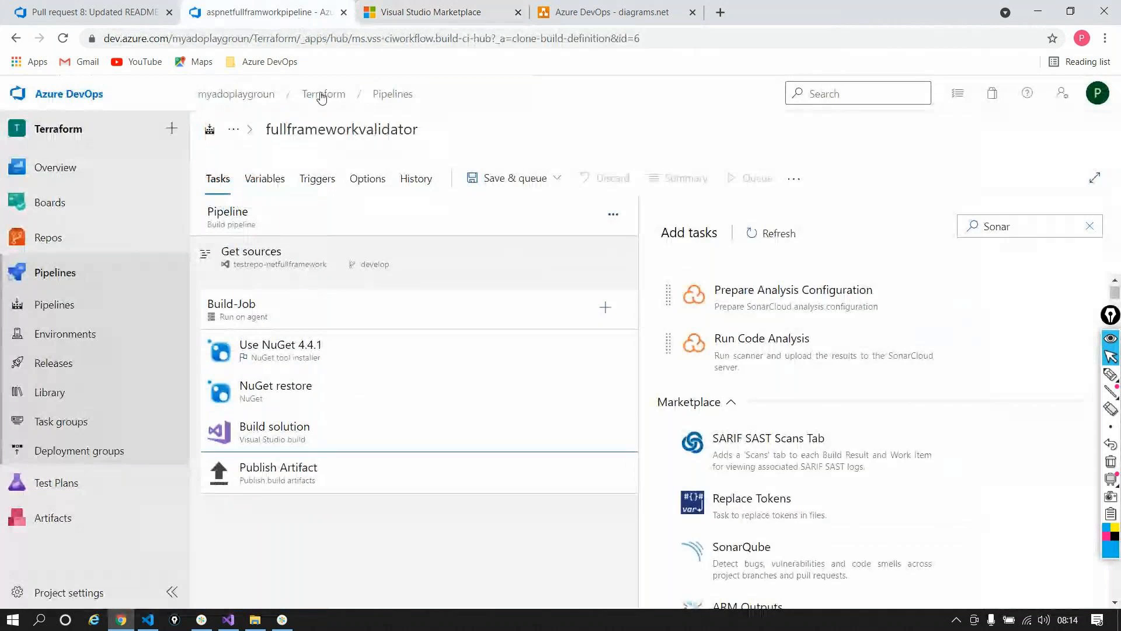
# Step: Refresh the task list, add Prepare Analysis Configuration to Build-Job, and move it after Use NuGet 4.4.1
pyautogui.click(763, 231)
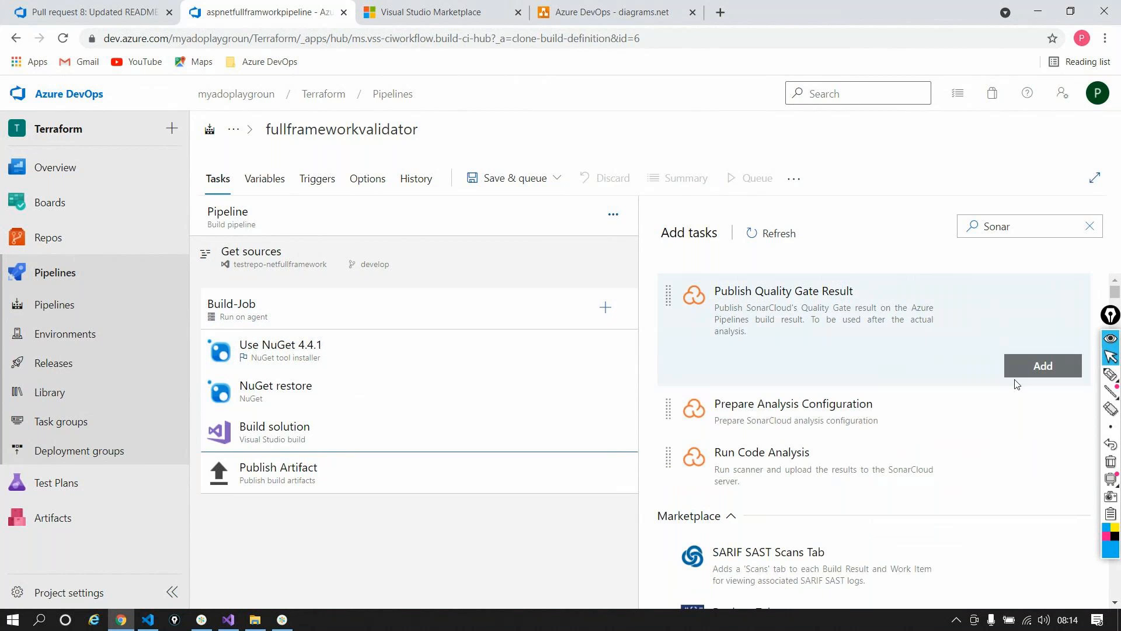
pyautogui.moveTo(1028, 396); pyautogui.dragTo(445, 523)
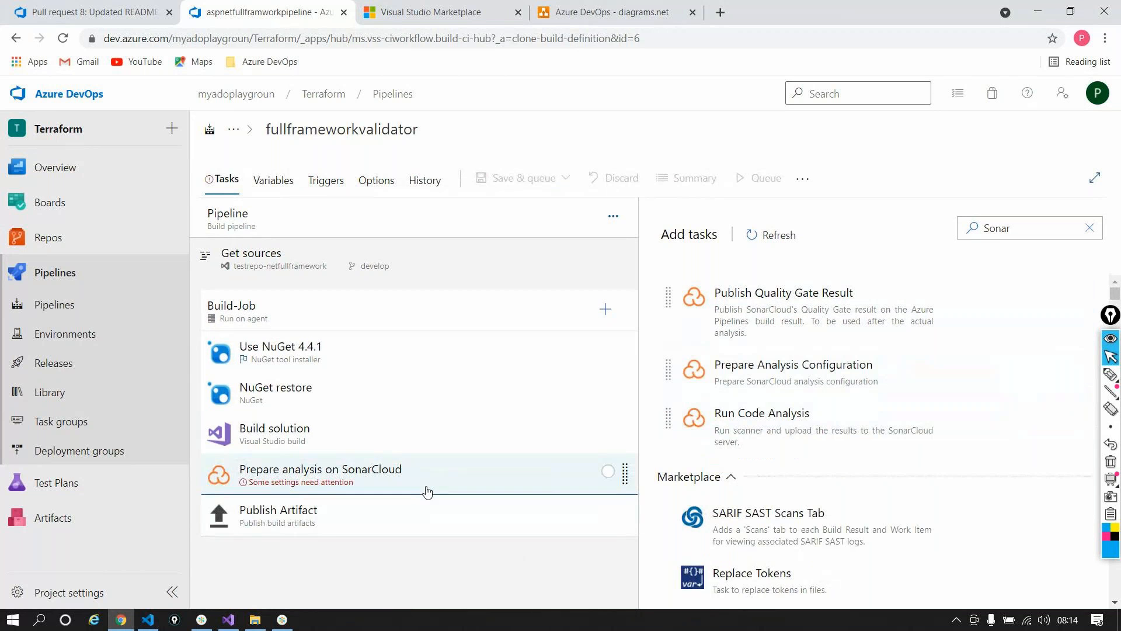
pyautogui.click(282, 490)
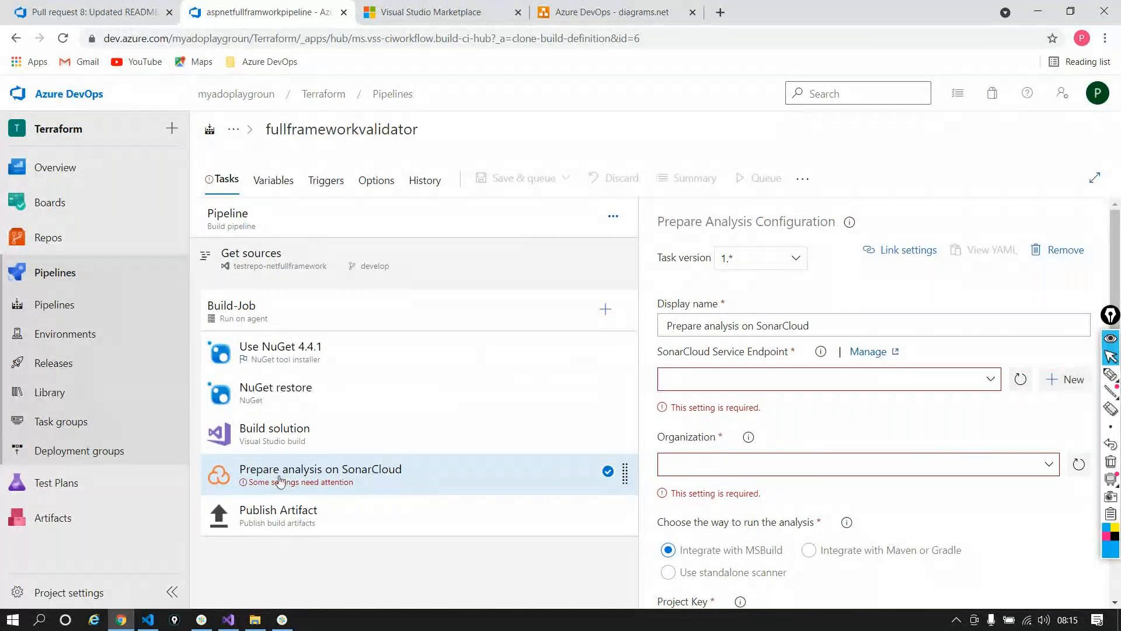
pyautogui.click(277, 439)
pyautogui.click(301, 468)
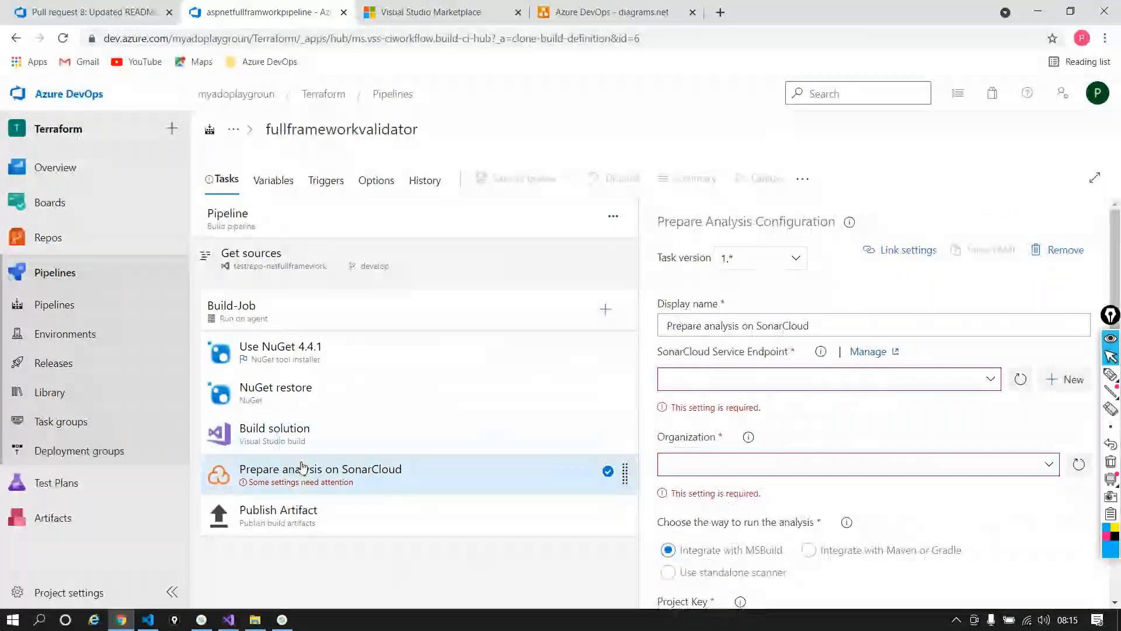
pyautogui.moveTo(301, 467); pyautogui.dragTo(298, 376)
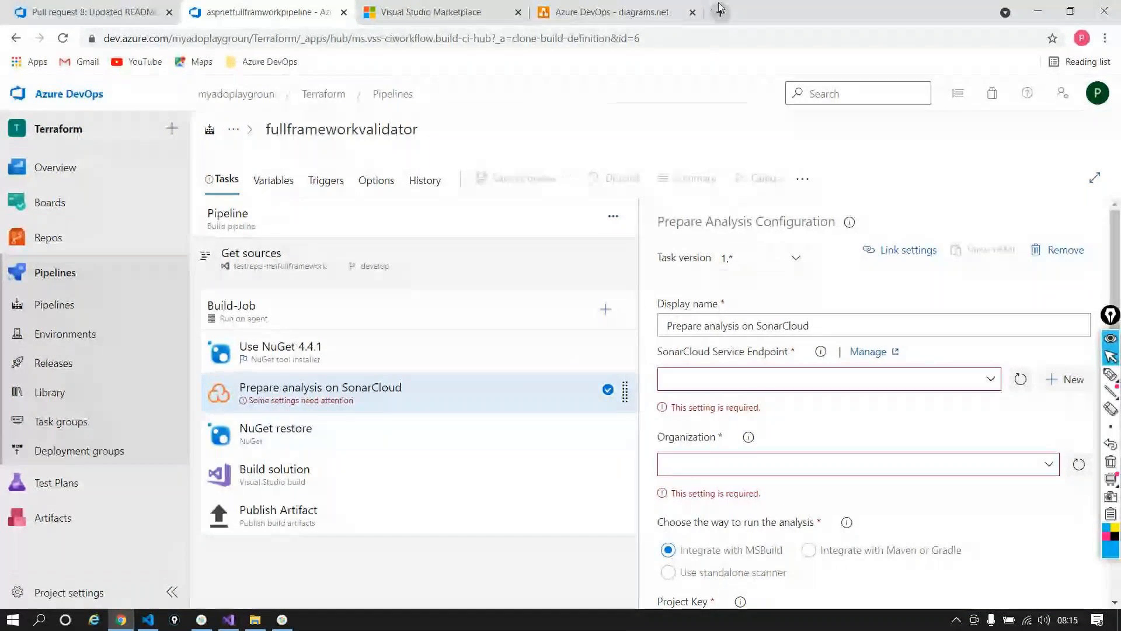
# Step: In a new tab, search Google for 'sonarcloud' and open sonarcloud.io
pyautogui.hotkey('ctrl', 't')
pyautogui.click(428, 40)
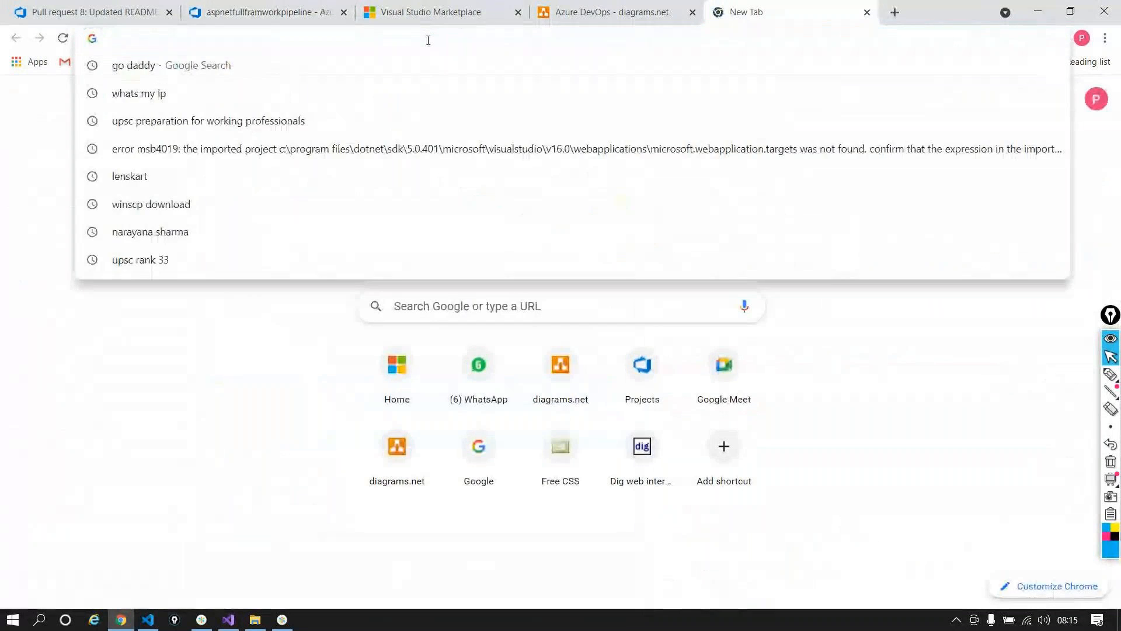
pyautogui.write('sonarc')
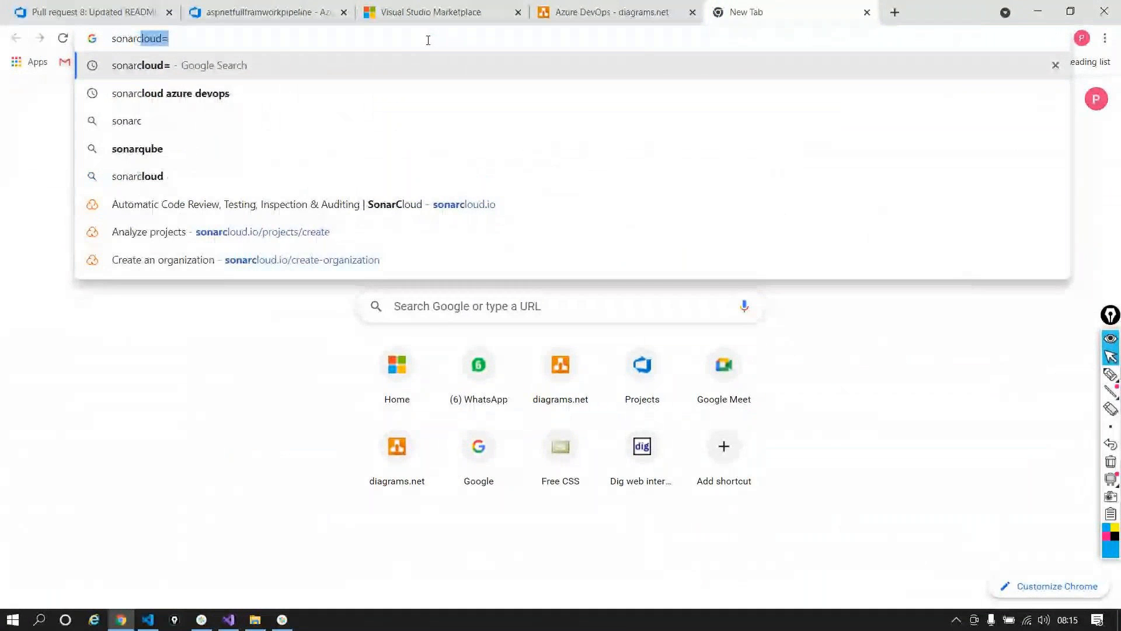
pyautogui.write('loud')
pyautogui.press('BackSpace')
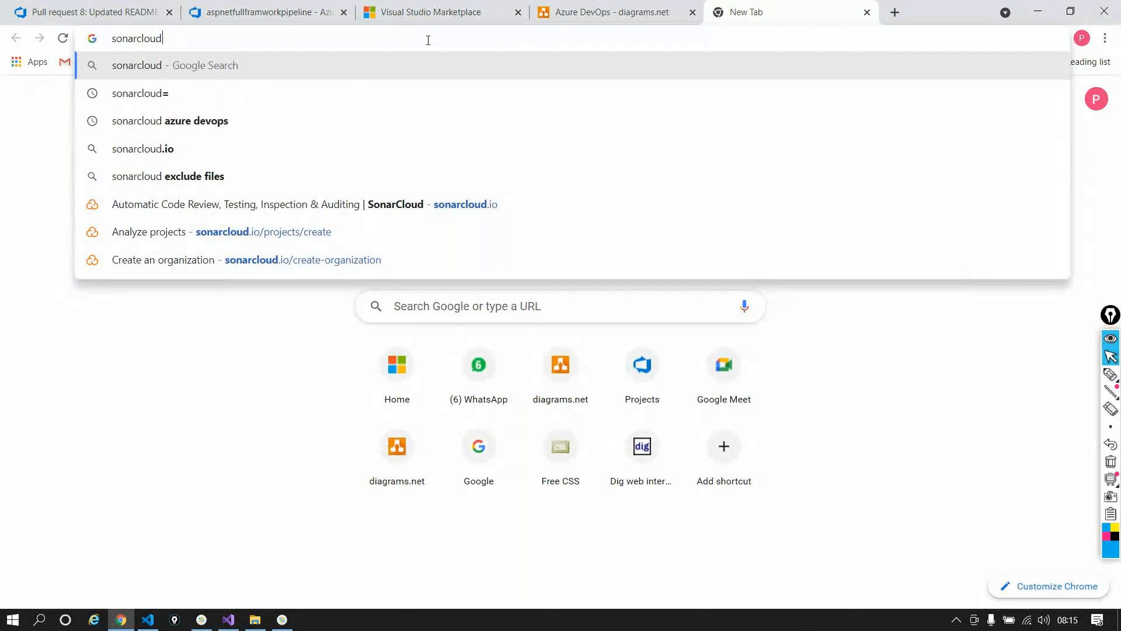
pyautogui.press('Return')
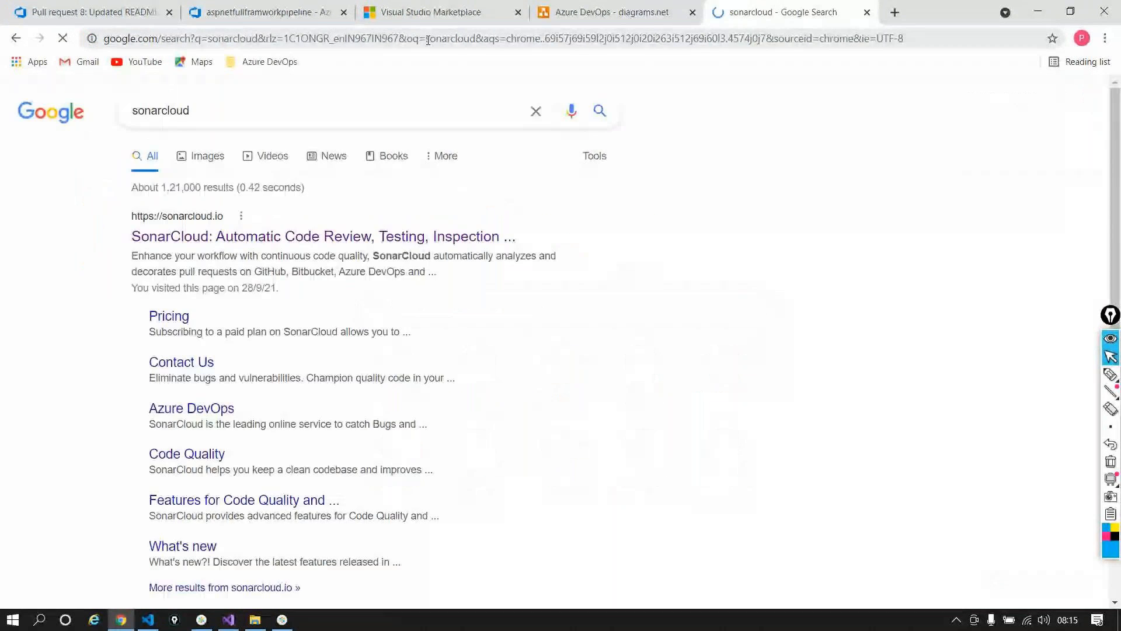
pyautogui.click(321, 236)
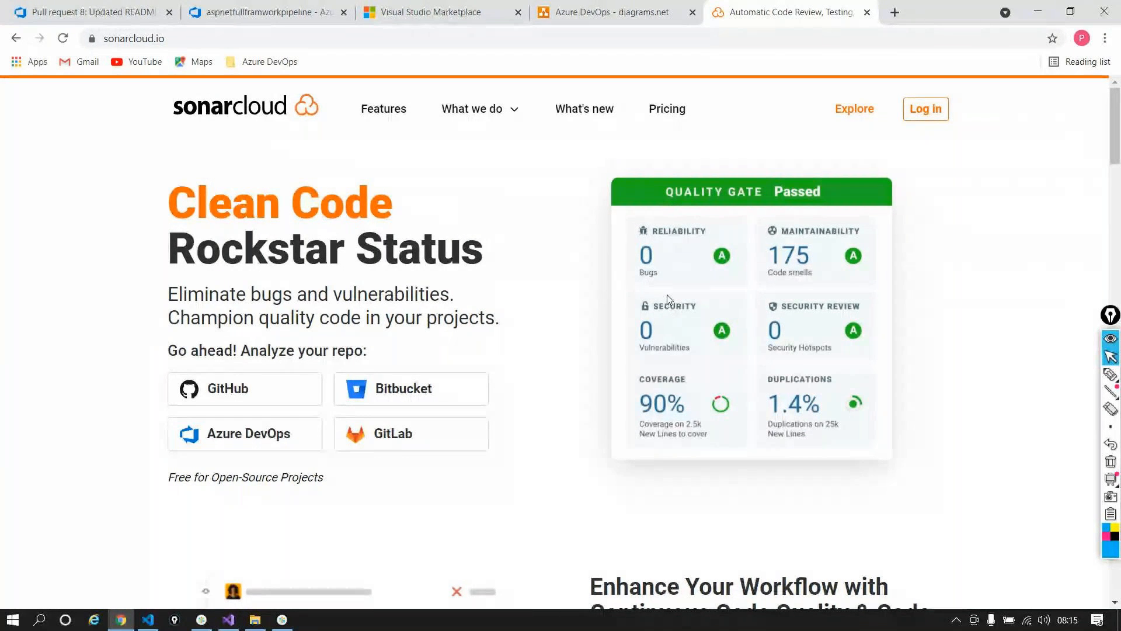
# Step: Choose SonarCloud's Azure DevOps login and submit the Microsoft account e-mail
pyautogui.click(941, 113)
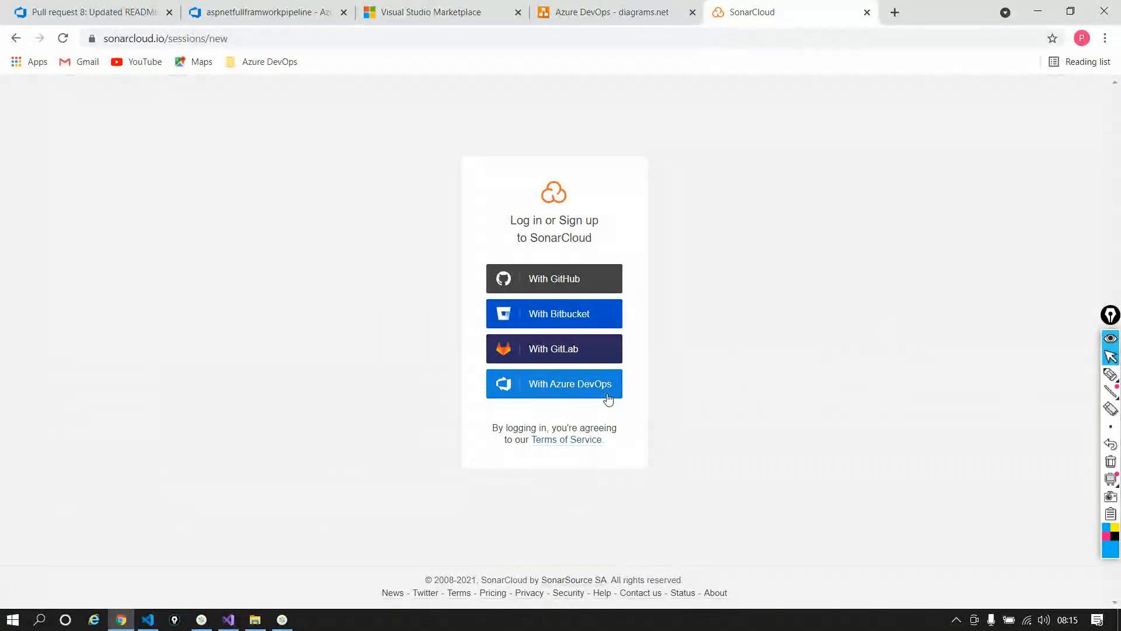
pyautogui.click(605, 396)
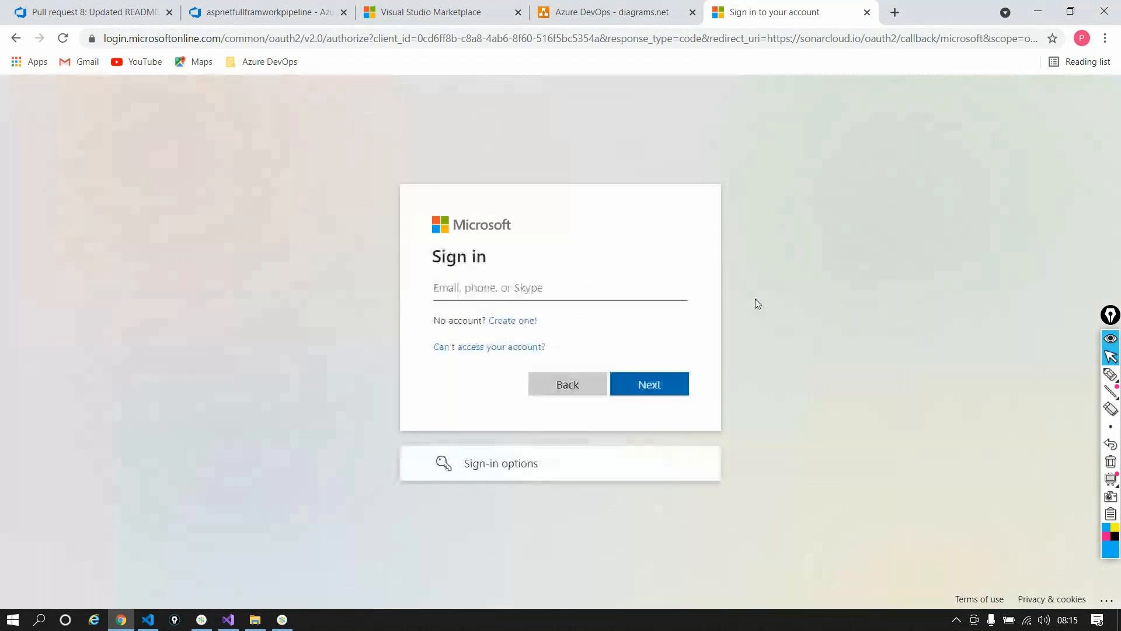
pyautogui.press('Return')
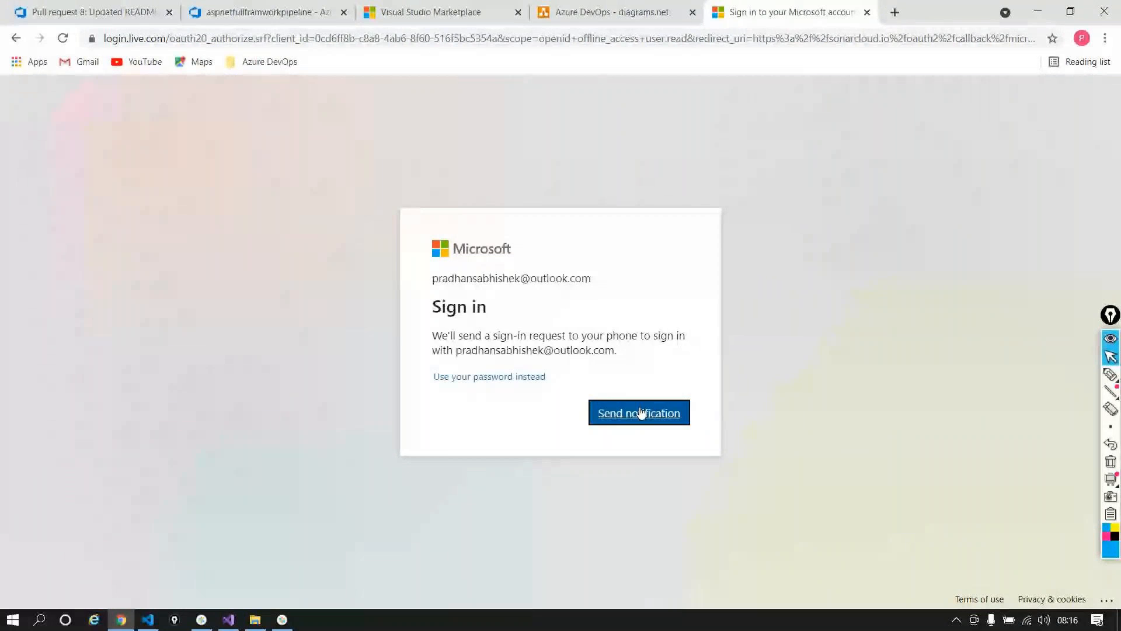
# Step: Approve the sign-in, stay signed in, and grant SonarCloud access to the account
pyautogui.click(640, 413)
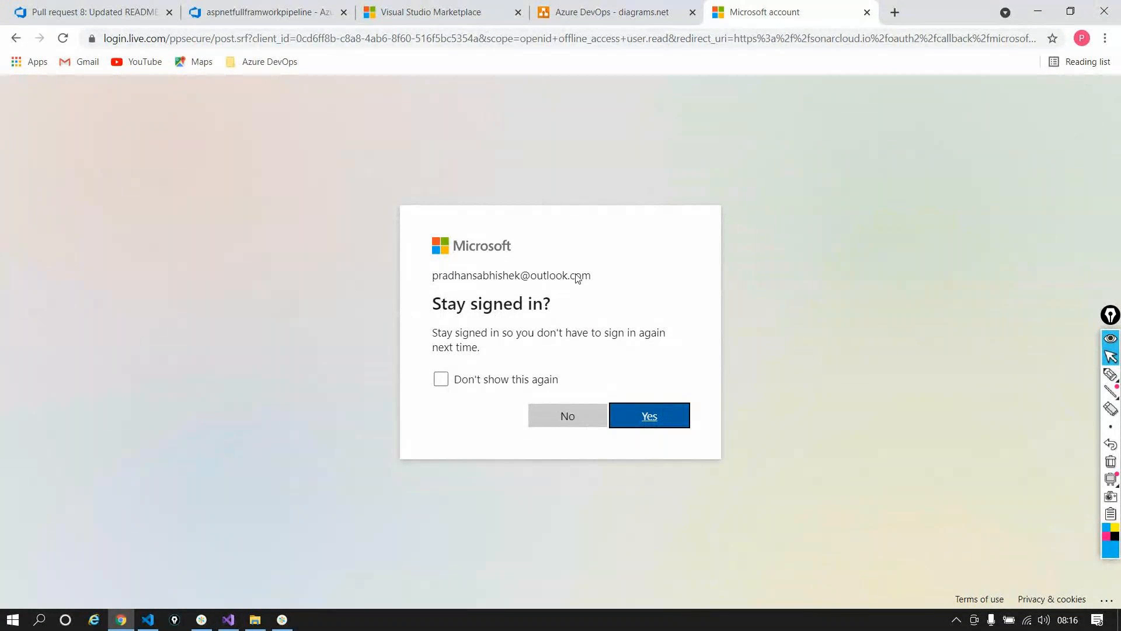
pyautogui.click(653, 414)
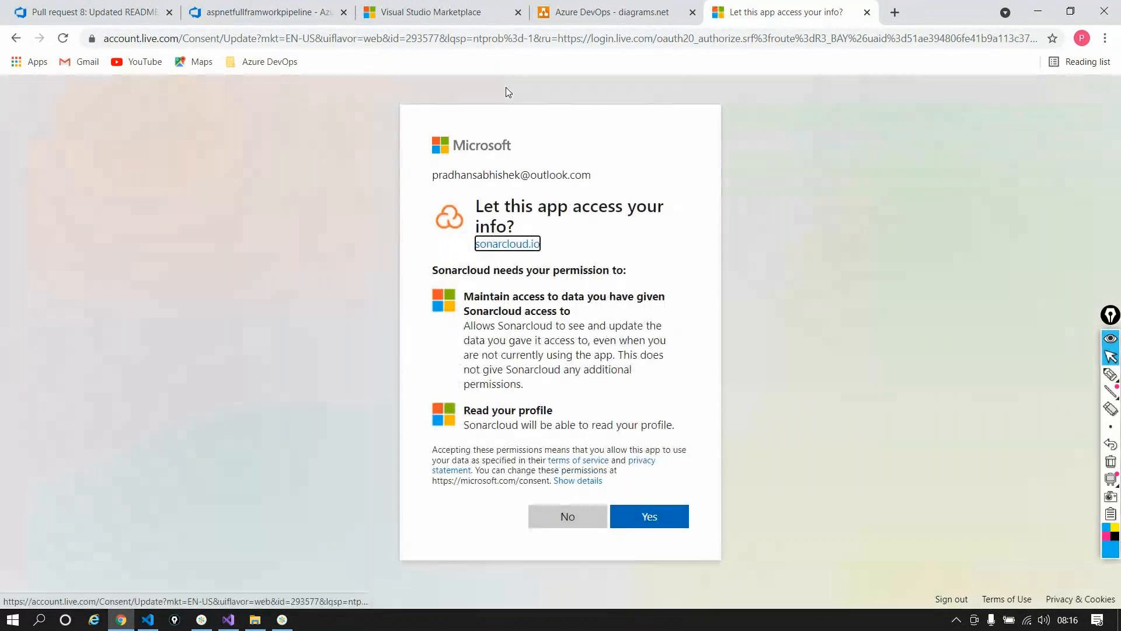
pyautogui.click(664, 530)
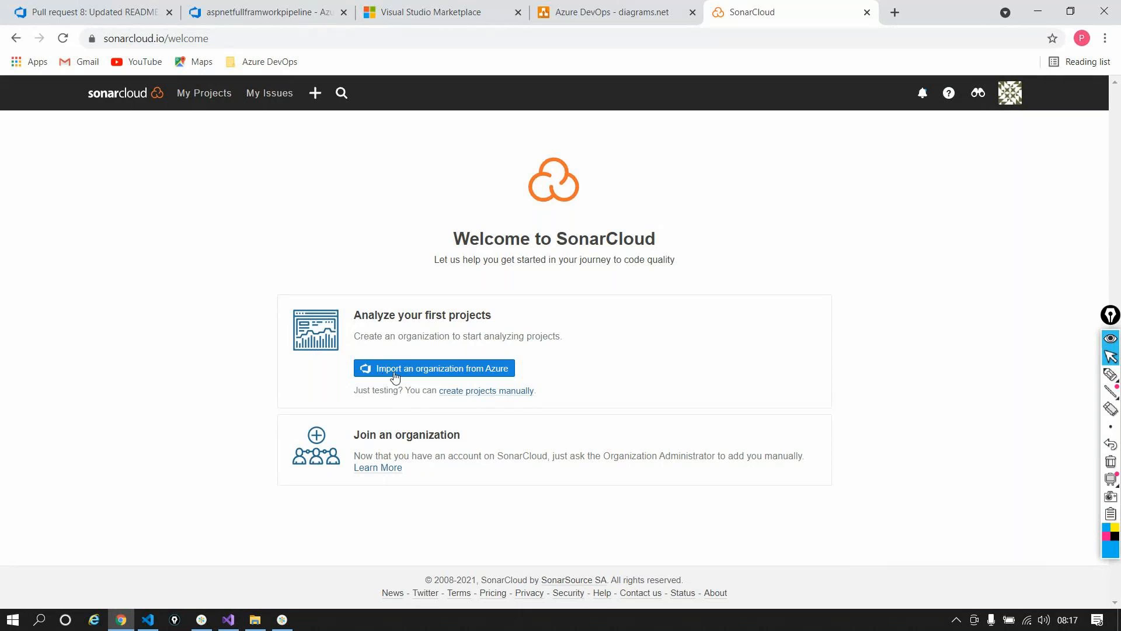
# Step: Through manual project setup, create the free-plan SonarCloud organization with key 'mytestanalysy'
pyautogui.click(486, 390)
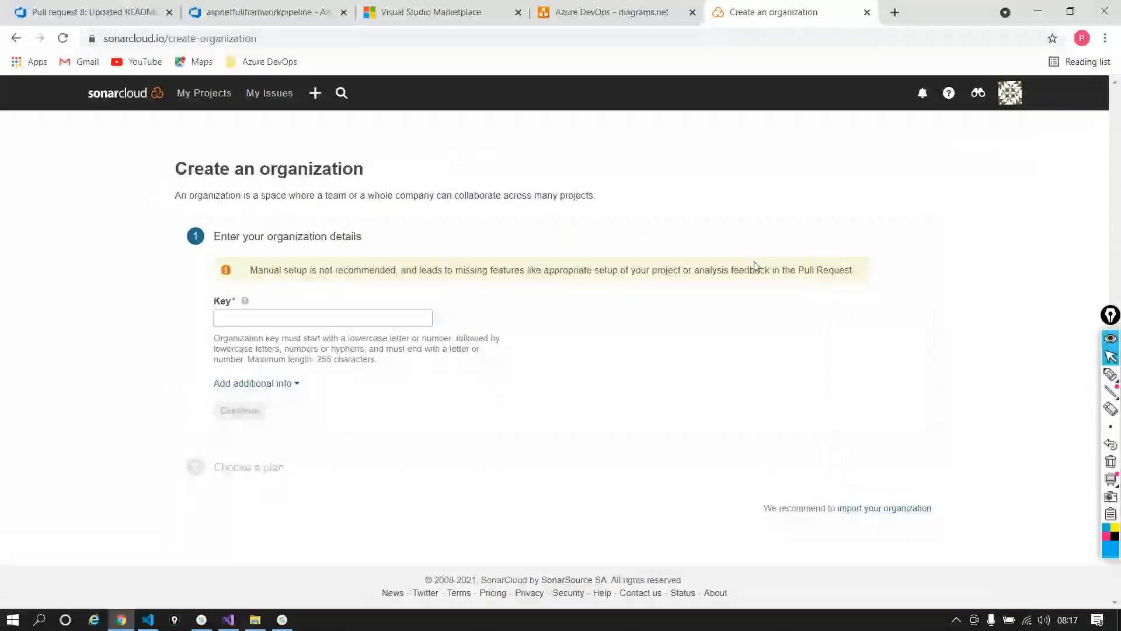
pyautogui.click(378, 324)
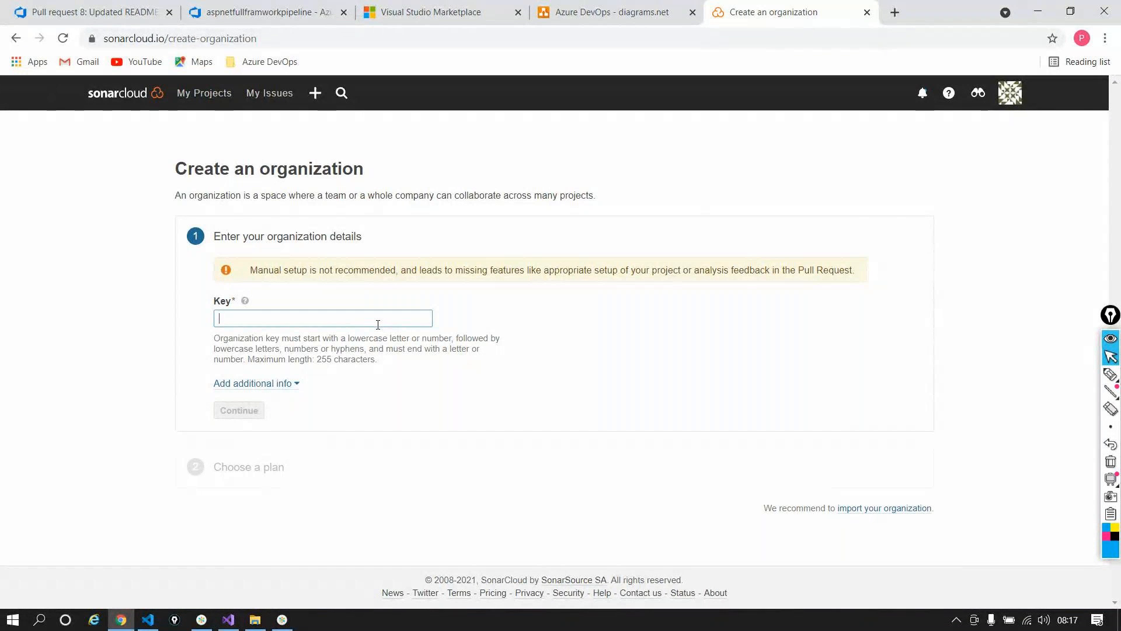
pyautogui.tripleClick(299, 168)
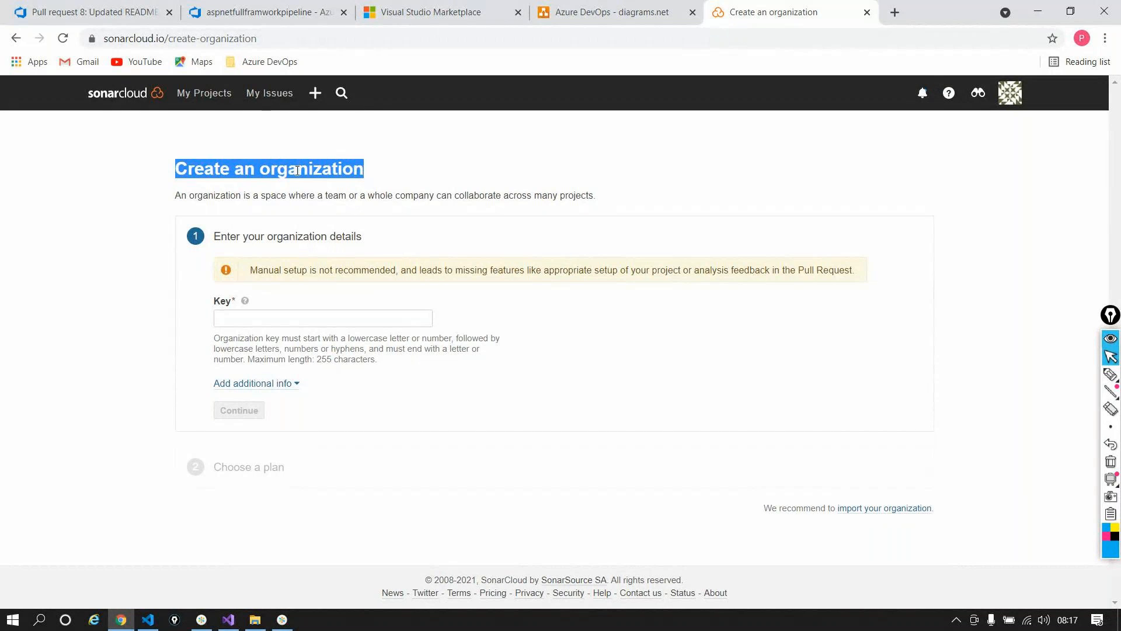
pyautogui.click(329, 317)
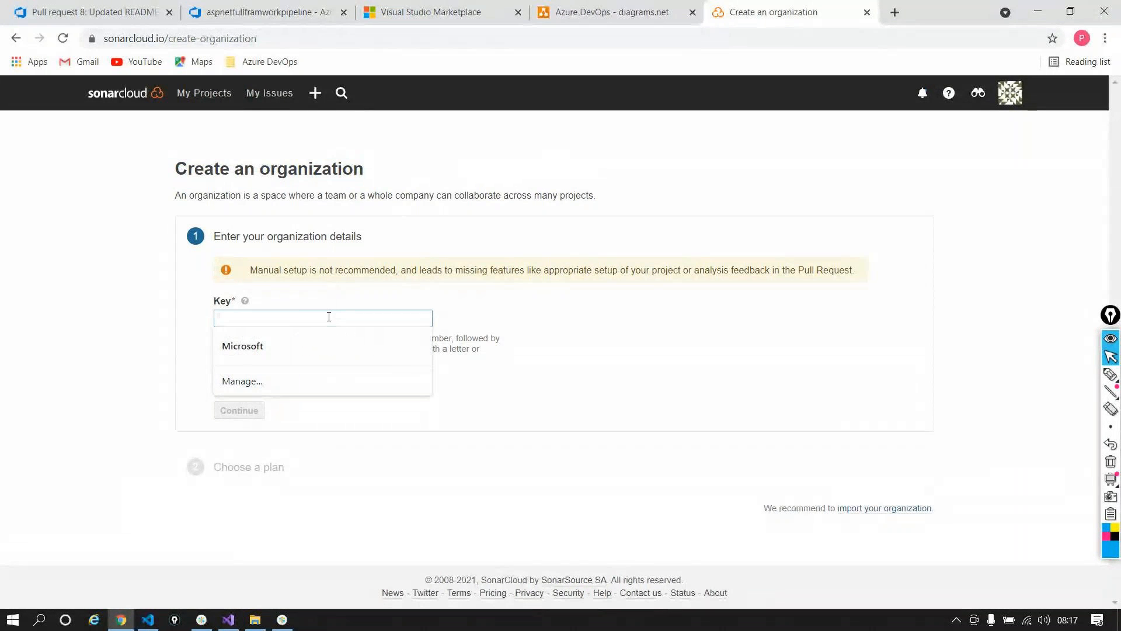
pyautogui.write('mytest')
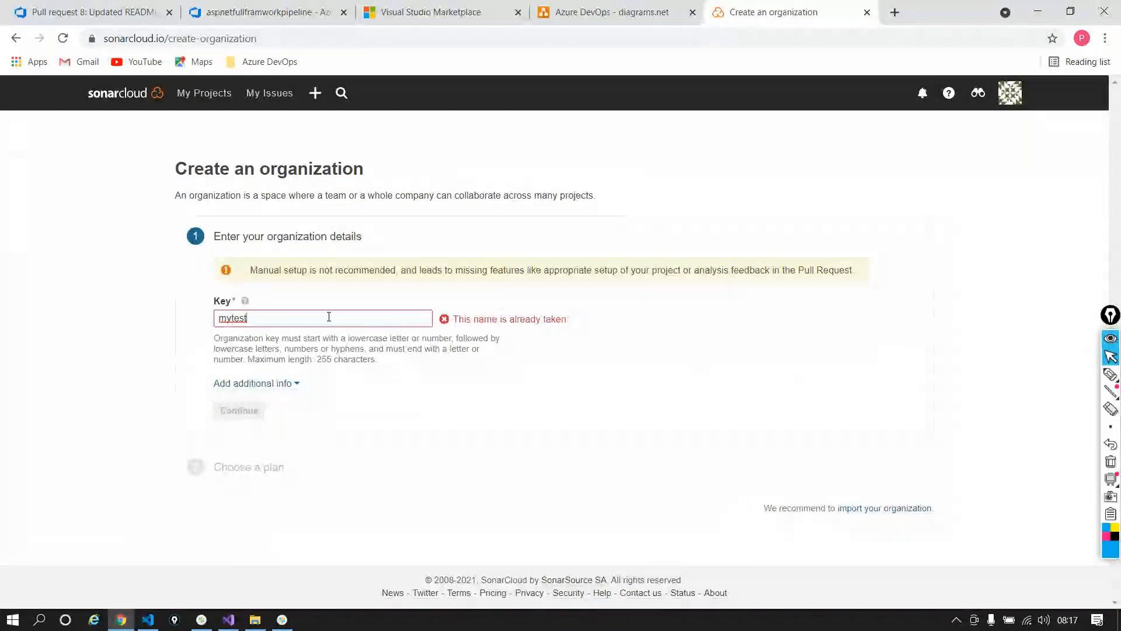
pyautogui.write('analysy')
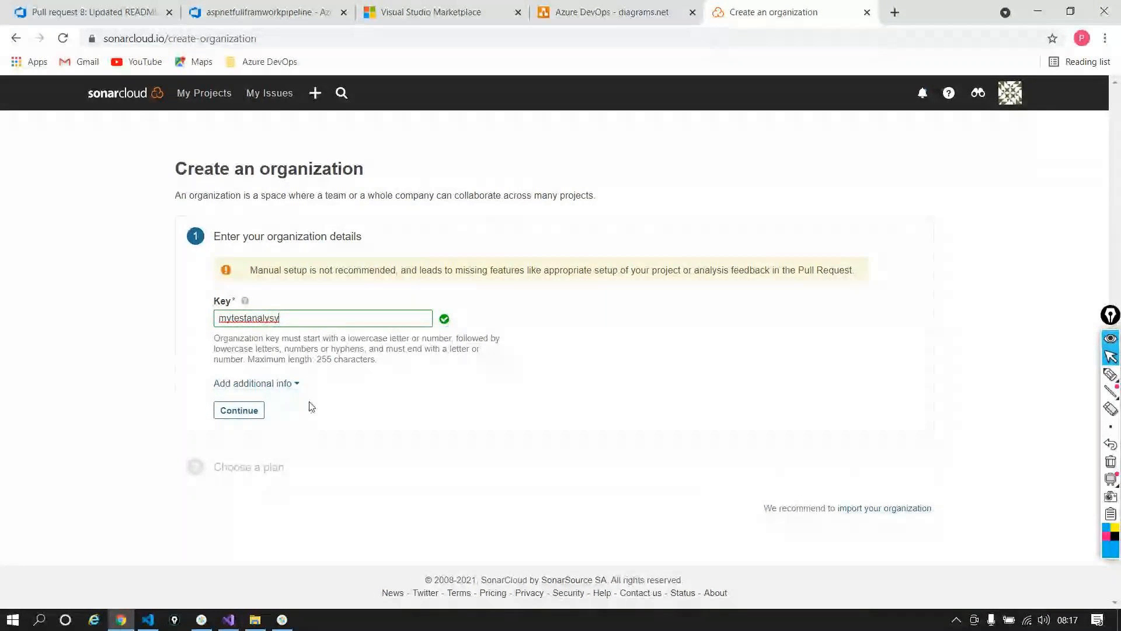
pyautogui.click(239, 410)
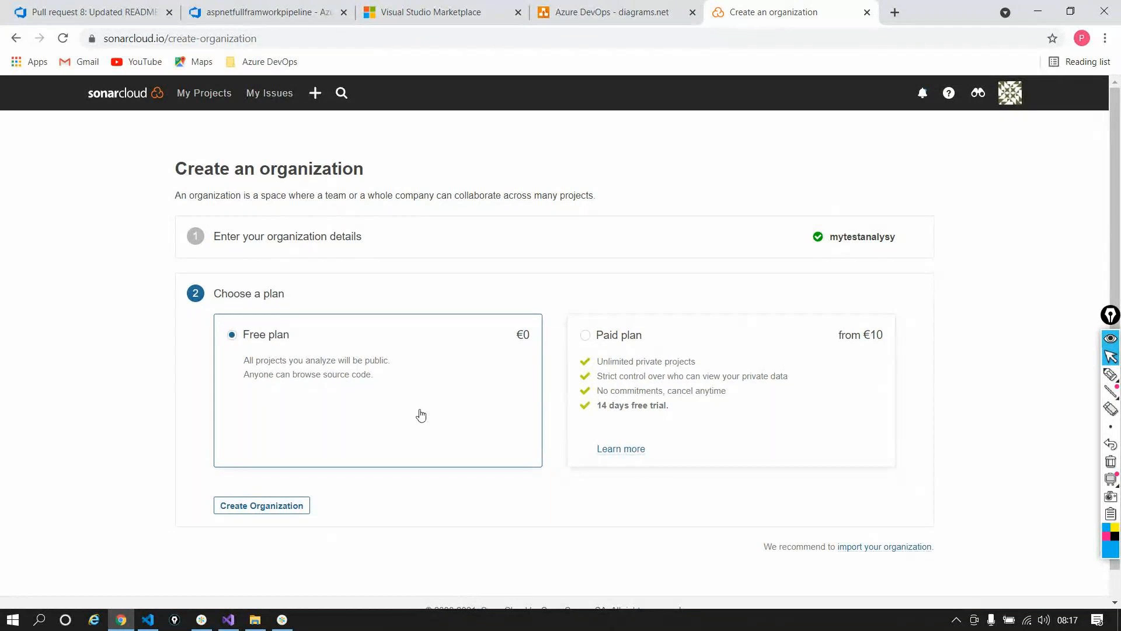
pyautogui.click(305, 506)
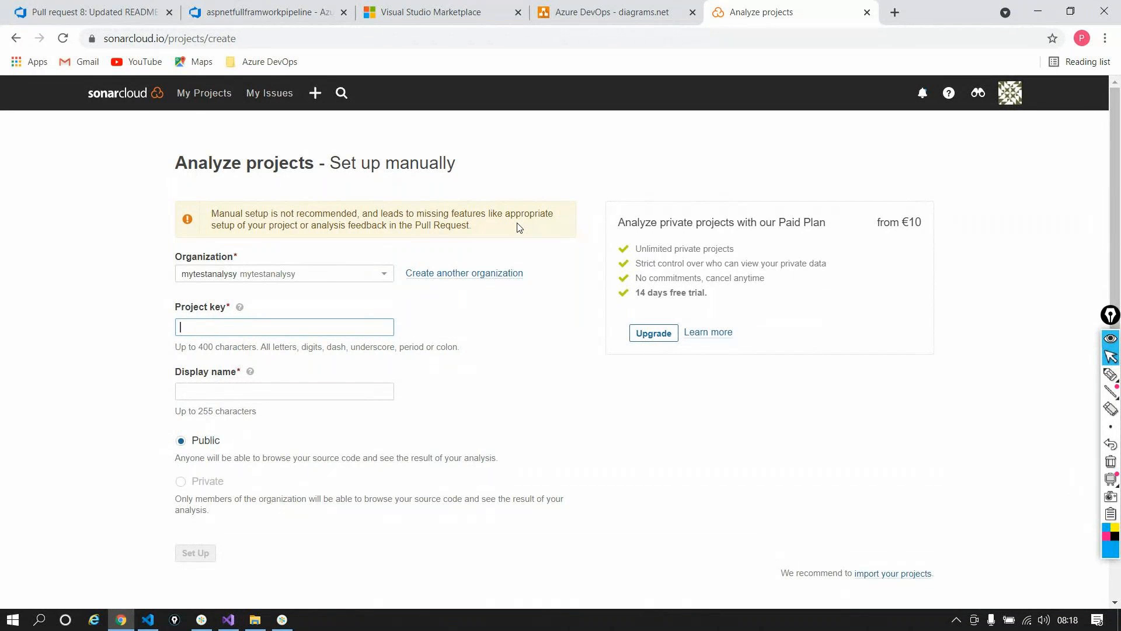
# Step: Enter test-key-123 as the SonarCloud project key and review the pipeline's Get sources settings
pyautogui.write('tes')
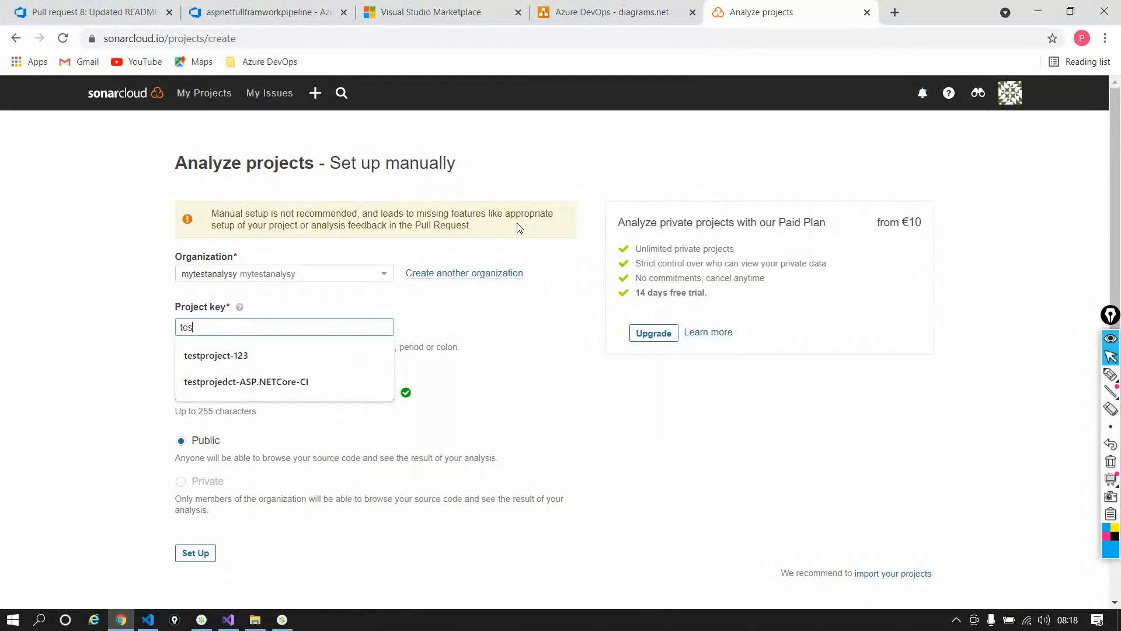
pyautogui.write('t-ke')
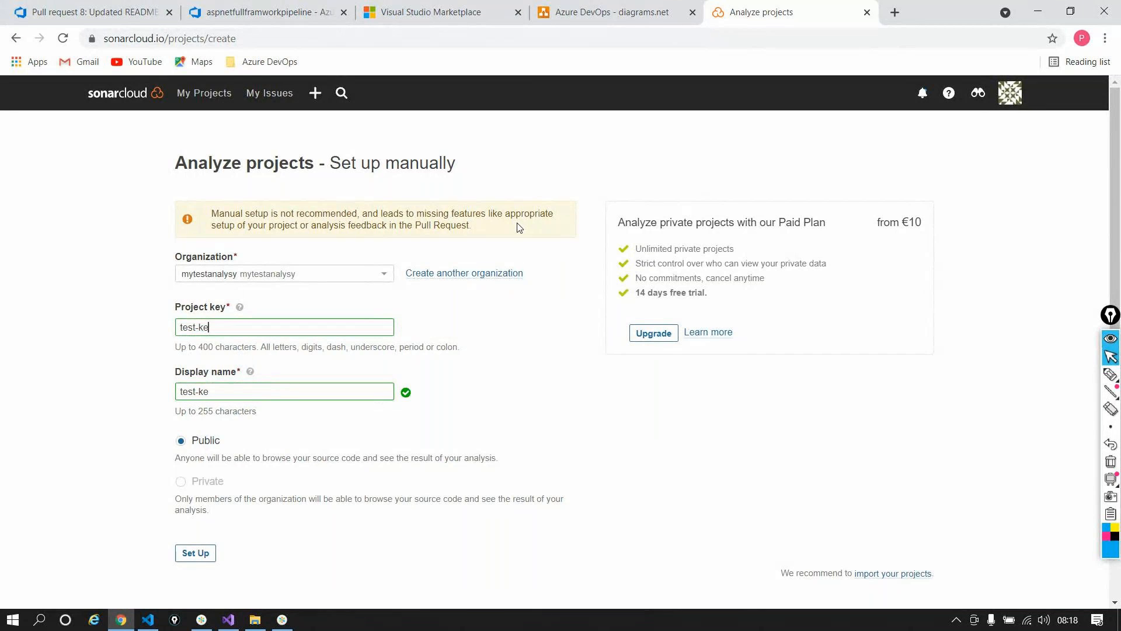
pyautogui.write('y-123')
pyautogui.tripleClick(269, 387)
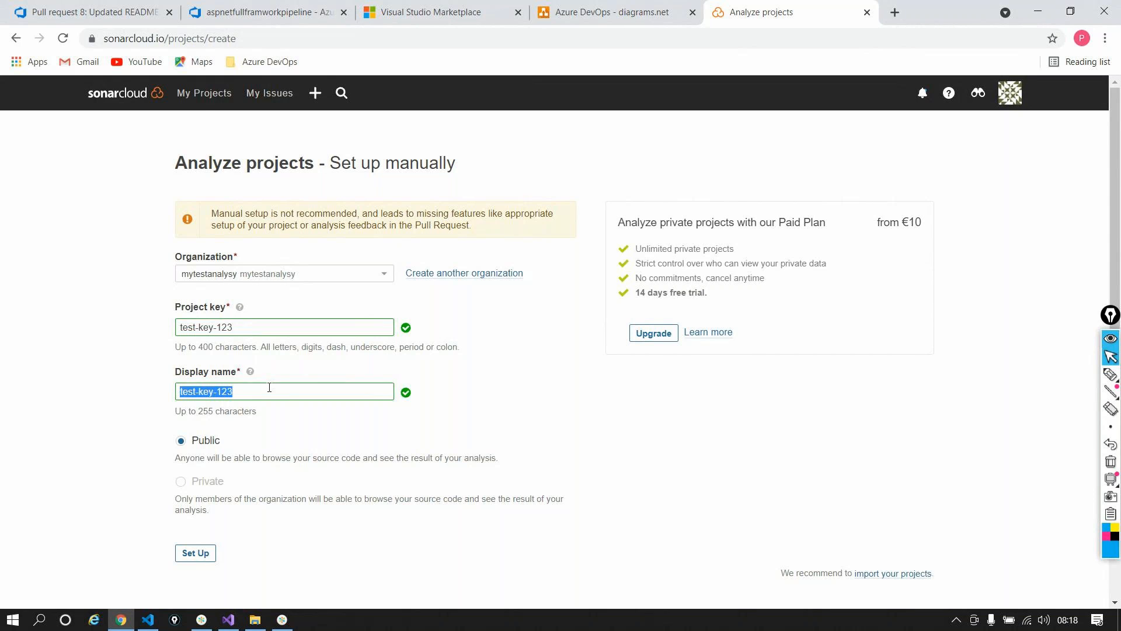
pyautogui.click(284, 13)
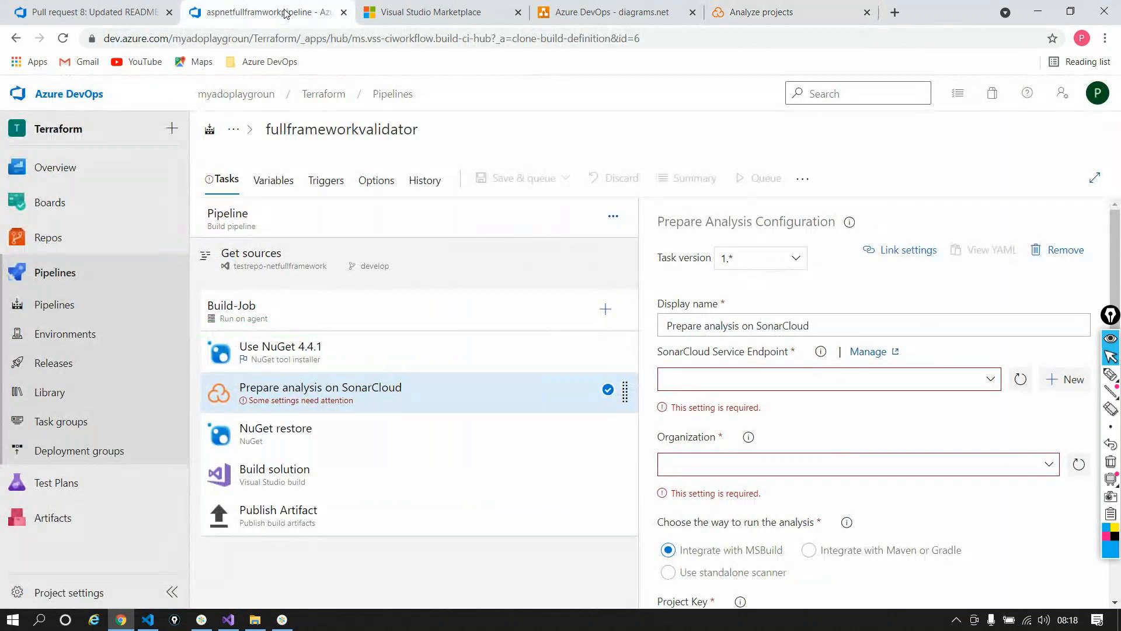
pyautogui.click(299, 268)
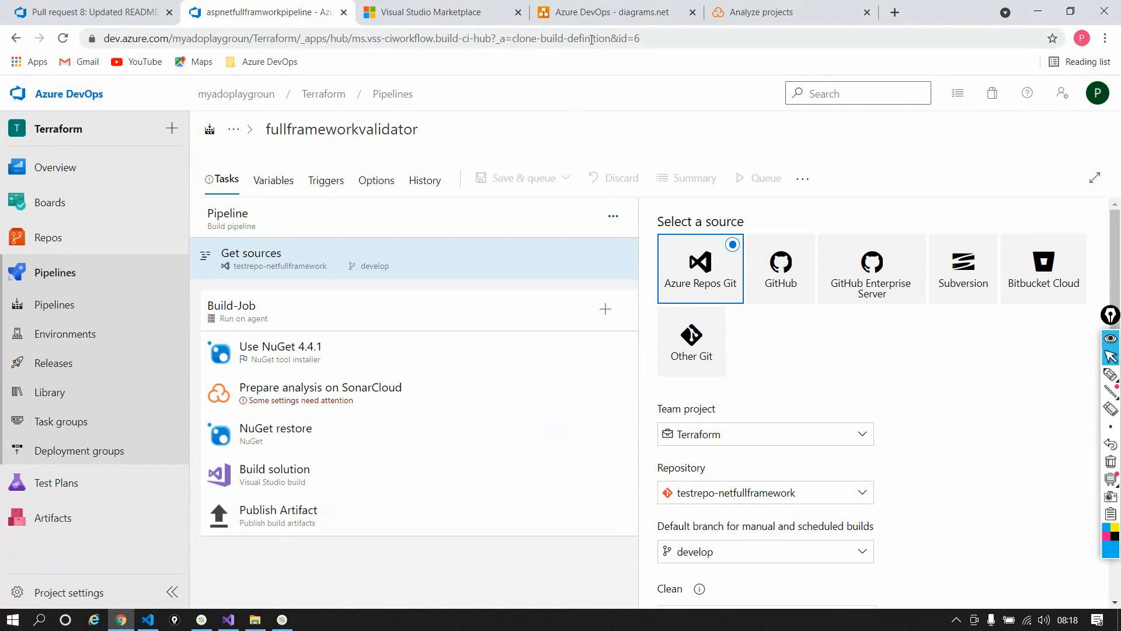
# Step: Overwrite the SonarCloud project key with 'ne' and move the pipeline tab beside SonarCloud
pyautogui.click(759, 12)
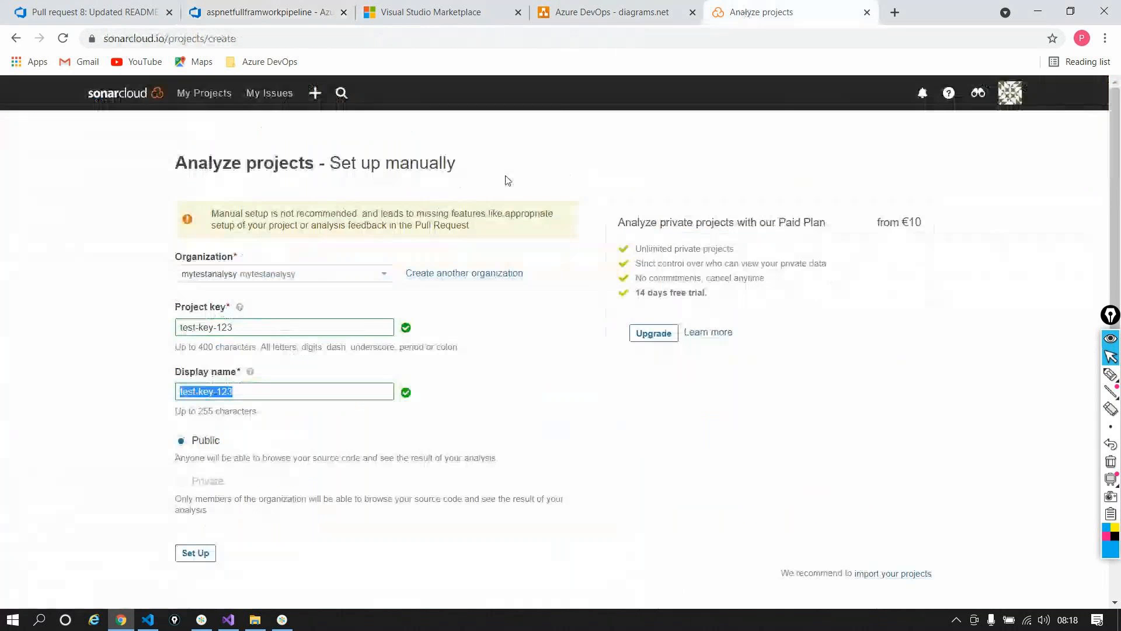
pyautogui.tripleClick(313, 333)
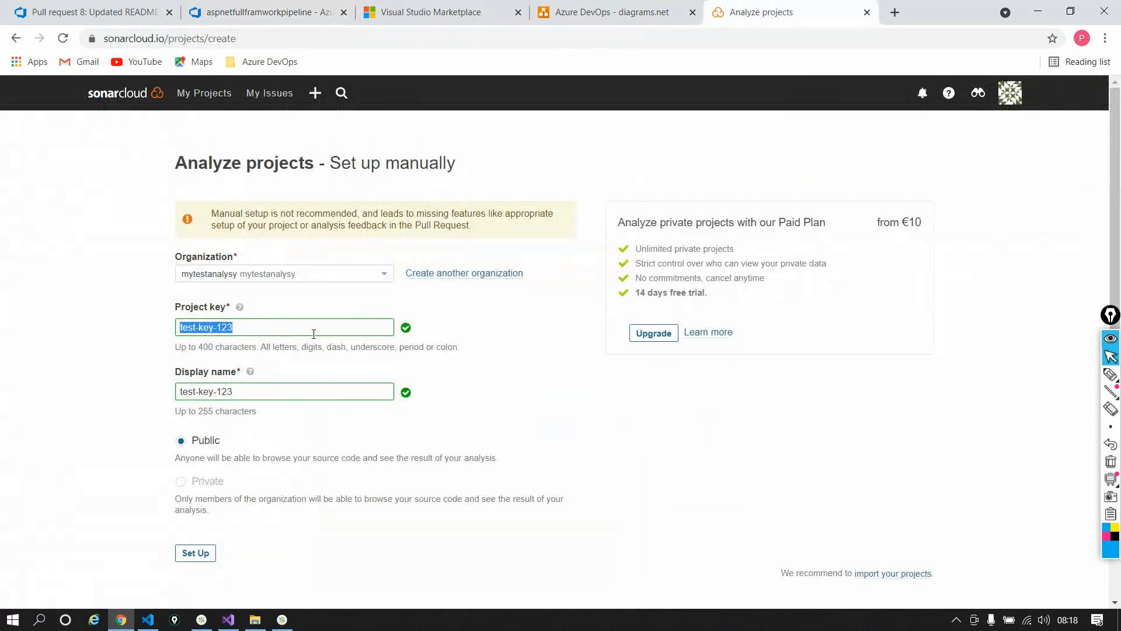
pyautogui.write('ne')
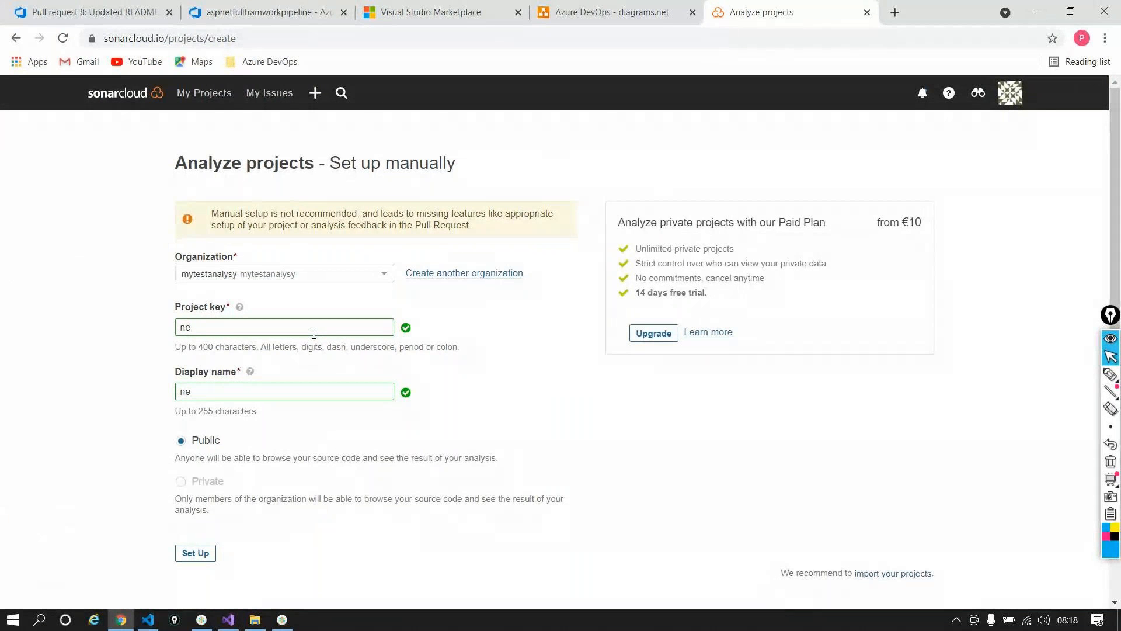
pyautogui.moveTo(240, 12); pyautogui.dragTo(577, 5)
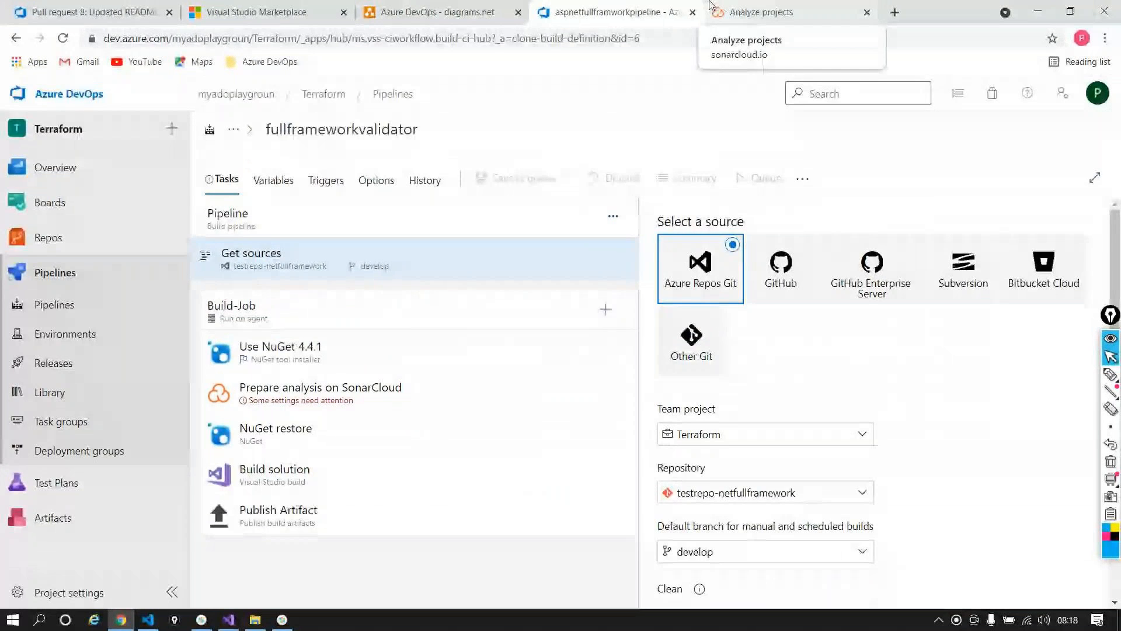
# Step: Retype the SonarCloud project key as testrepo-netfullframwork, matching the pipeline's repository name
pyautogui.click(759, 12)
pyautogui.doubleClick(196, 330)
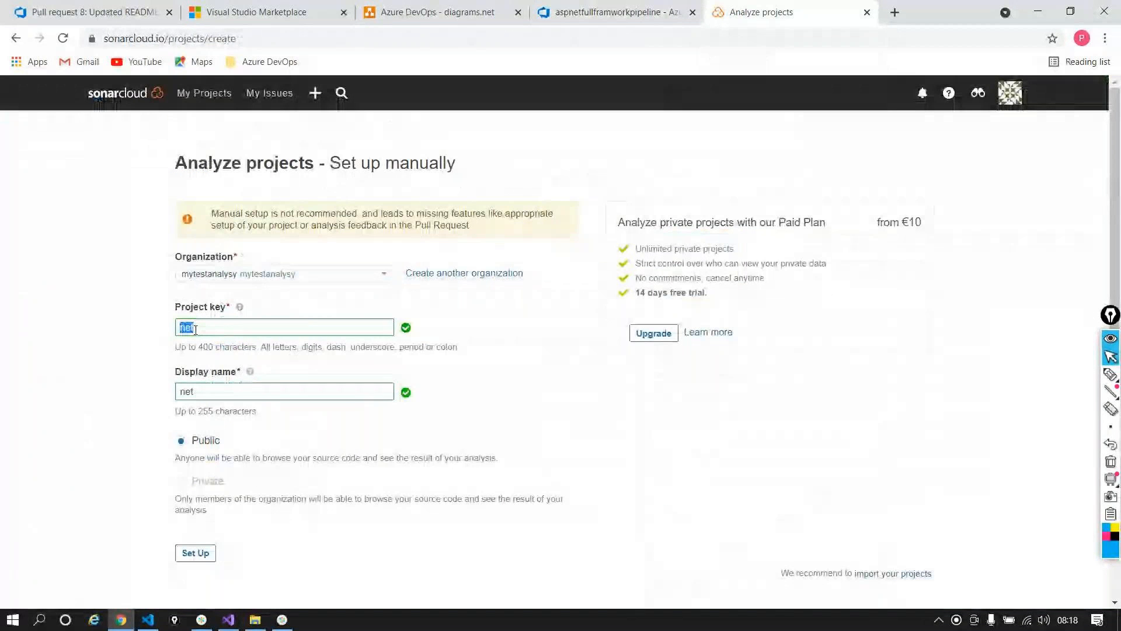
pyautogui.write('testreo')
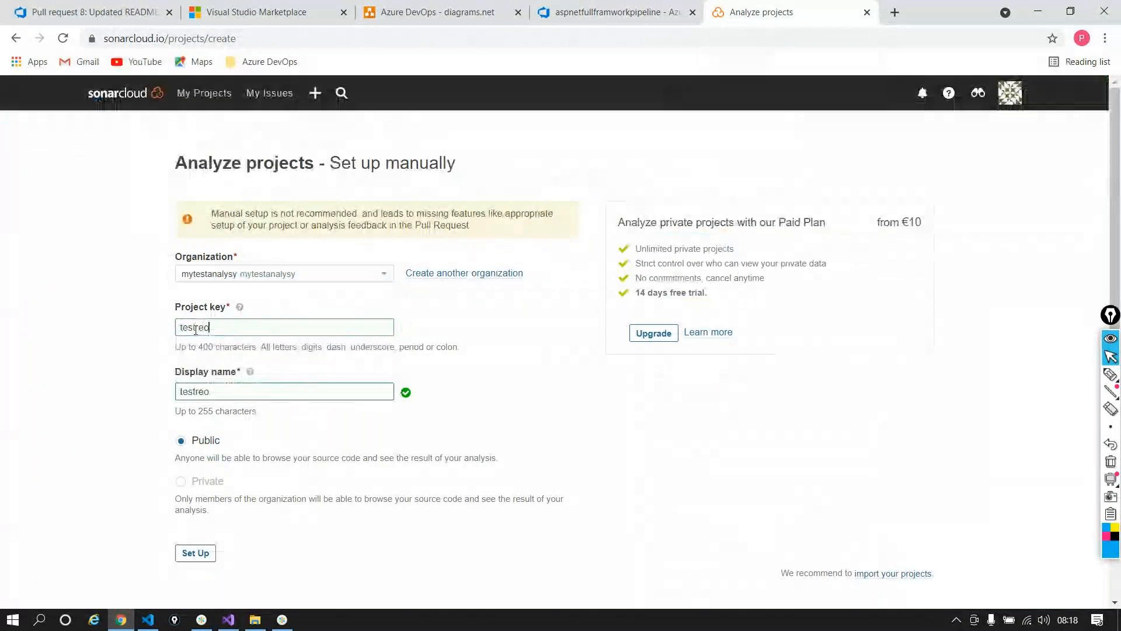
pyautogui.write('-')
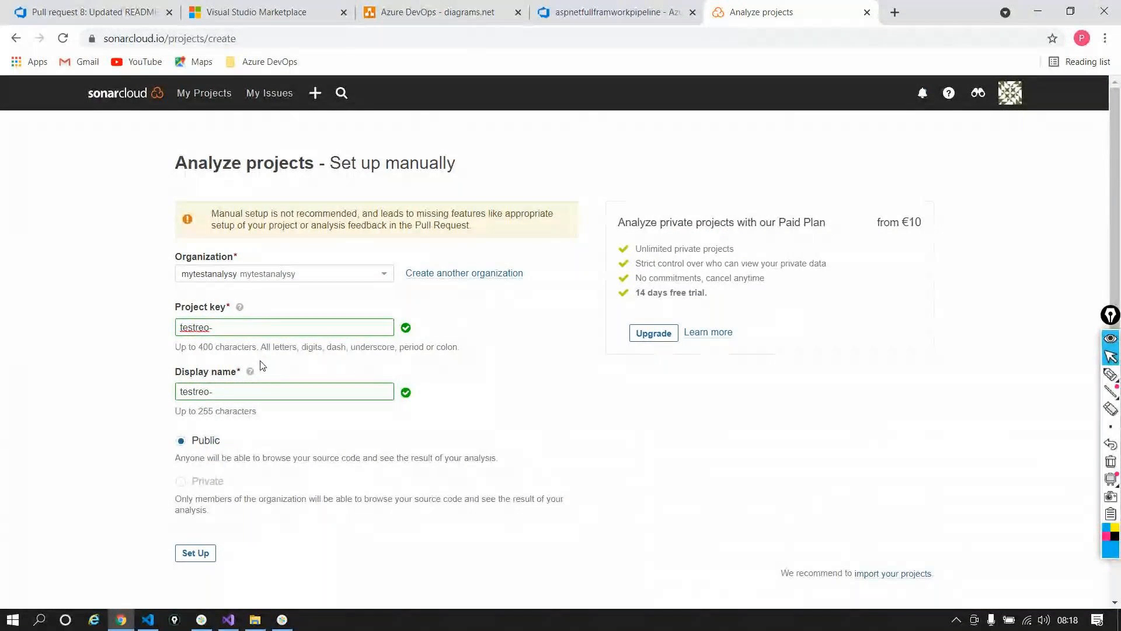
pyautogui.write('p')
pyautogui.press('End')
pyautogui.write('netfull')
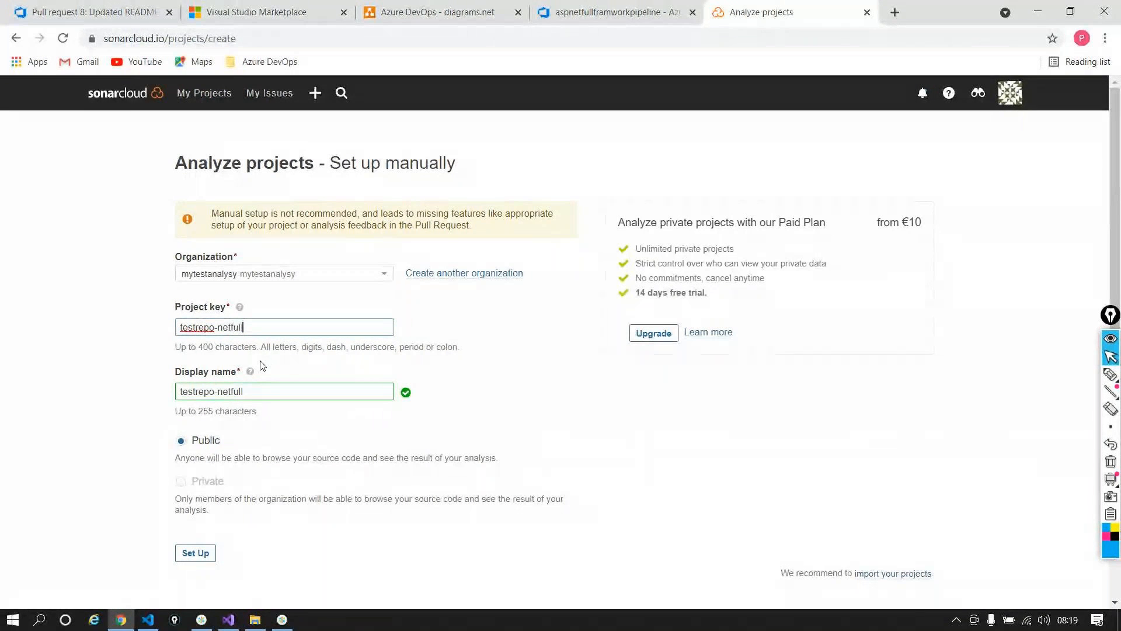
pyautogui.write('framwork')
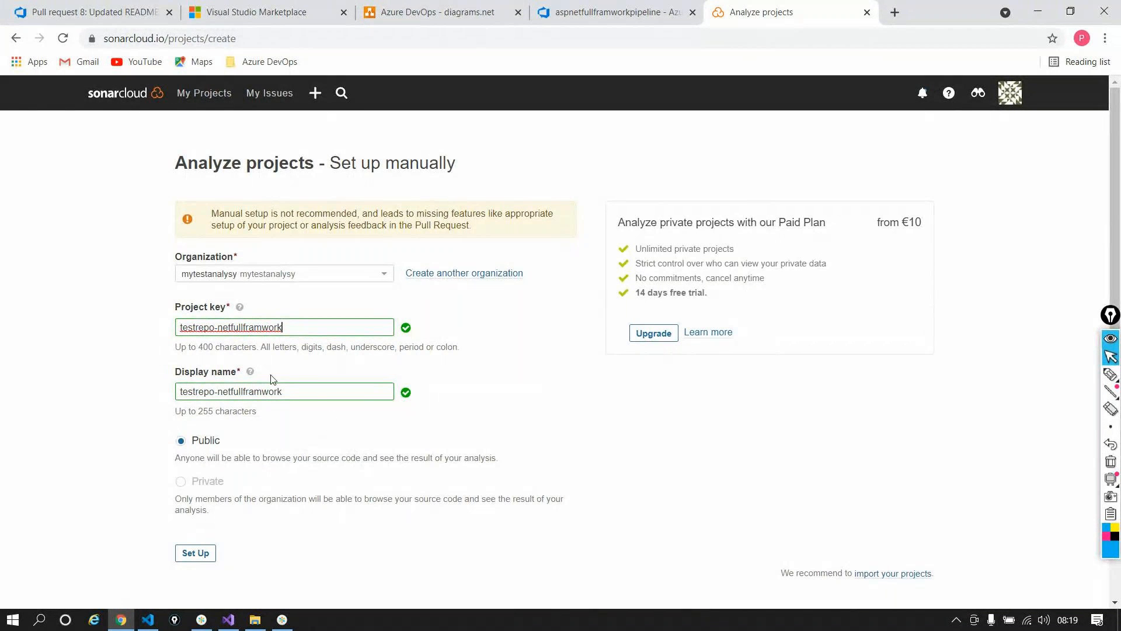
pyautogui.tripleClick(307, 390)
pyautogui.click(391, 409)
pyautogui.click(621, 15)
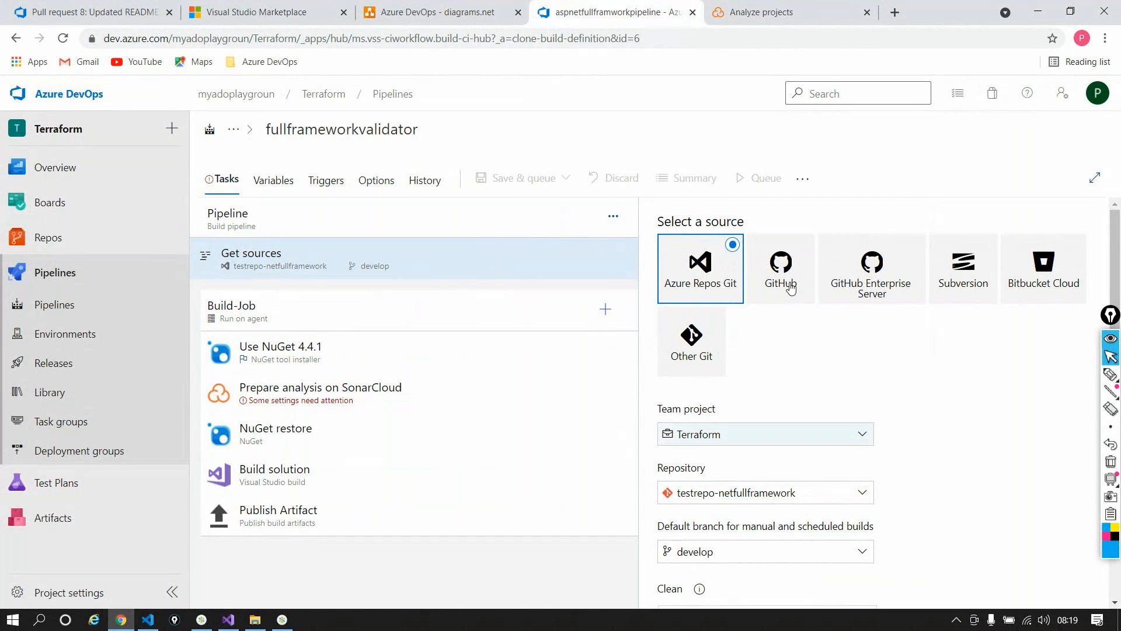
pyautogui.click(727, 17)
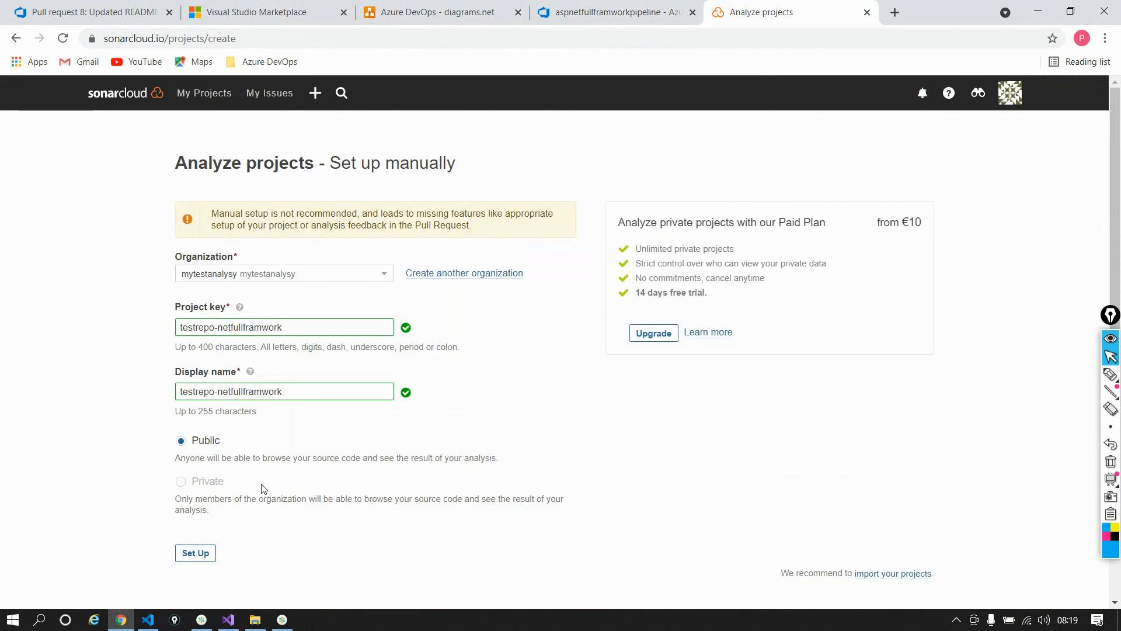
pyautogui.scroll(-2, 263, 488)
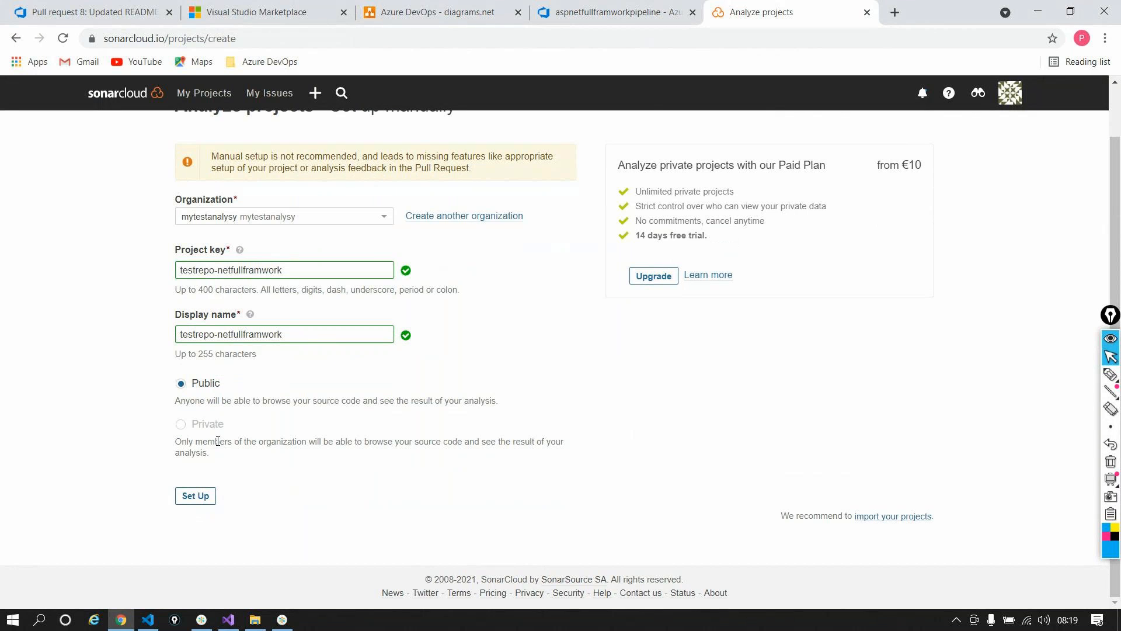
# Step: Create the testrepo-netfullframwork project and rename its master branch to develop under Branches & Pull Requests
pyautogui.click(188, 505)
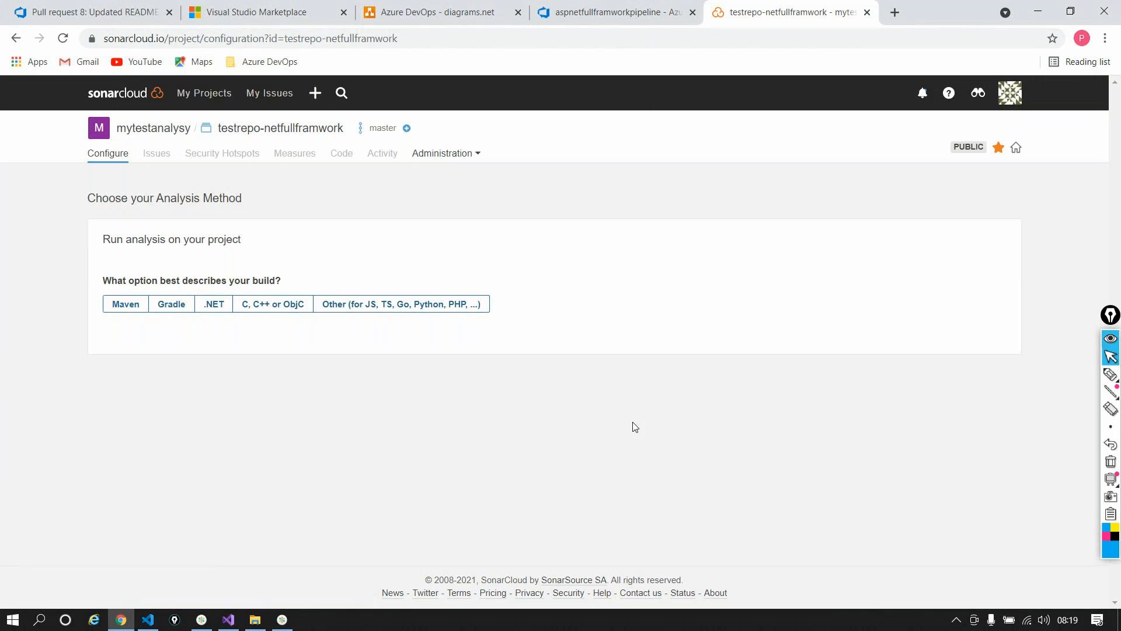
pyautogui.click(478, 155)
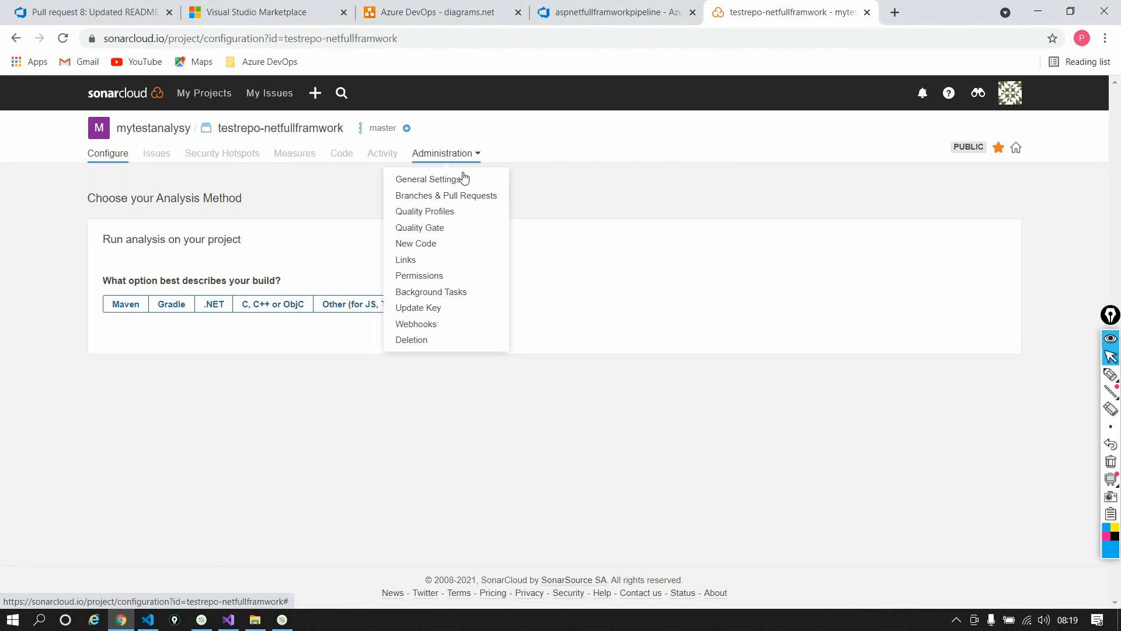
pyautogui.click(430, 195)
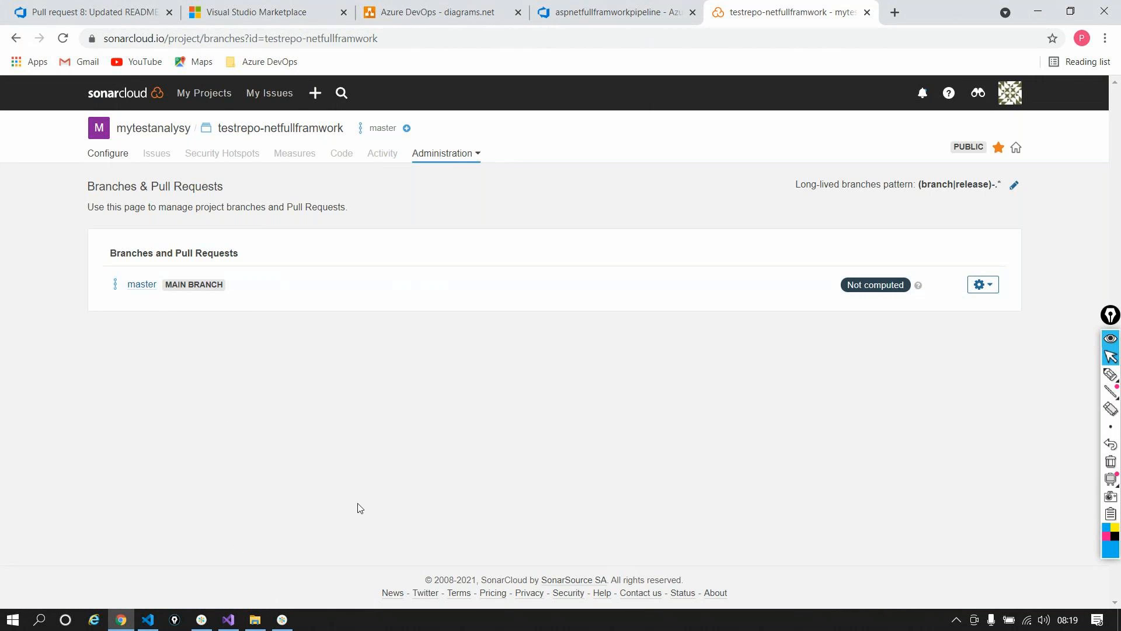
pyautogui.click(983, 285)
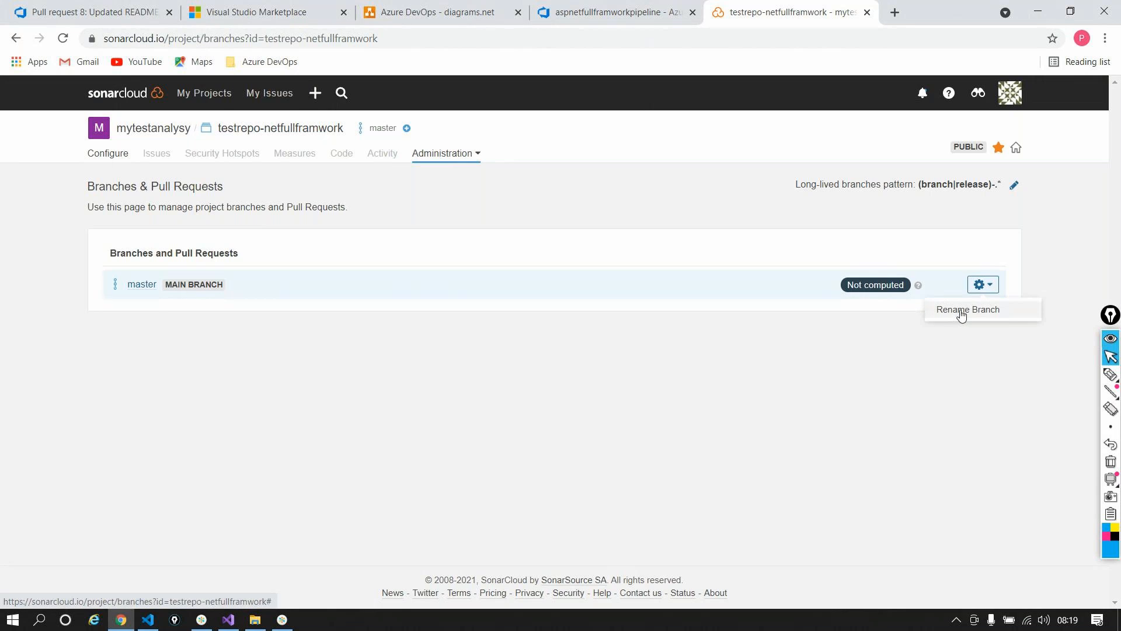
pyautogui.click(960, 312)
pyautogui.hotkey('ctrl', 'a')
pyautogui.write('d')
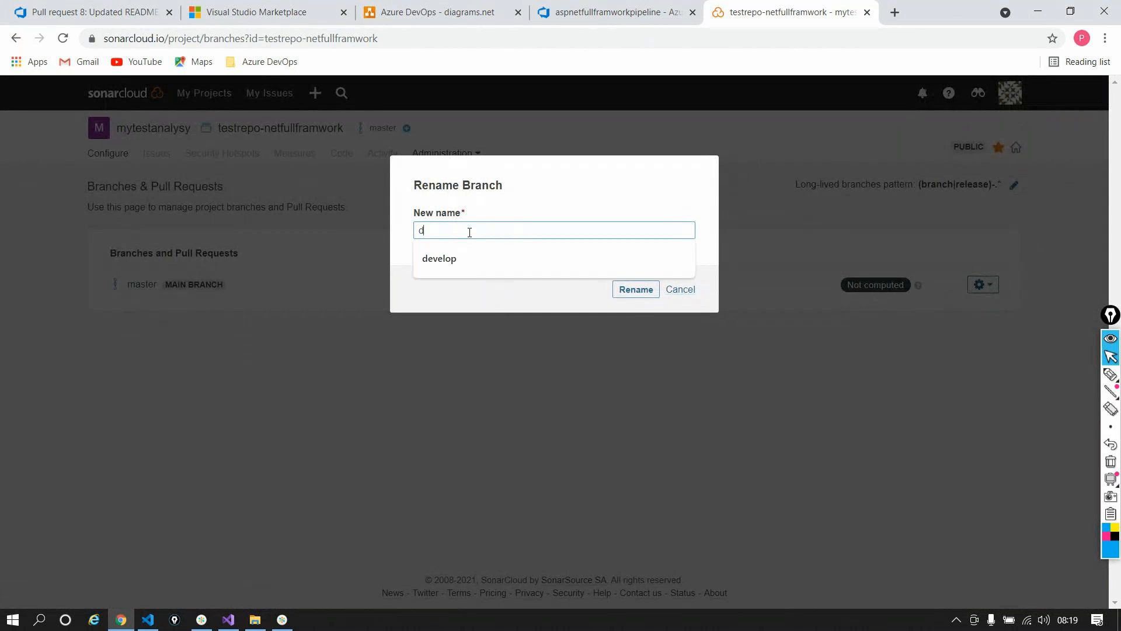
pyautogui.write('evelop')
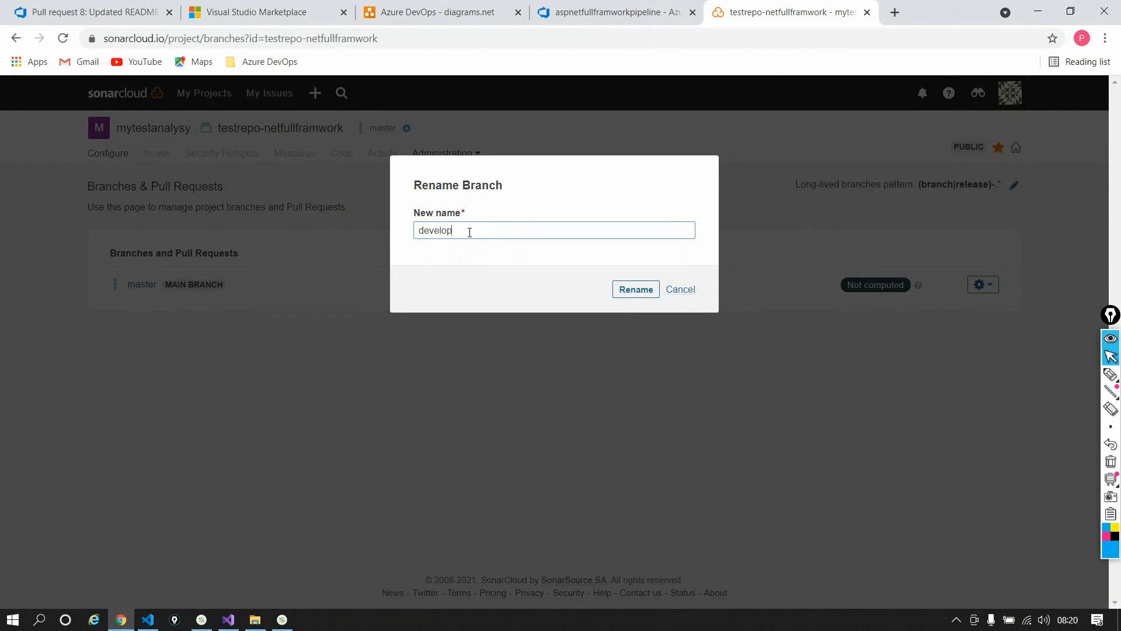
pyautogui.click(654, 290)
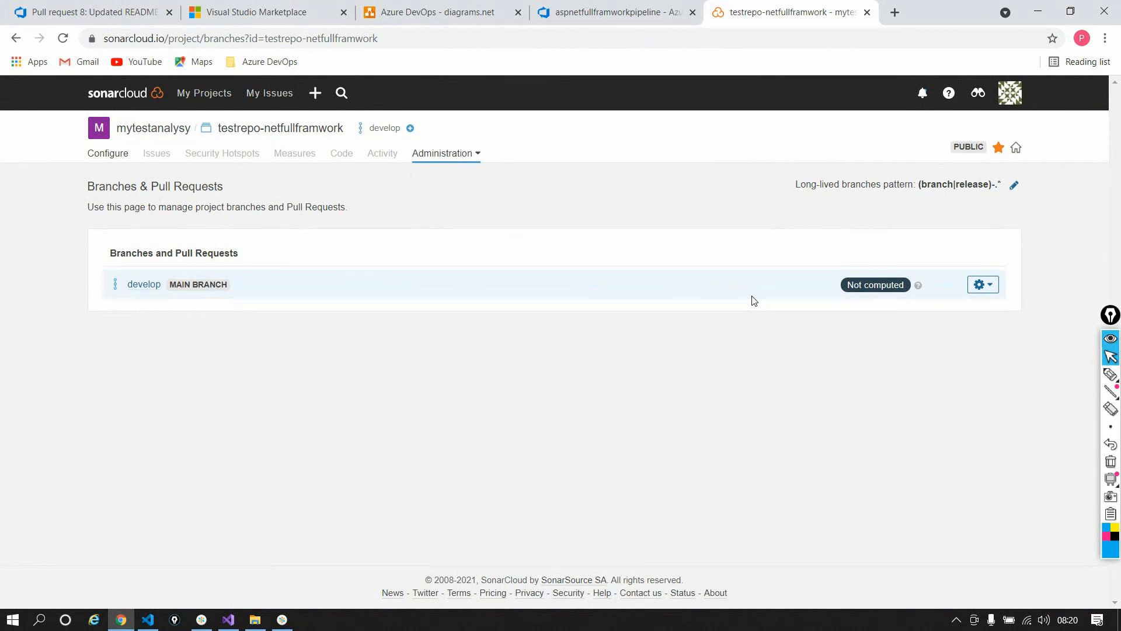
# Step: View the pipeline's Prepare analysis on SonarCloud task, then return to the diagrams.net flow diagram
pyautogui.click(607, 12)
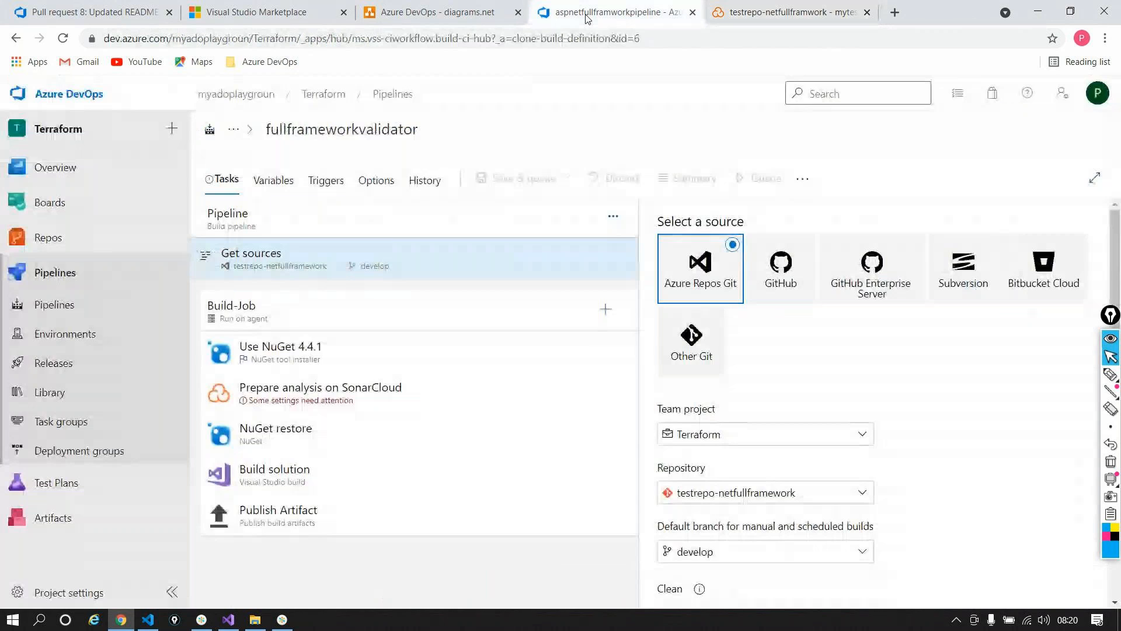
pyautogui.click(359, 383)
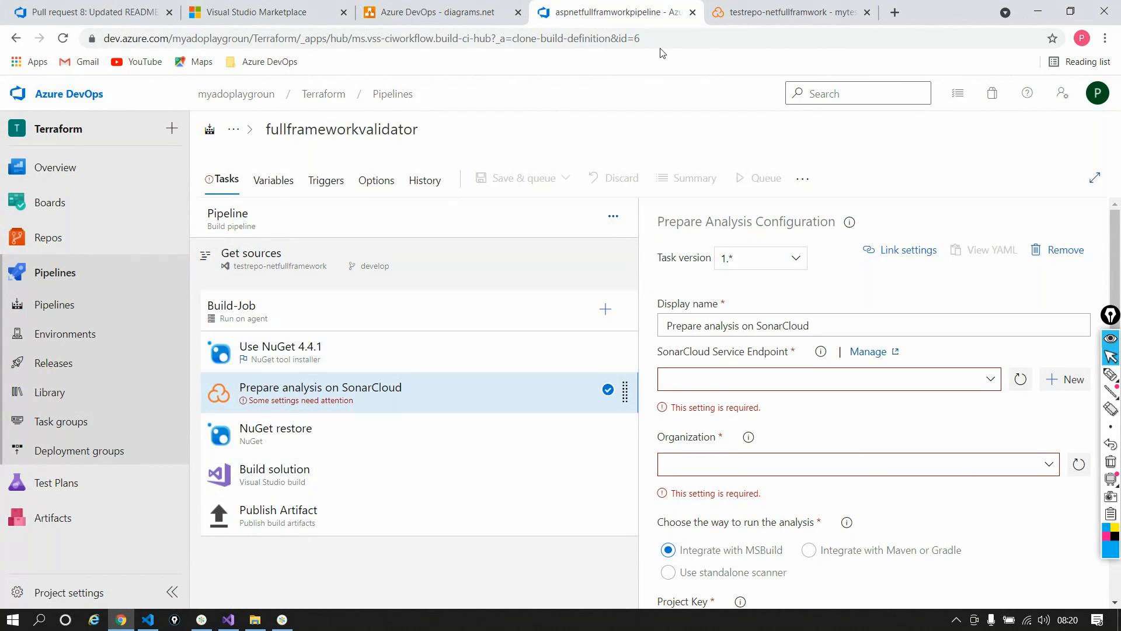
pyautogui.click(417, 15)
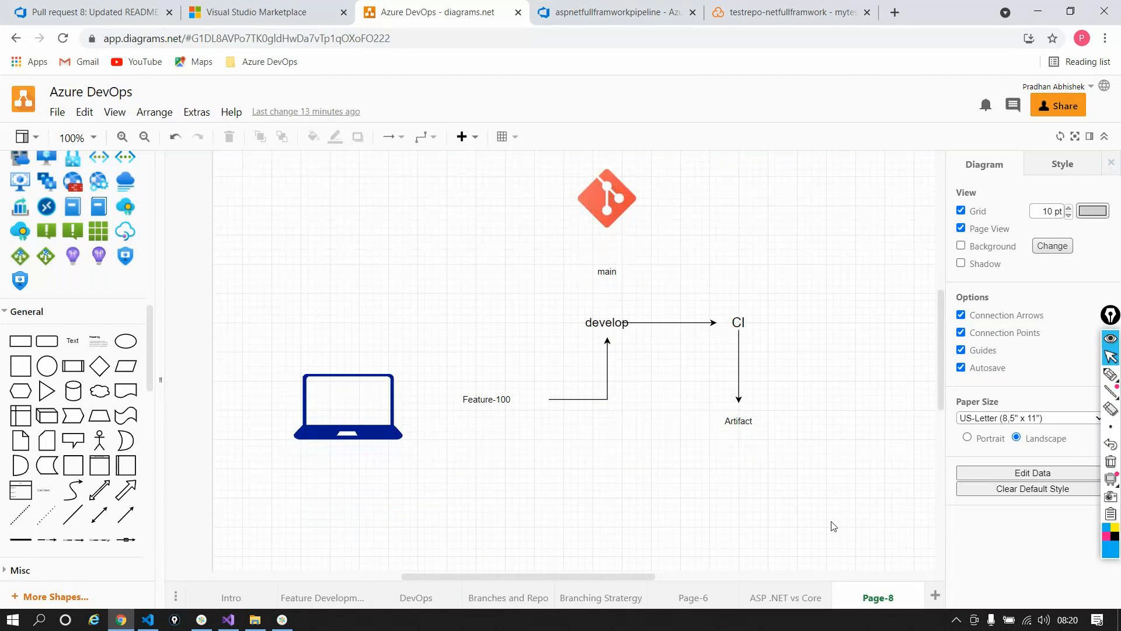
# Step: On a new diagram page, add an enlarged 'Azure DevOps' text label
pyautogui.click(935, 595)
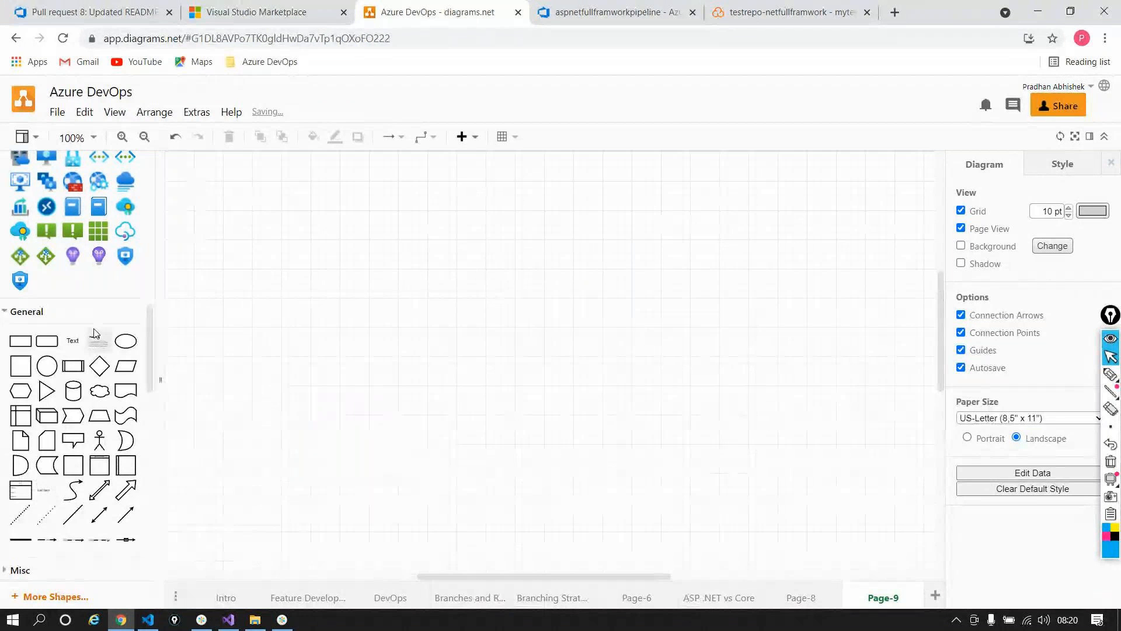
pyautogui.moveTo(47, 341); pyautogui.dragTo(325, 291)
pyautogui.doubleClick(278, 252)
pyautogui.write('Azure DevOps')
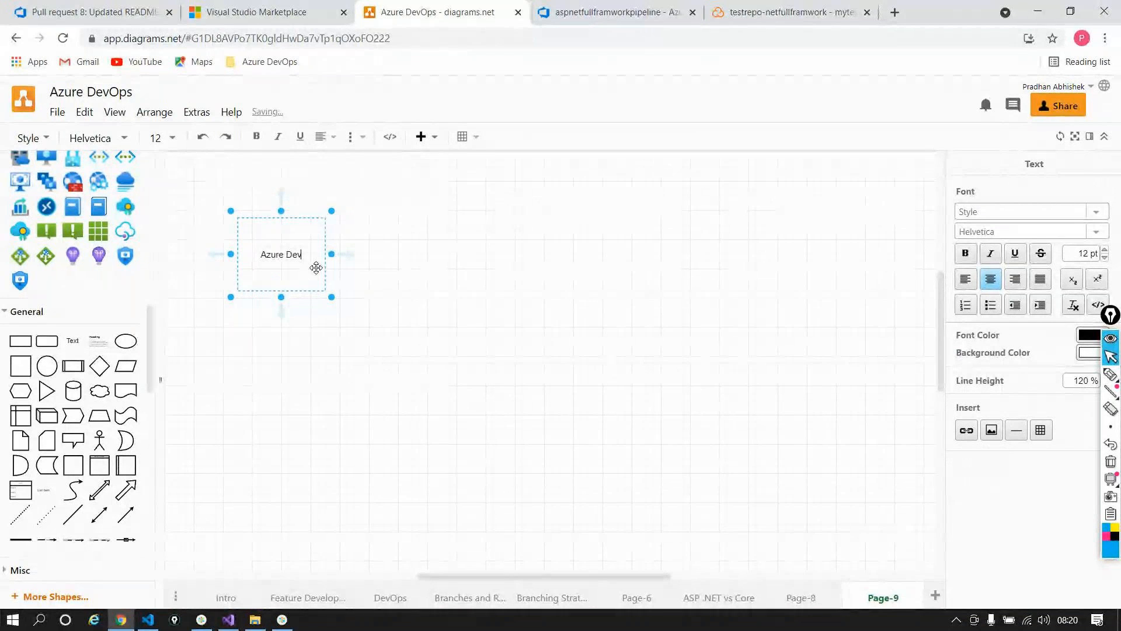
pyautogui.click(316, 268)
pyautogui.hotkey('ctrl', 'a')
pyautogui.click(1105, 249)
pyautogui.click(1105, 250)
pyautogui.click(1105, 250)
pyautogui.click(1105, 250)
pyautogui.click(509, 329)
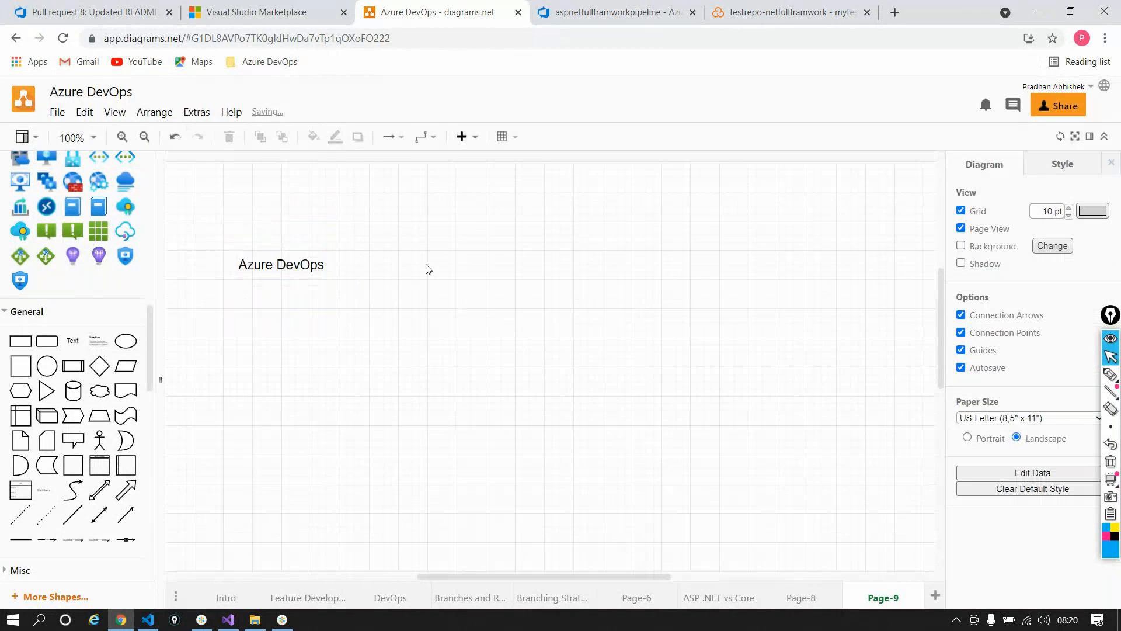
# Step: Add a 'SONAR' text label at 18 pt, level with Azure DevOps
pyautogui.moveTo(79, 346); pyautogui.dragTo(646, 261)
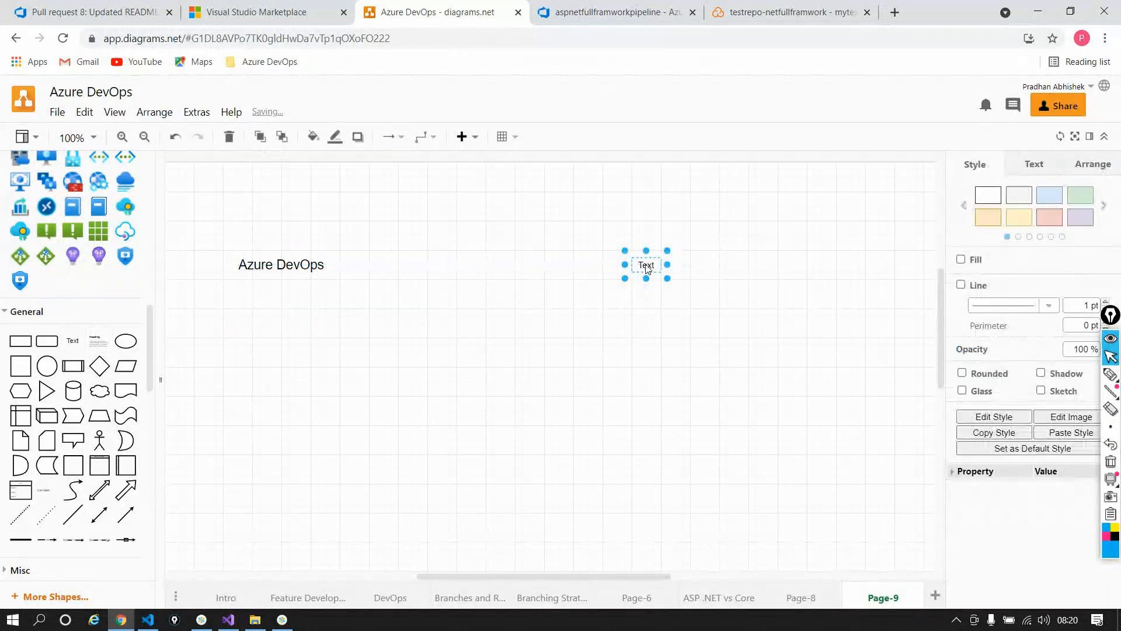
pyautogui.doubleClick(646, 264)
pyautogui.write('SONAR')
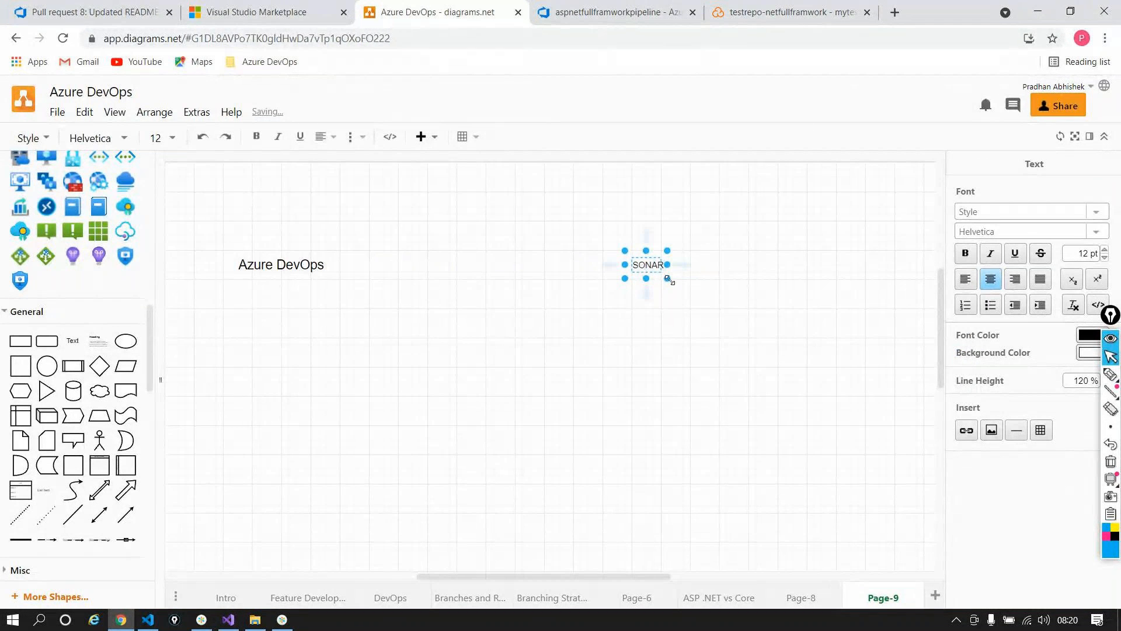
pyautogui.moveTo(670, 281); pyautogui.dragTo(712, 337)
pyautogui.doubleClick(671, 292)
pyautogui.click(1105, 250)
pyautogui.click(1104, 251)
pyautogui.click(1105, 251)
pyautogui.click(1104, 251)
pyautogui.click(1104, 251)
pyautogui.click(1104, 251)
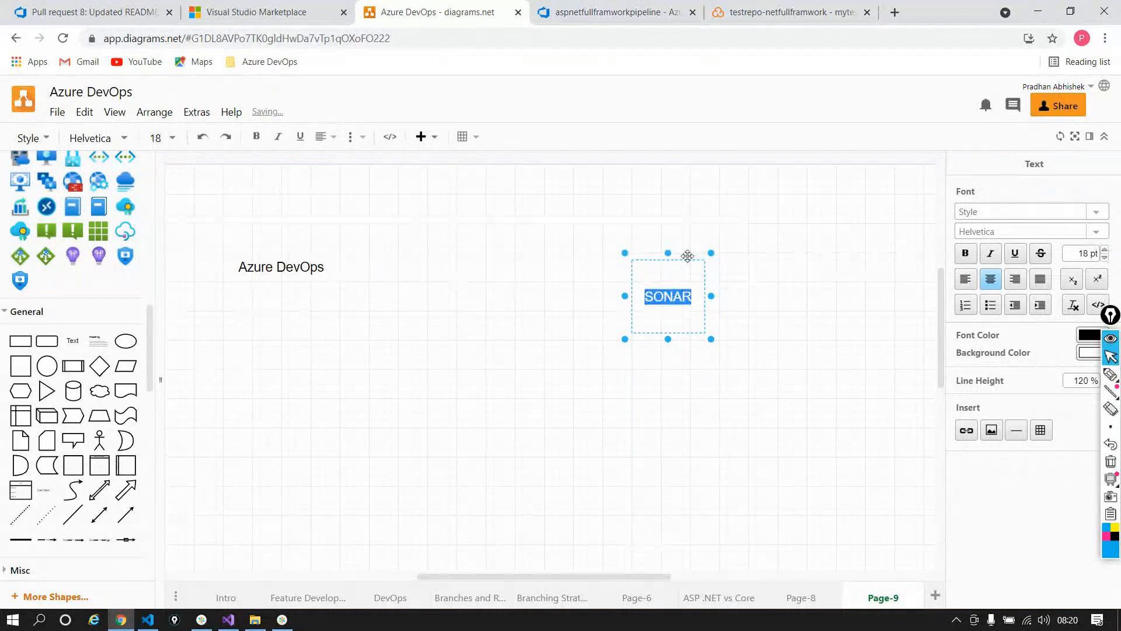
pyautogui.moveTo(691, 264); pyautogui.dragTo(585, 233)
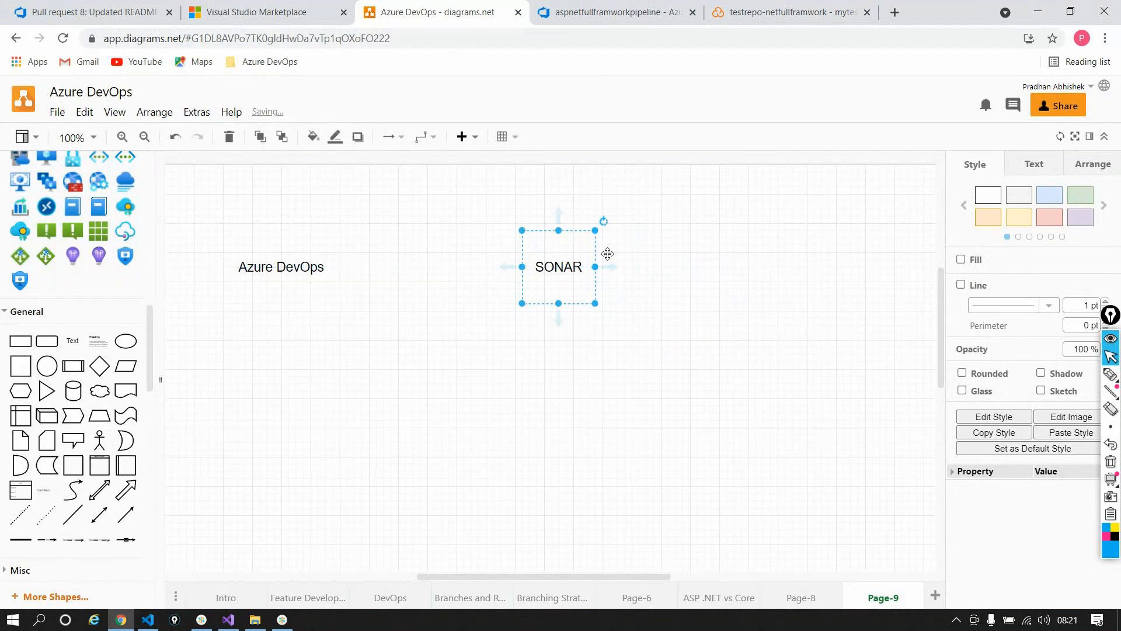
pyautogui.click(720, 291)
# Step: Connect Azure DevOps to SONAR with an arrow
pyautogui.click(315, 266)
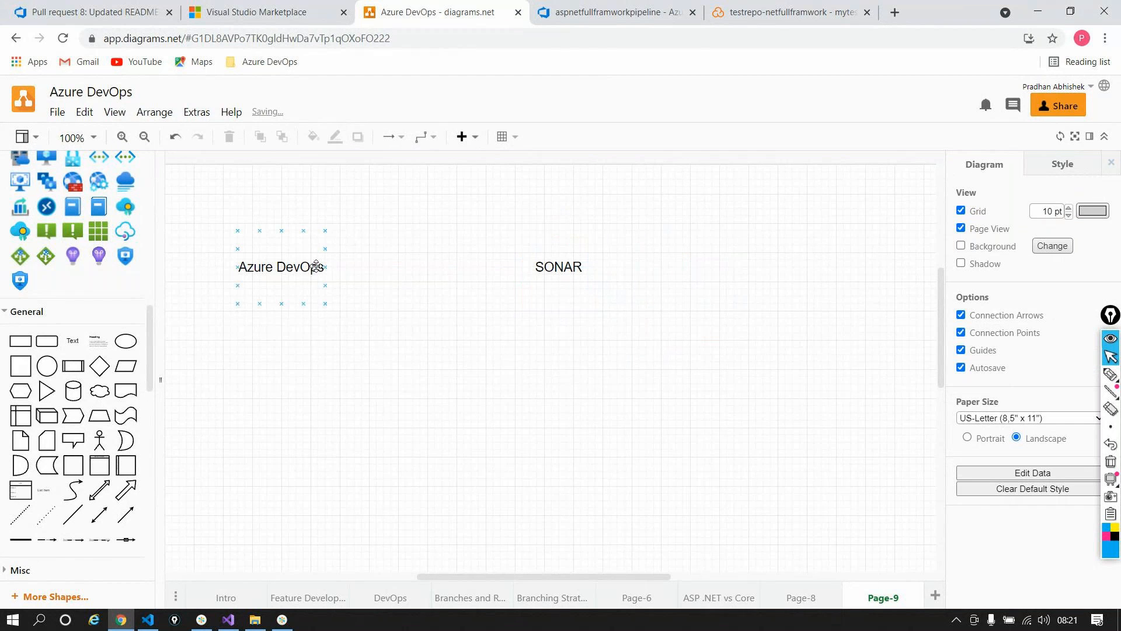
pyautogui.moveTo(288, 227); pyautogui.dragTo(543, 173)
pyautogui.click(565, 409)
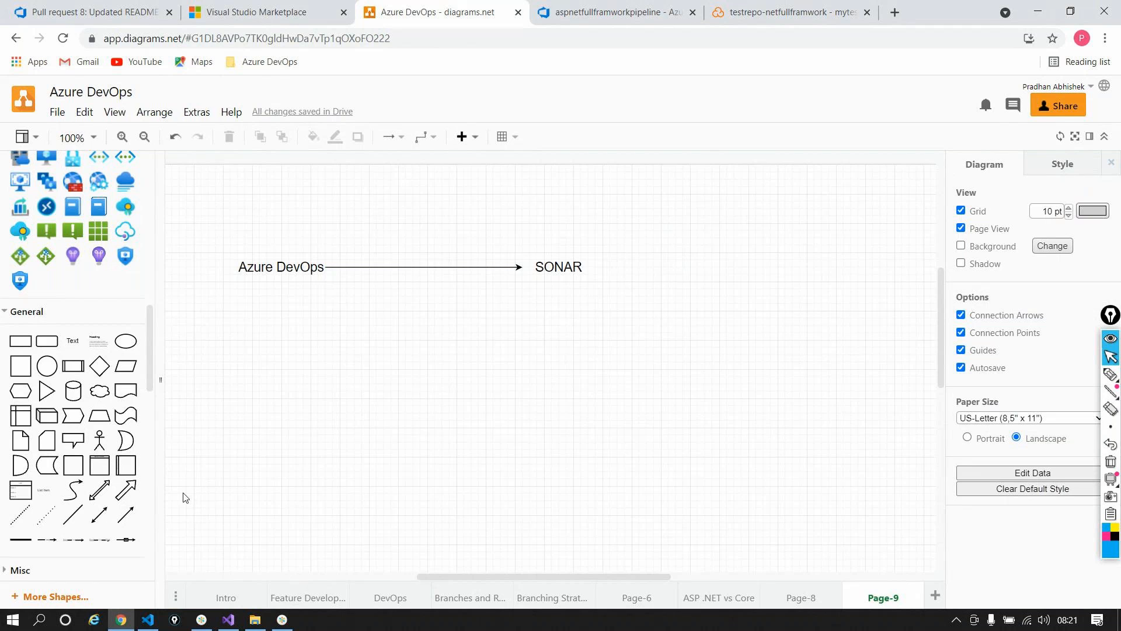
# Step: Add an enlarged 'Service Connection' caption, 200 x 80, above the arrow
pyautogui.moveTo(80, 331); pyautogui.dragTo(251, 305)
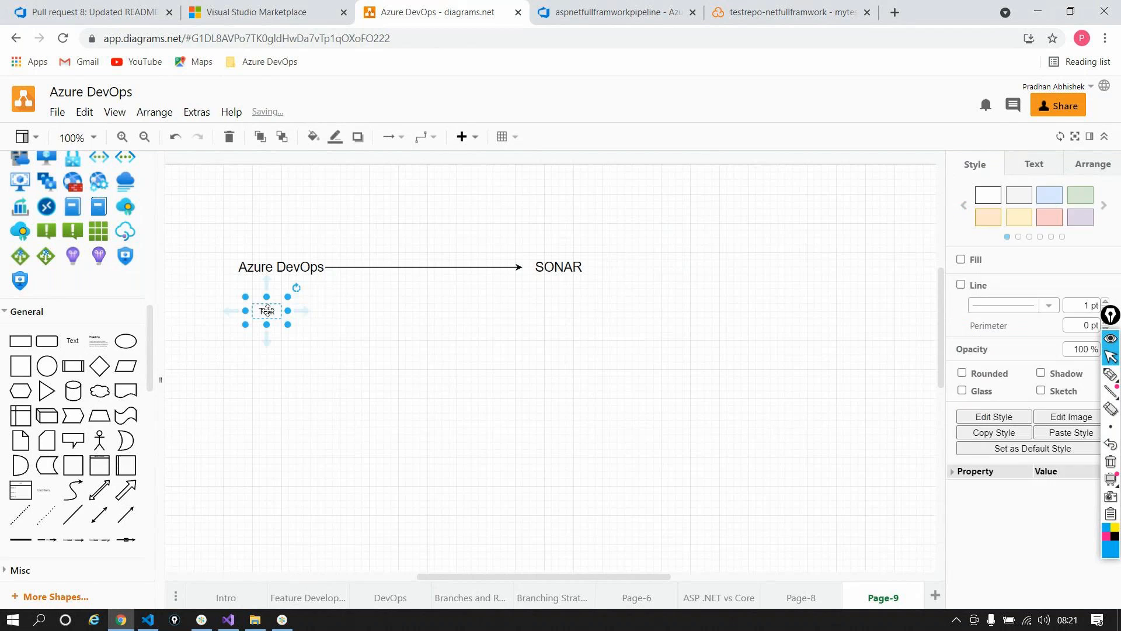
pyautogui.doubleClick(267, 309)
pyautogui.write('Servic')
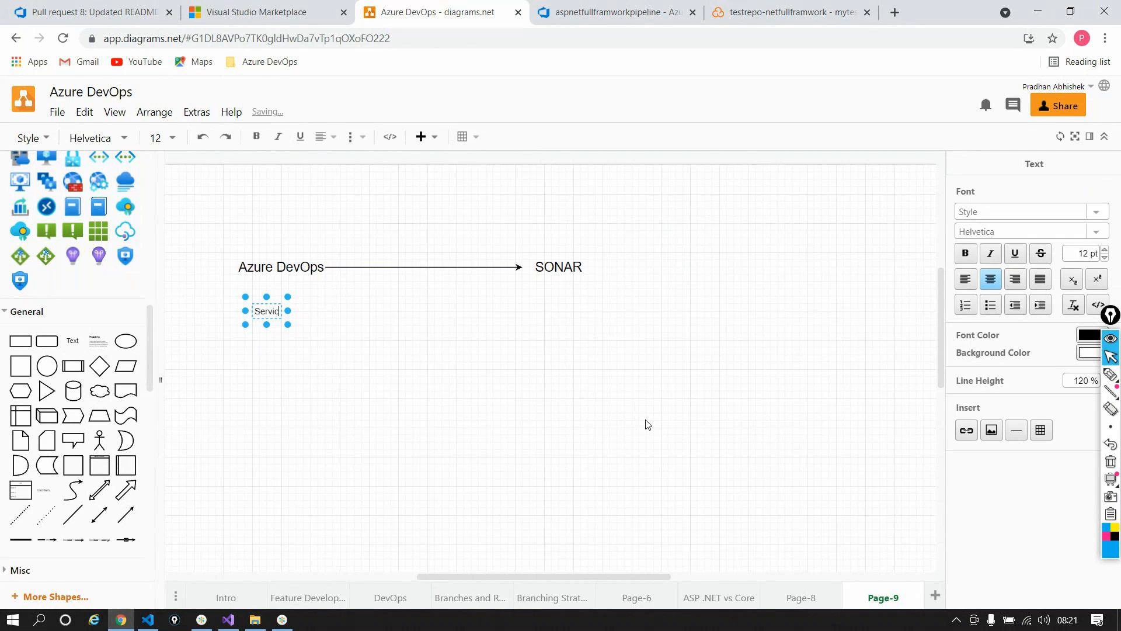
pyautogui.write('e Connect')
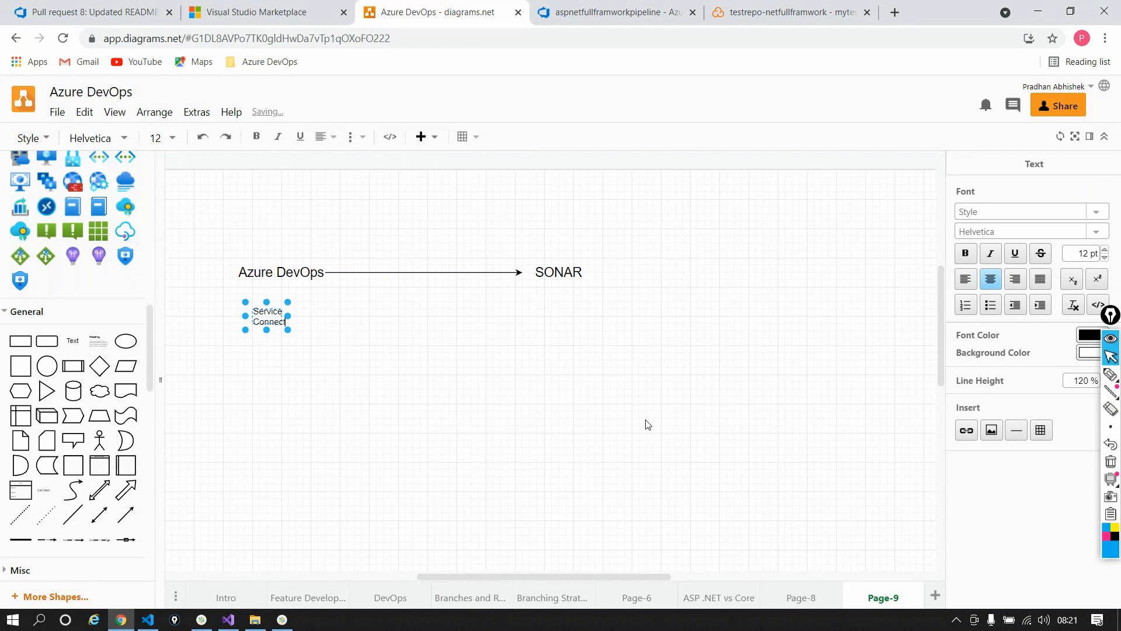
pyautogui.write('ion')
pyautogui.moveTo(287, 329); pyautogui.dragTo(400, 373)
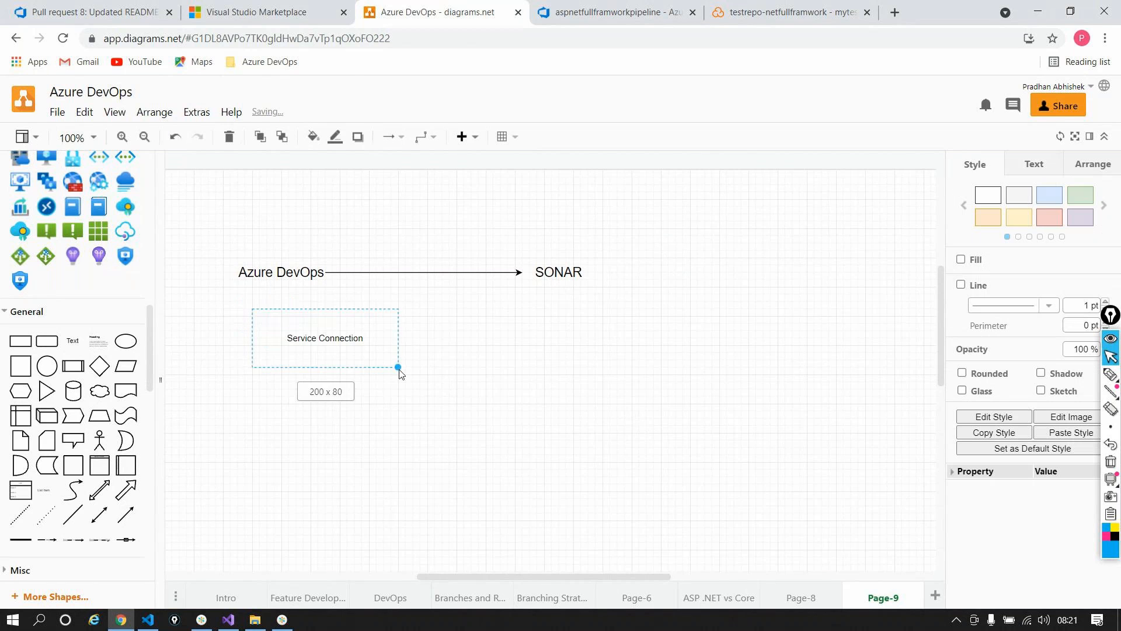
pyautogui.doubleClick(335, 343)
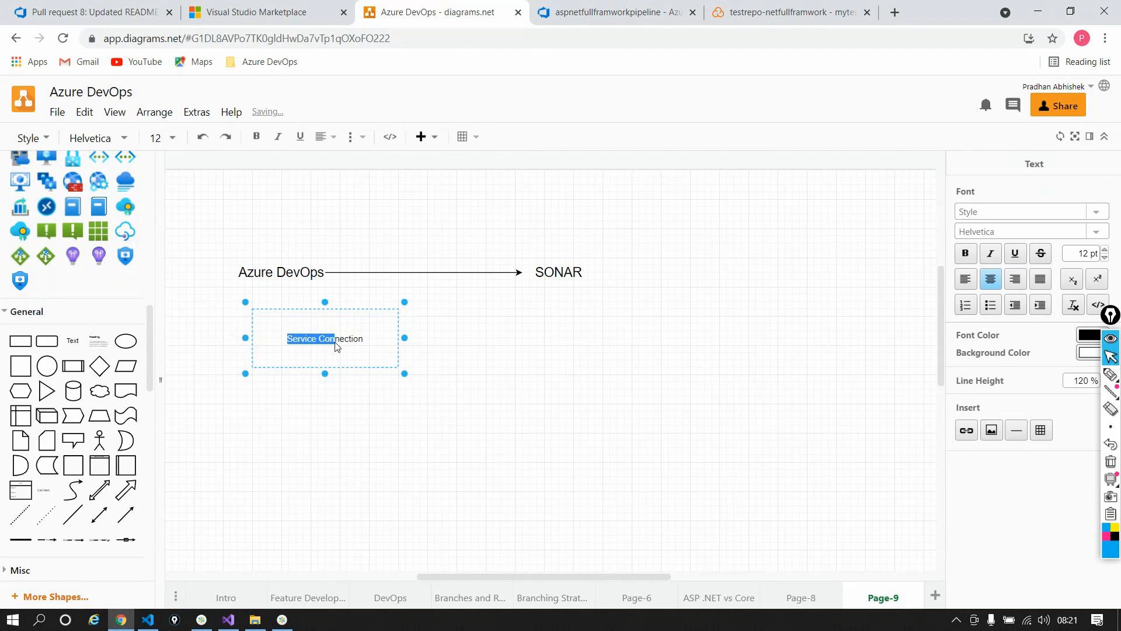
pyautogui.tripleClick(357, 341)
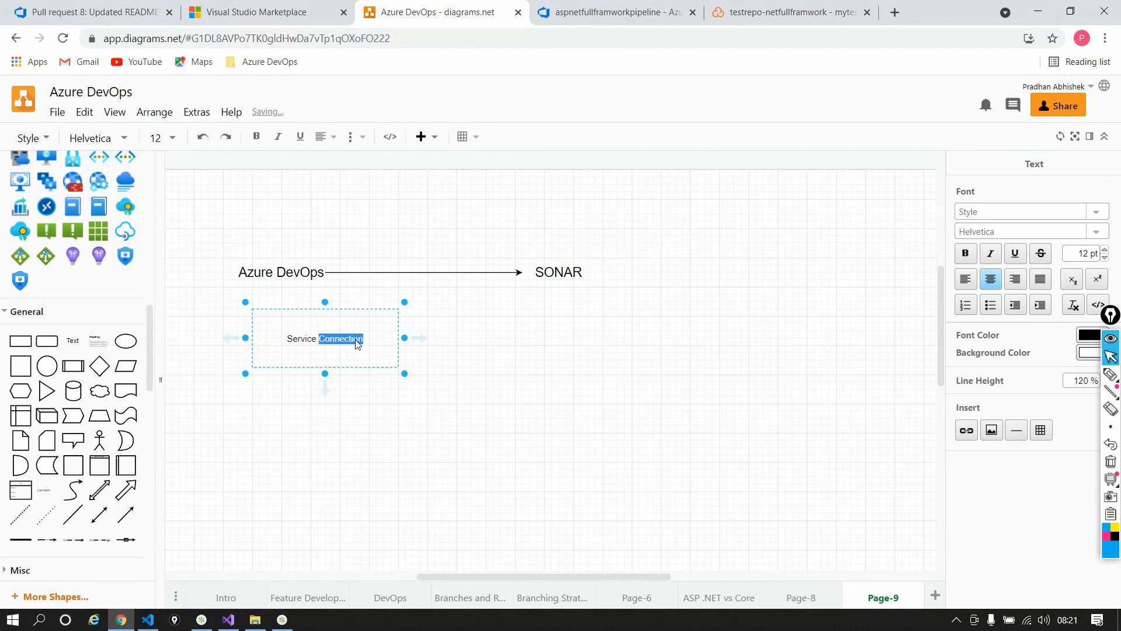
pyautogui.click(1104, 249)
pyautogui.click(1104, 250)
pyautogui.click(1104, 249)
pyautogui.click(1104, 249)
pyautogui.click(1104, 249)
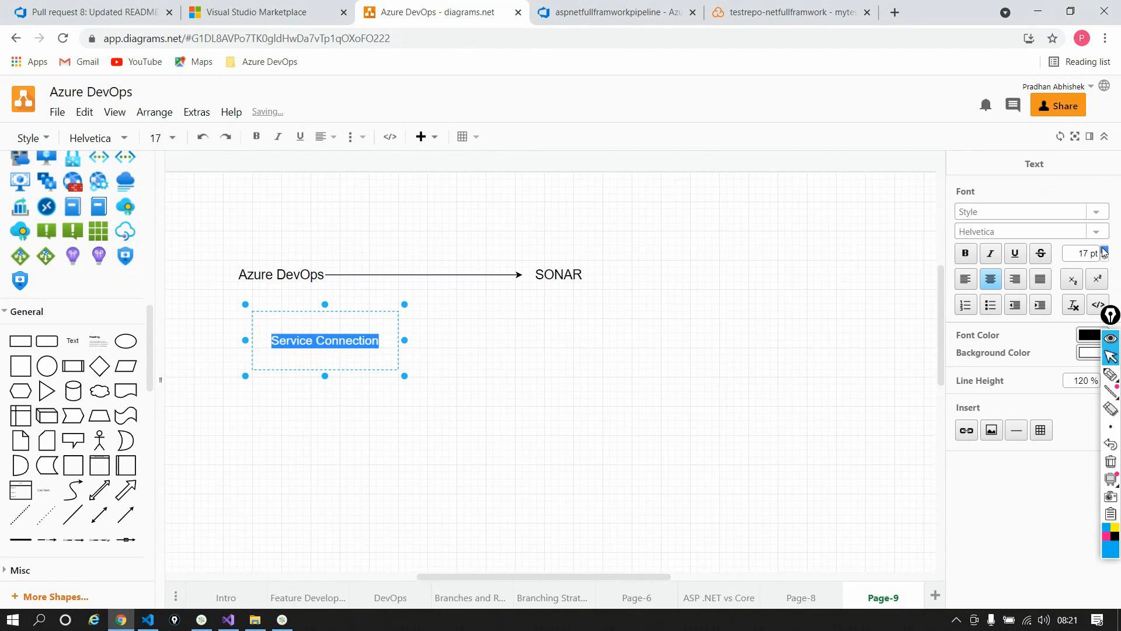
pyautogui.click(1104, 250)
pyautogui.click(1104, 249)
pyautogui.click(1104, 249)
pyautogui.click(340, 315)
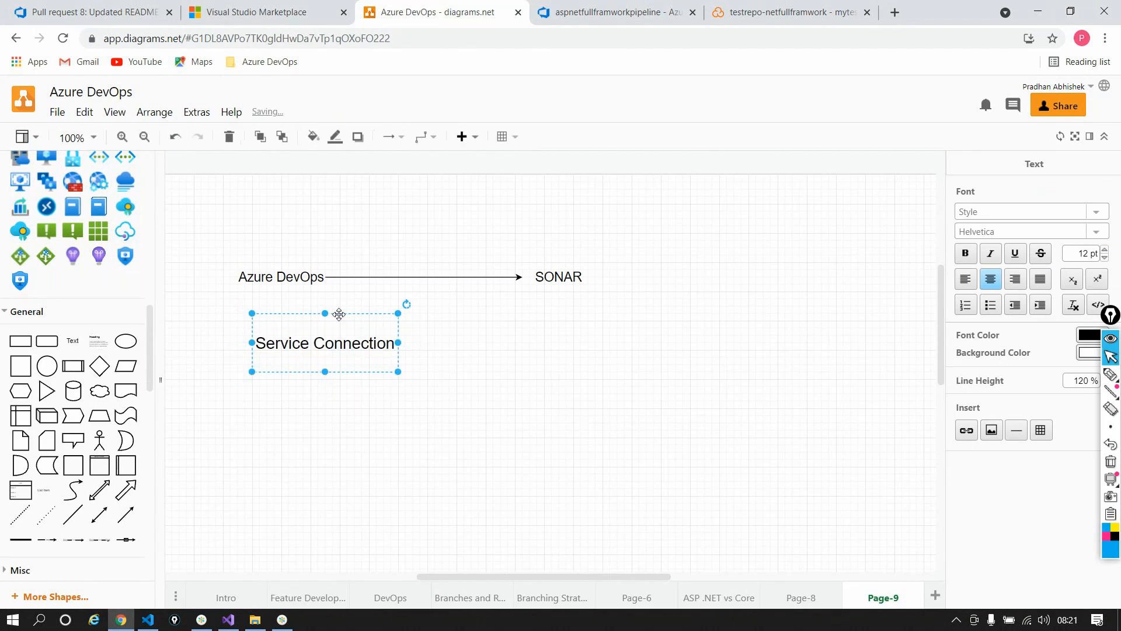
pyautogui.moveTo(339, 315); pyautogui.dragTo(442, 213)
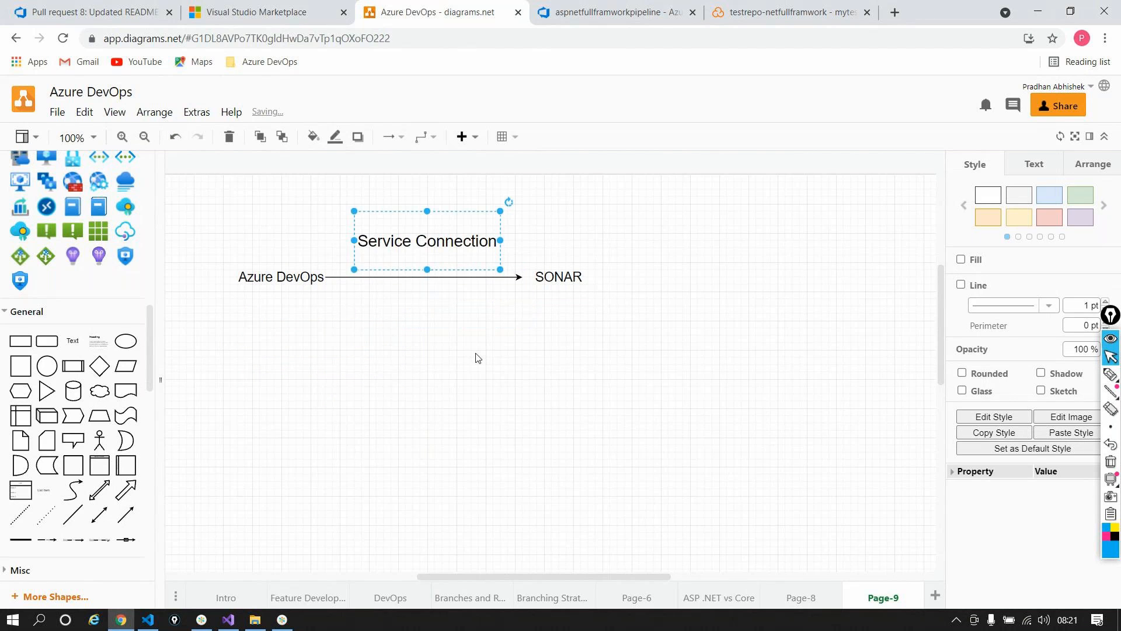
pyautogui.click(478, 357)
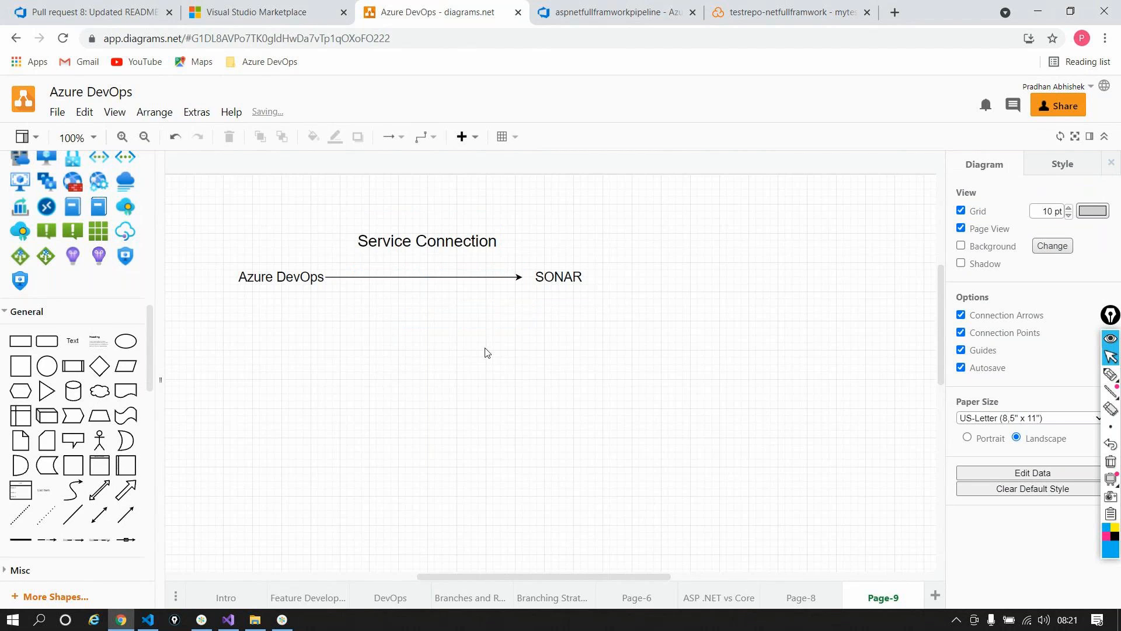
pyautogui.click(618, 12)
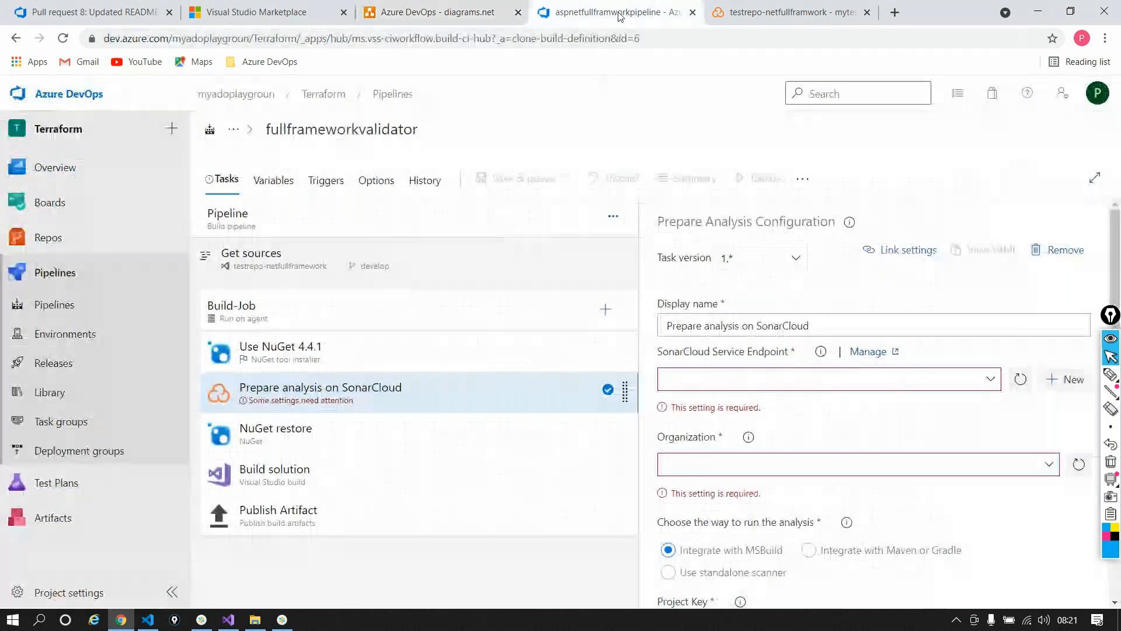
# Step: Start a new SonarCloud service connection for the task's SonarCloud Service Endpoint
pyautogui.click(988, 381)
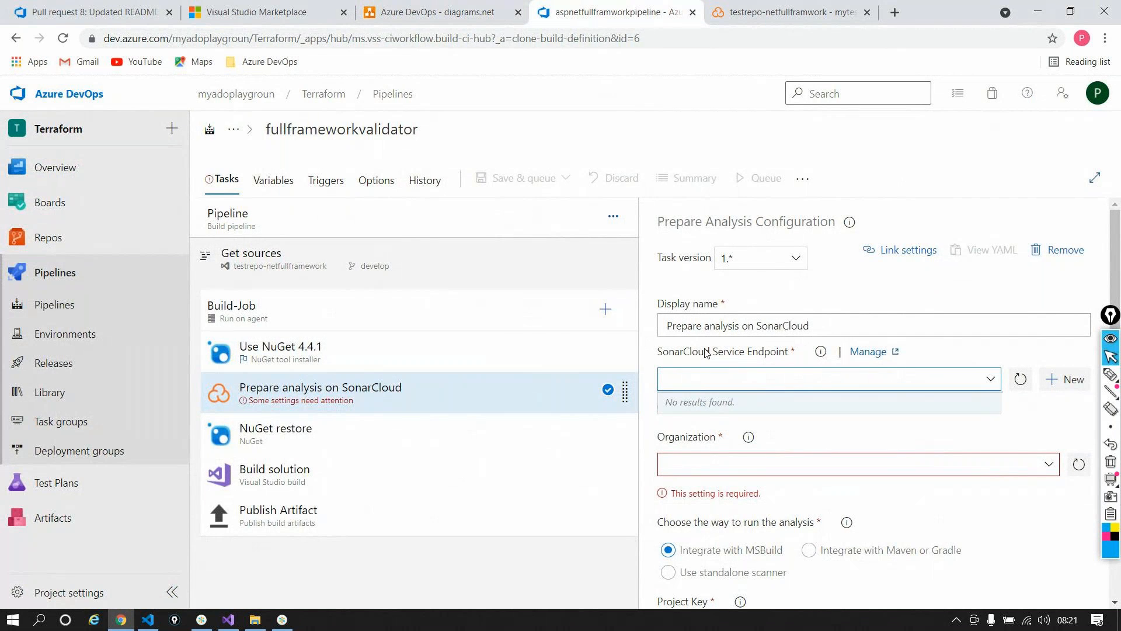
pyautogui.tripleClick(706, 353)
pyautogui.click(705, 353)
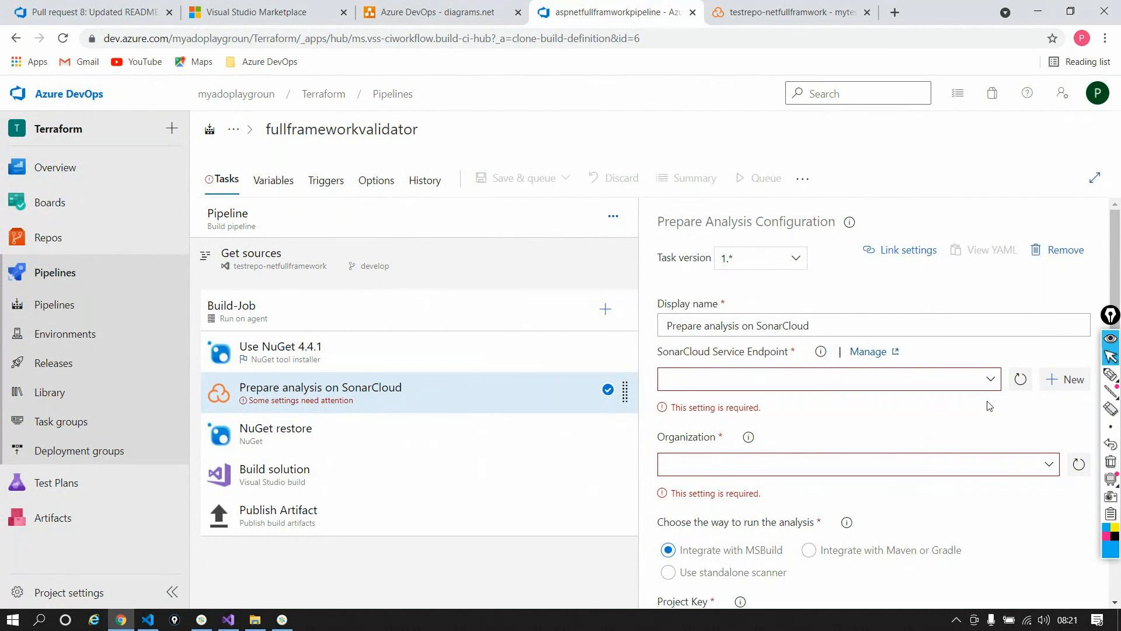
pyautogui.click(1058, 381)
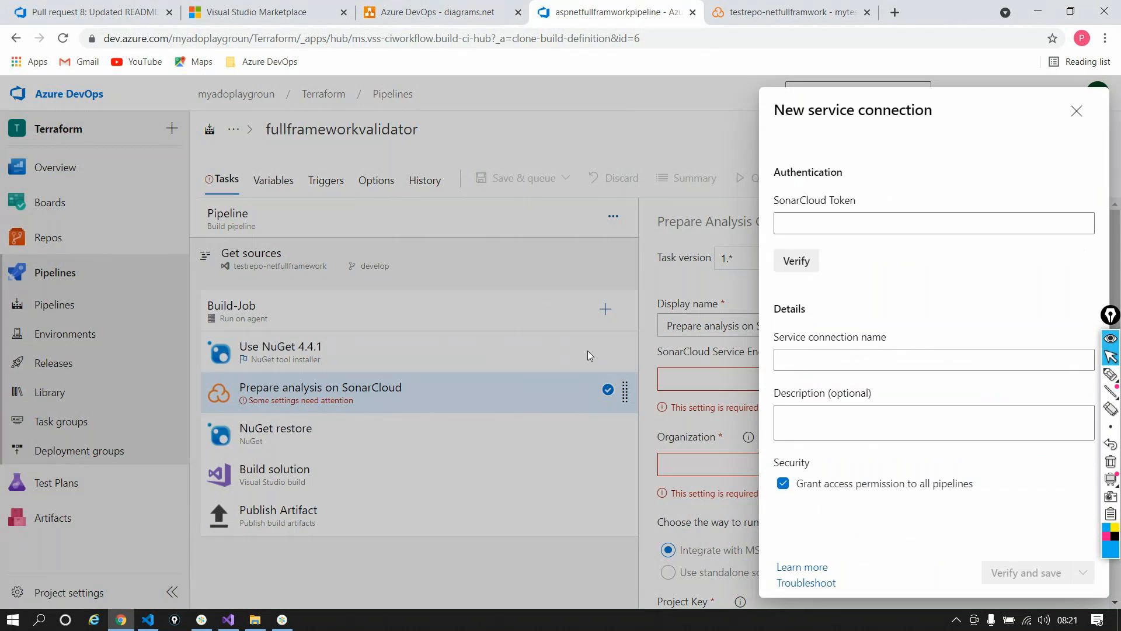
pyautogui.click(909, 222)
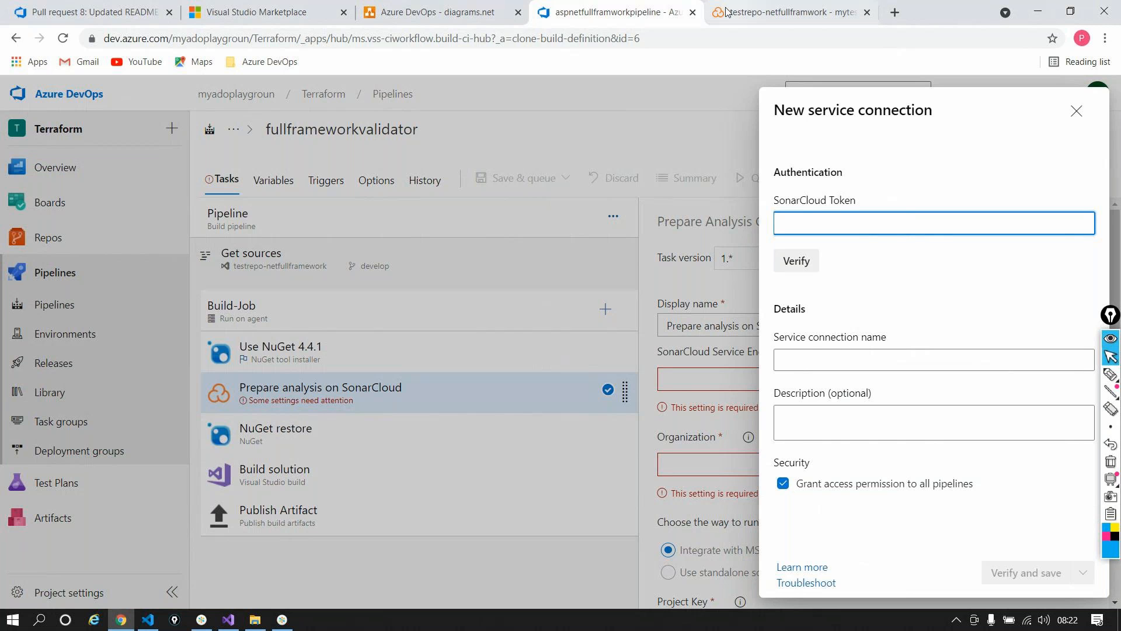
pyautogui.click(403, 13)
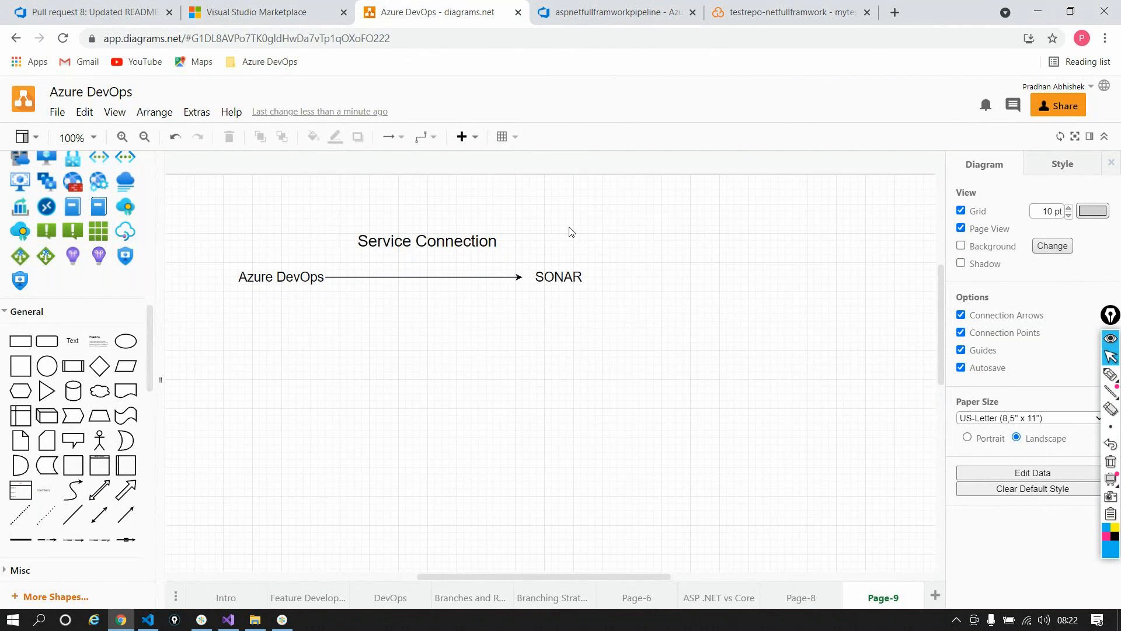
pyautogui.click(617, 14)
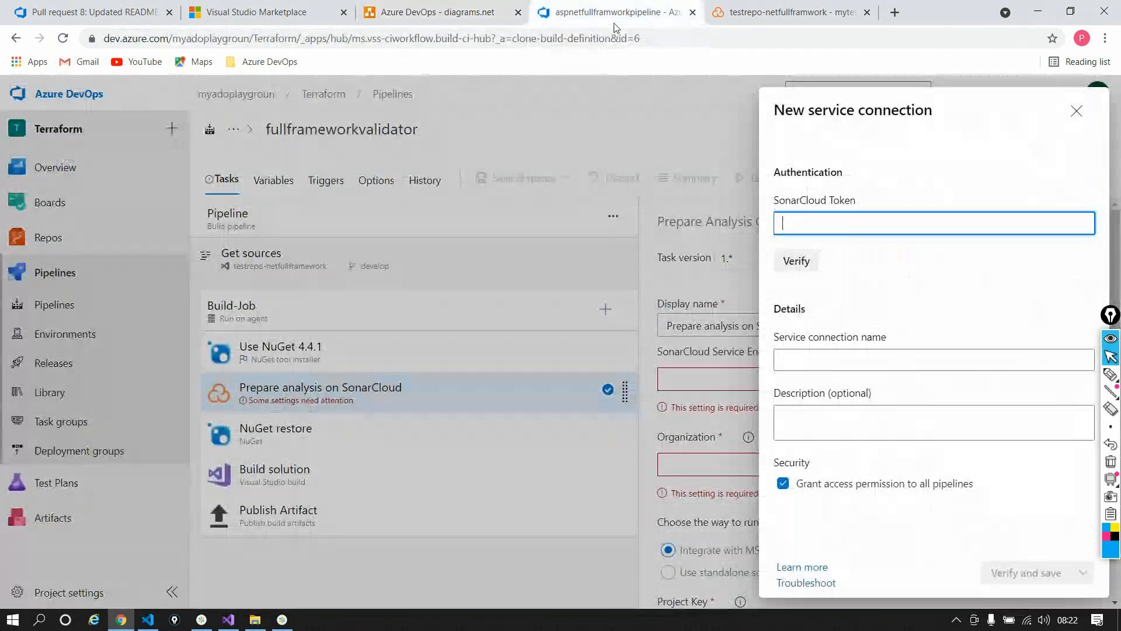
pyautogui.click(781, 18)
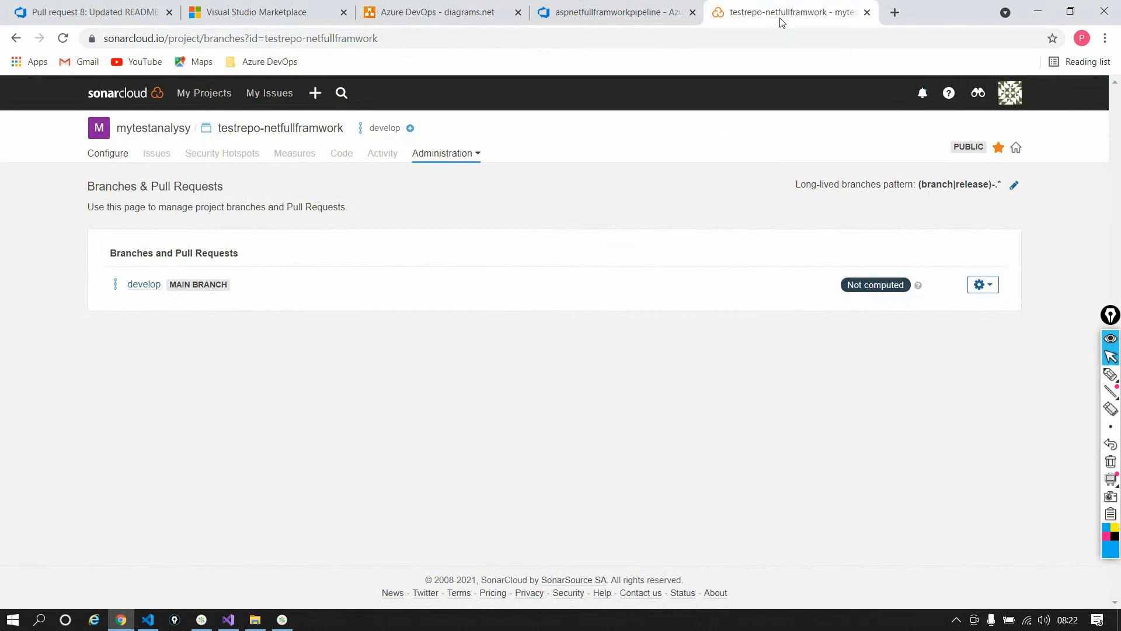
# Step: Generate and copy a SonarCloud user token named azuredevopsintegration under My Account > Security
pyautogui.click(1017, 93)
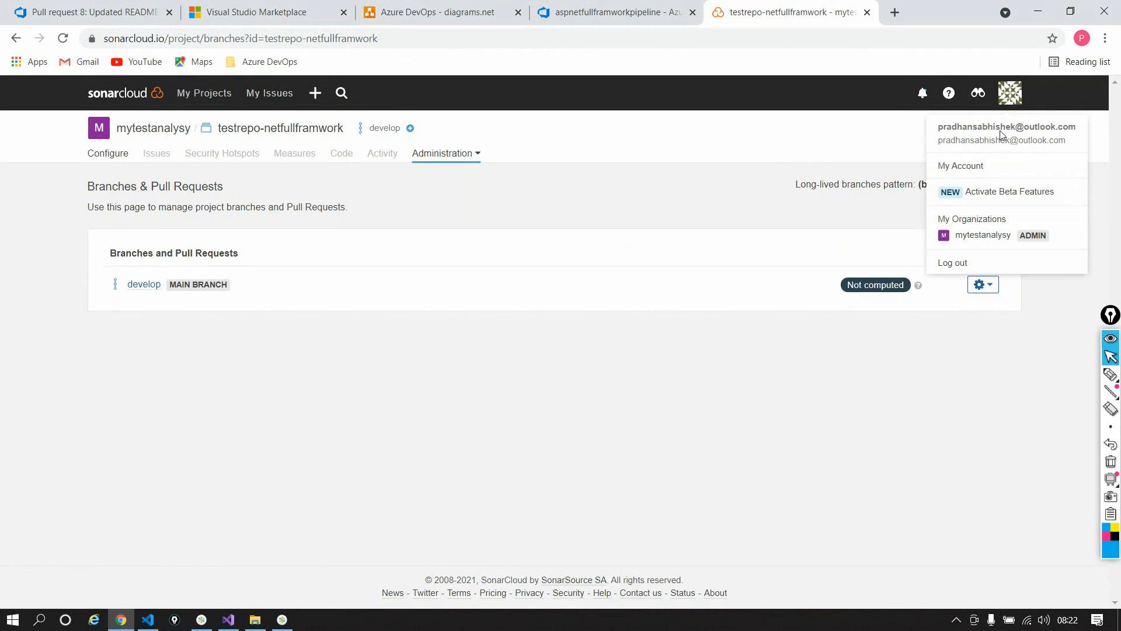
pyautogui.click(978, 165)
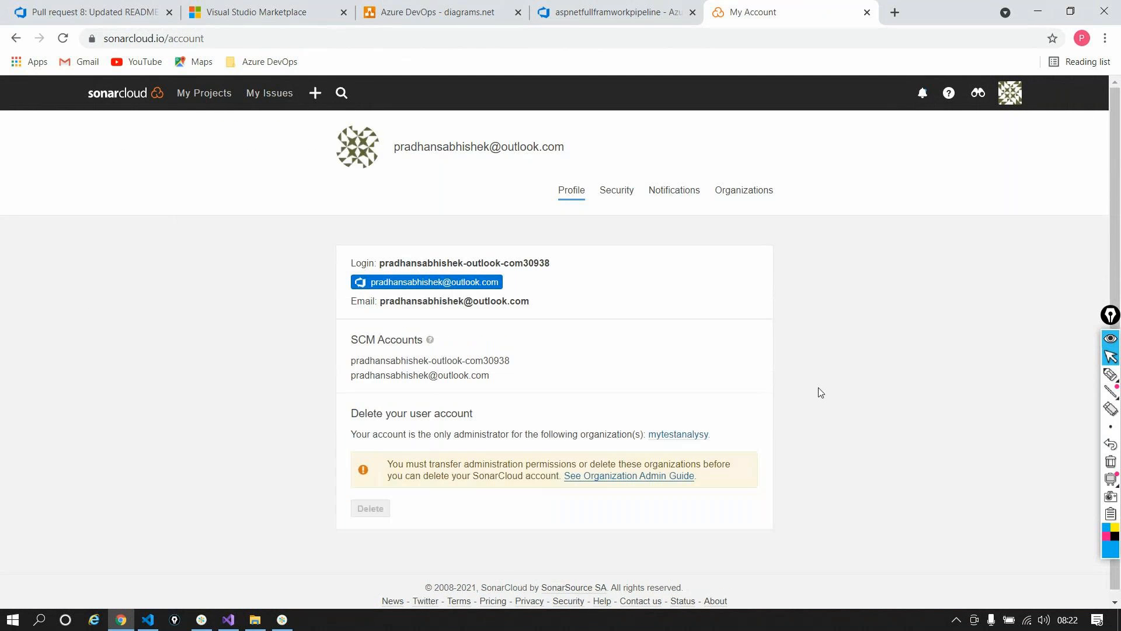
pyautogui.scroll(-1, 821, 392)
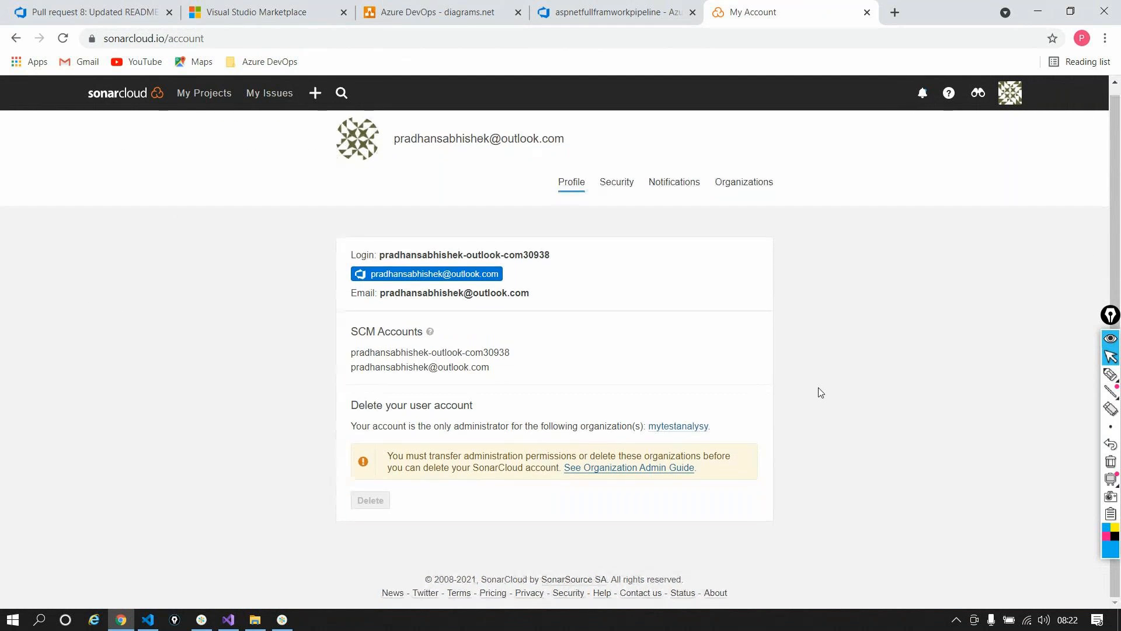
pyautogui.click(628, 182)
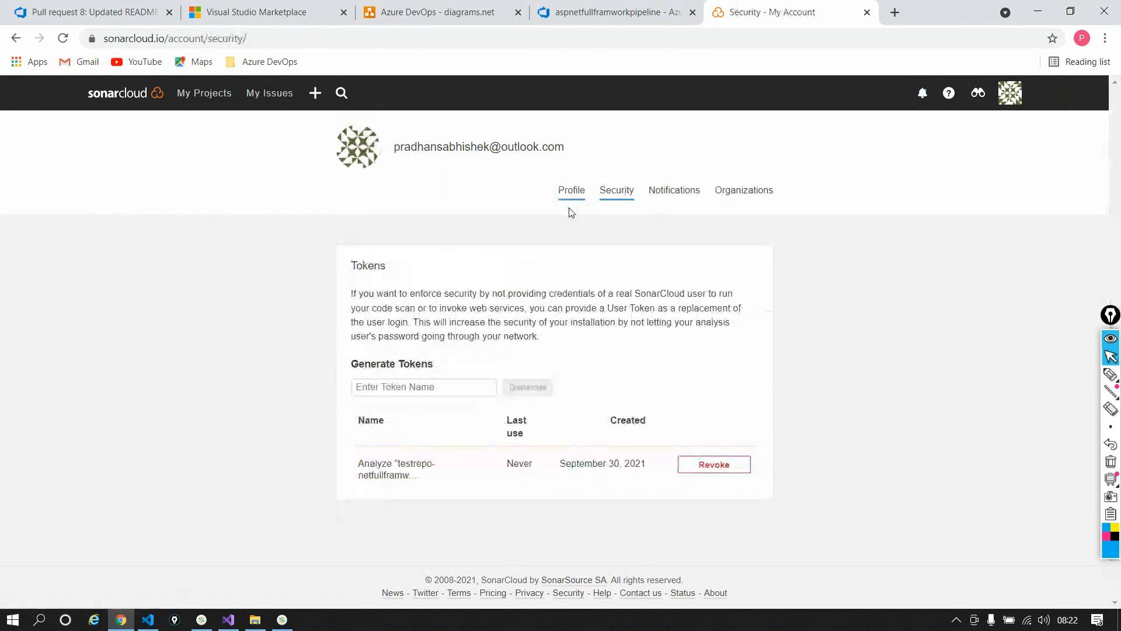
pyautogui.click(417, 387)
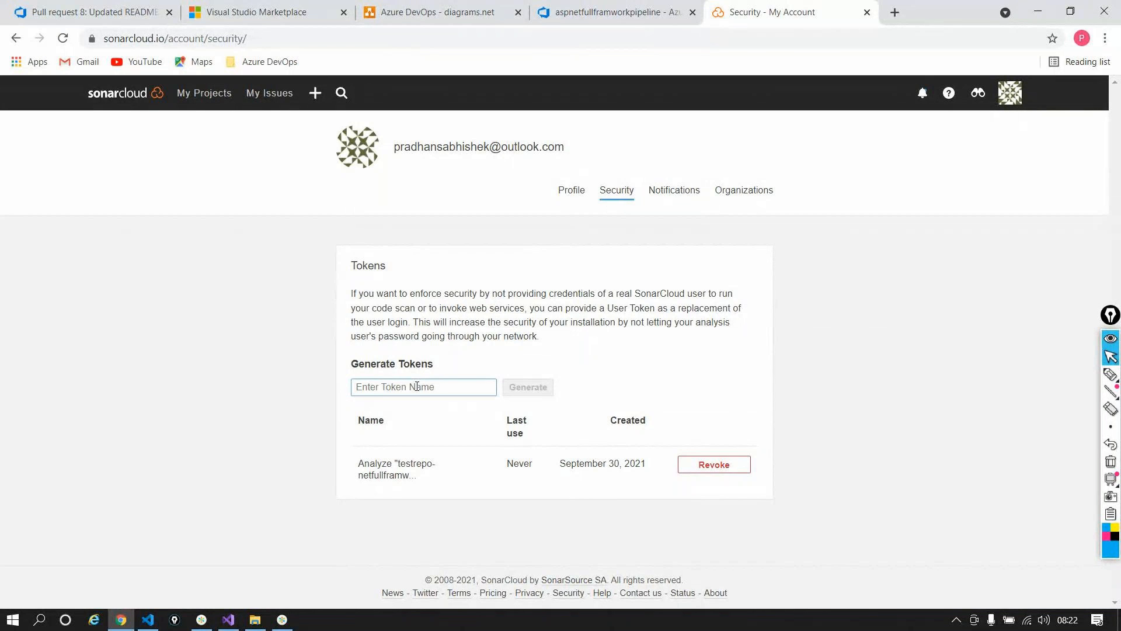
pyautogui.write('azuredevopsinteg')
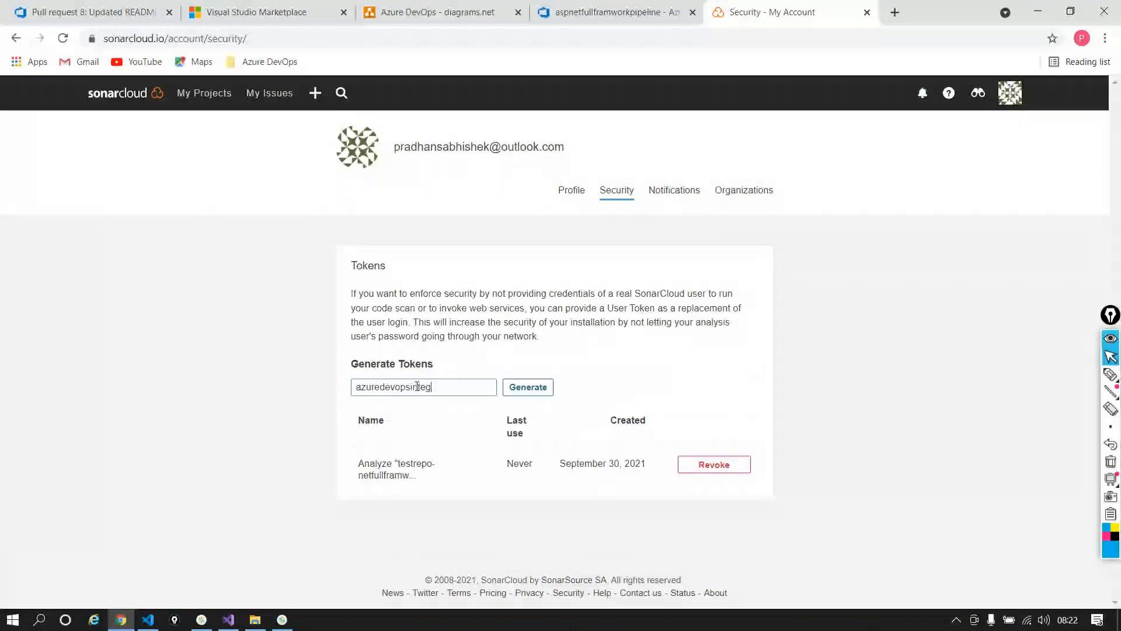
pyautogui.write('ration')
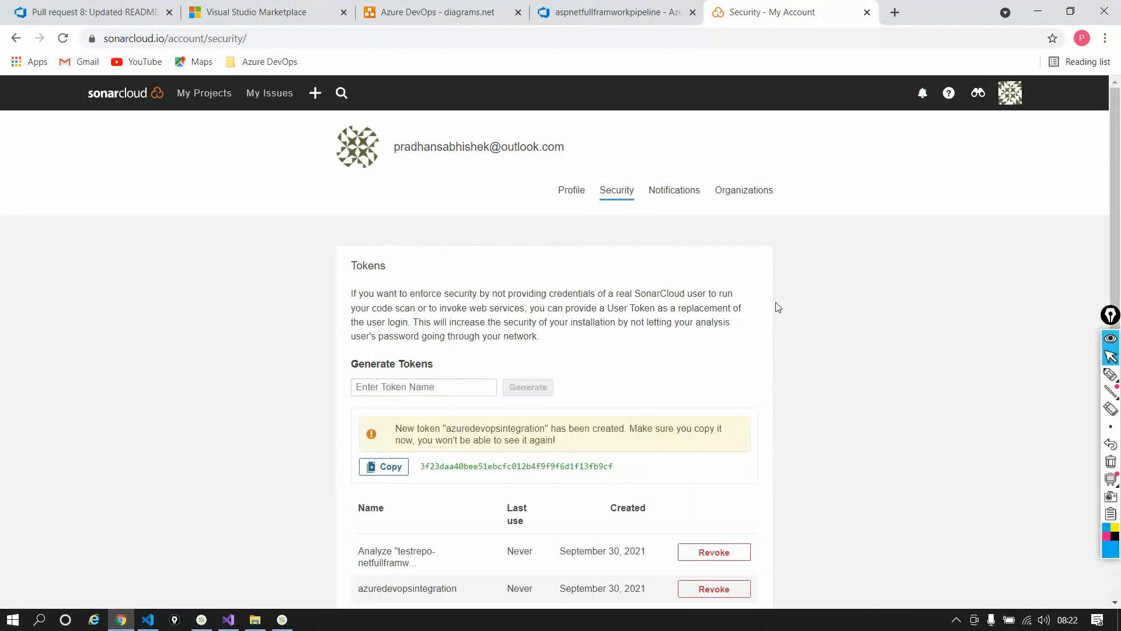
pyautogui.click(384, 466)
pyautogui.click(601, 12)
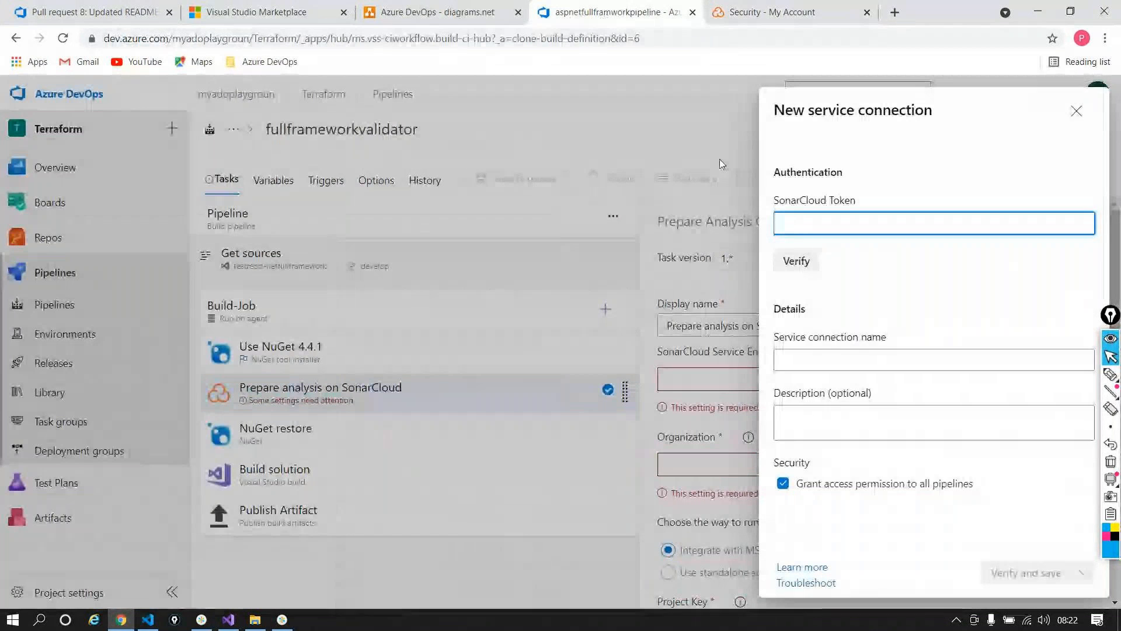
# Step: Paste the SonarCloud token into the service connection form and verify it
pyautogui.hotkey('ctrl', 'v')
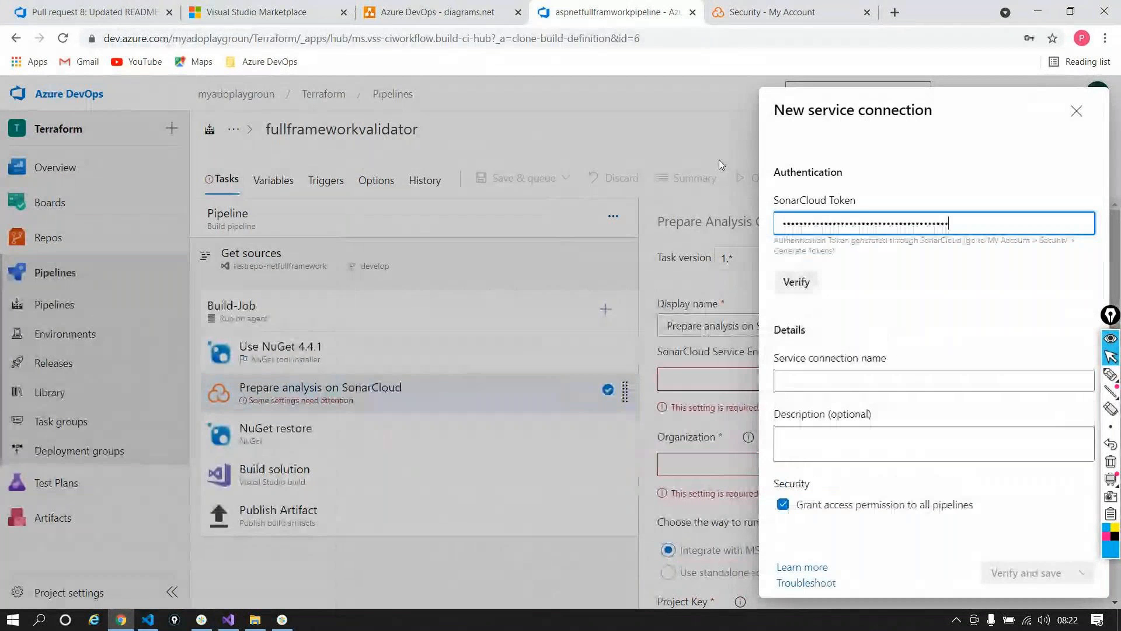
pyautogui.click(789, 282)
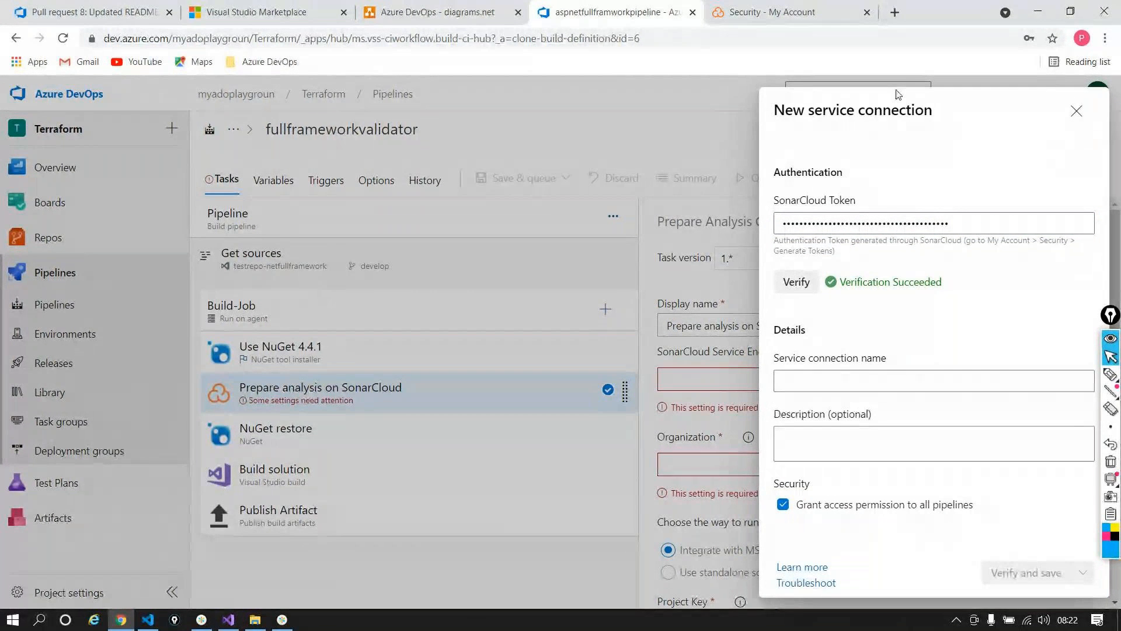
pyautogui.click(776, 8)
pyautogui.click(1011, 93)
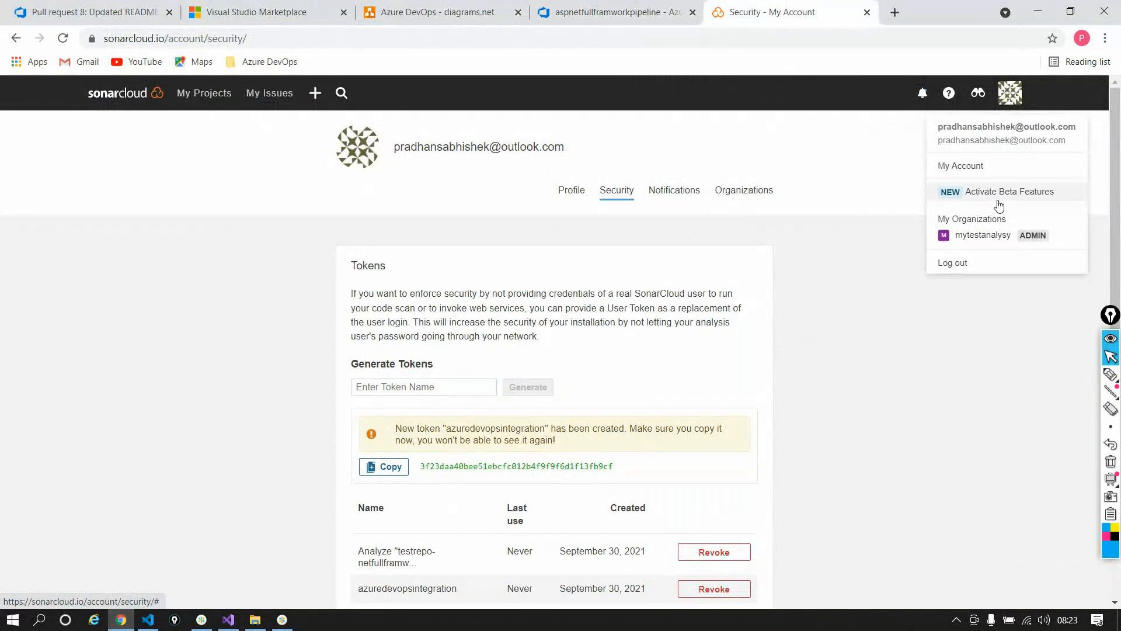
pyautogui.click(974, 171)
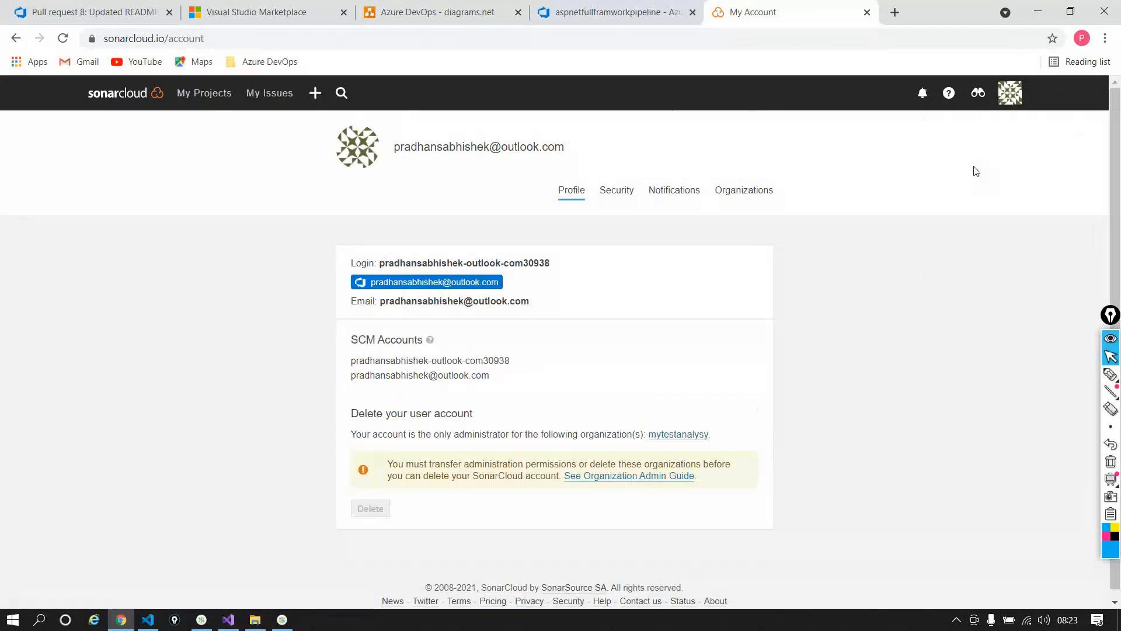
pyautogui.click(620, 203)
pyautogui.click(459, 385)
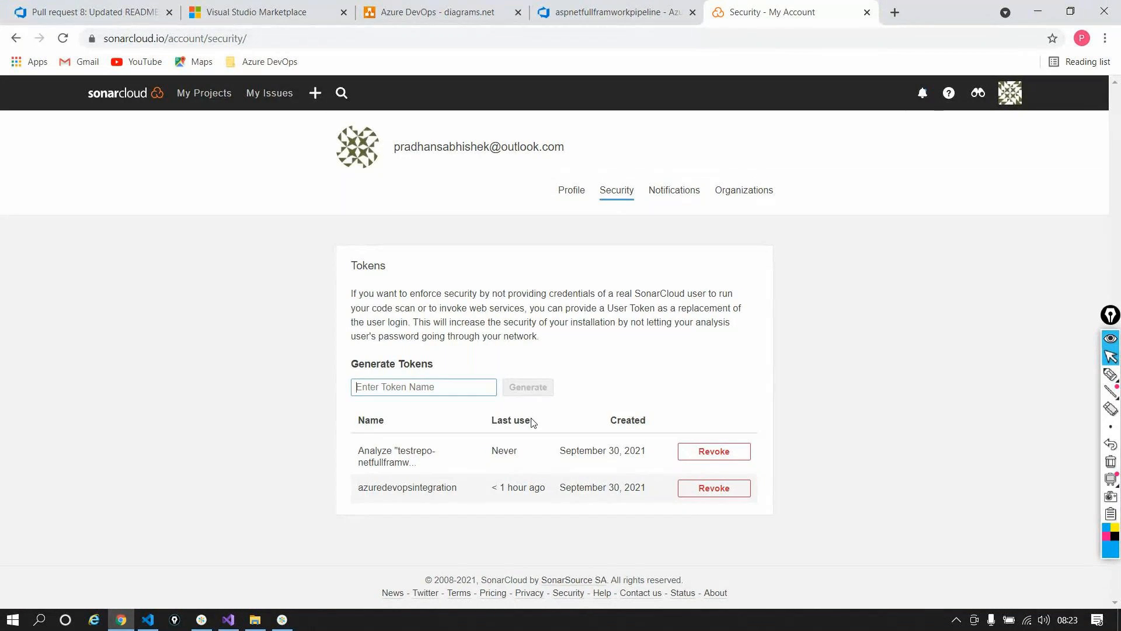
pyautogui.click(642, 14)
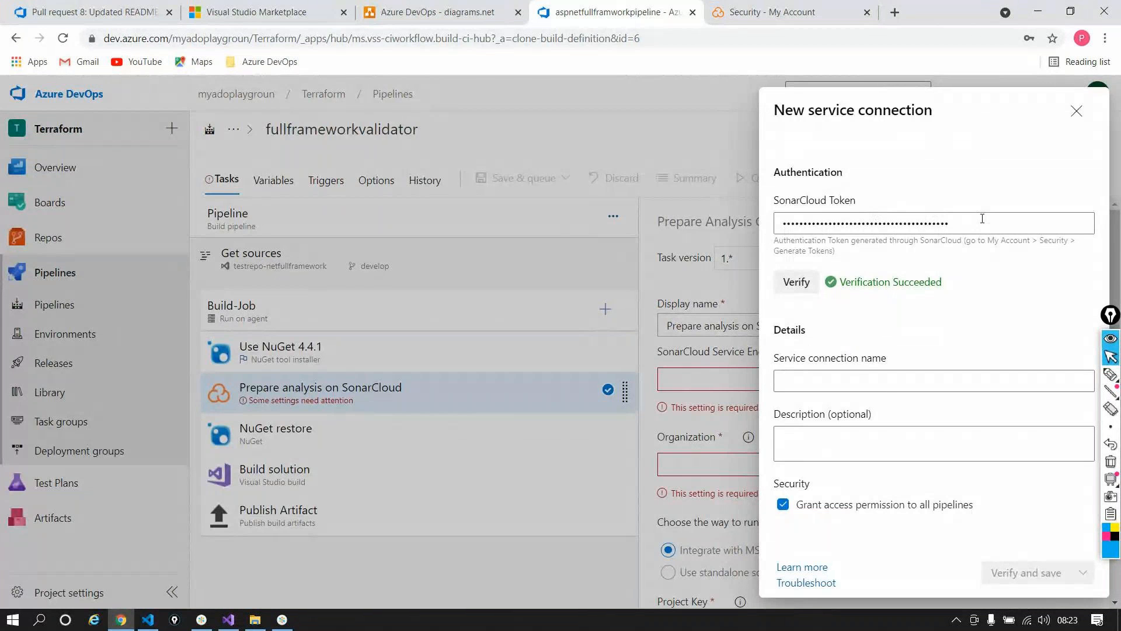
# Step: Name the connection Sonartestserviceconnection, then verify and save it
pyautogui.click(869, 383)
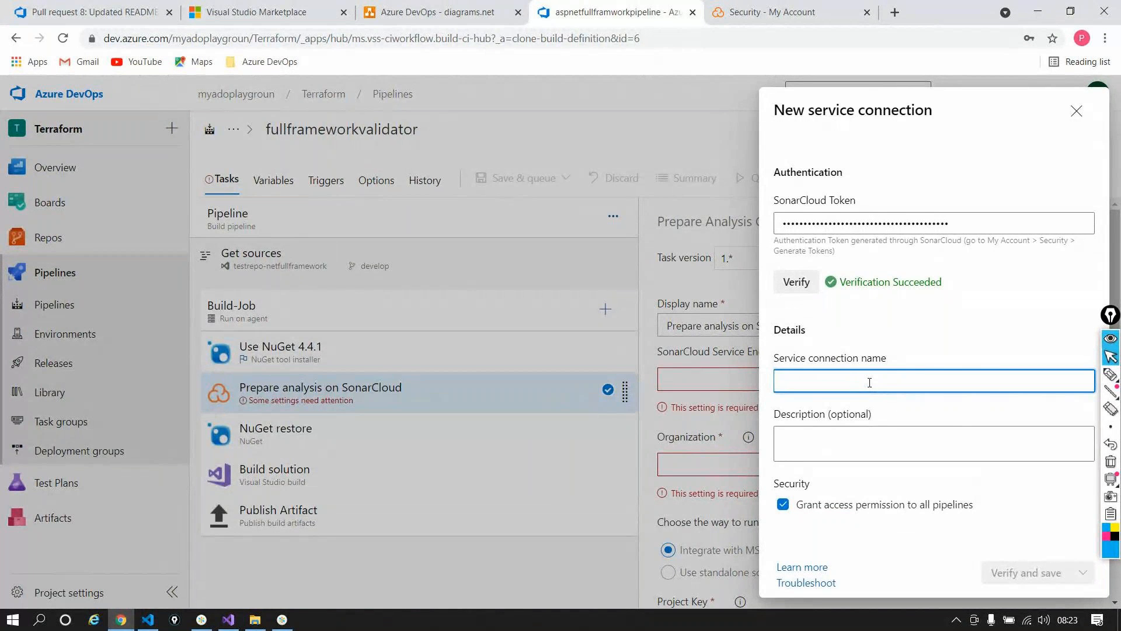
pyautogui.write('Sona')
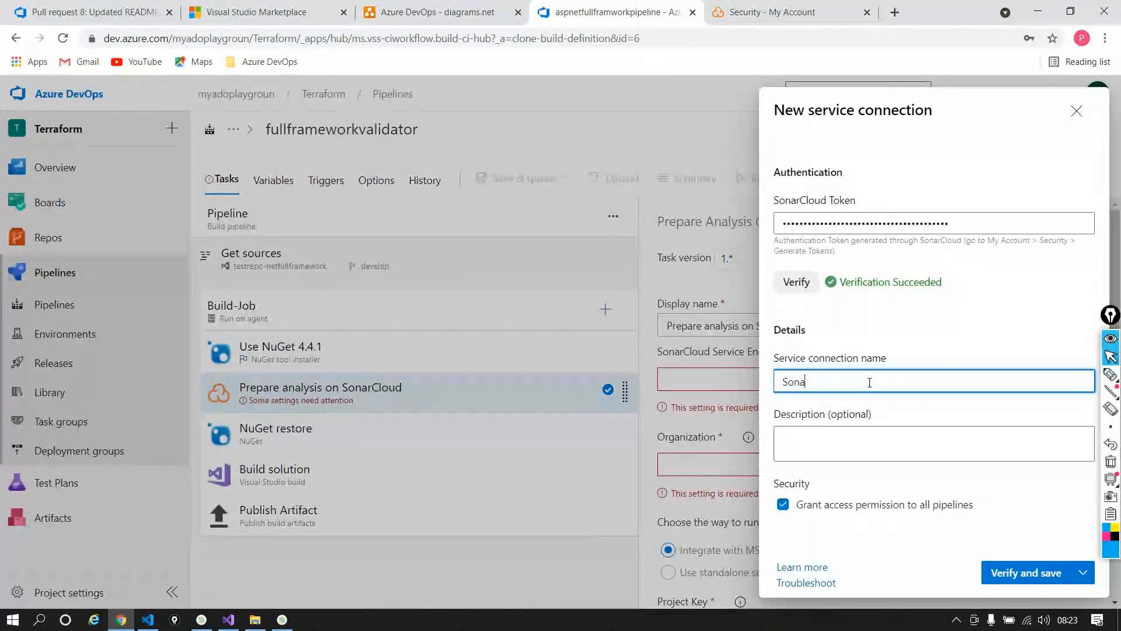
pyautogui.write('rtestservice')
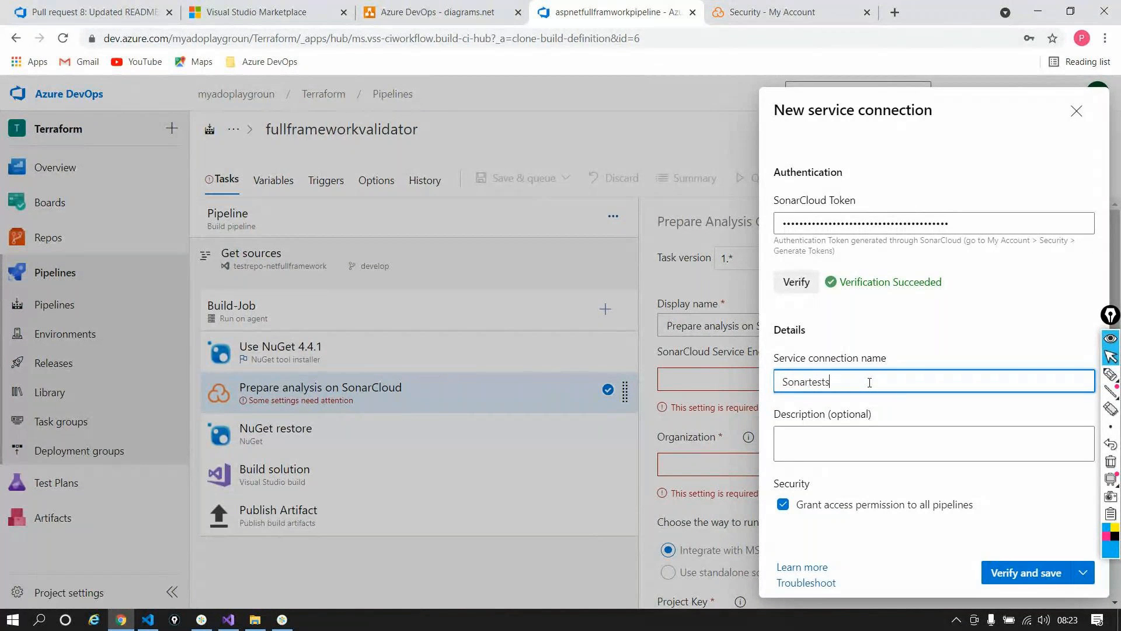
pyautogui.write('connection')
pyautogui.click(1042, 573)
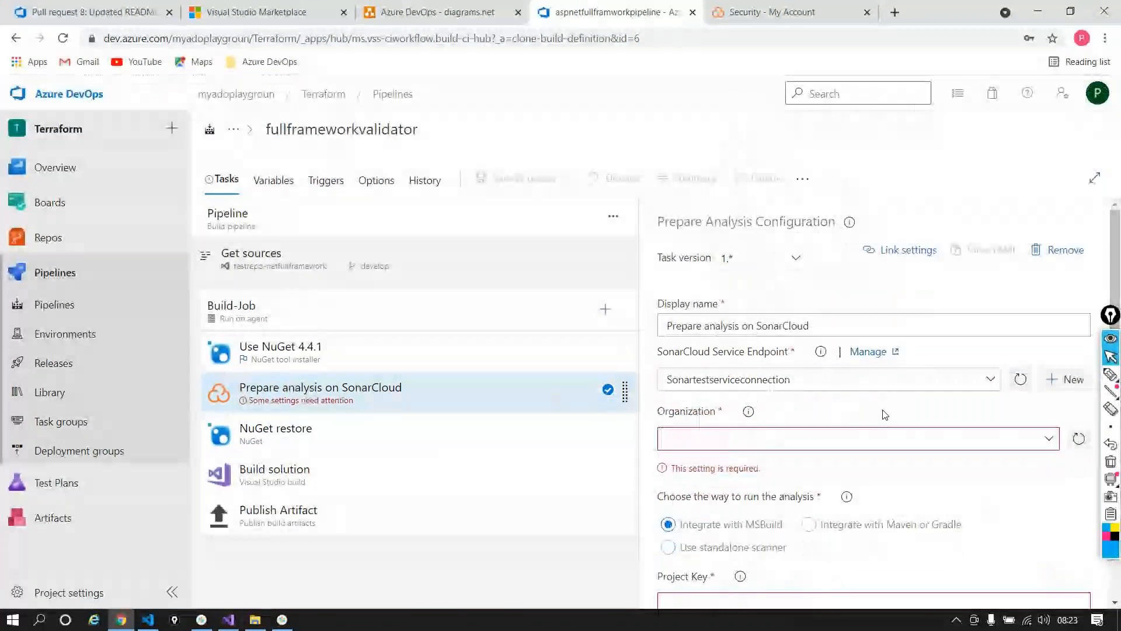
# Step: Set the SonarCloud task's organization to mytestanalysy, as shown in SonarCloud's account menu
pyautogui.scroll(-1, 885, 414)
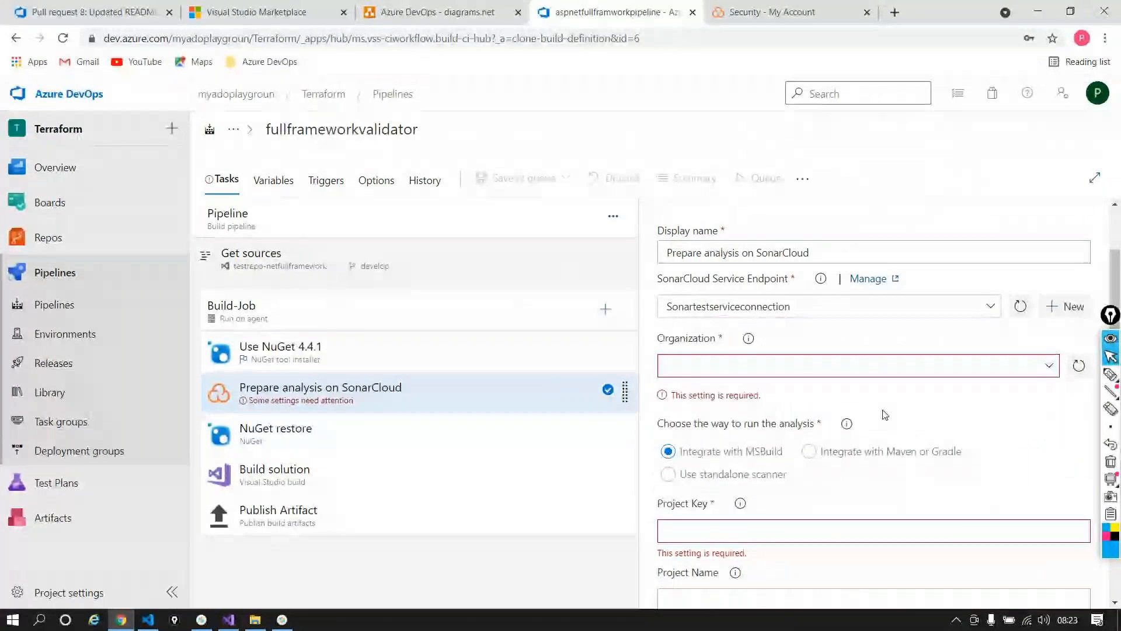
pyautogui.hotkey('ctrl', 'Tab')
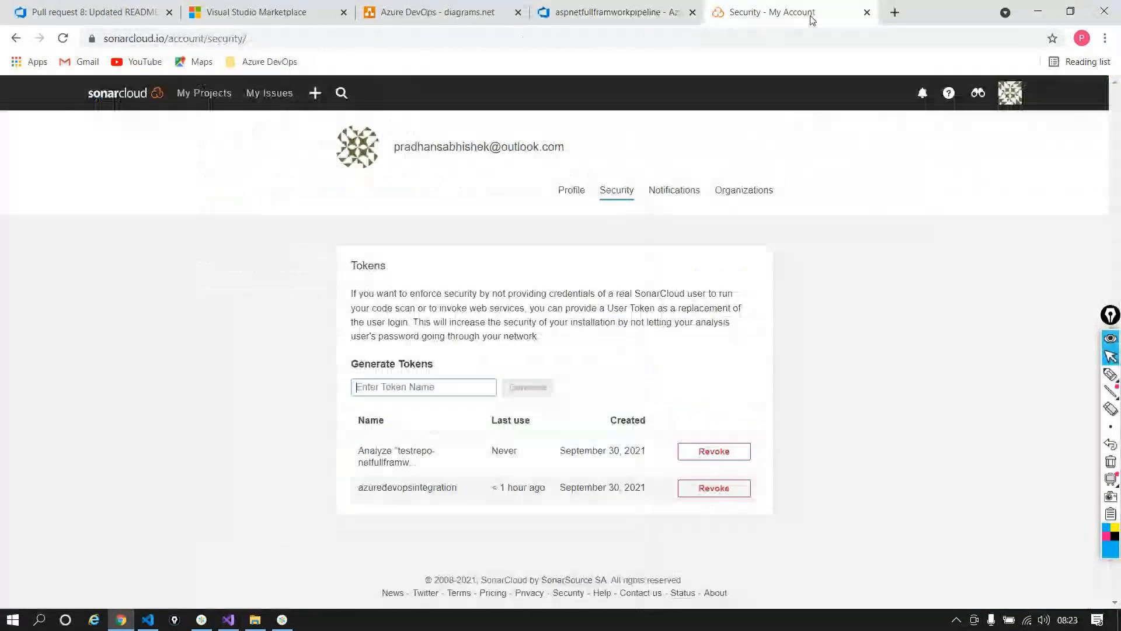
pyautogui.click(999, 92)
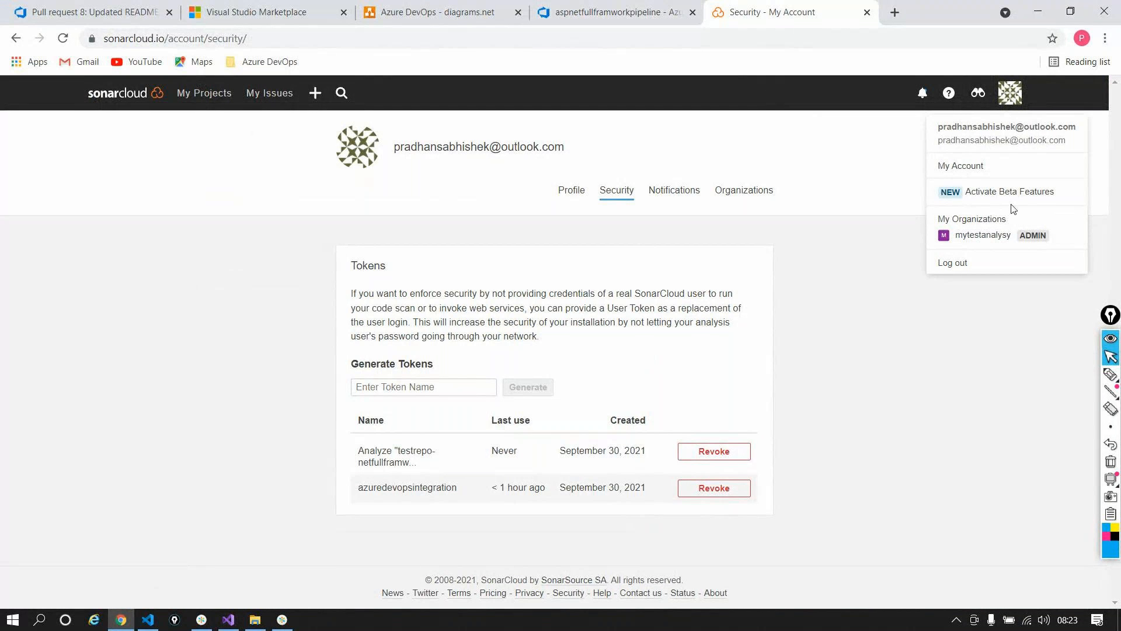
pyautogui.click(617, 13)
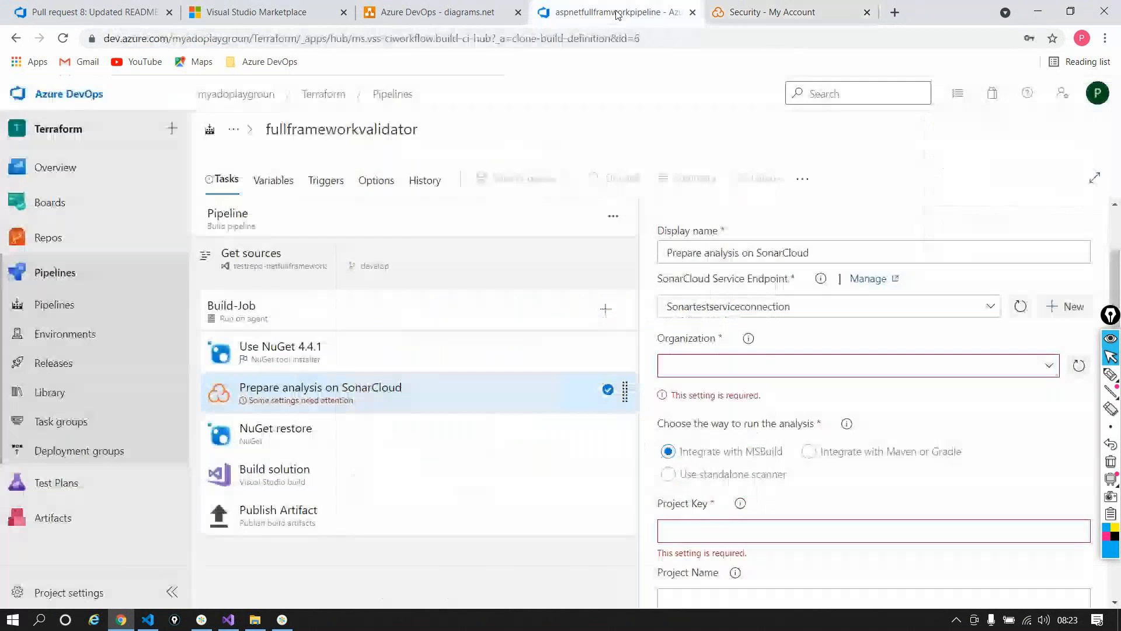
pyautogui.click(1052, 367)
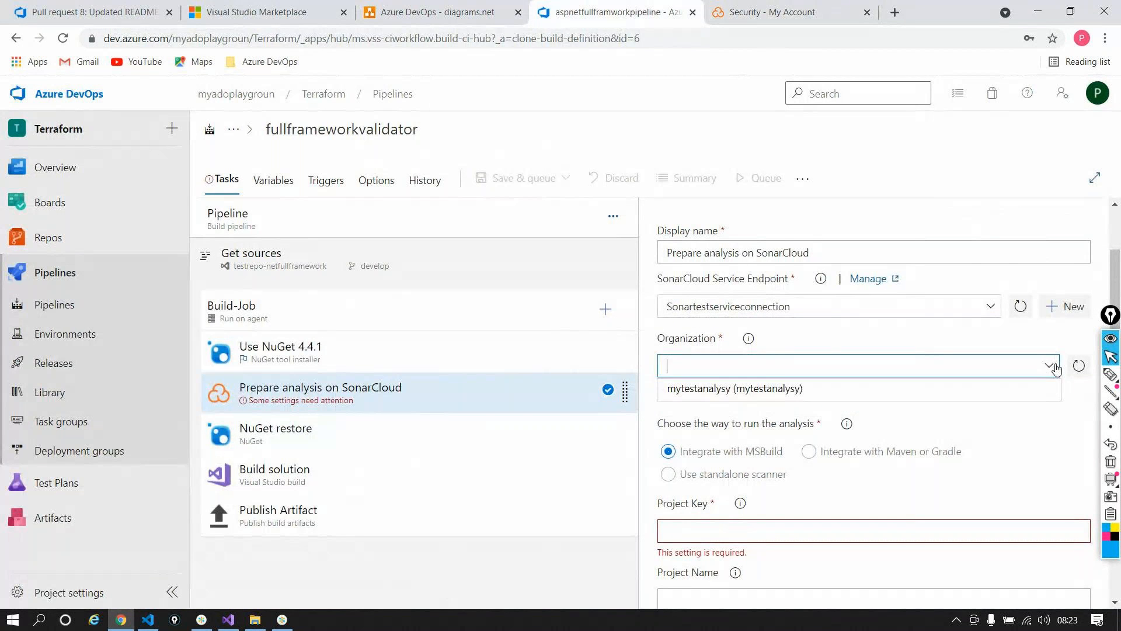
pyautogui.click(701, 390)
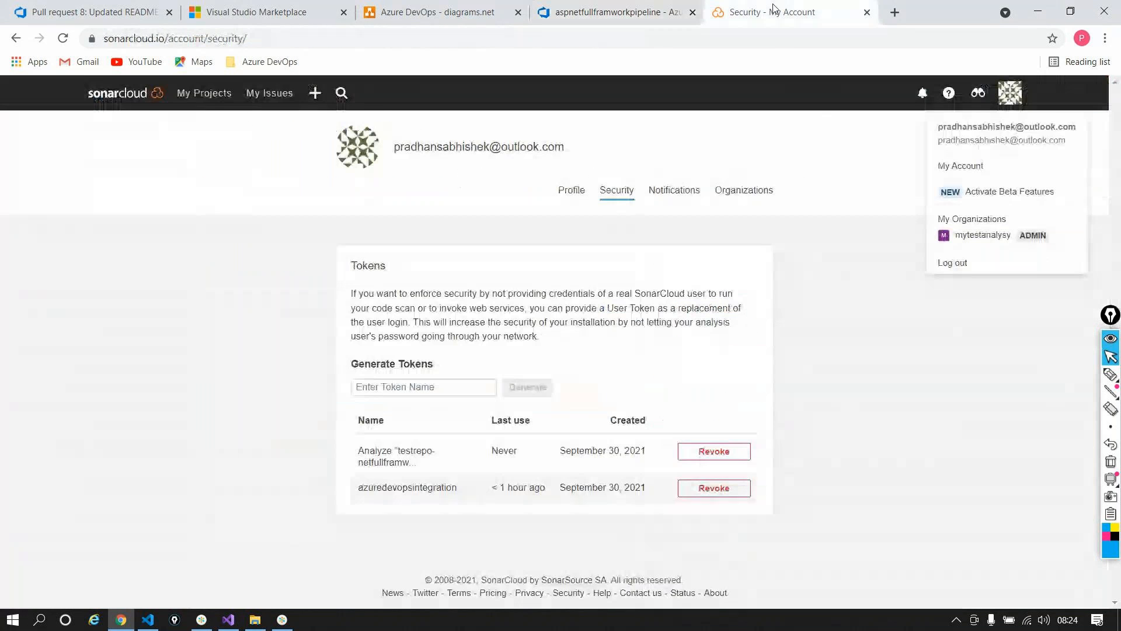
pyautogui.click(772, 12)
pyautogui.click(904, 292)
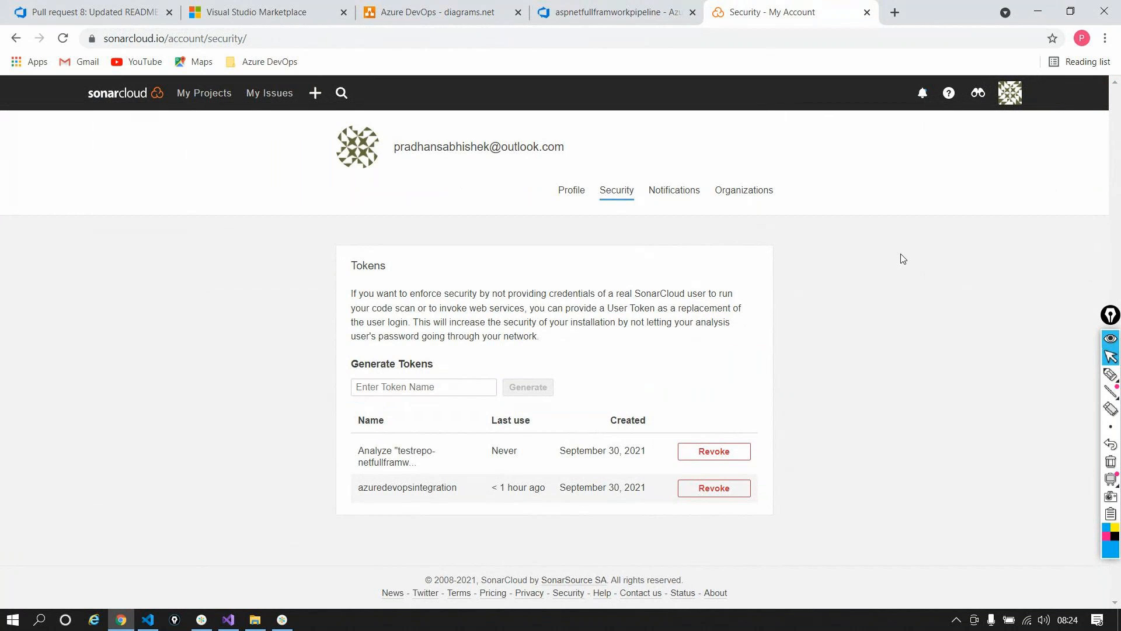
# Step: Copy the testrepo-netfullframwork project key from SonarCloud's Administration > Update Key page
pyautogui.click(591, 13)
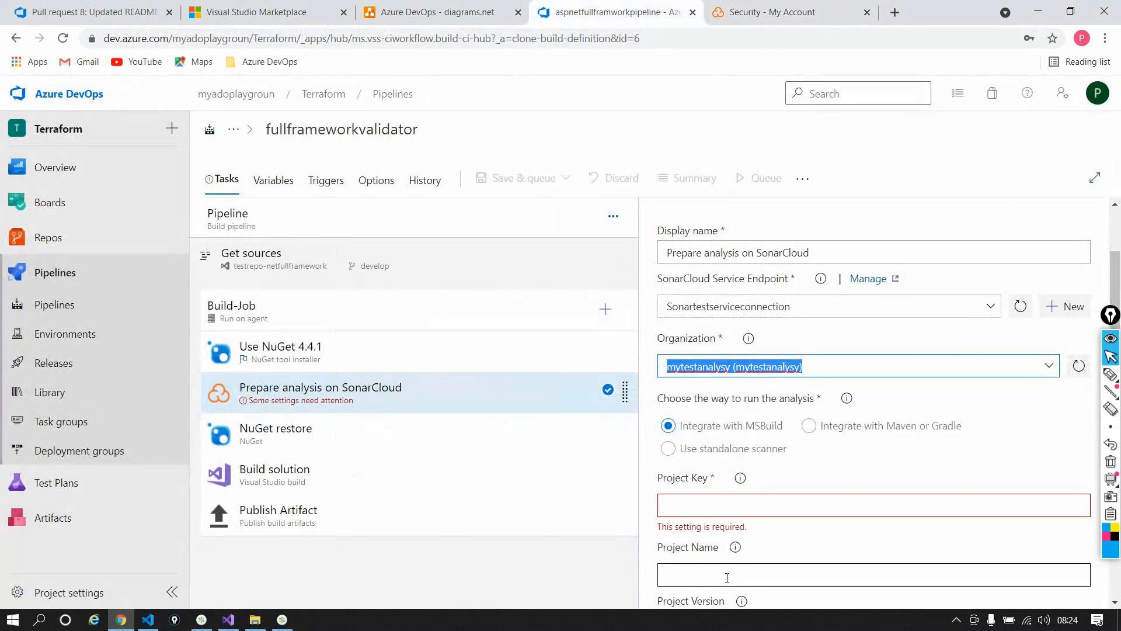
pyautogui.scroll(-2, 767, 431)
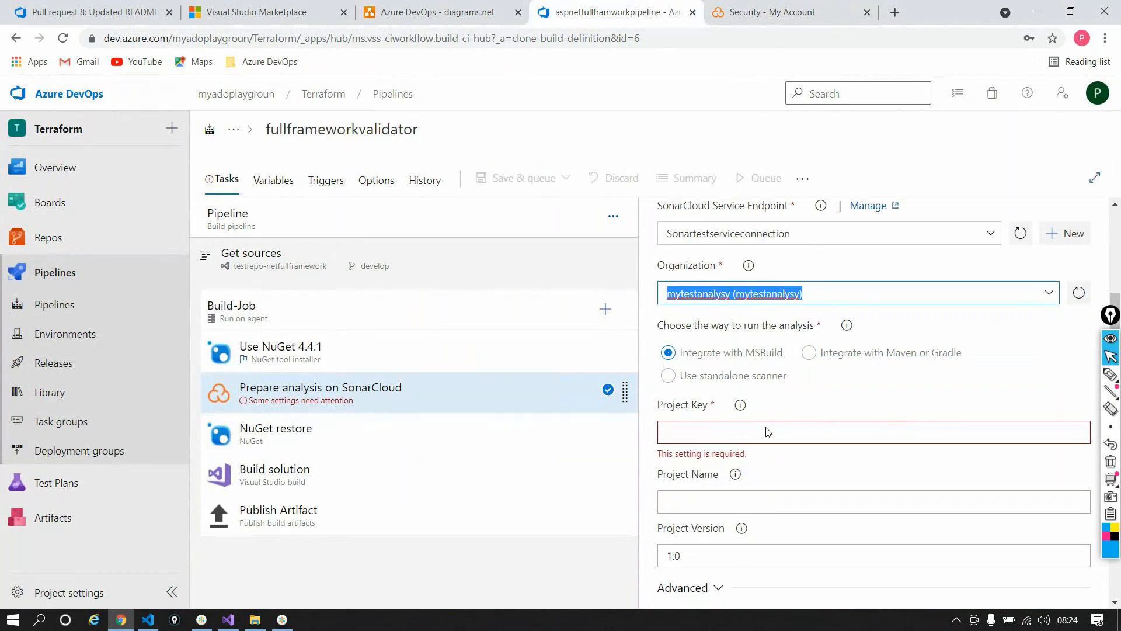
pyautogui.click(771, 12)
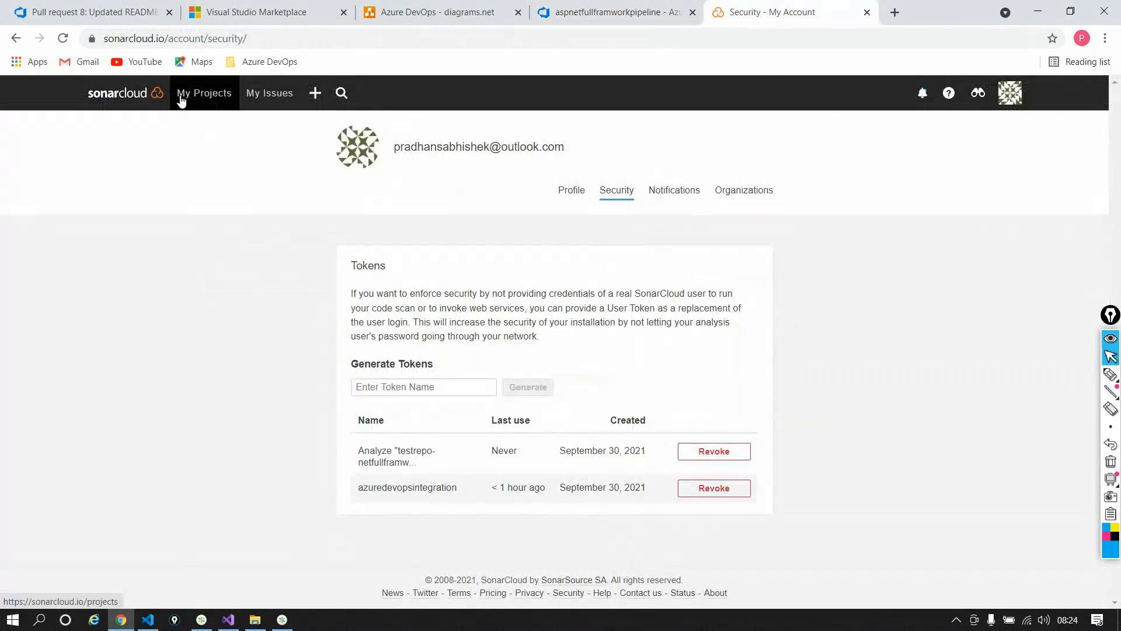
pyautogui.click(183, 95)
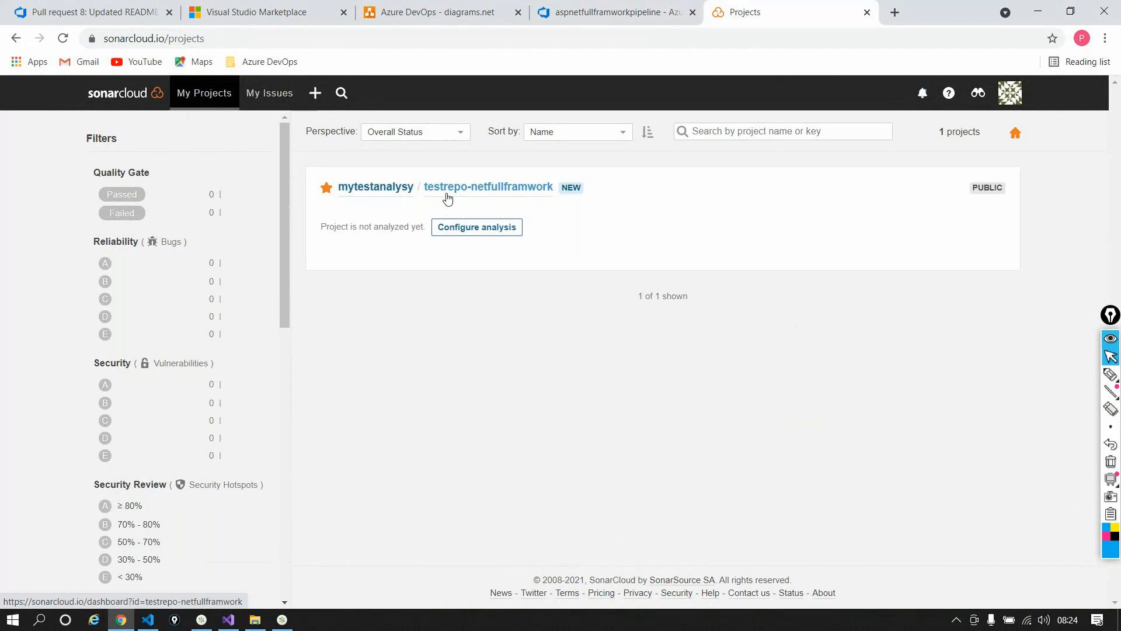
pyautogui.click(448, 195)
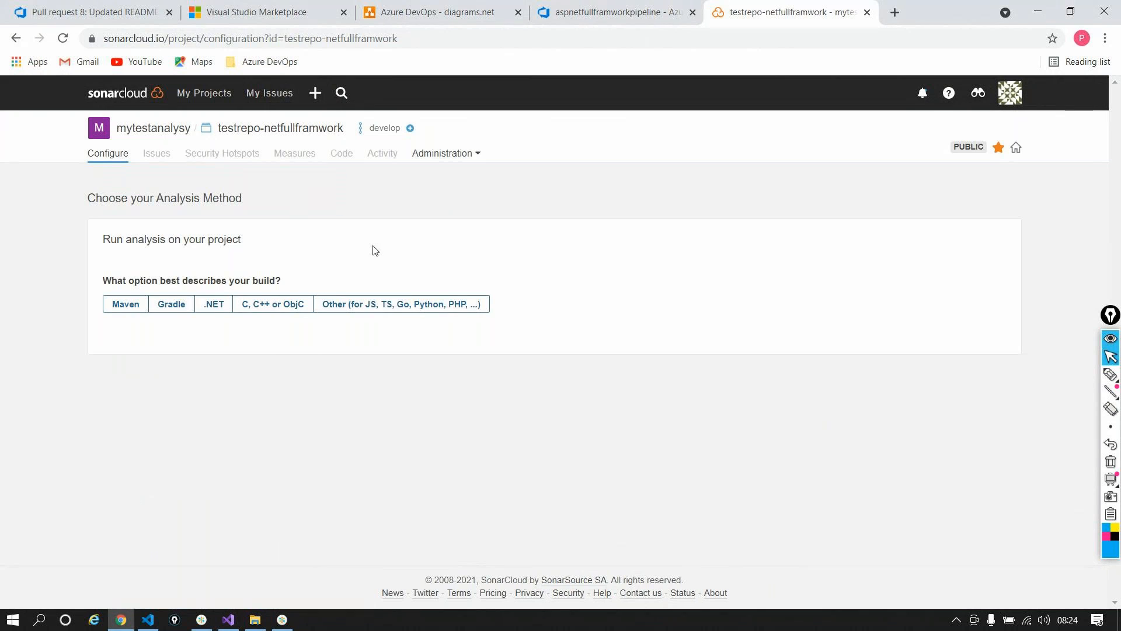
pyautogui.click(432, 159)
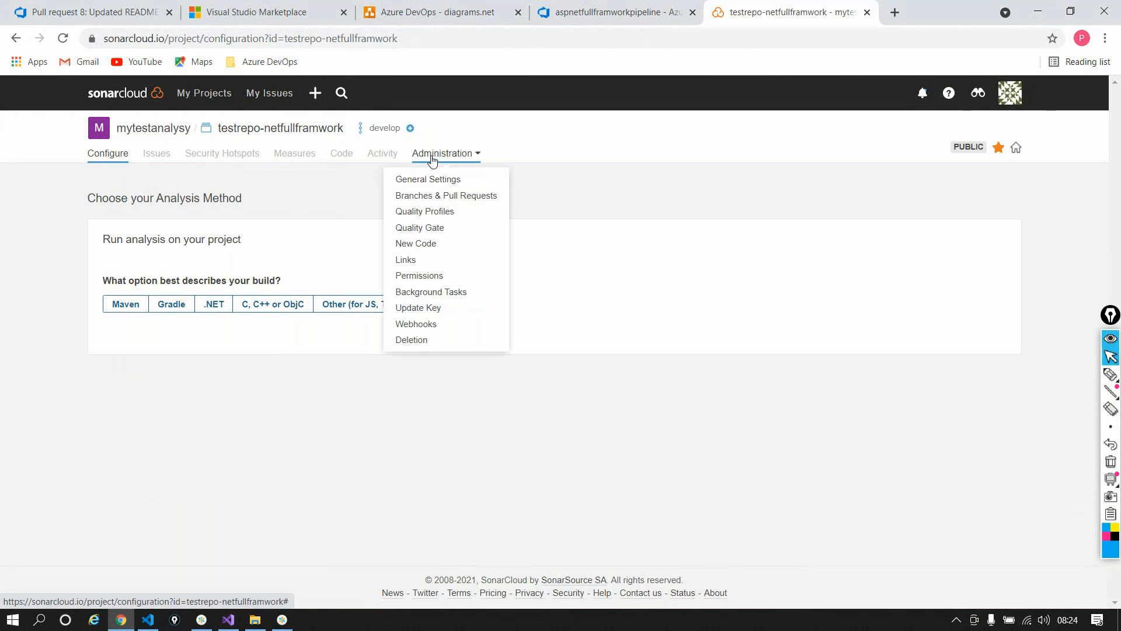
pyautogui.click(448, 314)
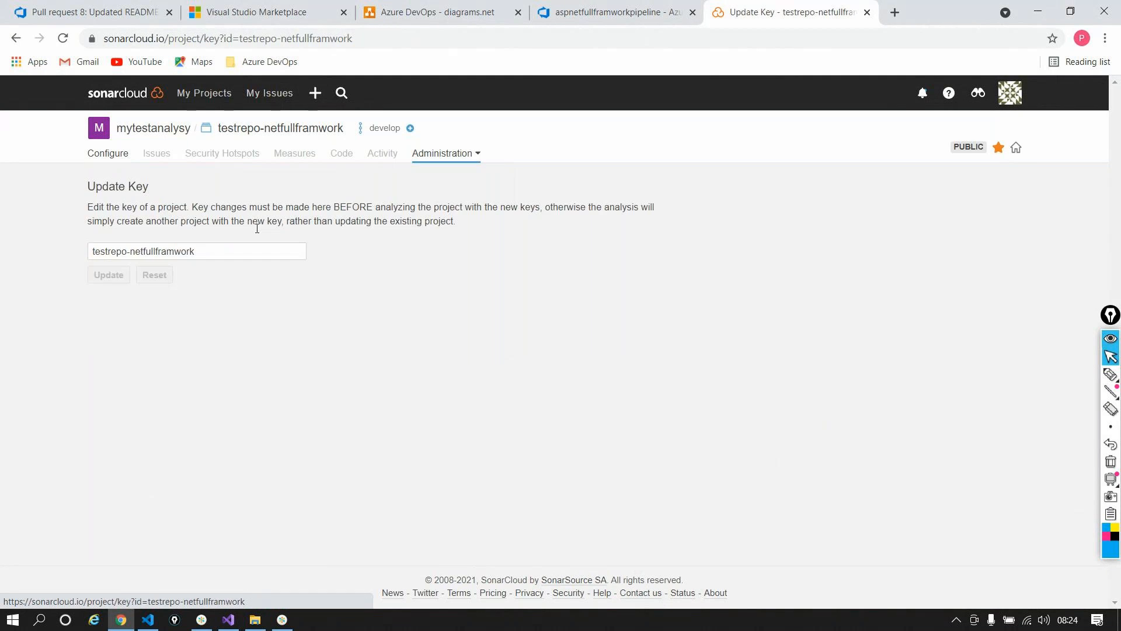
pyautogui.tripleClick(243, 251)
pyautogui.hotkey('ctrl', 'c')
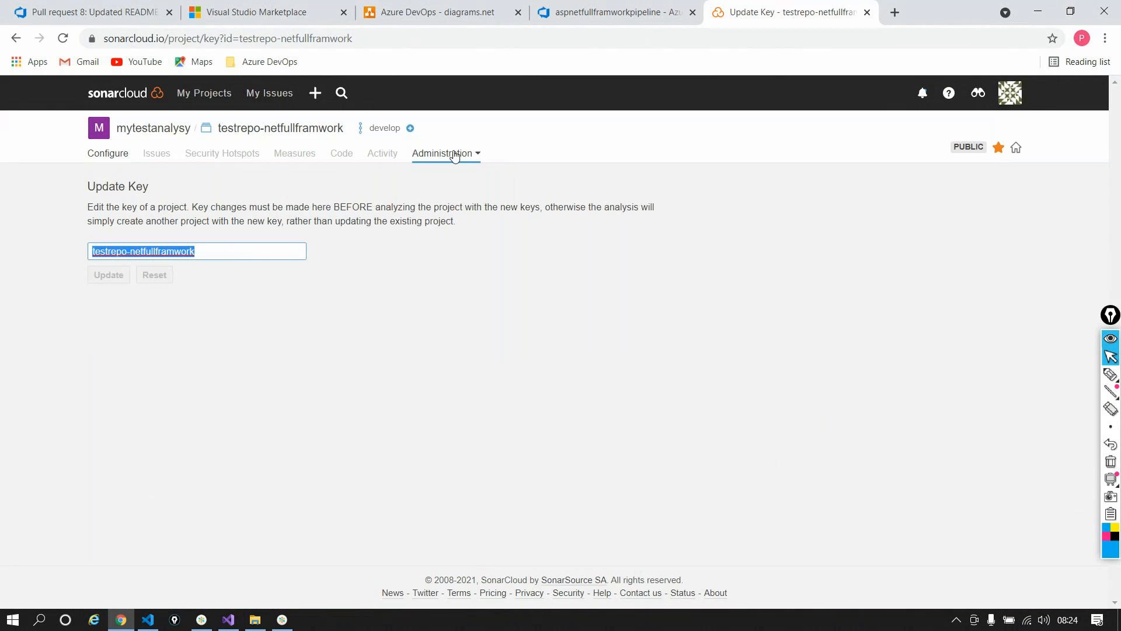
pyautogui.click(560, 12)
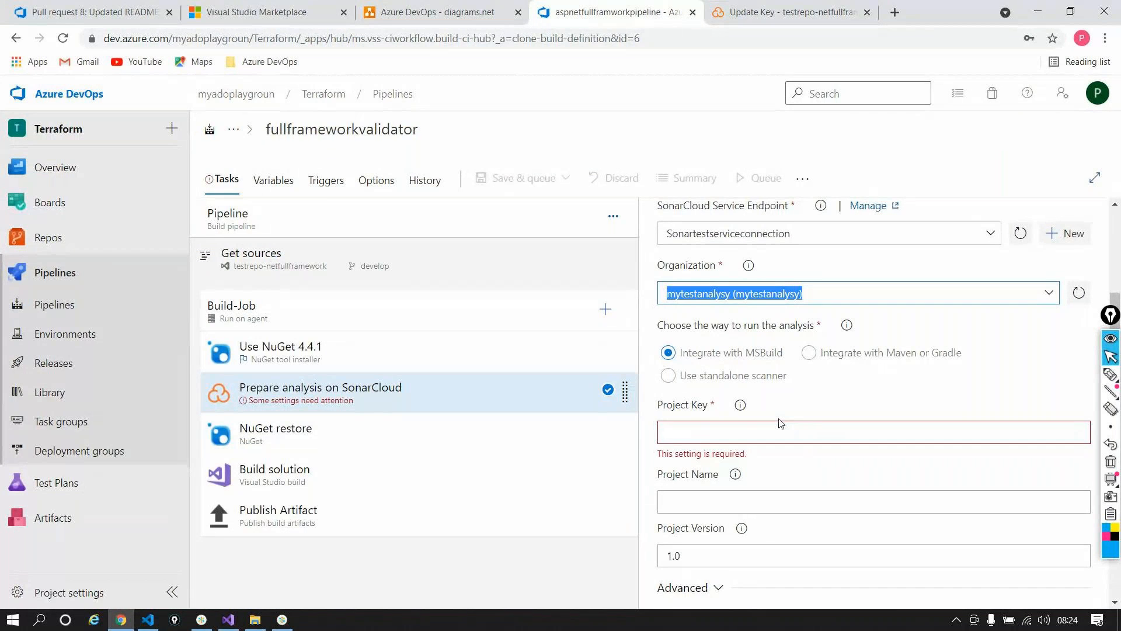
# Step: Clear the stray Organization paste and fill Project Key and Project Name with testrepo-netfullframwork
pyautogui.hotkey('ctrl', 'v')
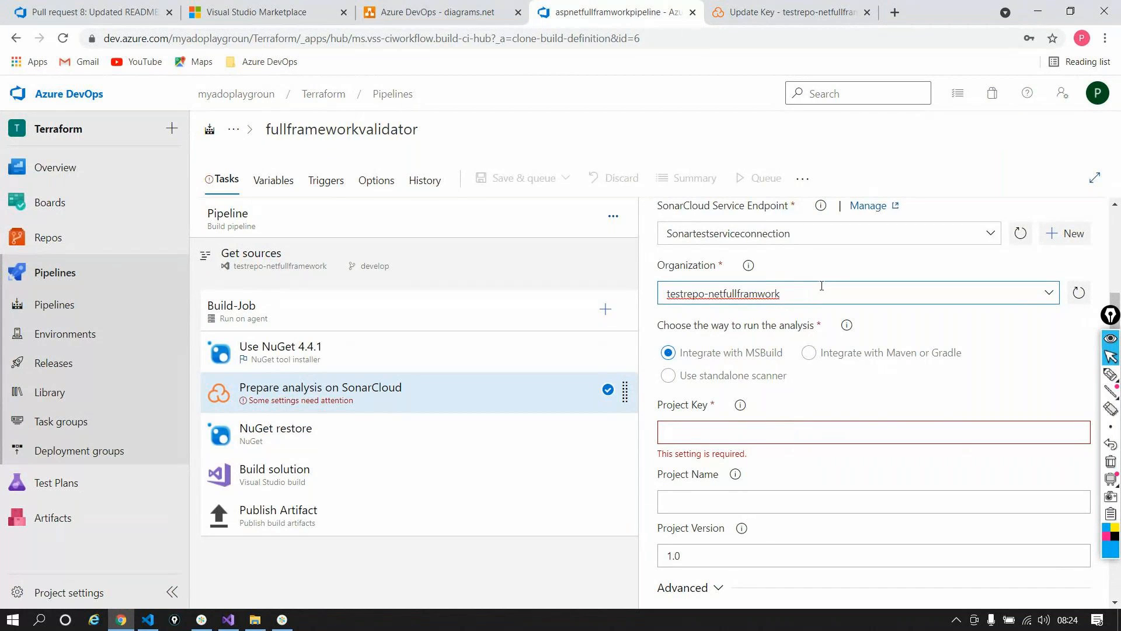
pyautogui.hotkey('ctrl', 'a')
pyautogui.hotkey('ctrl', 'c')
pyautogui.click(724, 429)
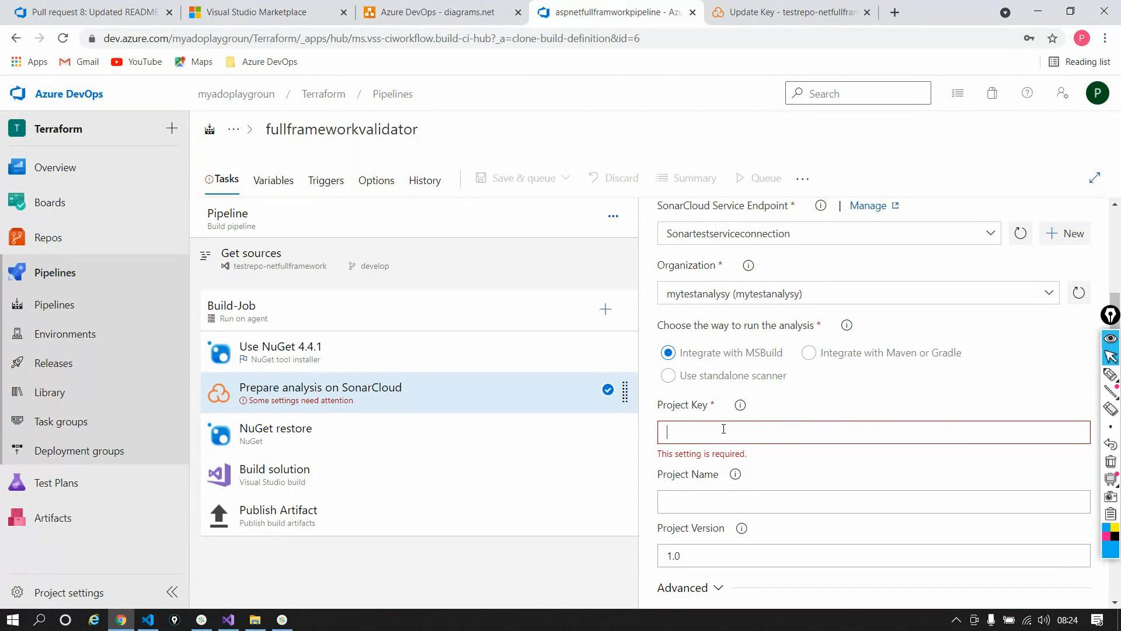
pyautogui.hotkey('ctrl', 'v')
pyautogui.click(777, 488)
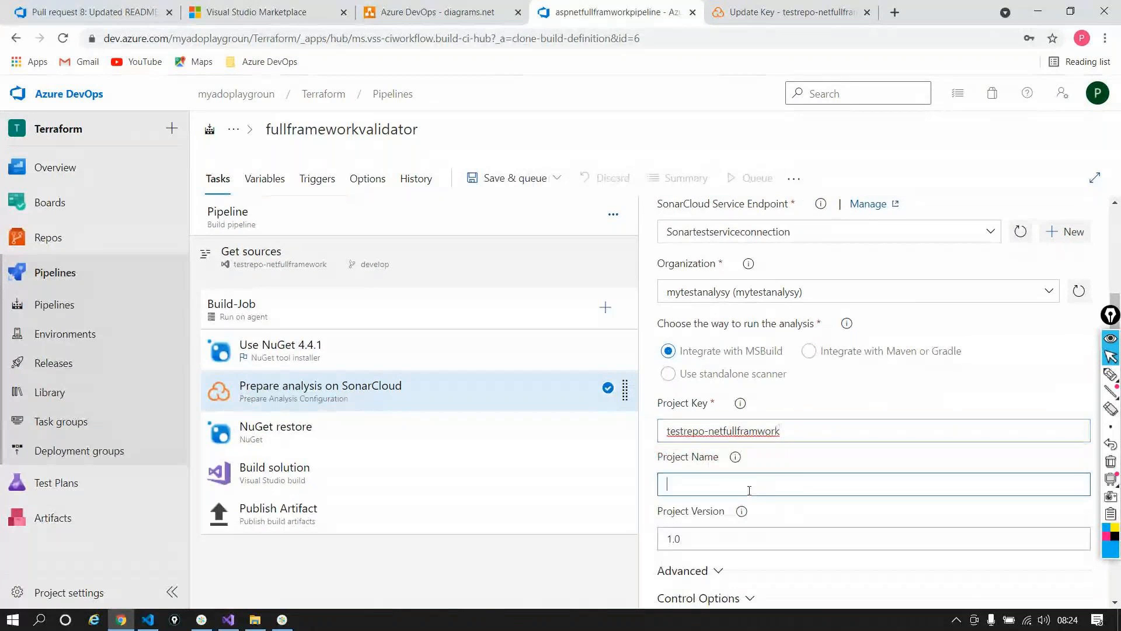
pyautogui.hotkey('ctrl', 'v')
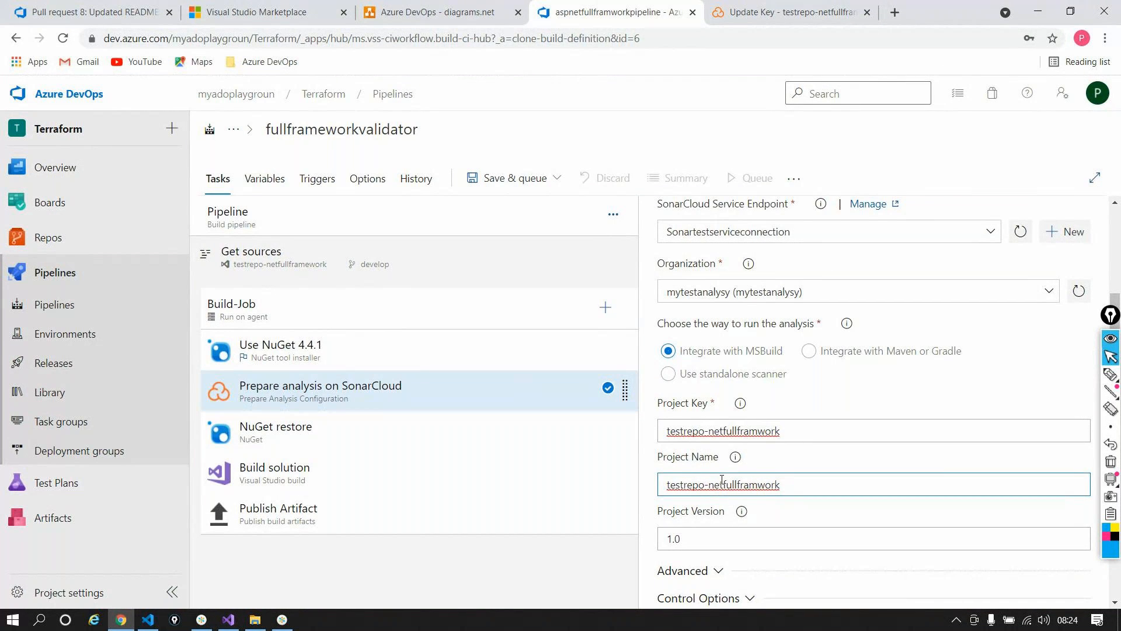
pyautogui.scroll(-2, 764, 435)
pyautogui.scroll(4, 764, 435)
pyautogui.scroll(1, 765, 434)
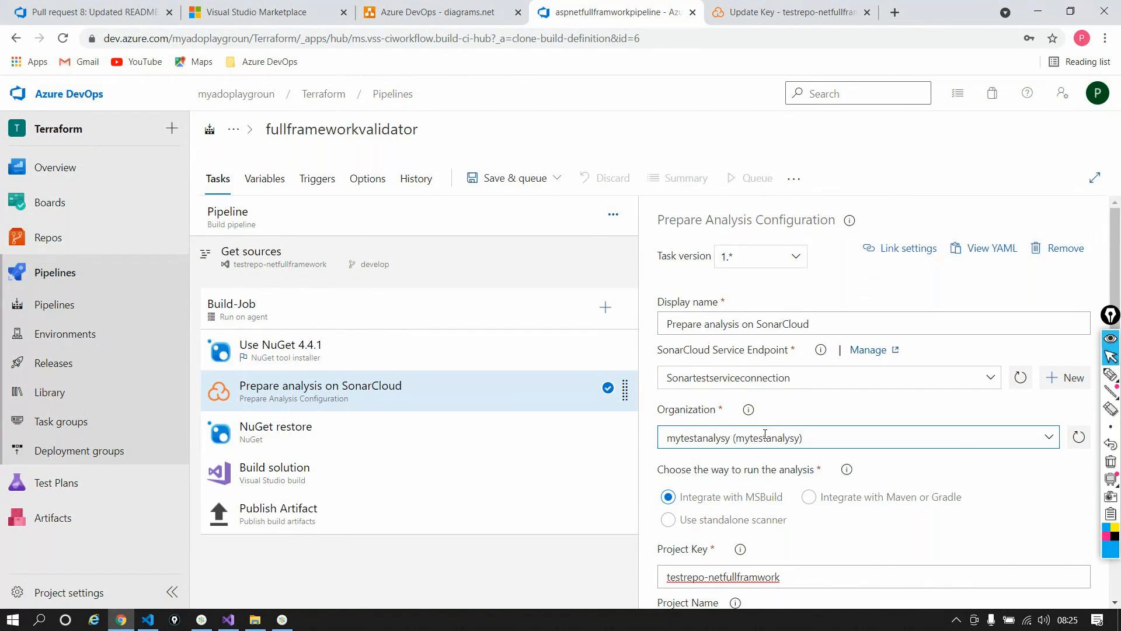
# Step: Add the SonarCloud Run Code Analysis task and position it after Build solution
pyautogui.click(604, 311)
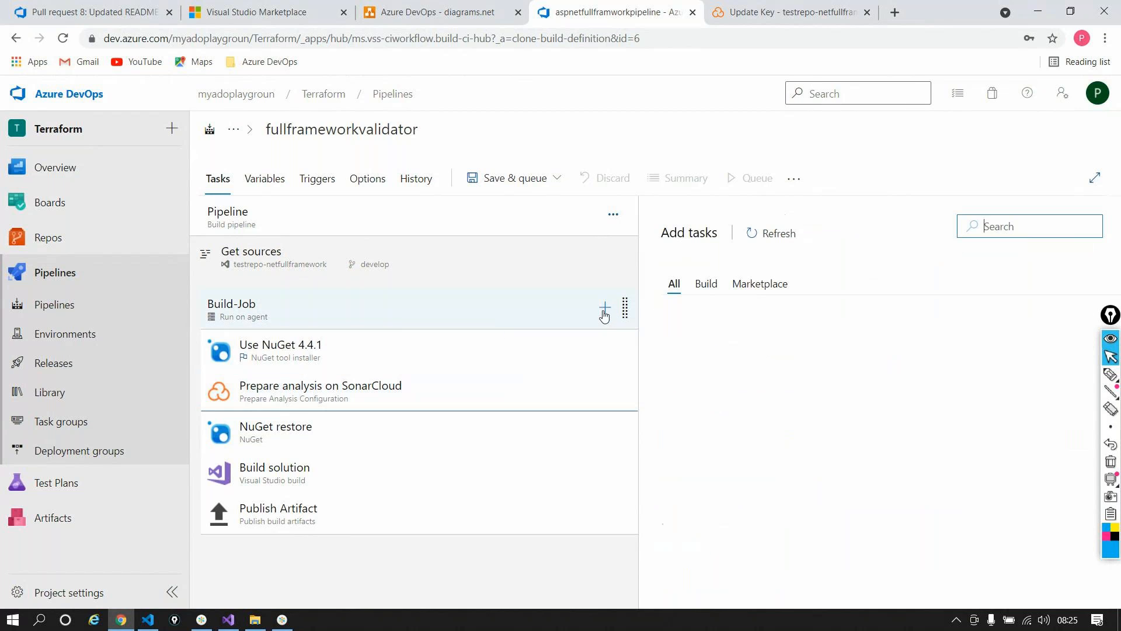
pyautogui.write('Sonar')
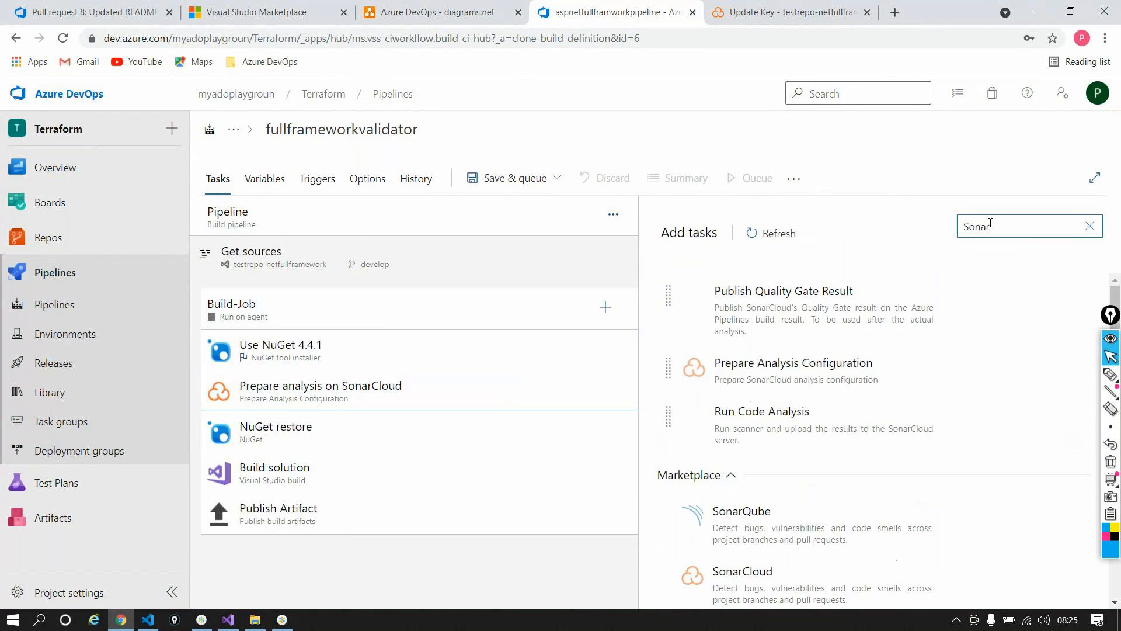
pyautogui.moveTo(914, 350)
pyautogui.moveTo(930, 427)
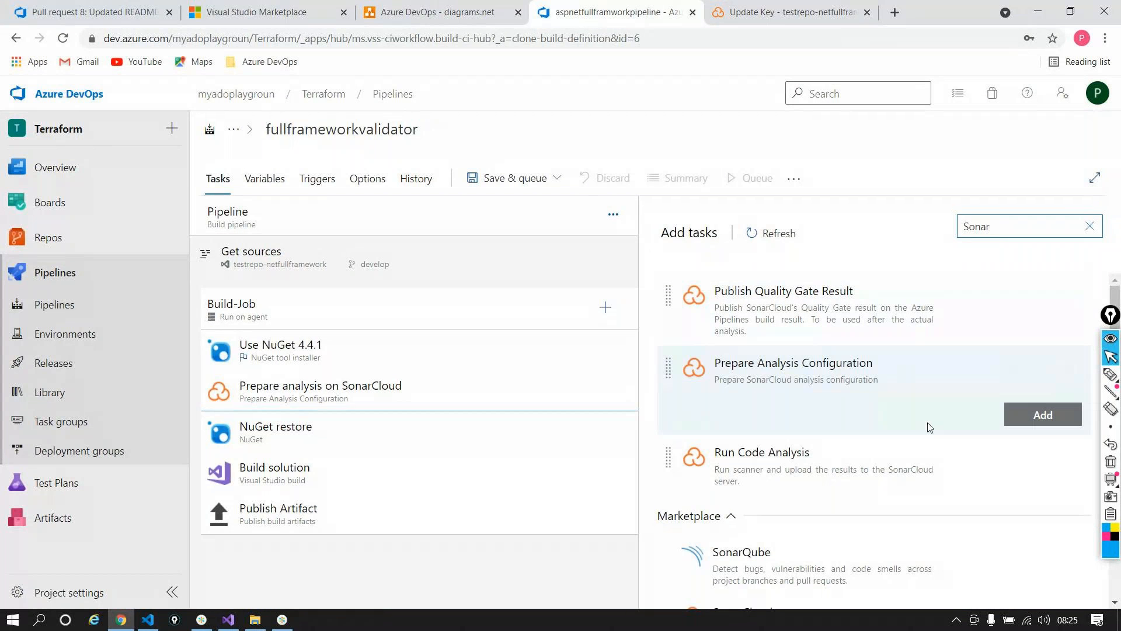
pyautogui.click(1043, 474)
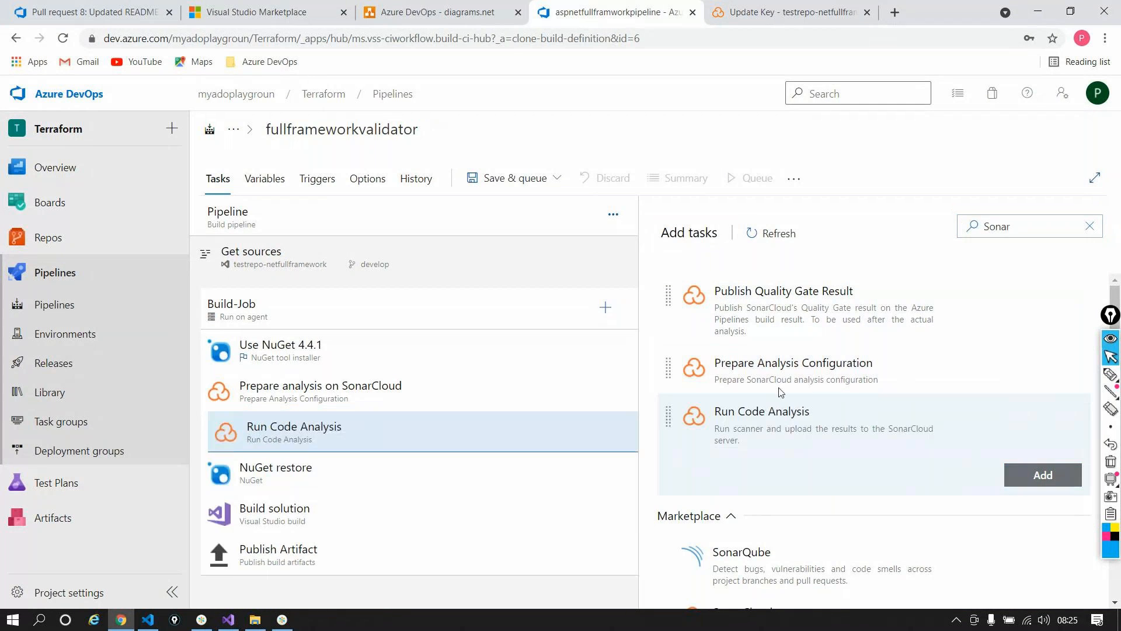
pyautogui.moveTo(371, 443); pyautogui.dragTo(353, 528)
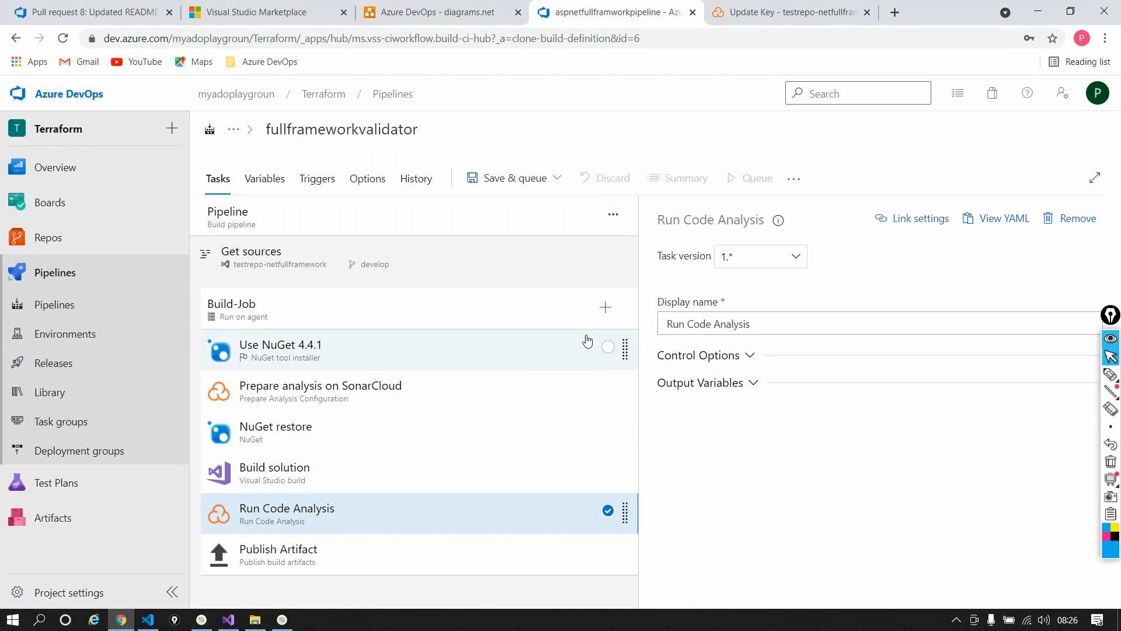
# Step: Add Publish Quality Gate Result from a 'sonar' search, then review it and Publish Artifact
pyautogui.click(605, 308)
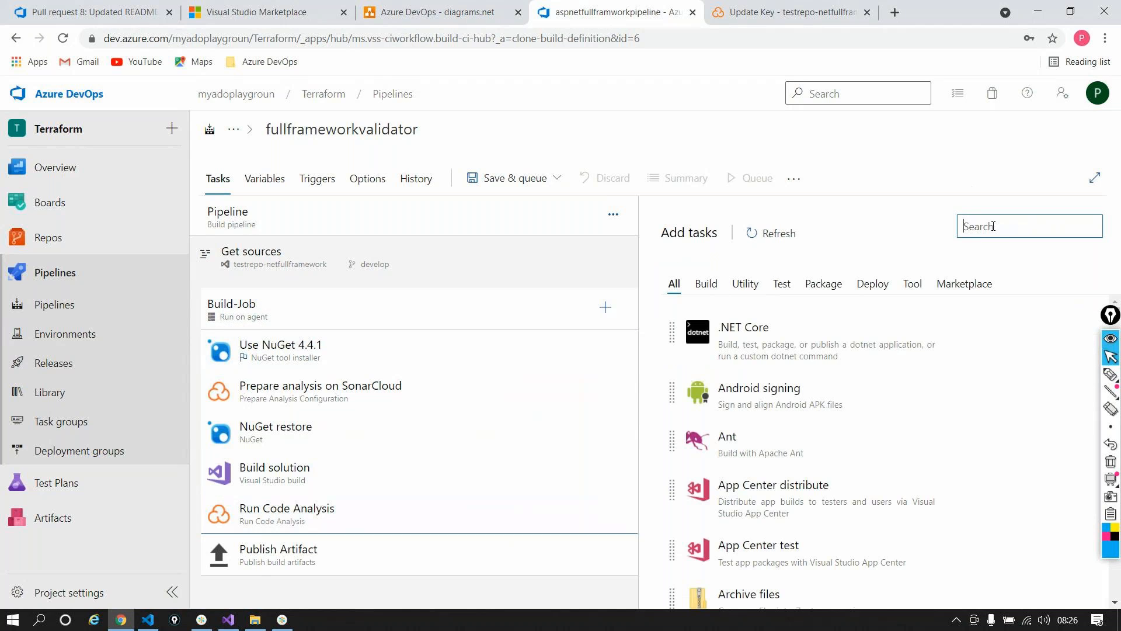
pyautogui.write('sonar')
pyautogui.click(1043, 366)
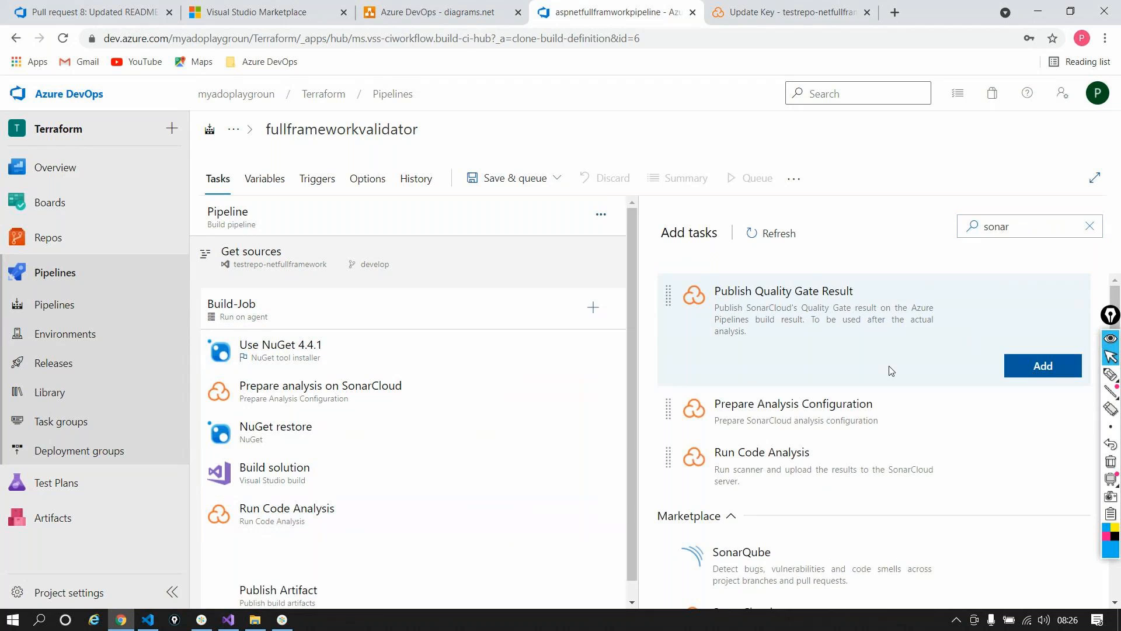
pyautogui.scroll(-1, 414, 476)
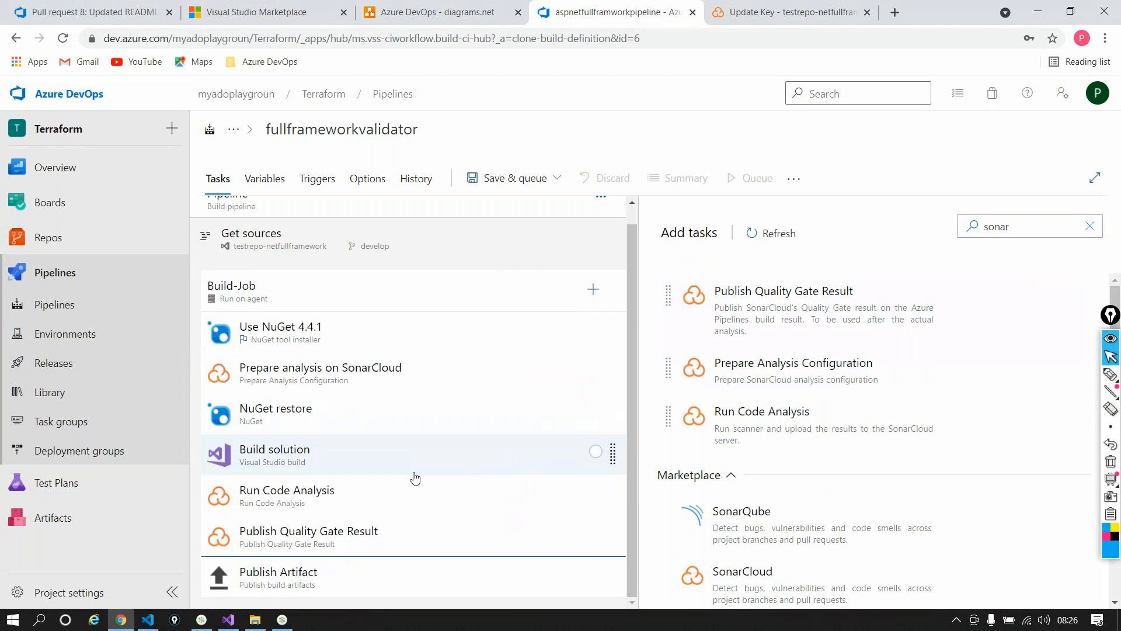
pyautogui.click(424, 554)
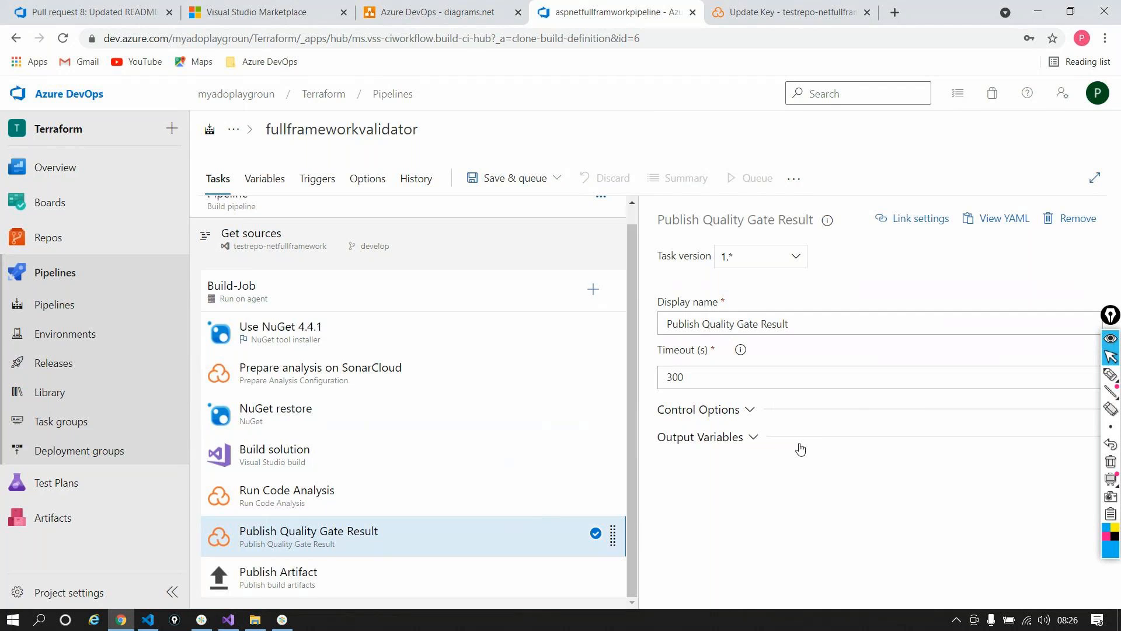
pyautogui.click(370, 130)
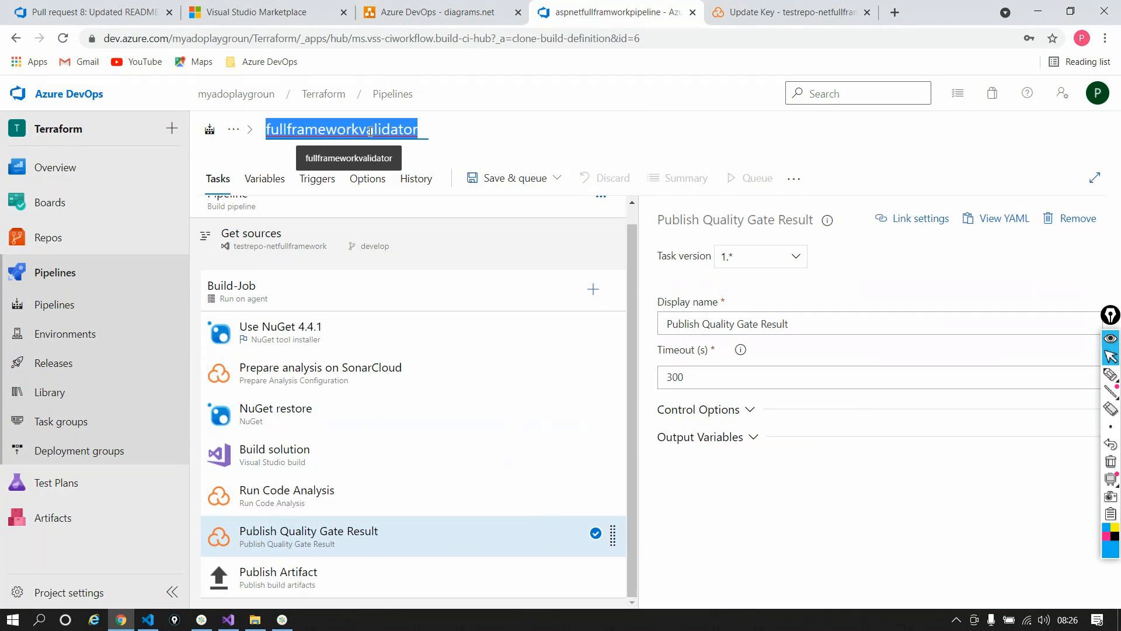
pyautogui.click(356, 579)
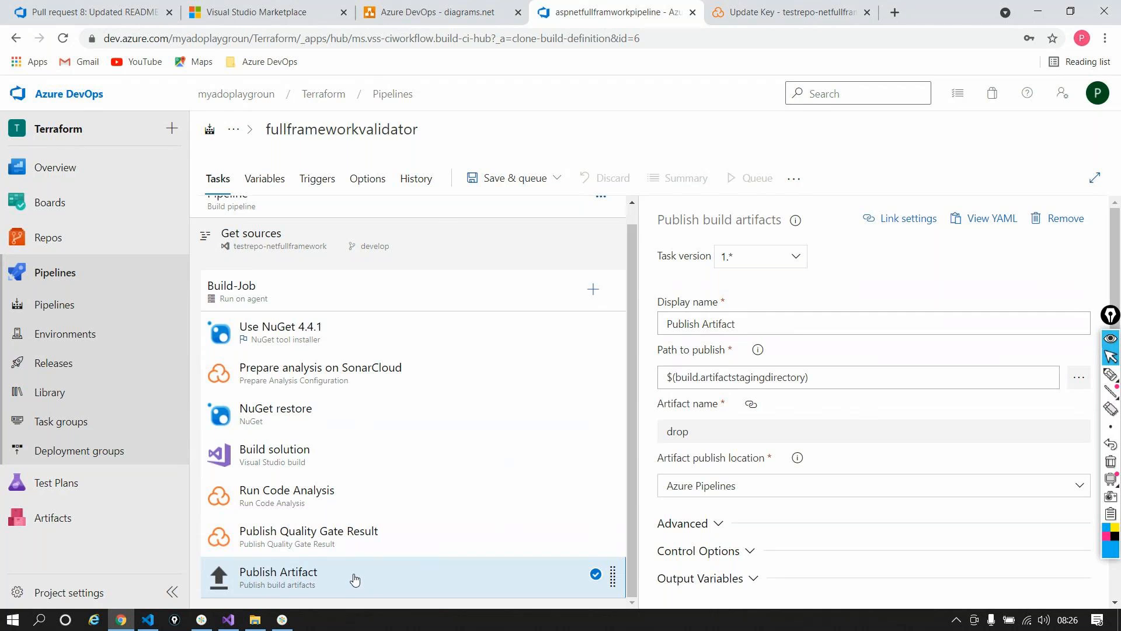
# Step: Remove the Publish Artifact task from fullframeworkvalidator's Build-Job
pyautogui.rightClick(355, 580)
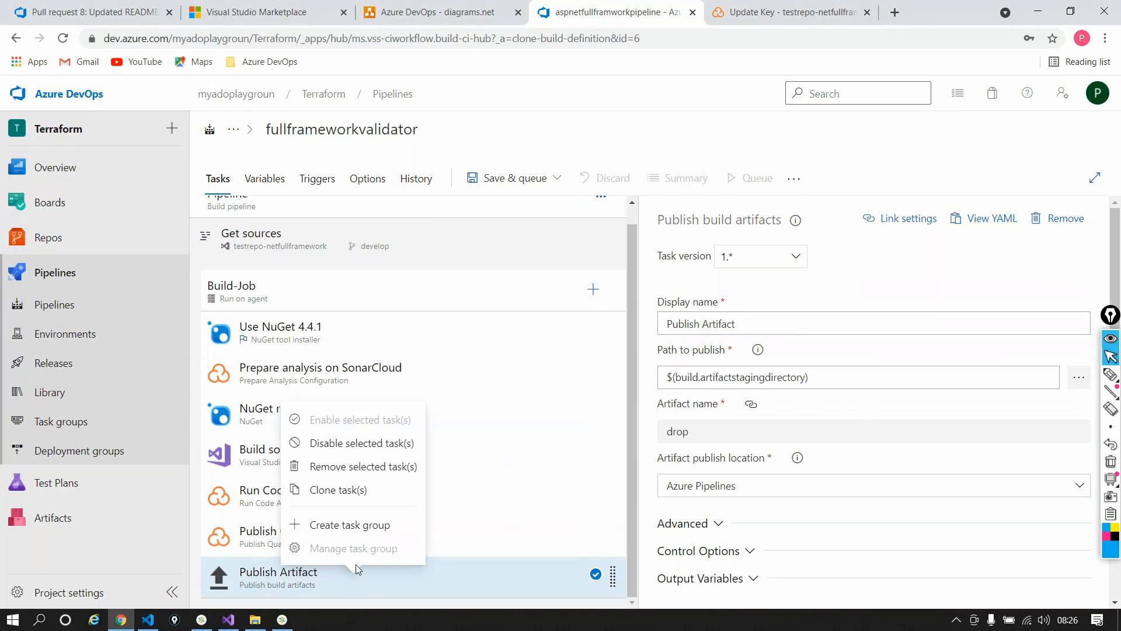
pyautogui.click(353, 466)
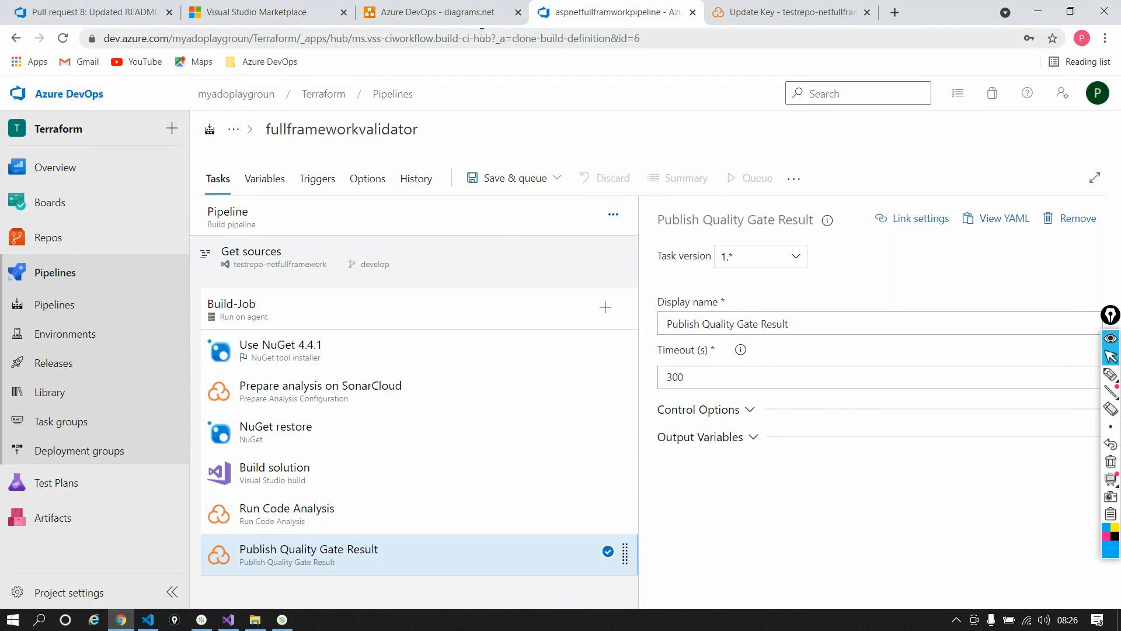
pyautogui.click(438, 12)
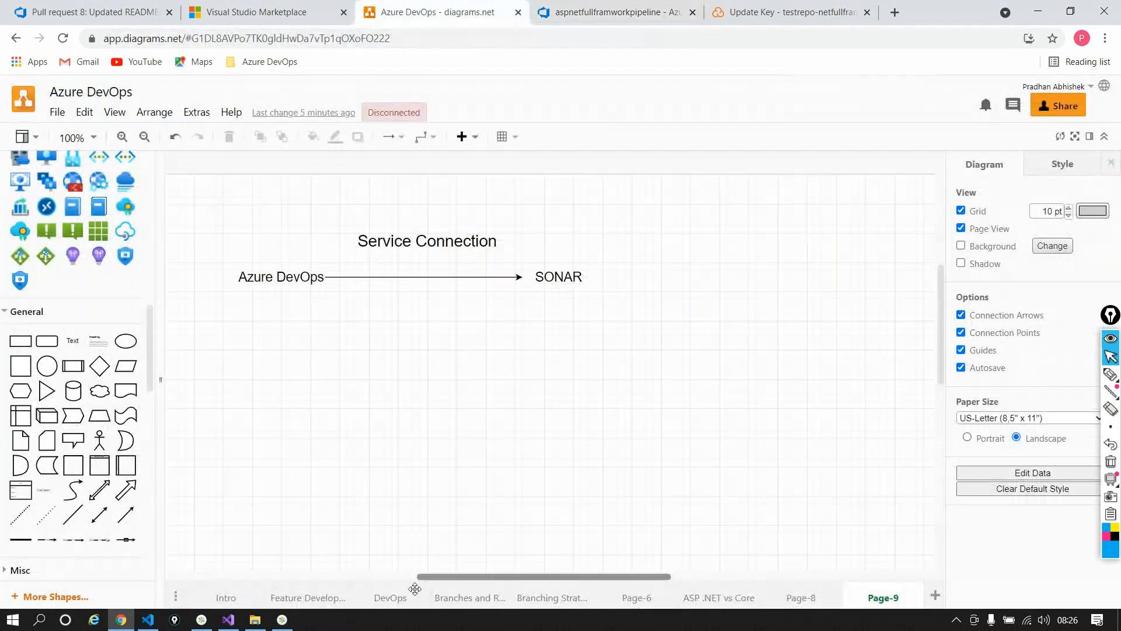
pyautogui.click(794, 599)
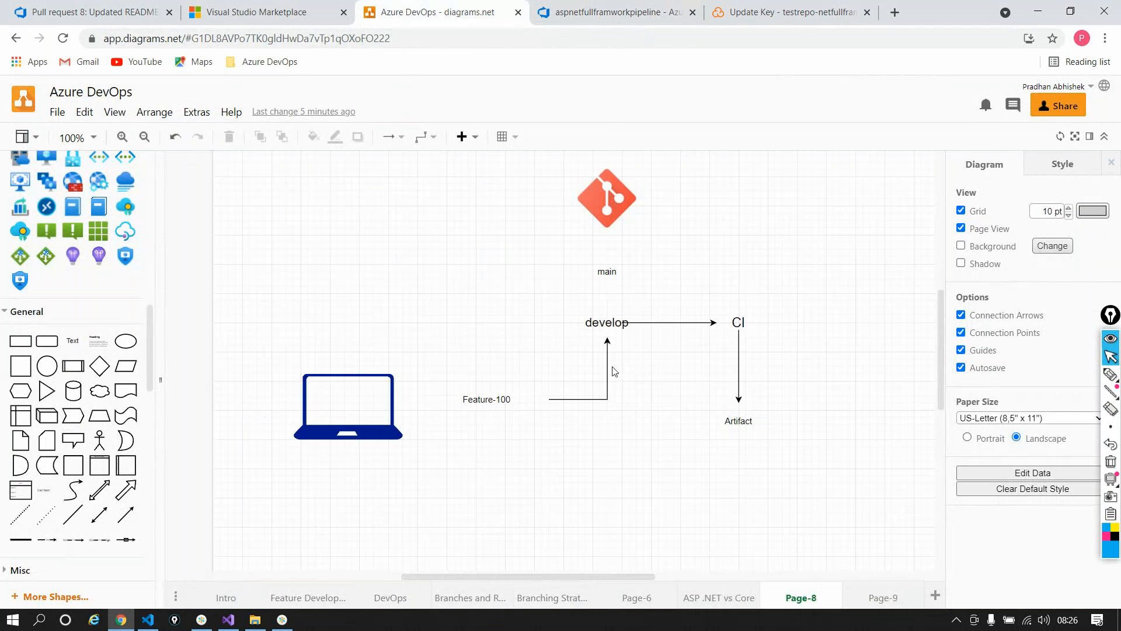
pyautogui.click(607, 323)
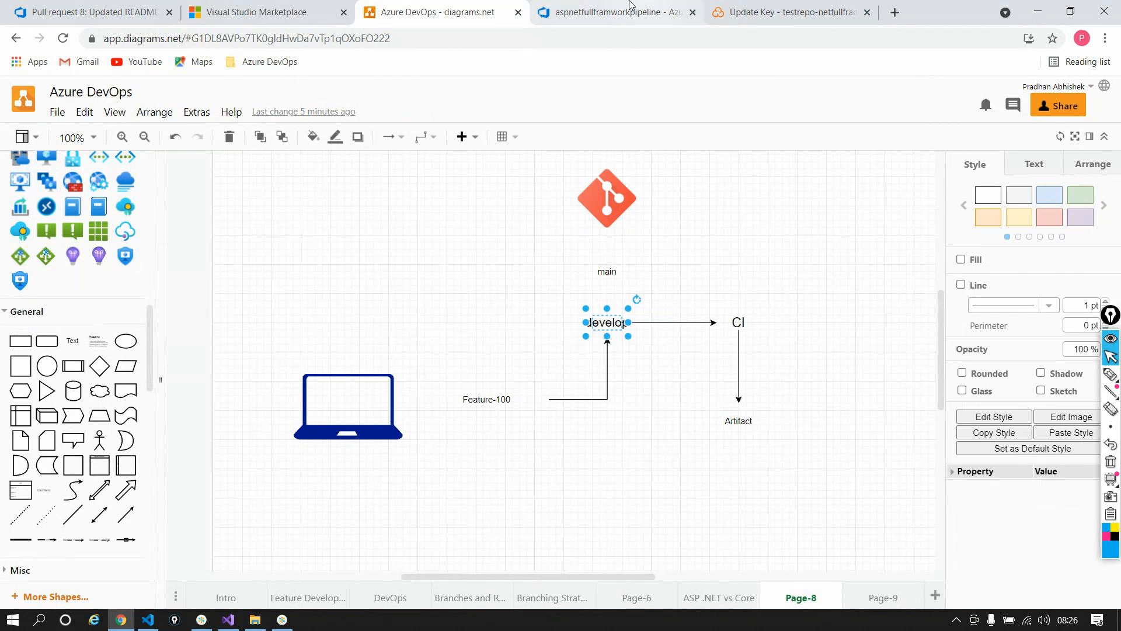
pyautogui.click(617, 14)
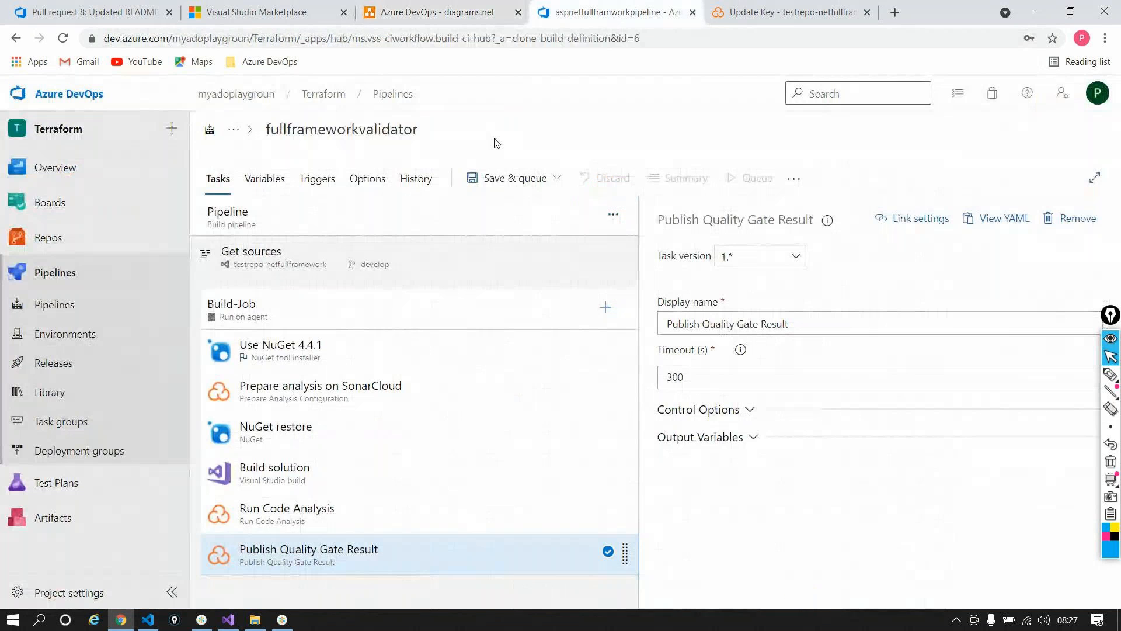
# Step: Save the fullframeworkvalidator pipeline without queuing, then go to the repository's Branches list
pyautogui.click(492, 174)
pyautogui.click(496, 230)
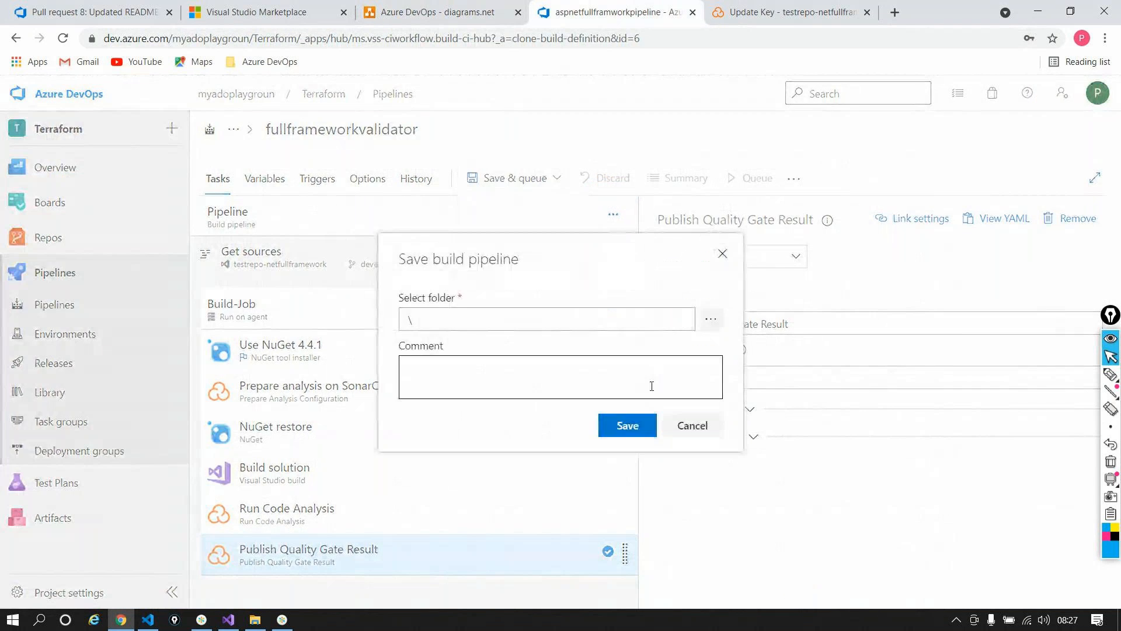
pyautogui.click(628, 423)
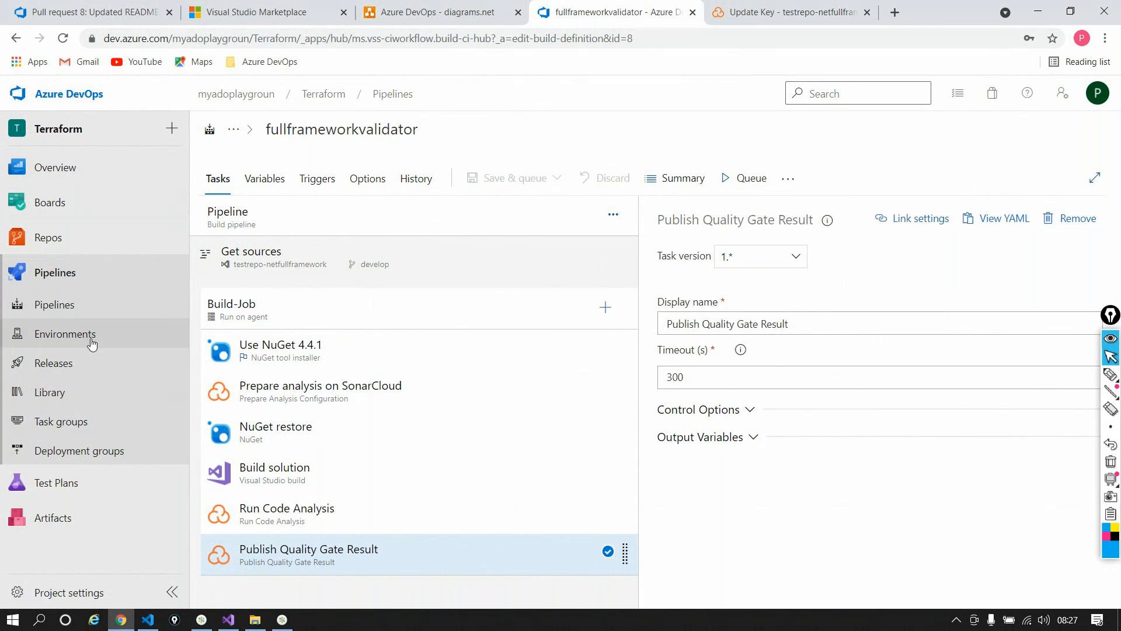
pyautogui.moveTo(38, 248)
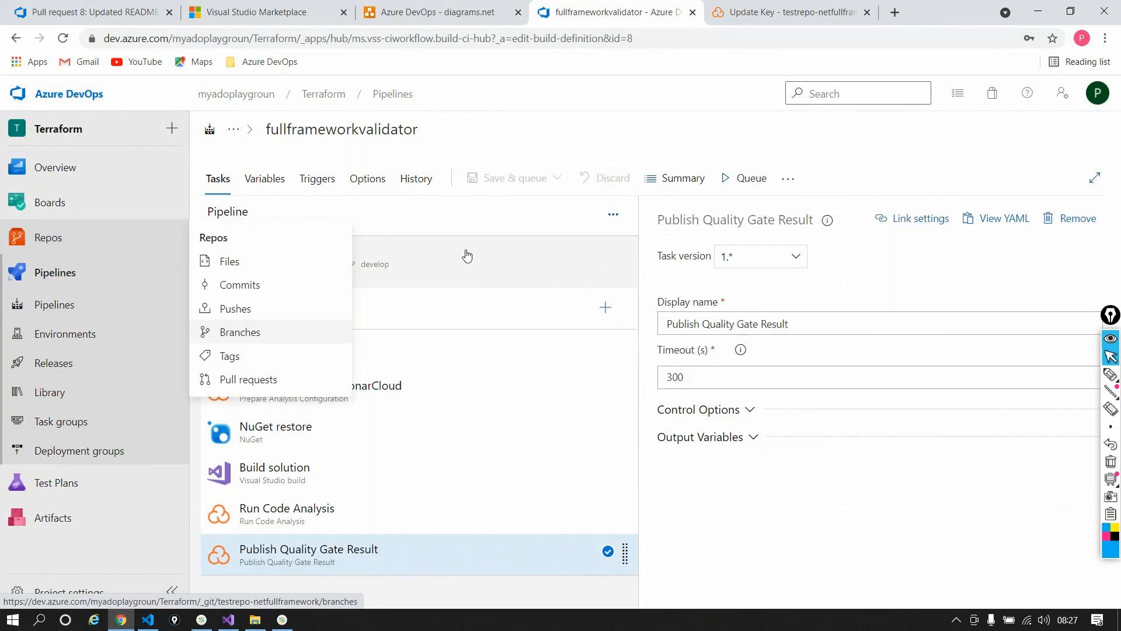
pyautogui.click(243, 331)
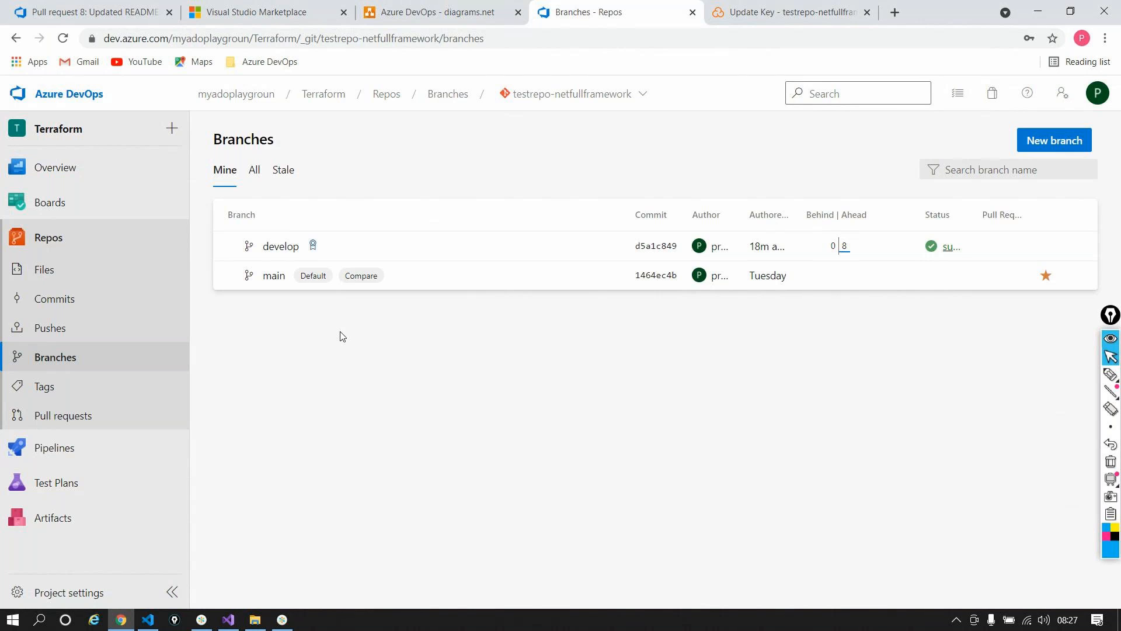
# Step: Open the develop branch's policies and locate the Build Validation section
pyautogui.click(315, 248)
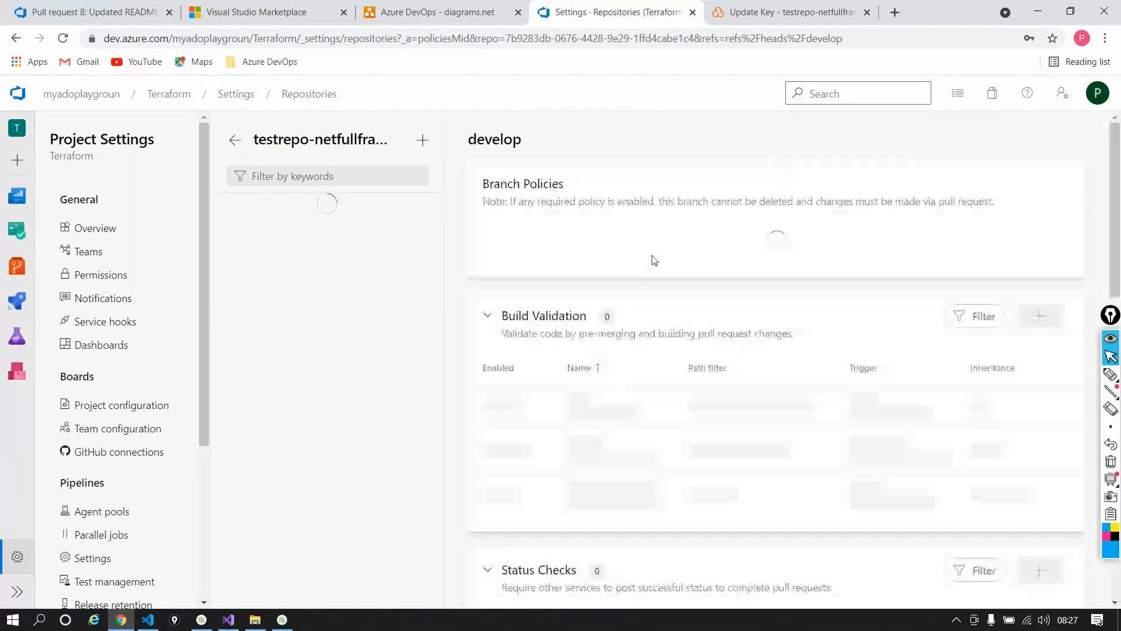
pyautogui.scroll(-7, 652, 255)
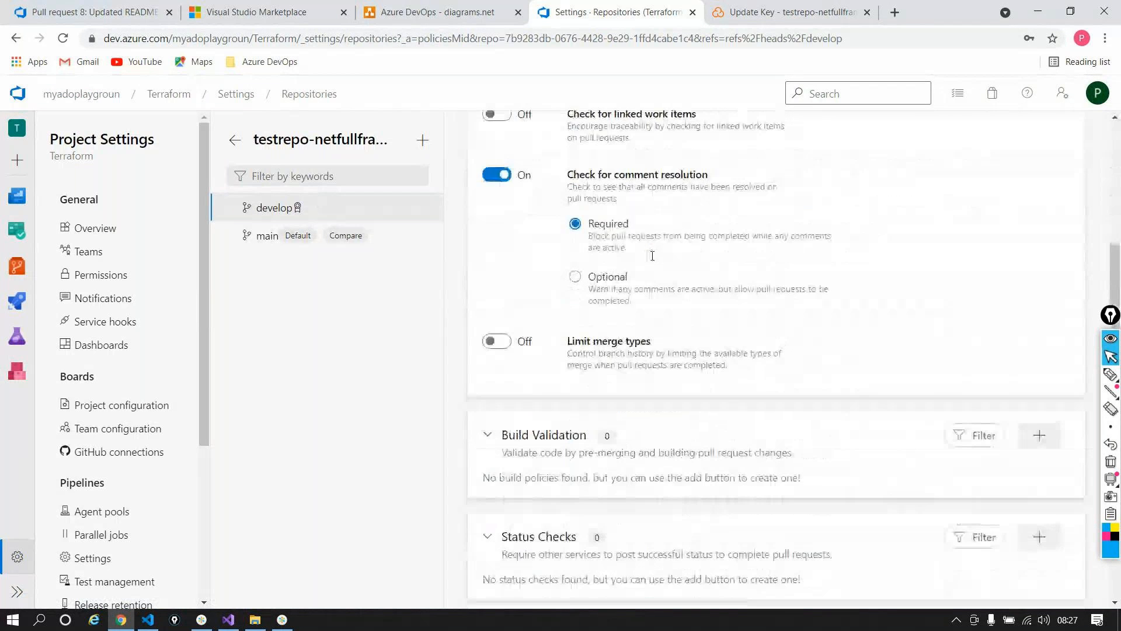
pyautogui.tripleClick(536, 350)
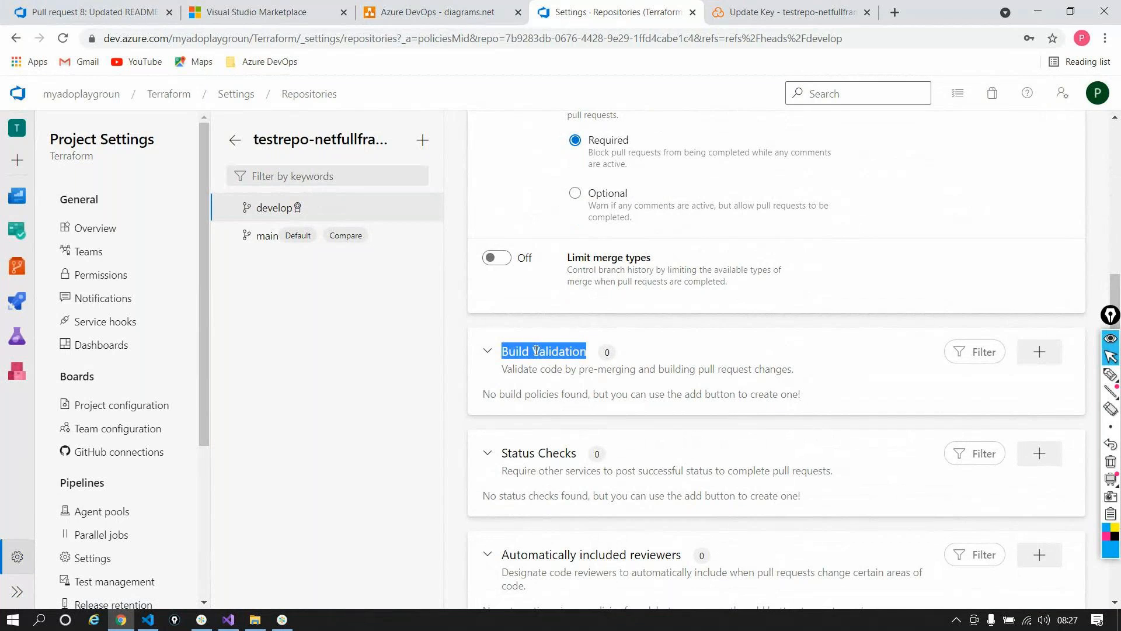
pyautogui.tripleClick(572, 371)
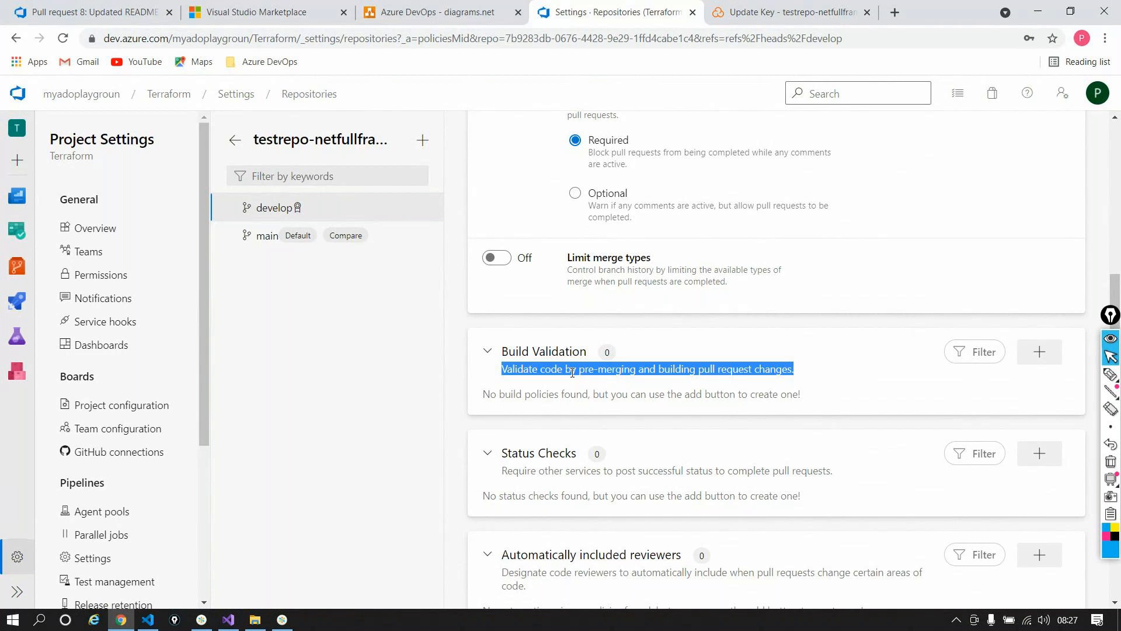
# Step: Open Add build policy, browse the selectable build pipelines, then dismiss the form
pyautogui.click(1040, 351)
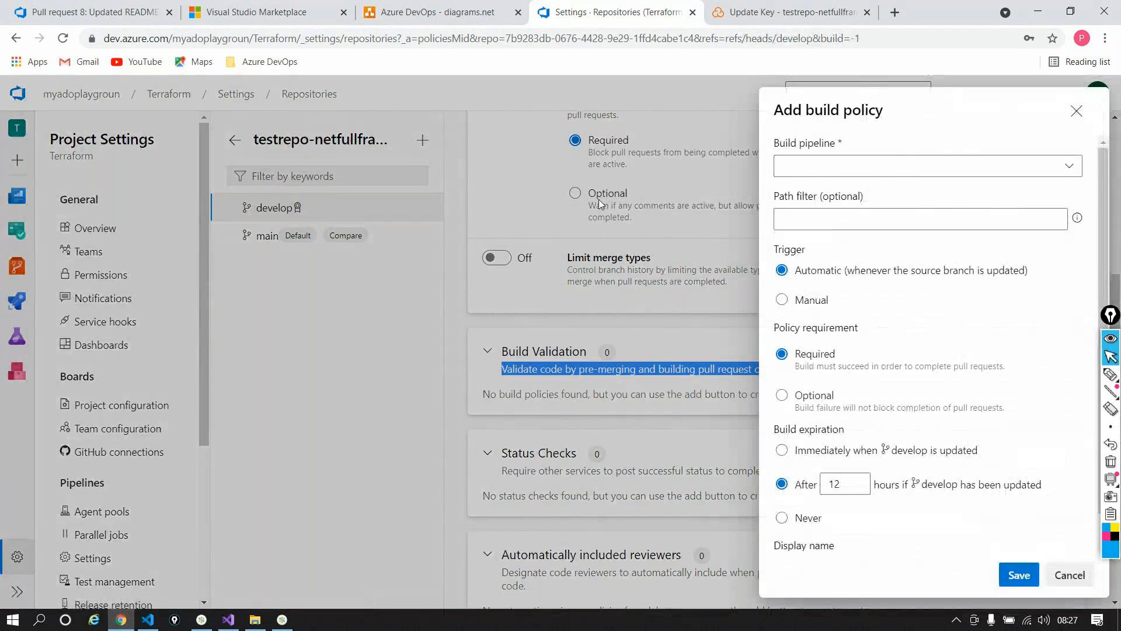
pyautogui.click(1076, 170)
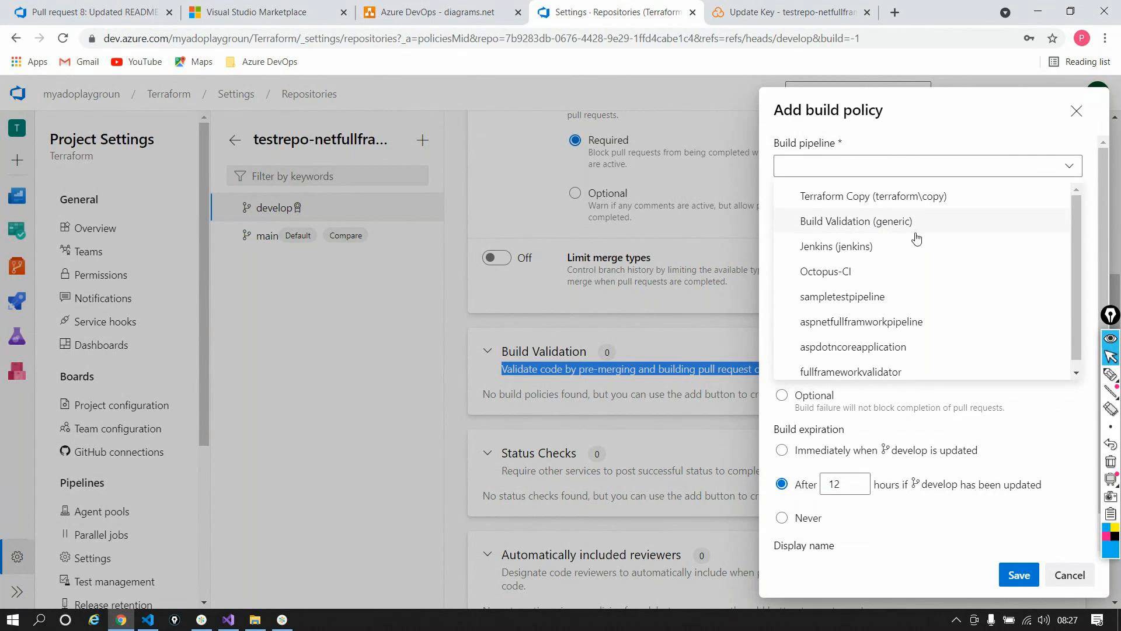
pyautogui.scroll(-1, 944, 272)
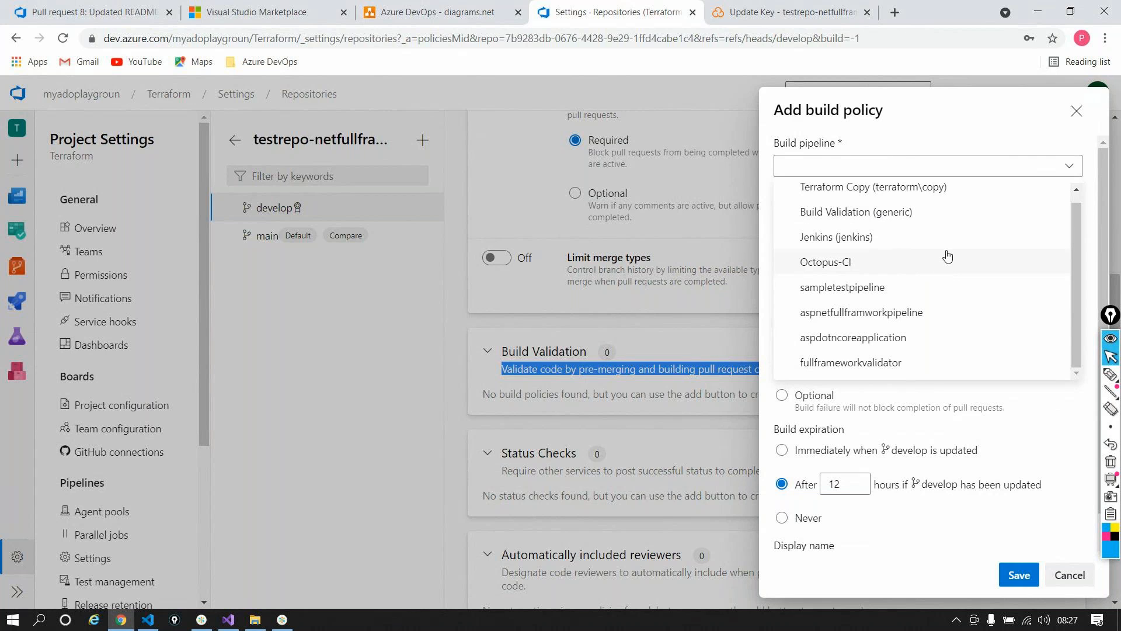
pyautogui.scroll(1, 941, 248)
pyautogui.press('Escape')
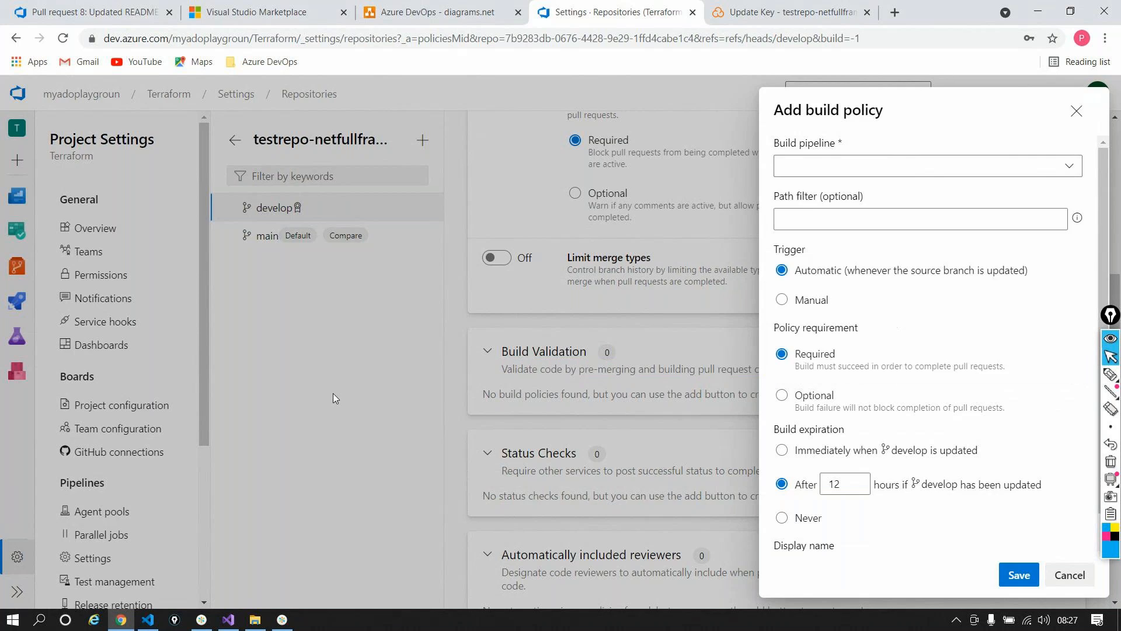
pyautogui.press('Escape')
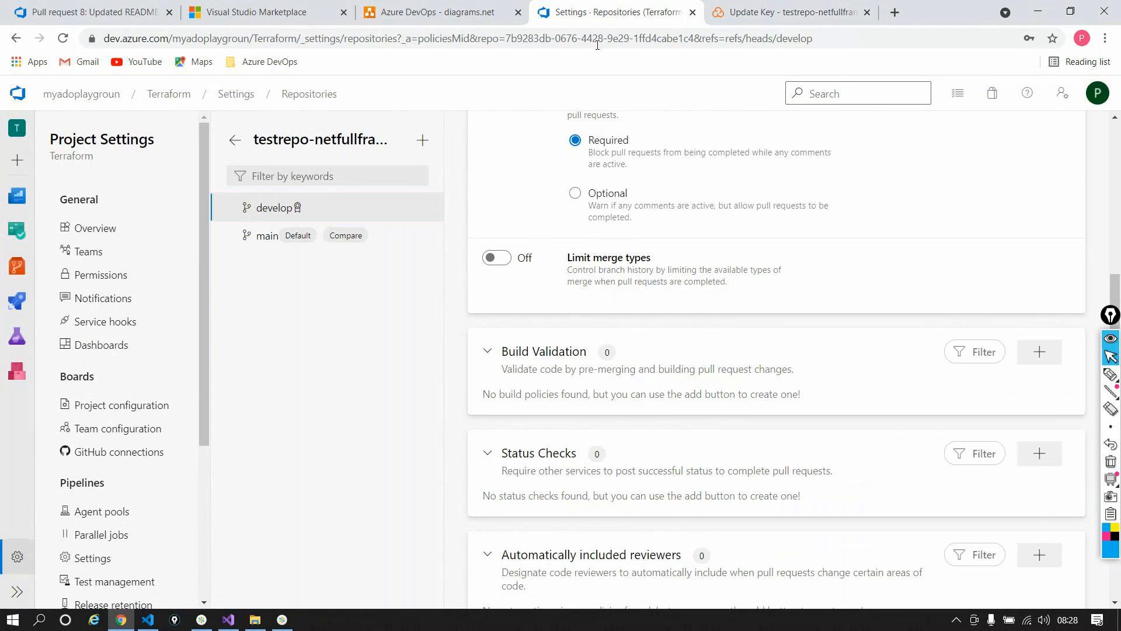
# Step: Duplicate the settings tab and open fullframeworkvalidator from the All pipelines list
pyautogui.rightClick(668, 16)
pyautogui.click(701, 124)
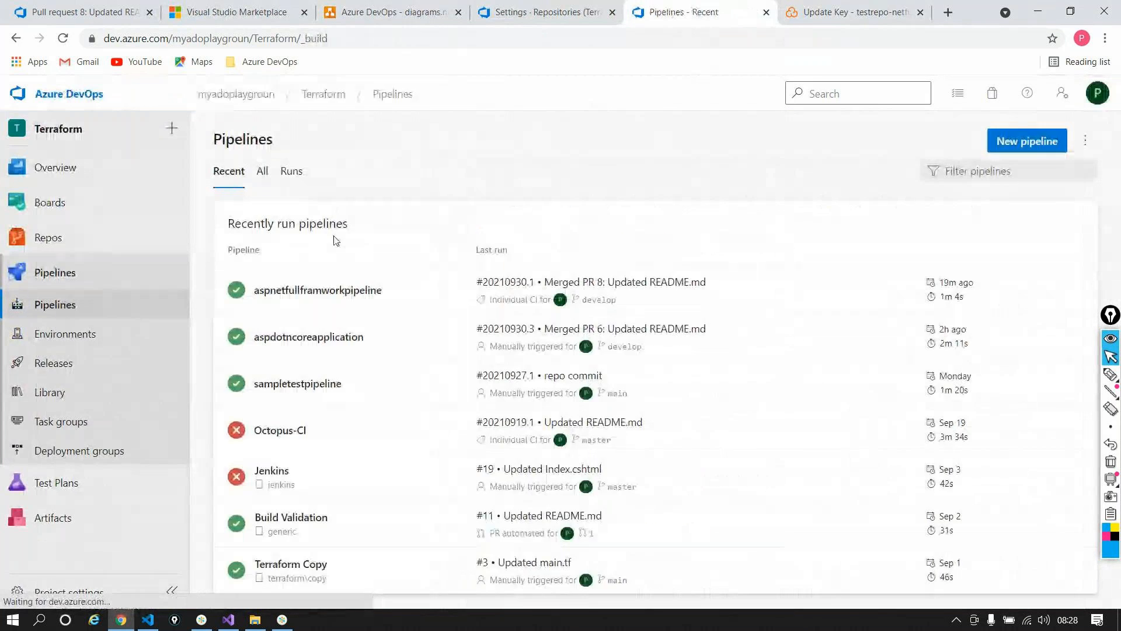
pyautogui.click(262, 170)
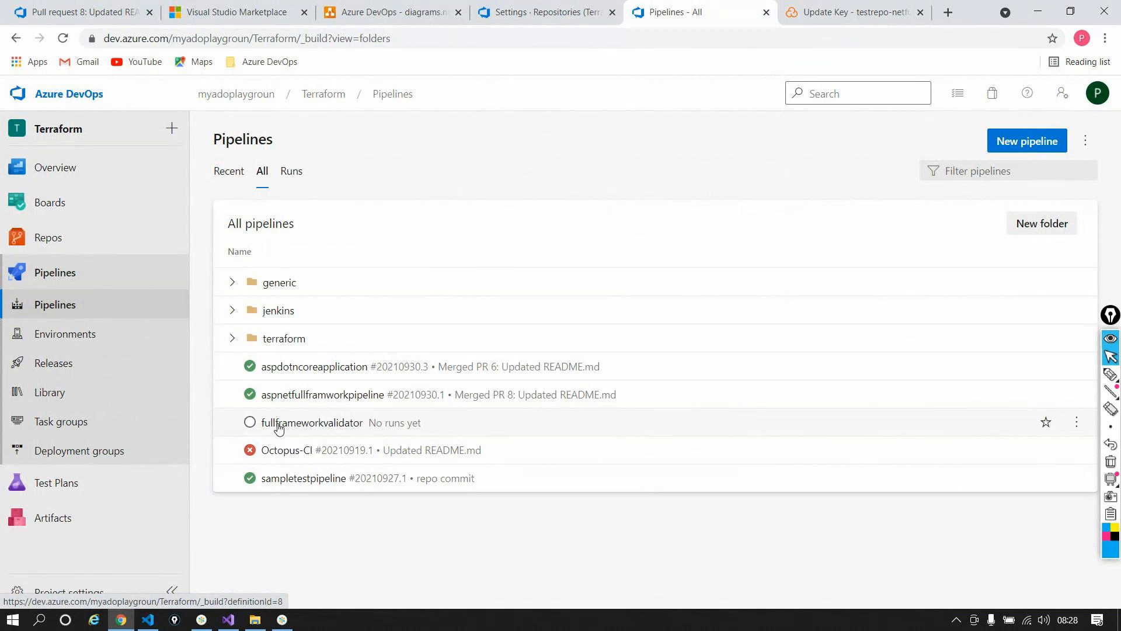
pyautogui.rightClick(307, 429)
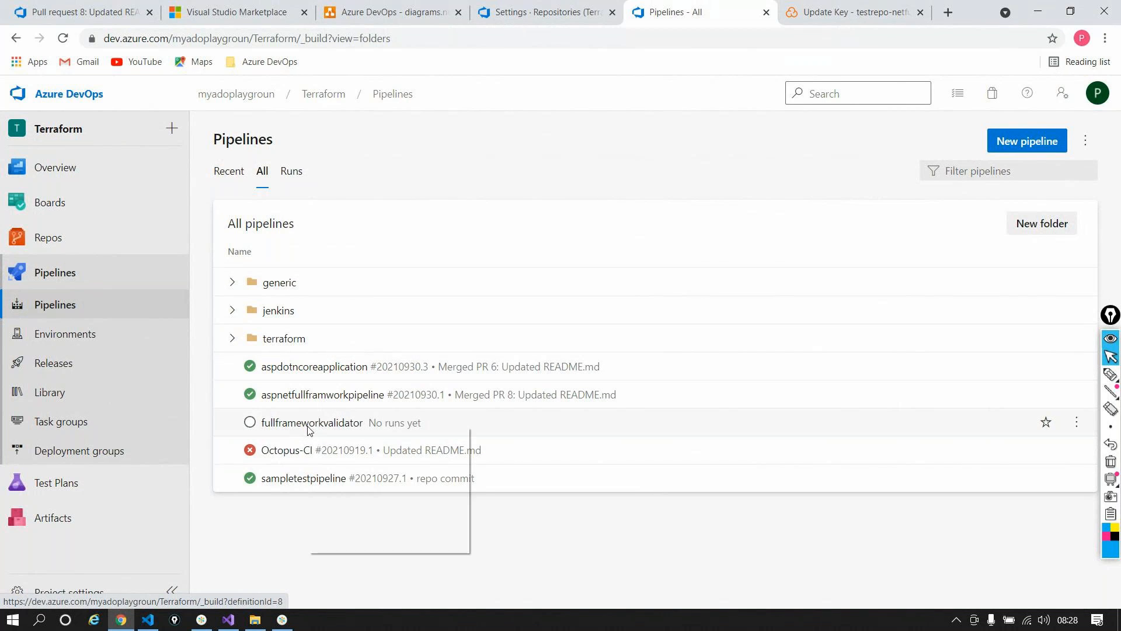
pyautogui.click(310, 425)
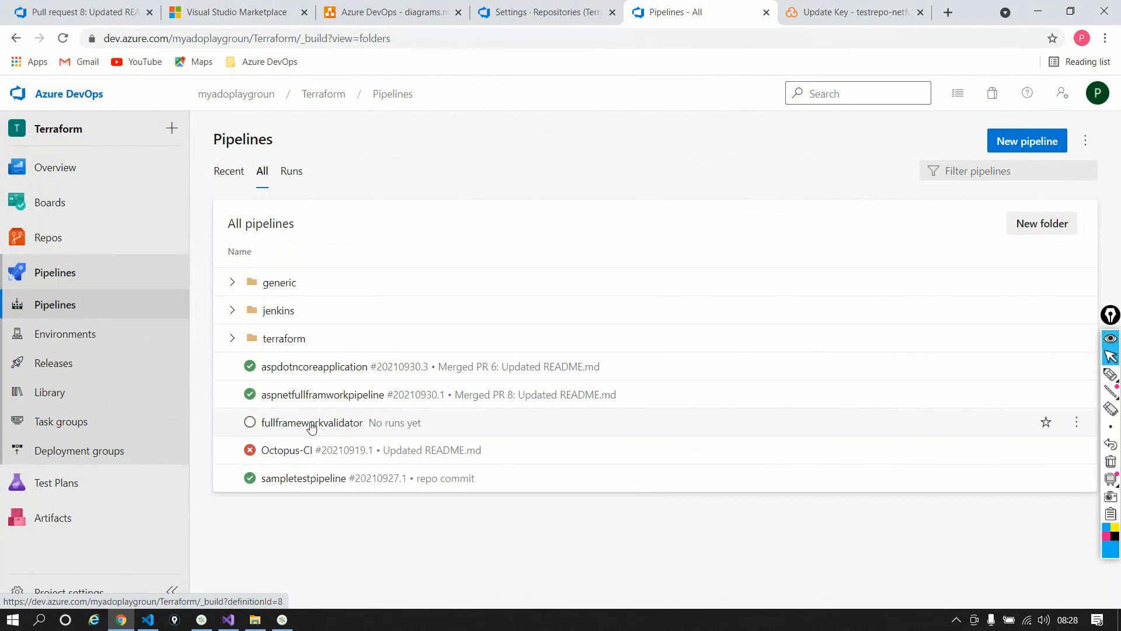
# Step: Return to develop's branch policies and start a new build validation policy
pyautogui.doubleClick(303, 140)
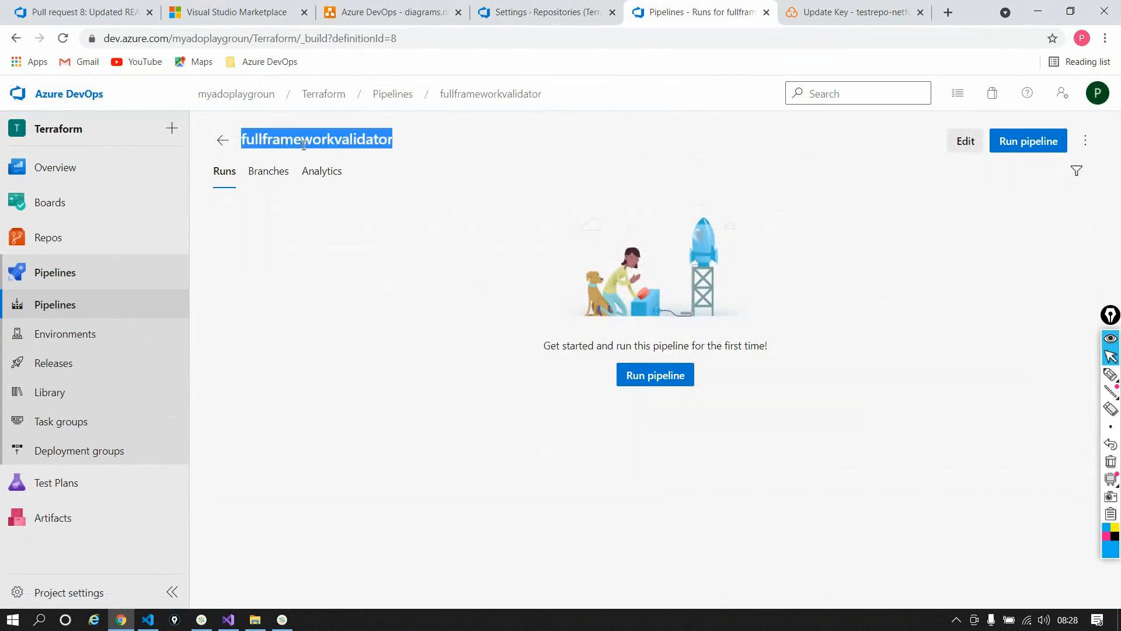
pyautogui.click(537, 19)
pyautogui.click(1037, 352)
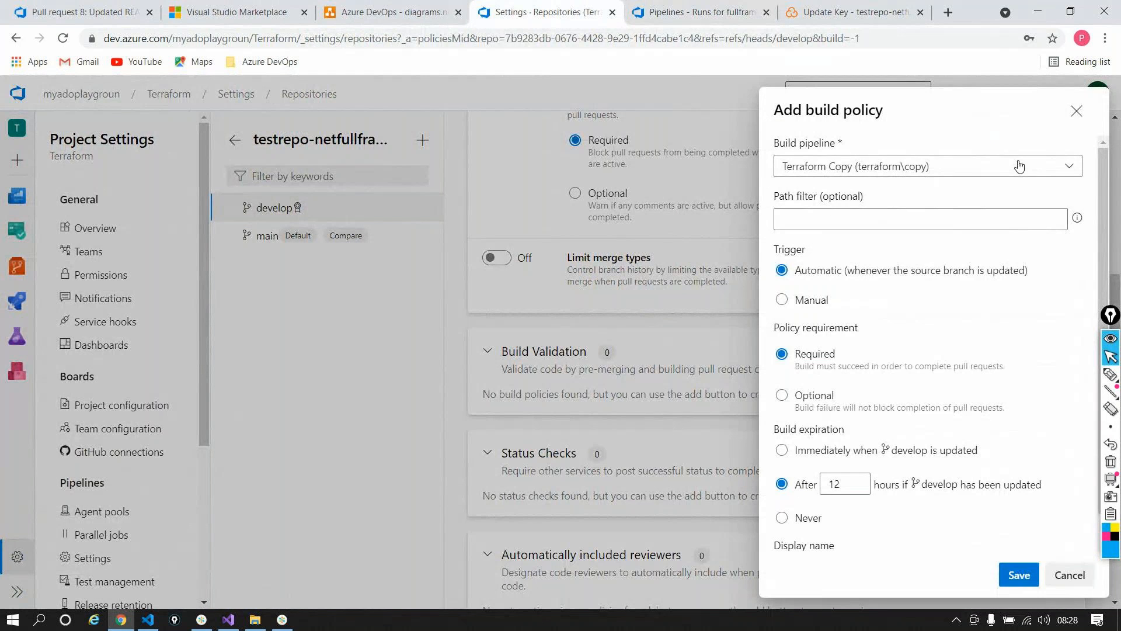
# Step: Save a required, automatic build policy 'Validator' on develop using the fullframeworkvalidator pipeline
pyautogui.click(1050, 169)
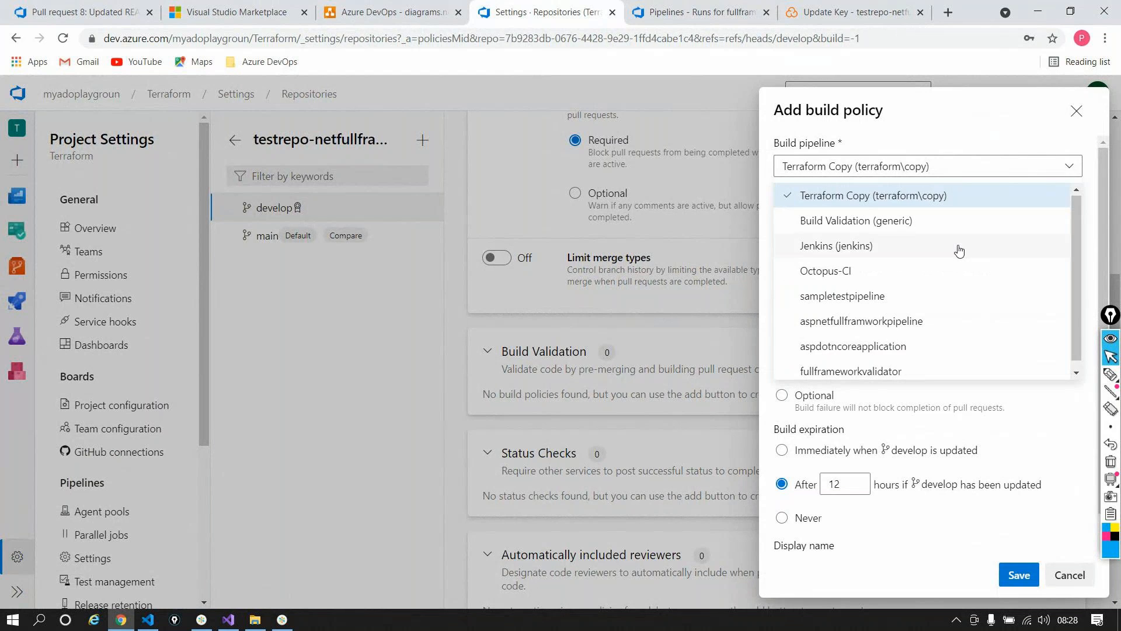
pyautogui.click(853, 371)
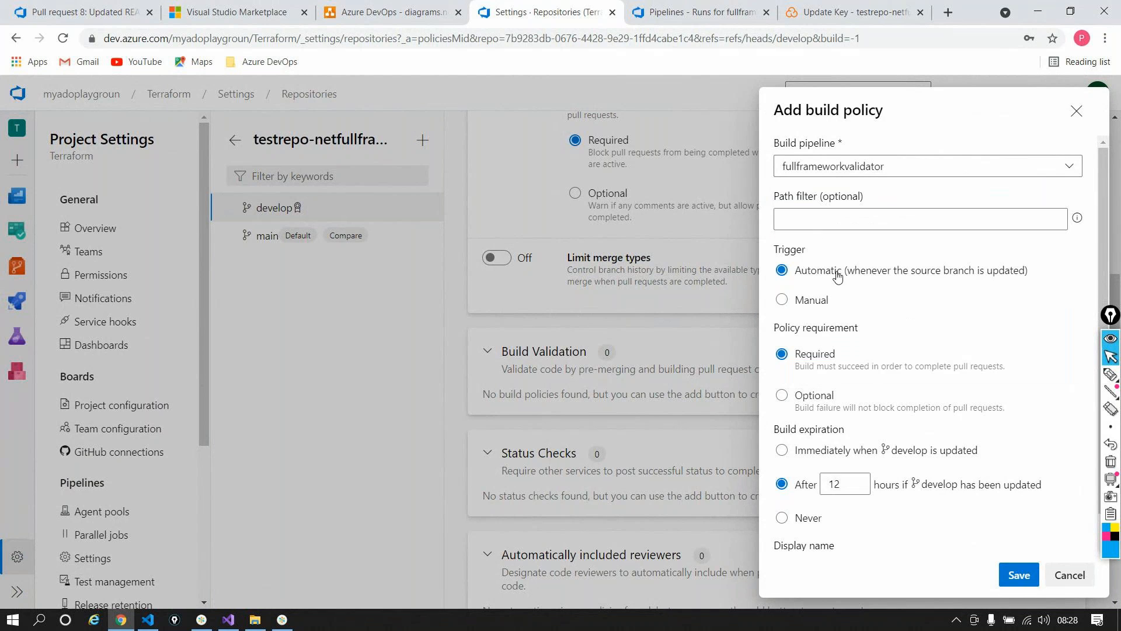
pyautogui.scroll(-1, 886, 333)
pyautogui.scroll(-1, 897, 345)
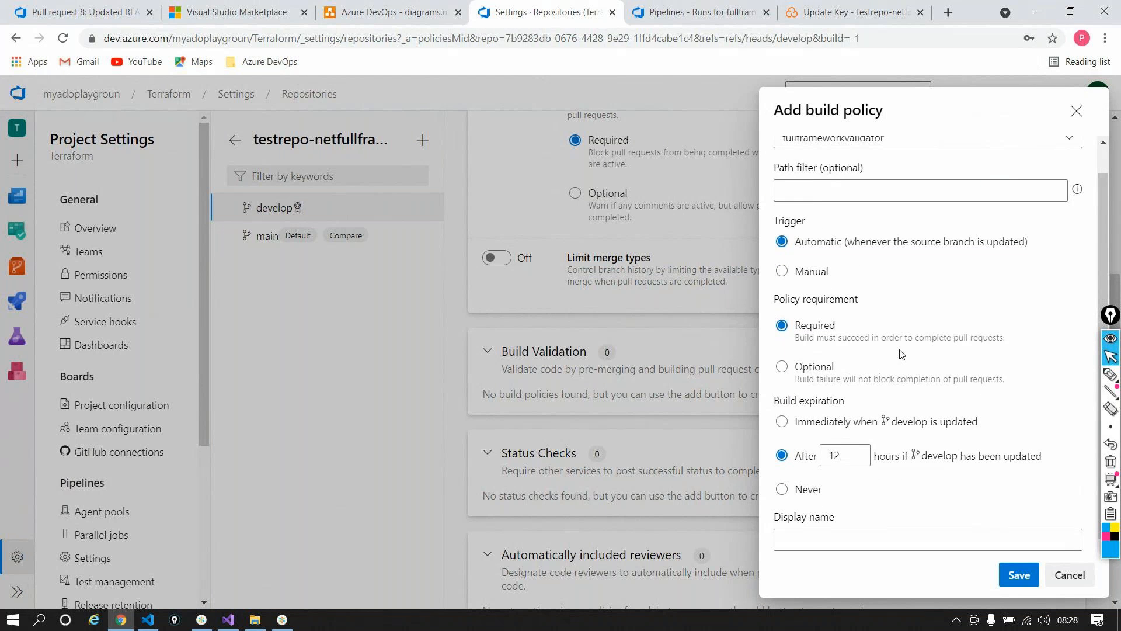
pyautogui.click(849, 535)
pyautogui.write('Validator')
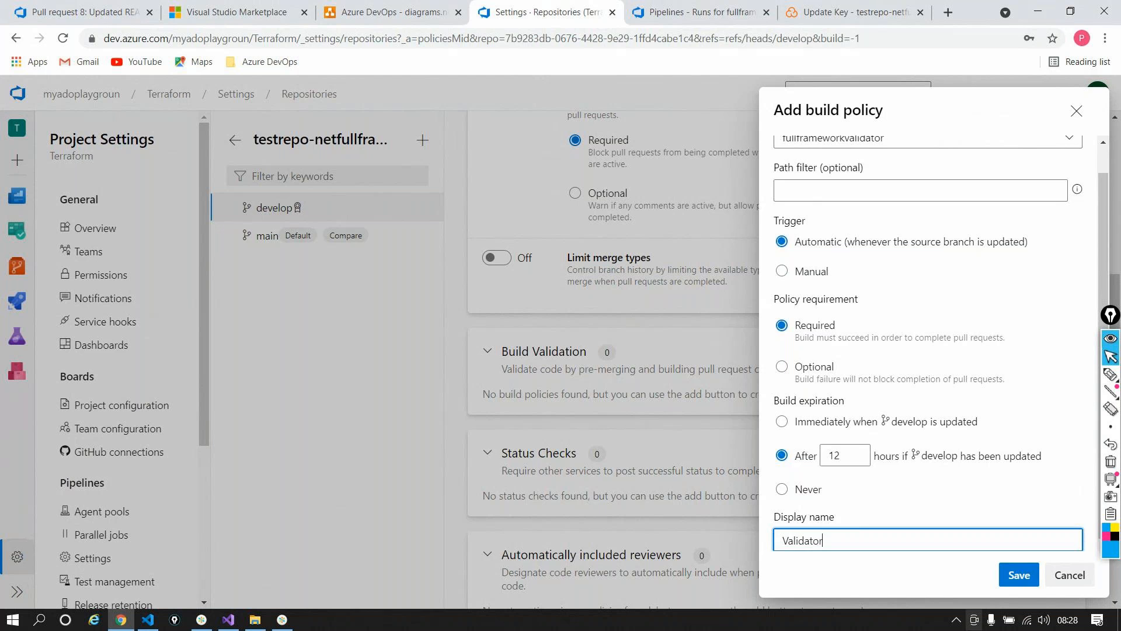
pyautogui.click(1019, 575)
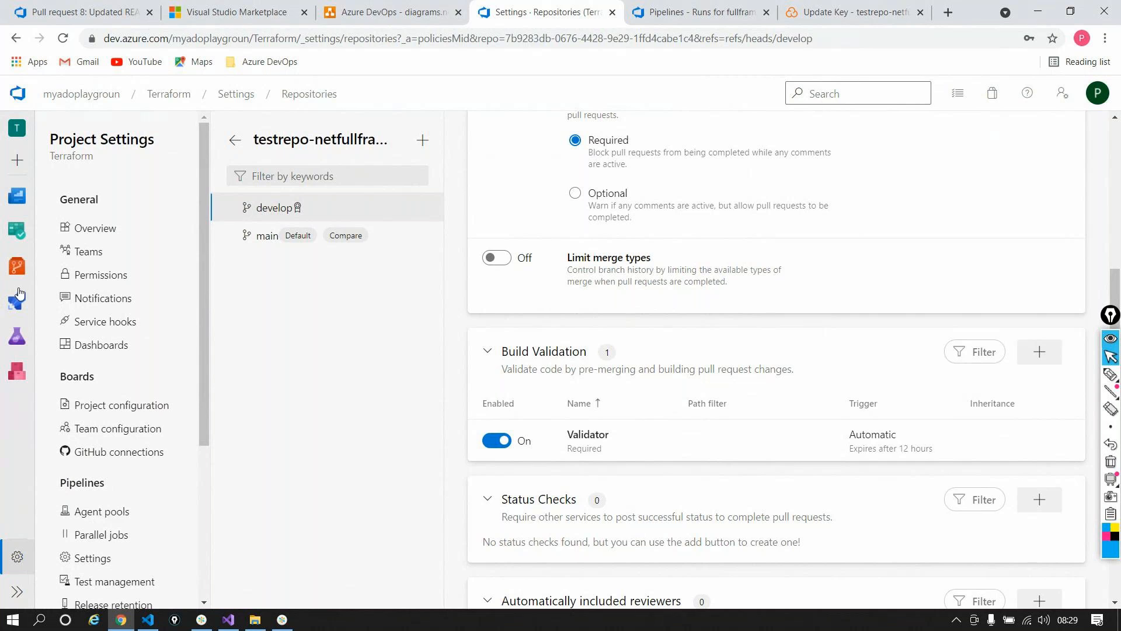
# Step: Browse the repository files on the develop branch
pyautogui.moveTo(16, 266)
pyautogui.click(71, 290)
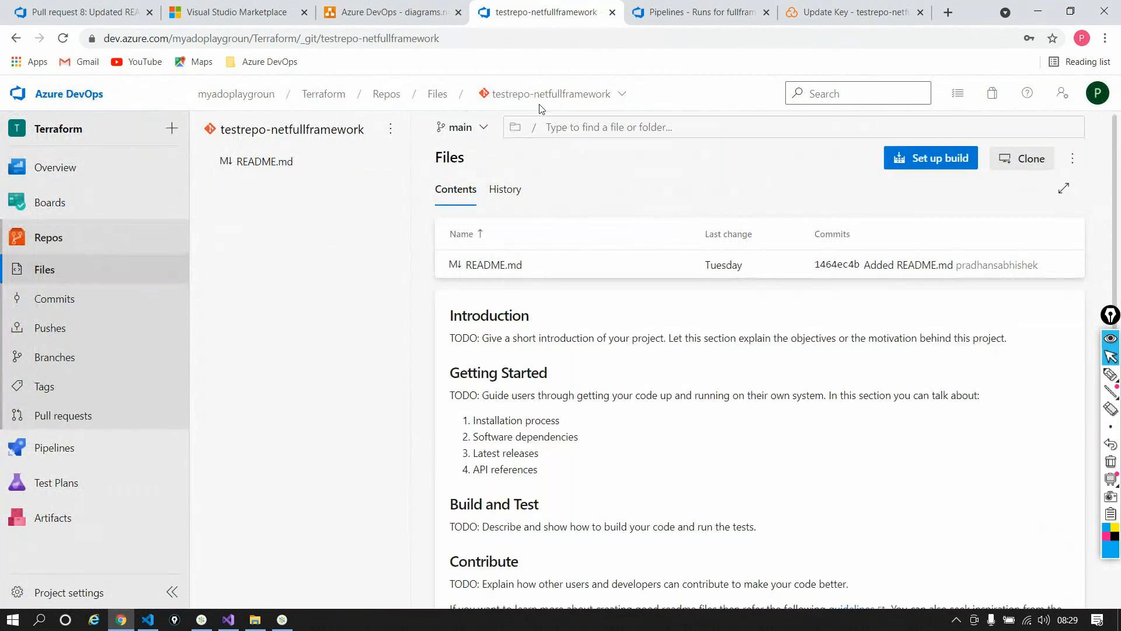
pyautogui.click(459, 127)
pyautogui.click(491, 263)
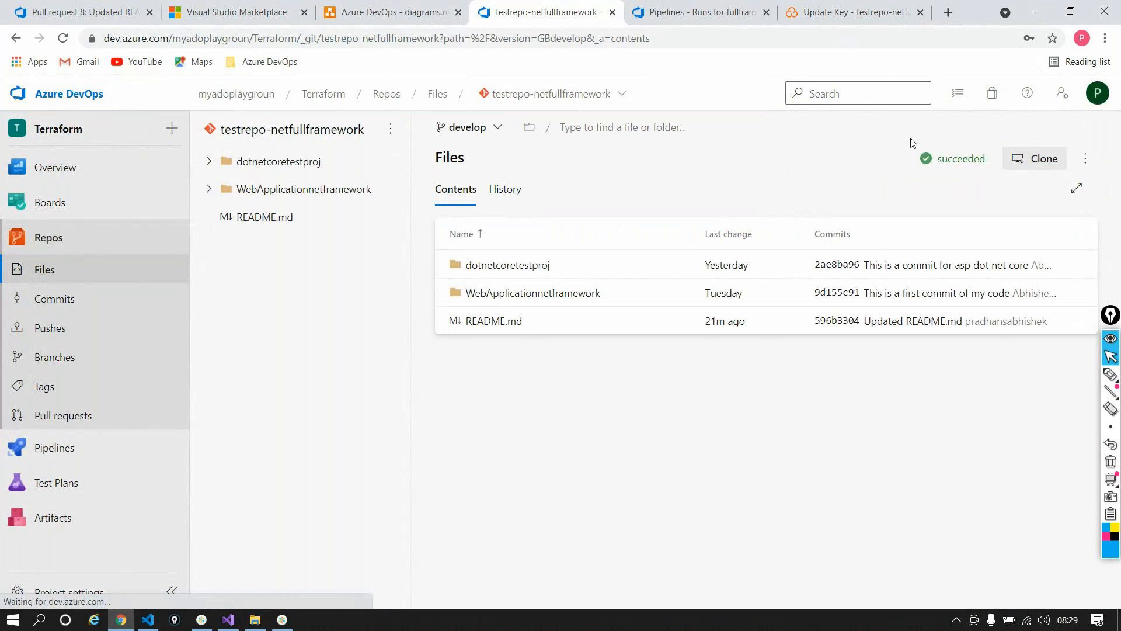
# Step: Create a new branch named feature-300 based on develop
pyautogui.click(65, 354)
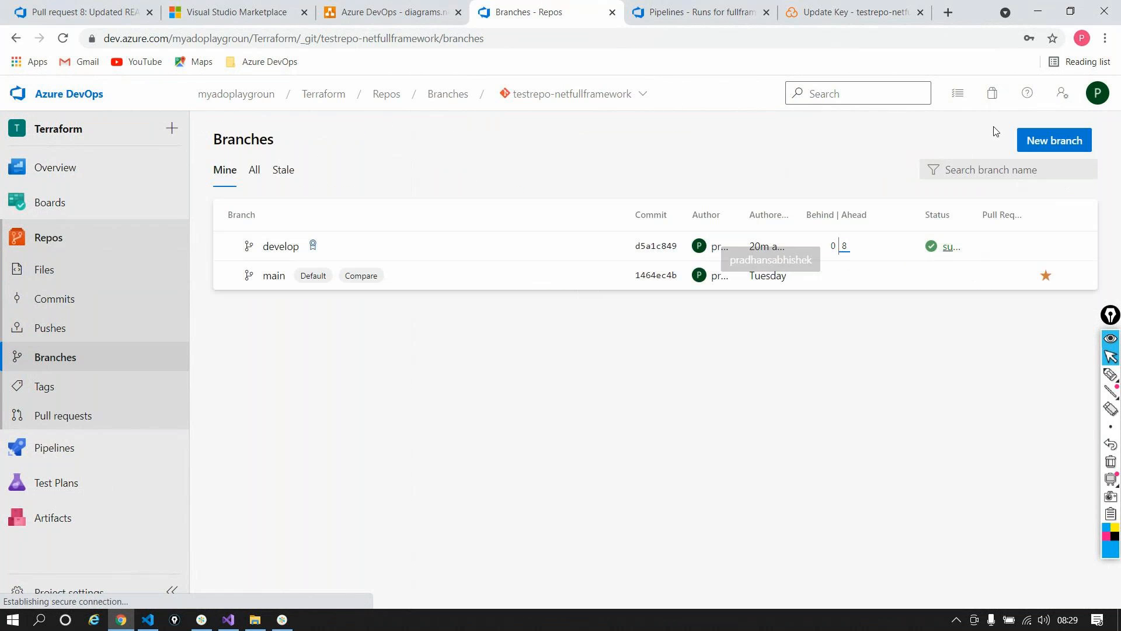
pyautogui.click(1046, 143)
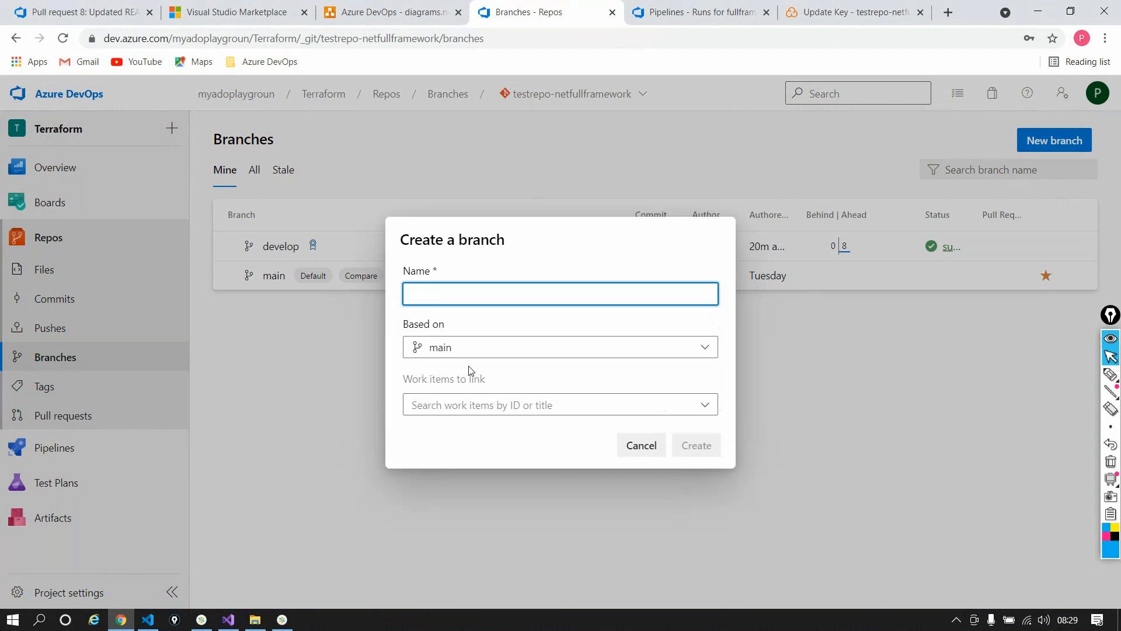
pyautogui.write('feat')
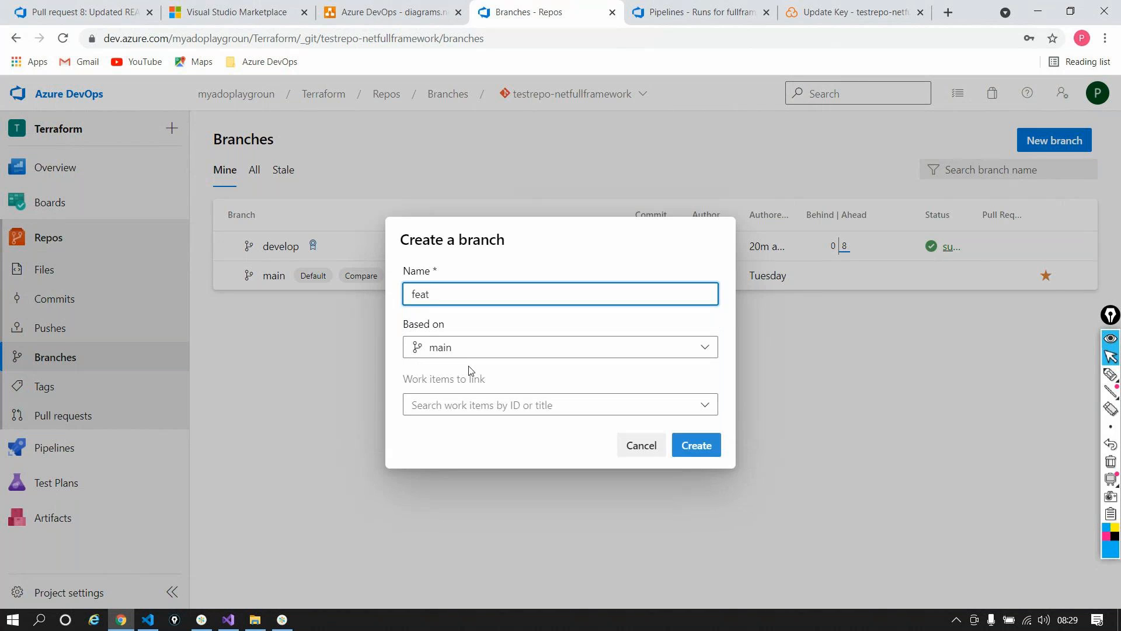
pyautogui.write('ure-300')
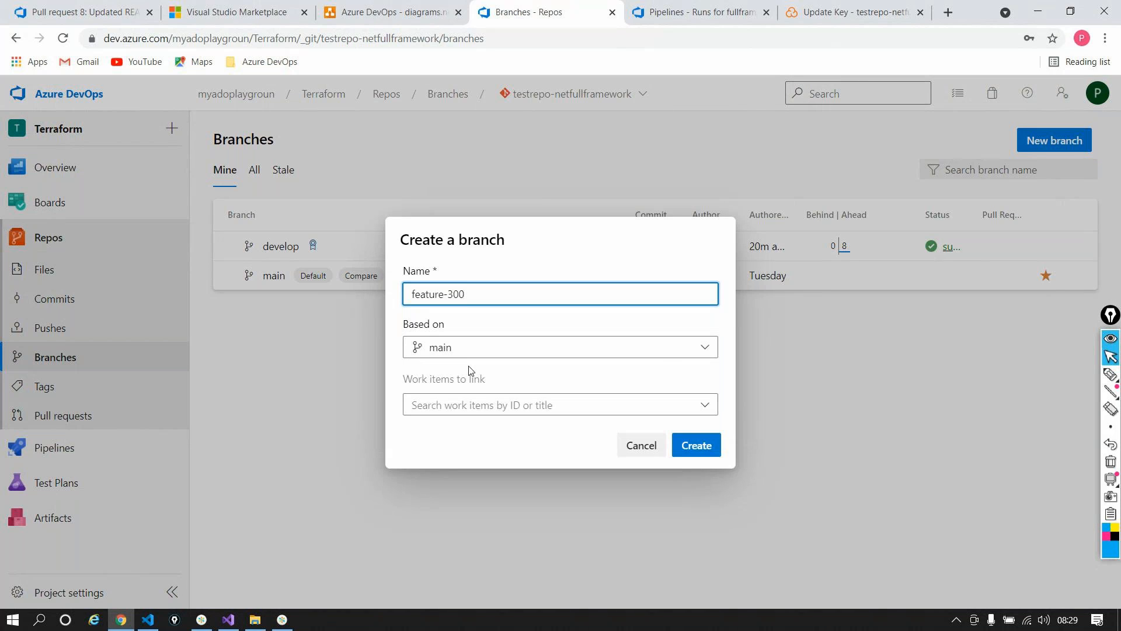
pyautogui.click(466, 350)
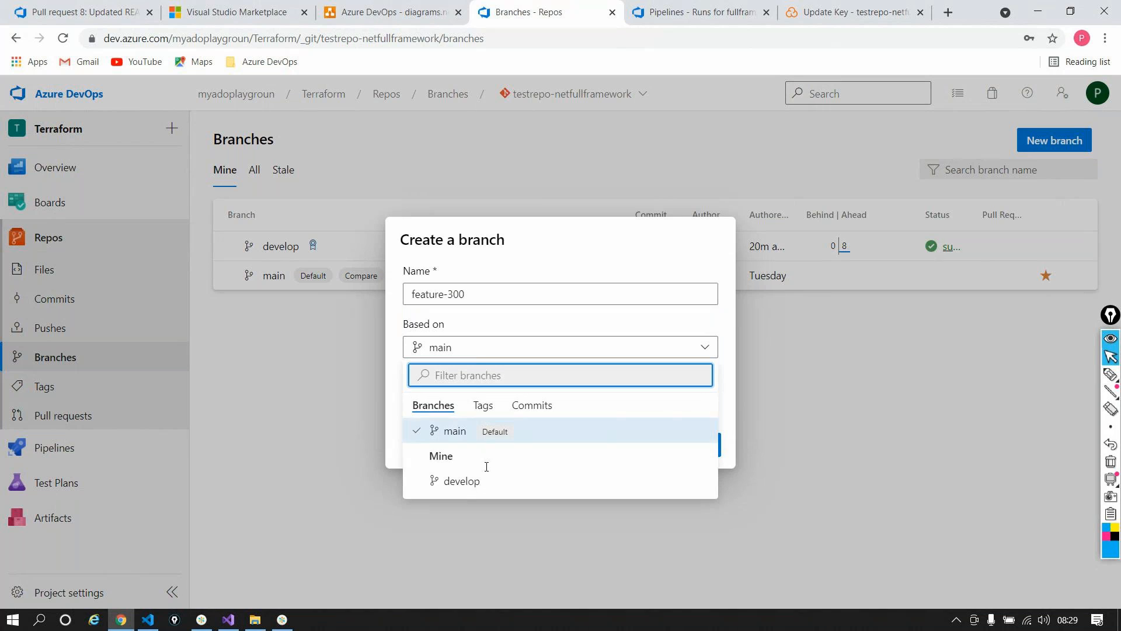
pyautogui.click(462, 480)
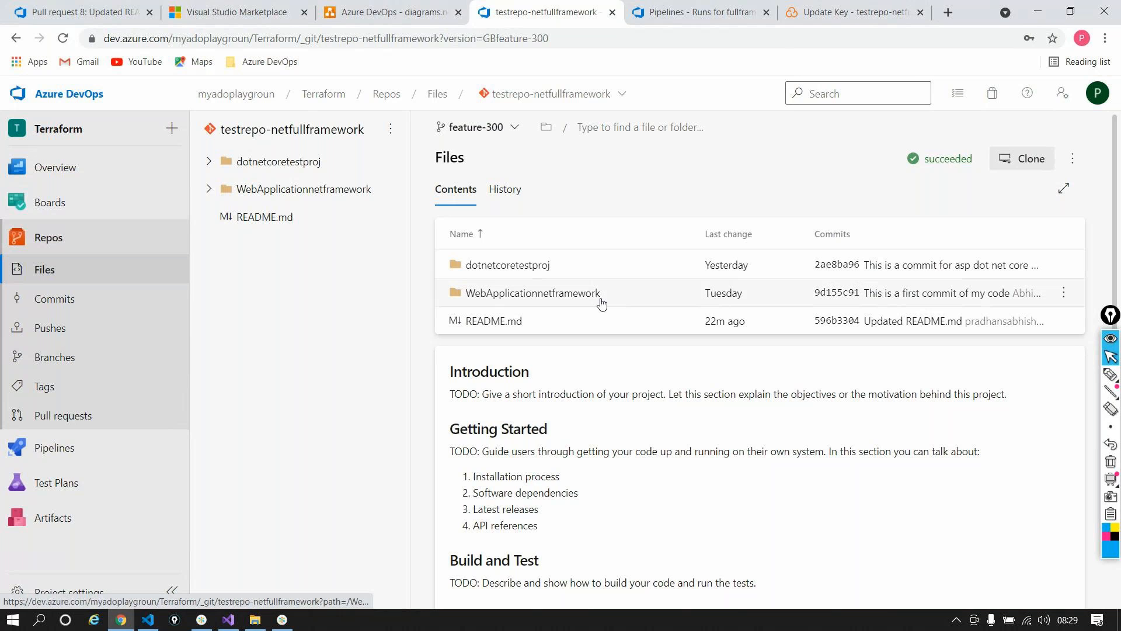
# Step: Append the line 'This is a test validation' to README.md and commit it
pyautogui.click(573, 320)
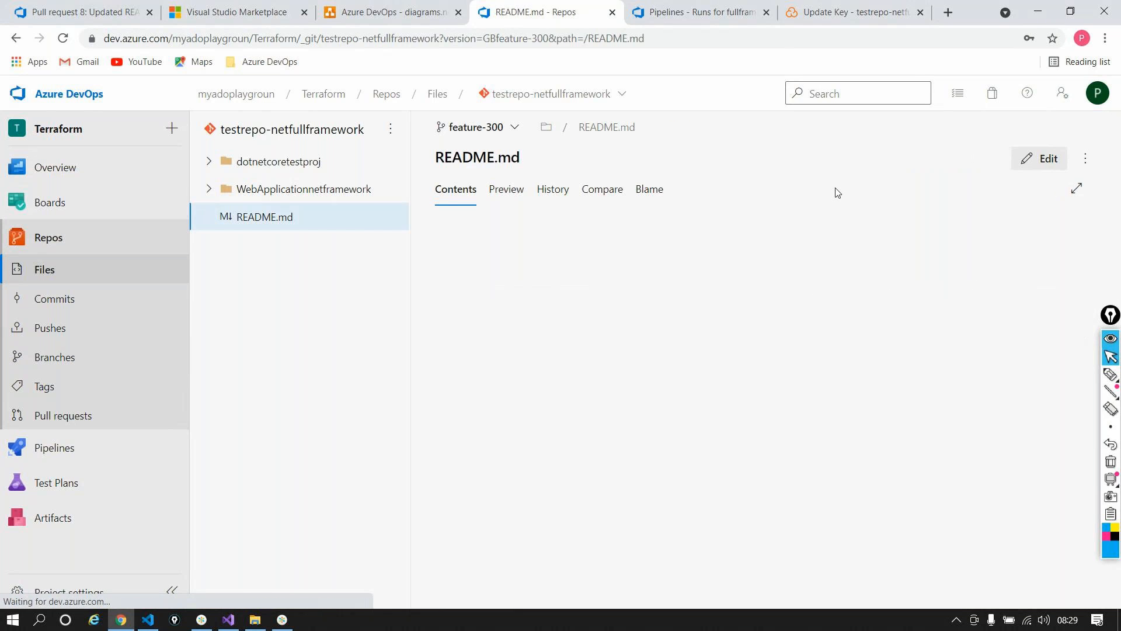
pyautogui.click(1026, 171)
pyautogui.click(604, 514)
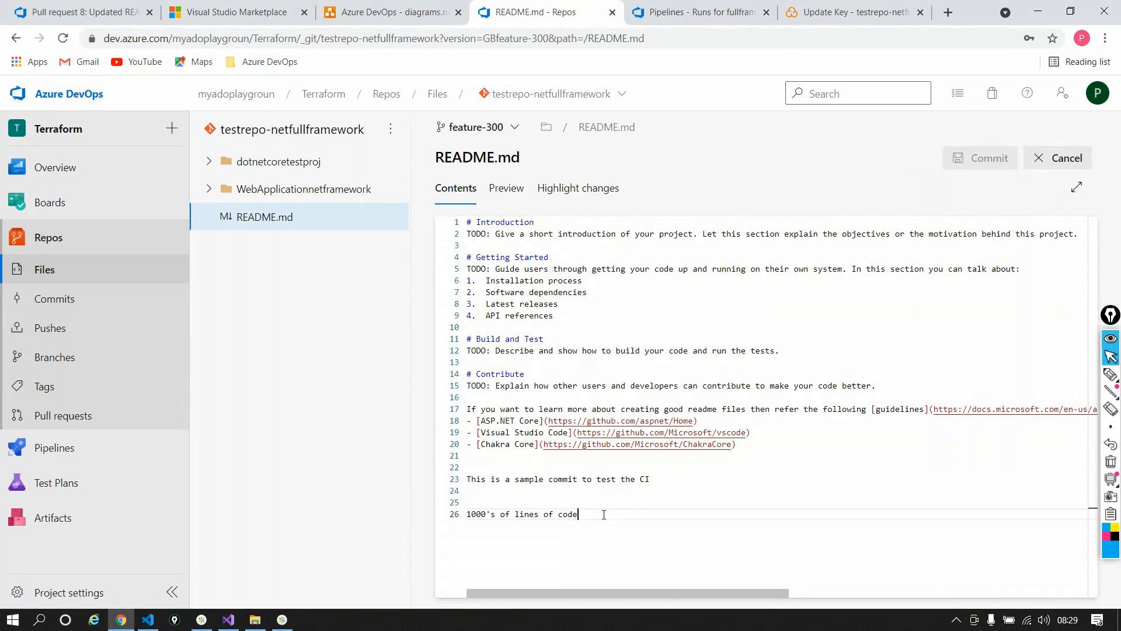
pyautogui.press('Return')
pyautogui.press('Return')
pyautogui.press('Return')
pyautogui.write('This i')
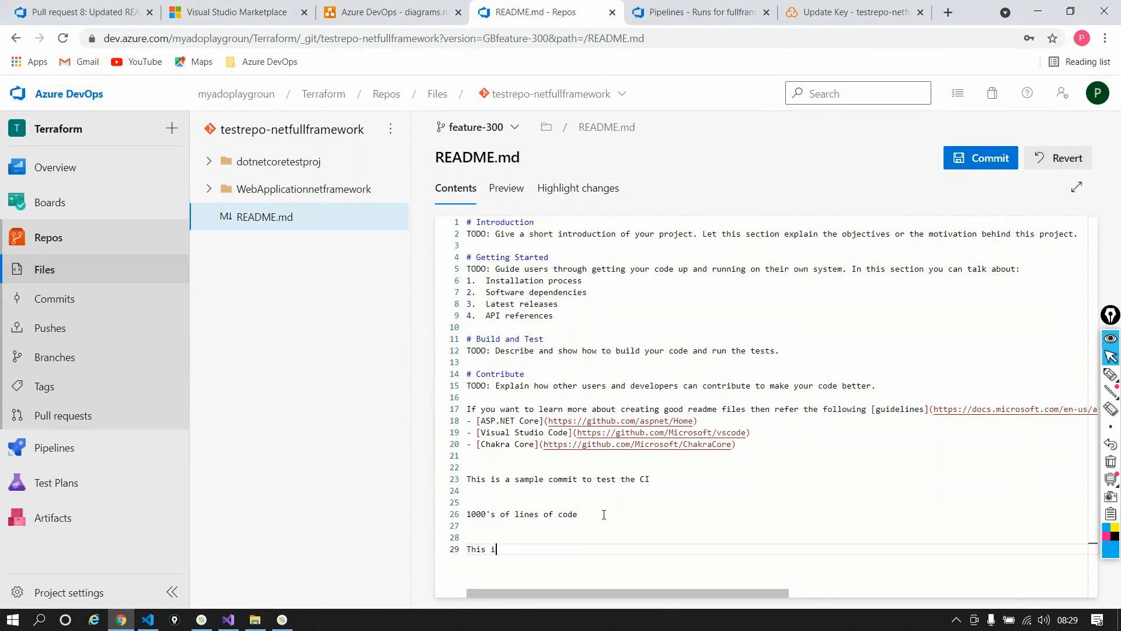
pyautogui.write('s a test validation')
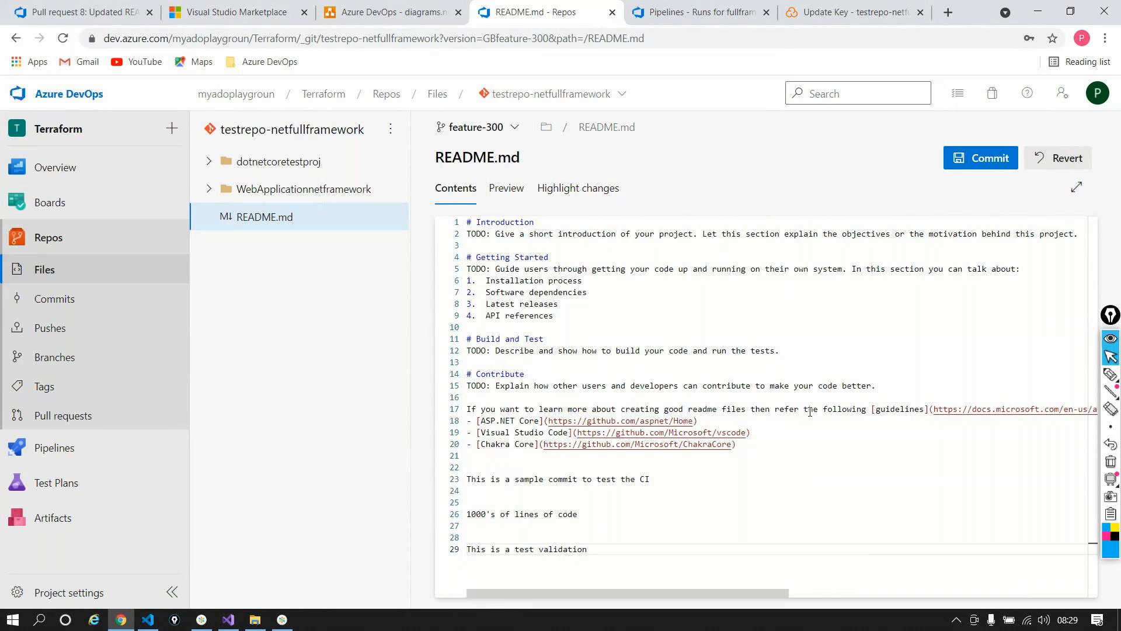
pyautogui.hotkey('ctrl', 's')
pyautogui.click(1045, 572)
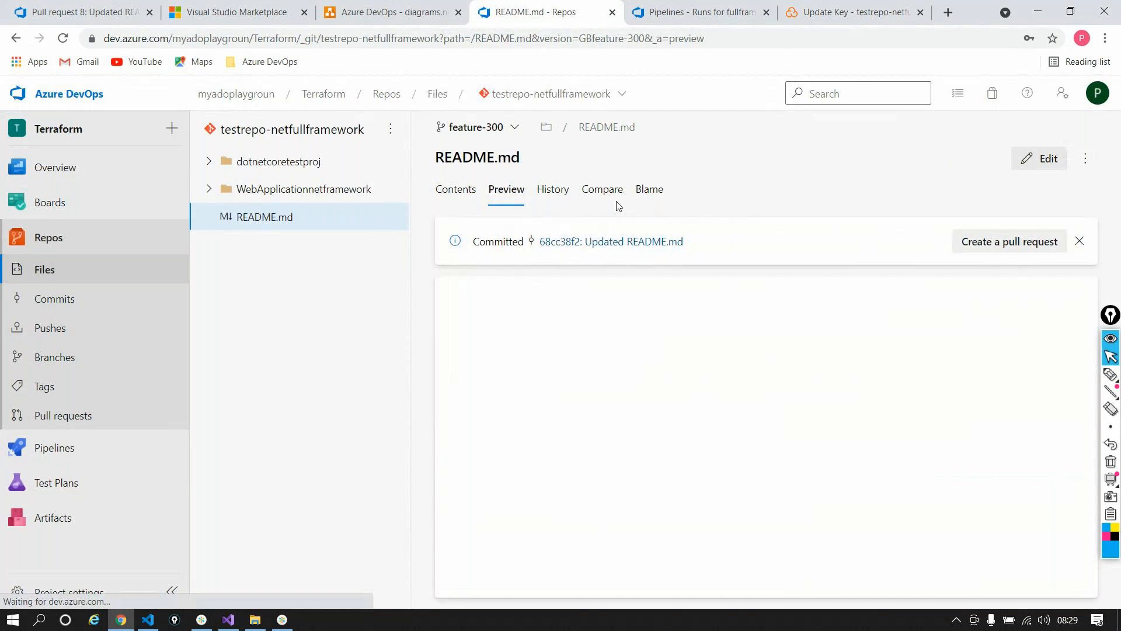
# Step: Start a pull request from feature-300 with develop as the target branch
pyautogui.click(961, 240)
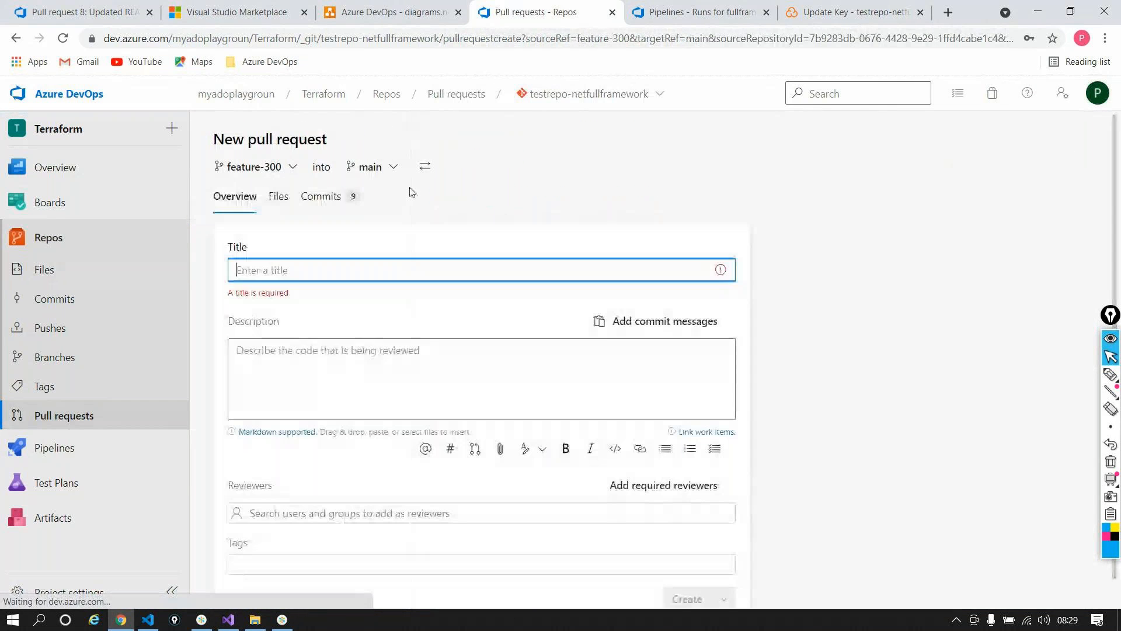
pyautogui.click(387, 166)
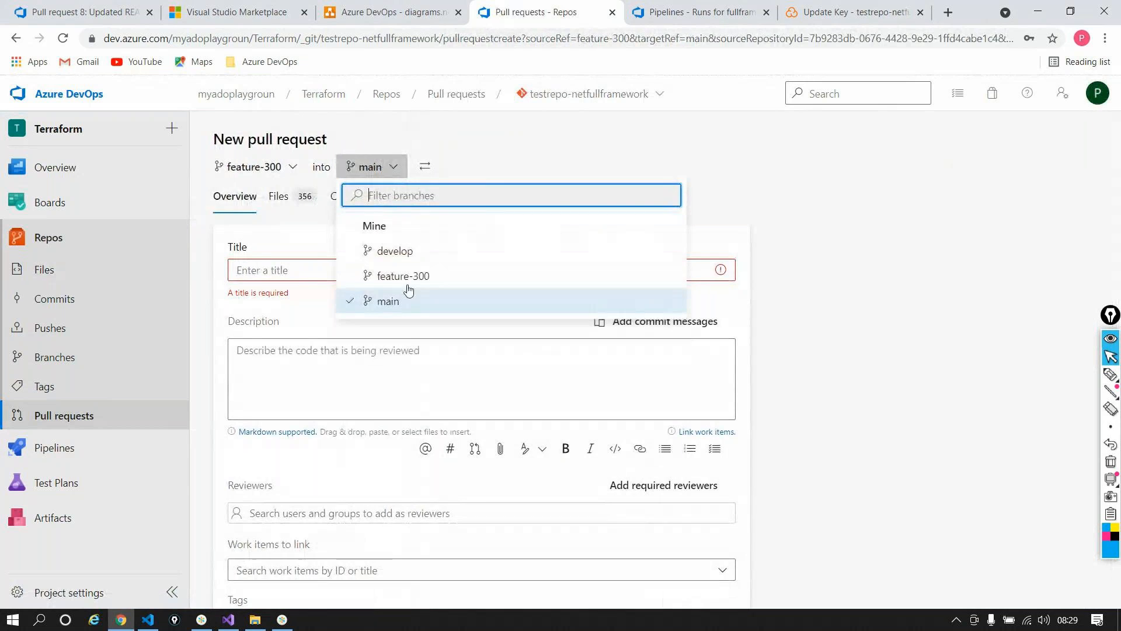
pyautogui.click(397, 250)
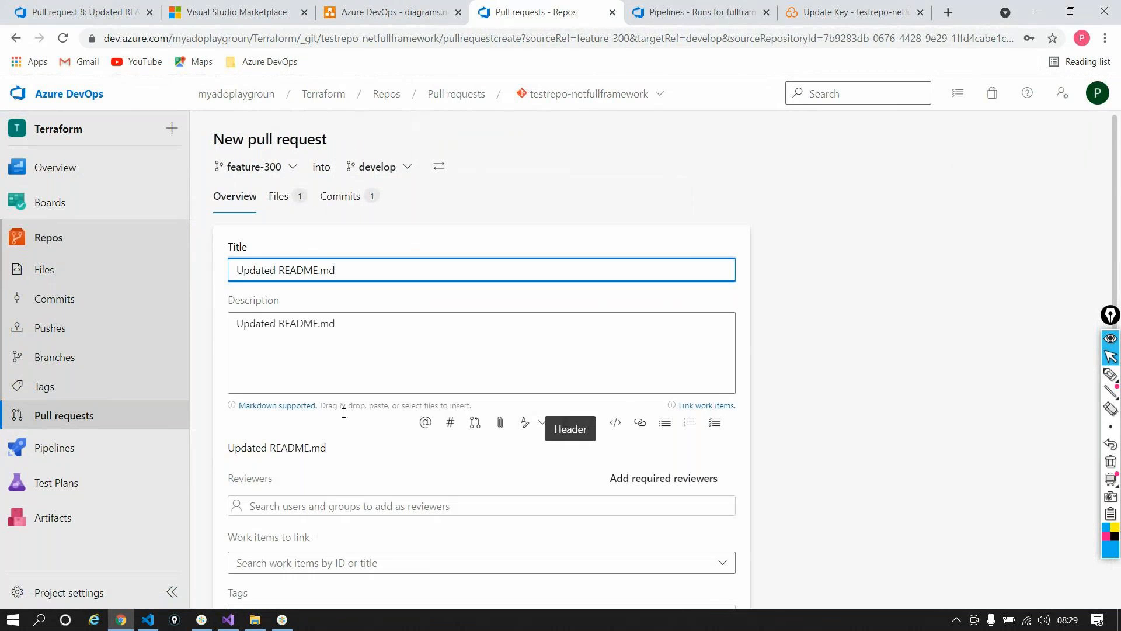
pyautogui.scroll(-2, 348, 420)
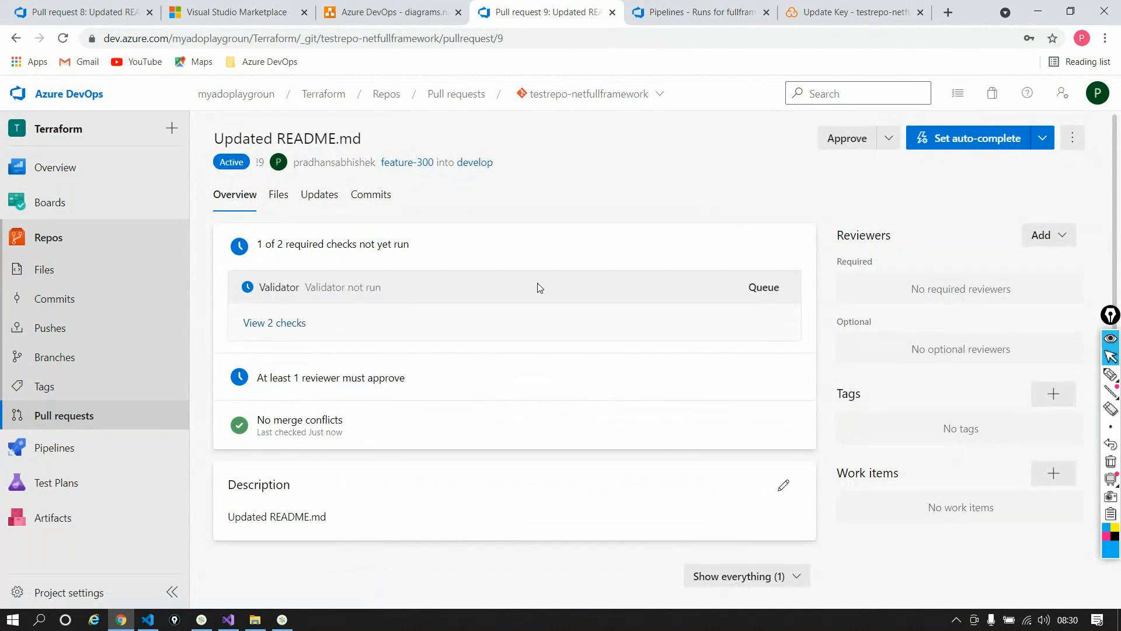
# Step: Queue the Validator check and open run #20210930.1's Build-Job log
pyautogui.click(261, 324)
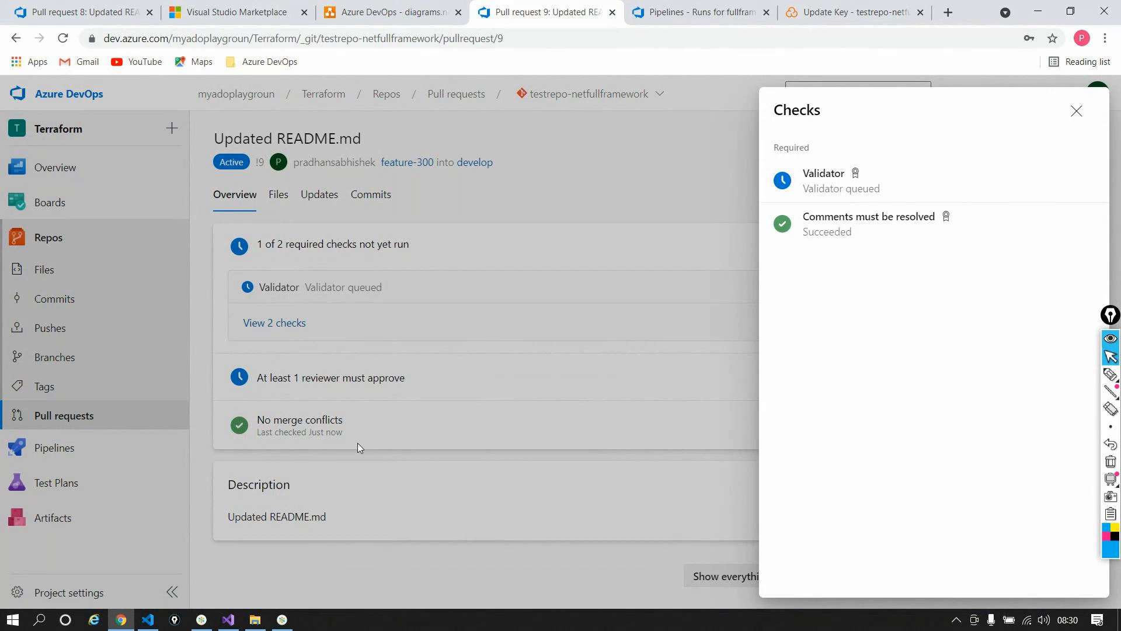
pyautogui.click(816, 179)
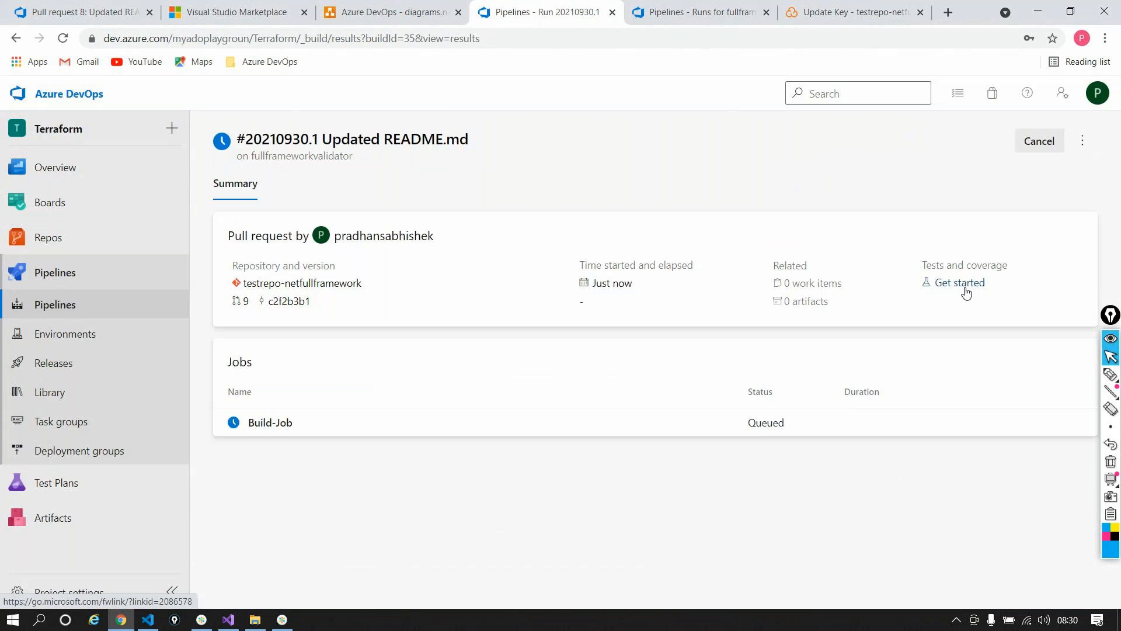
pyautogui.click(550, 409)
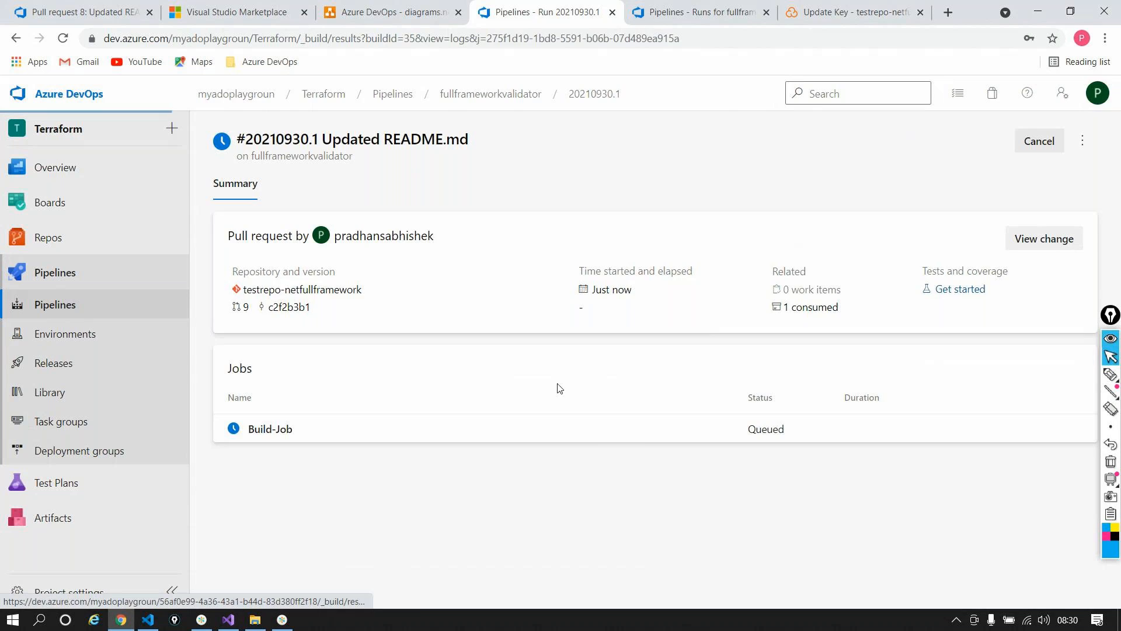
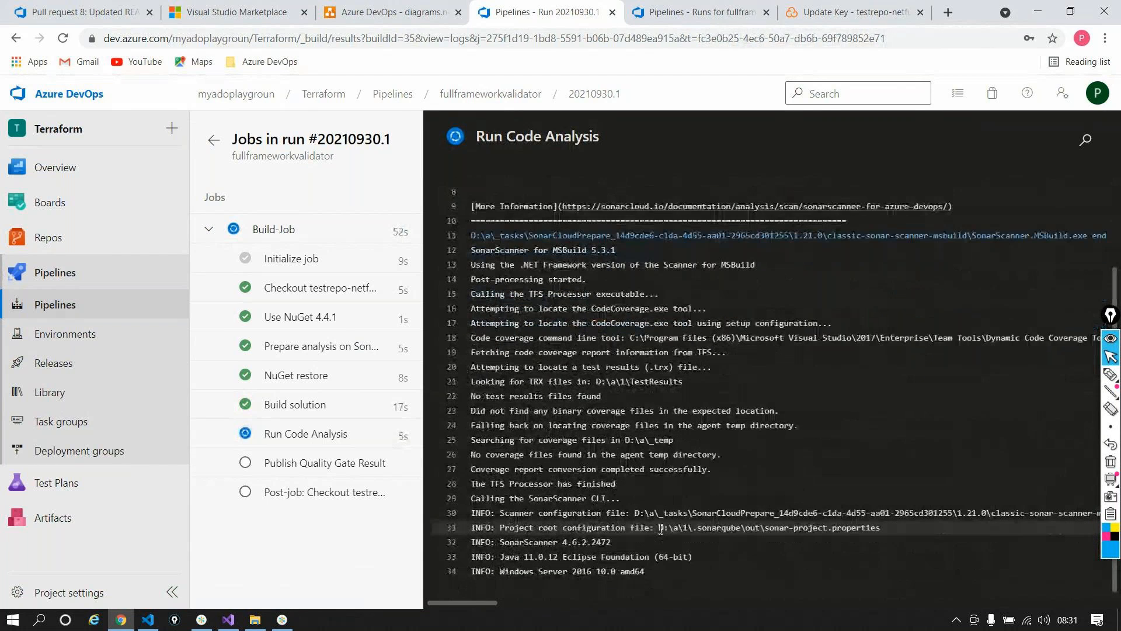
# Step: Follow the Run Code Analysis log through the 9 analyzed source files to ANALYSIS SUCCESSFUL
pyautogui.tripleClick(547, 518)
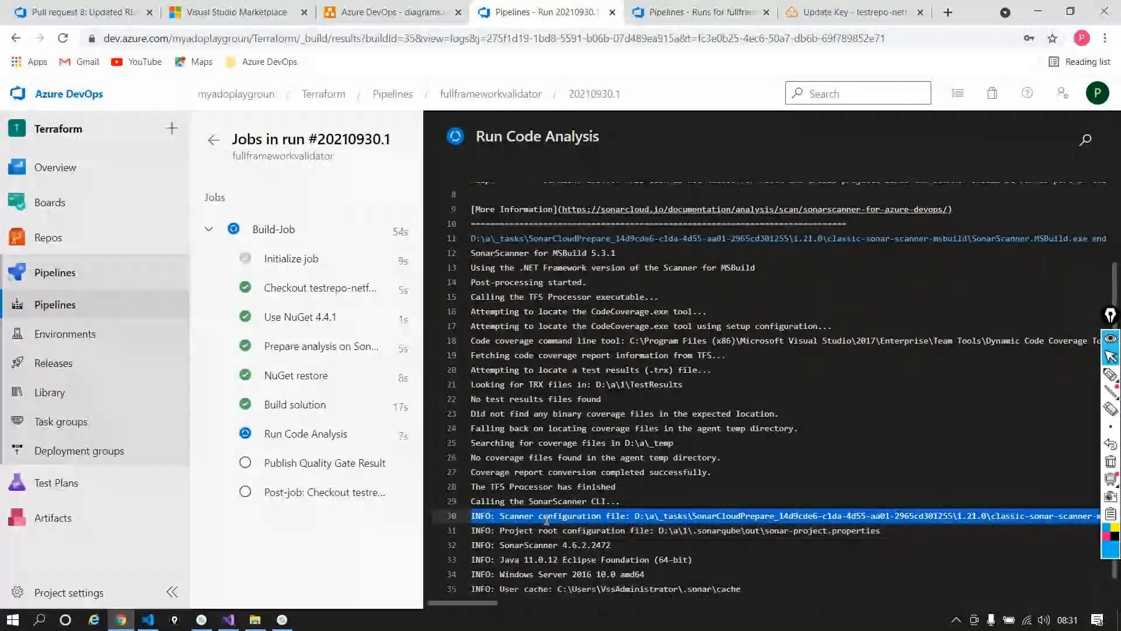
pyautogui.click(640, 496)
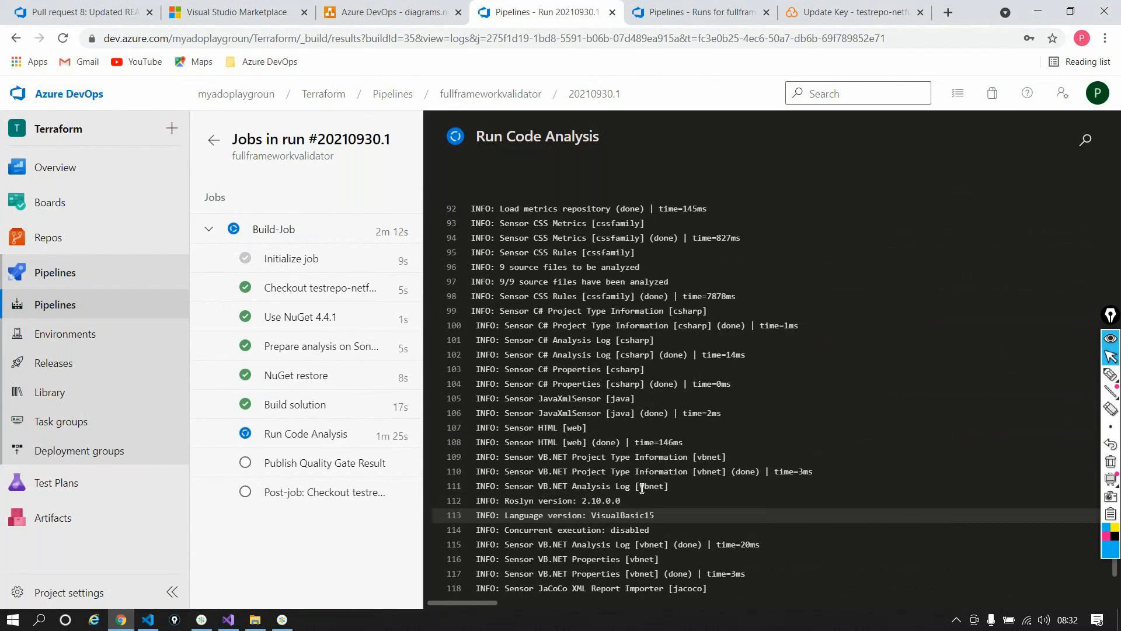
pyautogui.moveTo(501, 267); pyautogui.dragTo(681, 266)
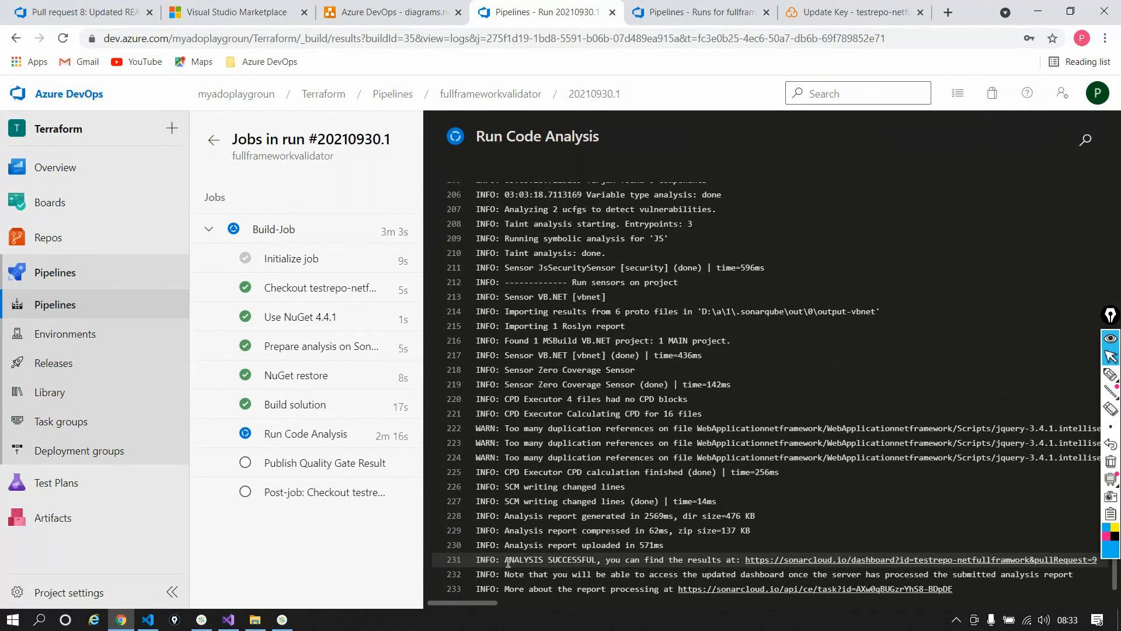
pyautogui.moveTo(508, 562); pyautogui.dragTo(655, 562)
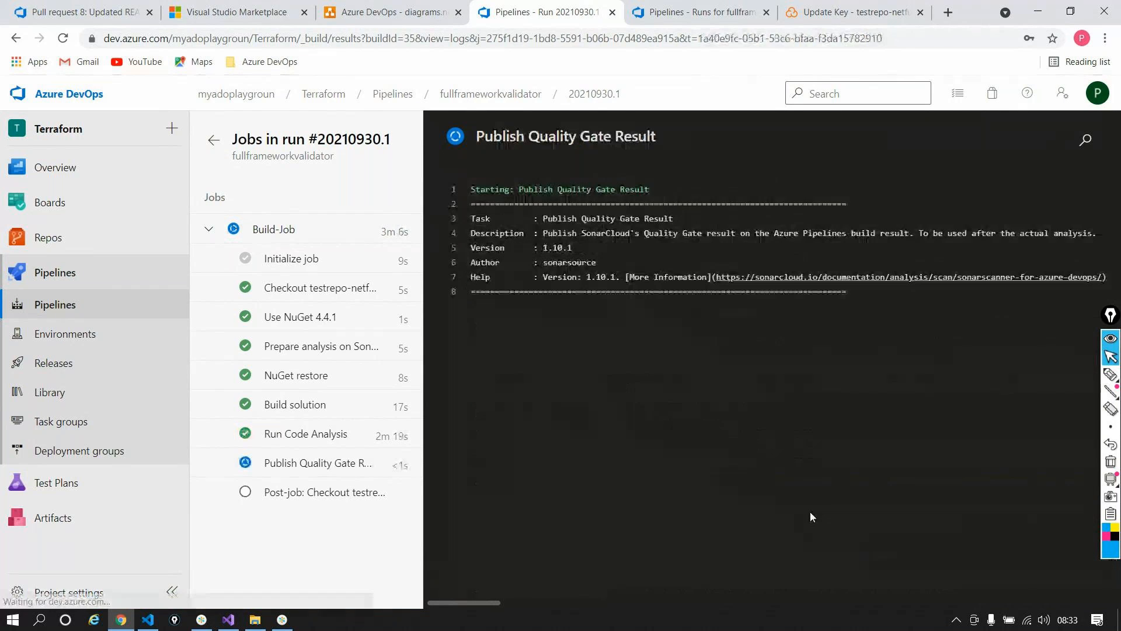
# Step: Review the end of the Run Code Analysis log and its ANALYSIS SUCCESSFUL message, then go to SonarCloud
pyautogui.click(304, 434)
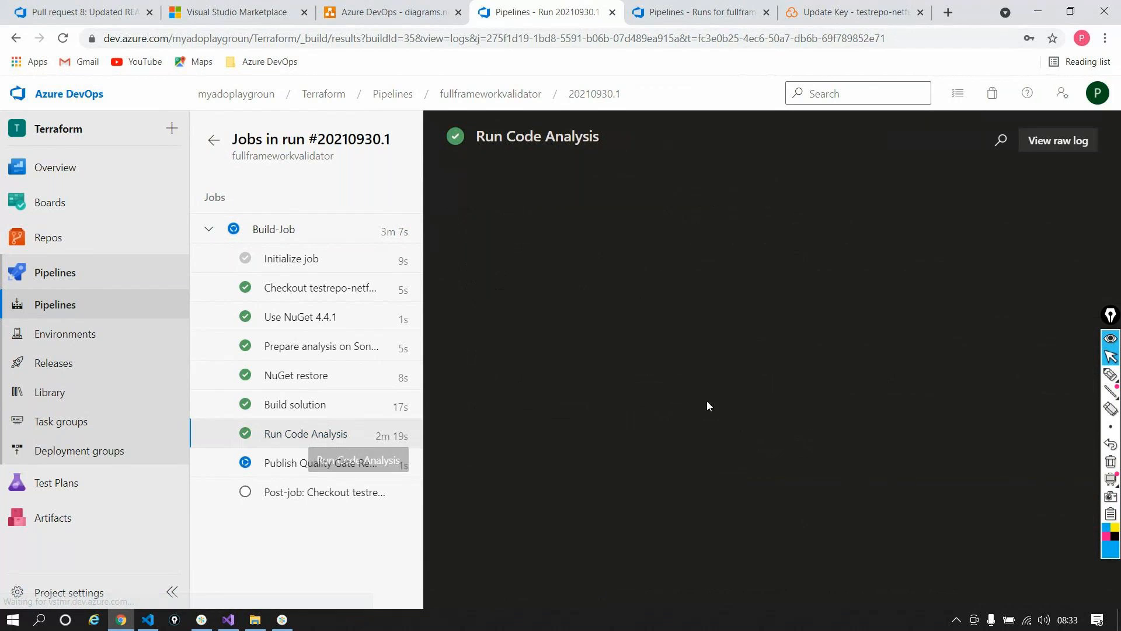
pyautogui.scroll(-20, 690, 466)
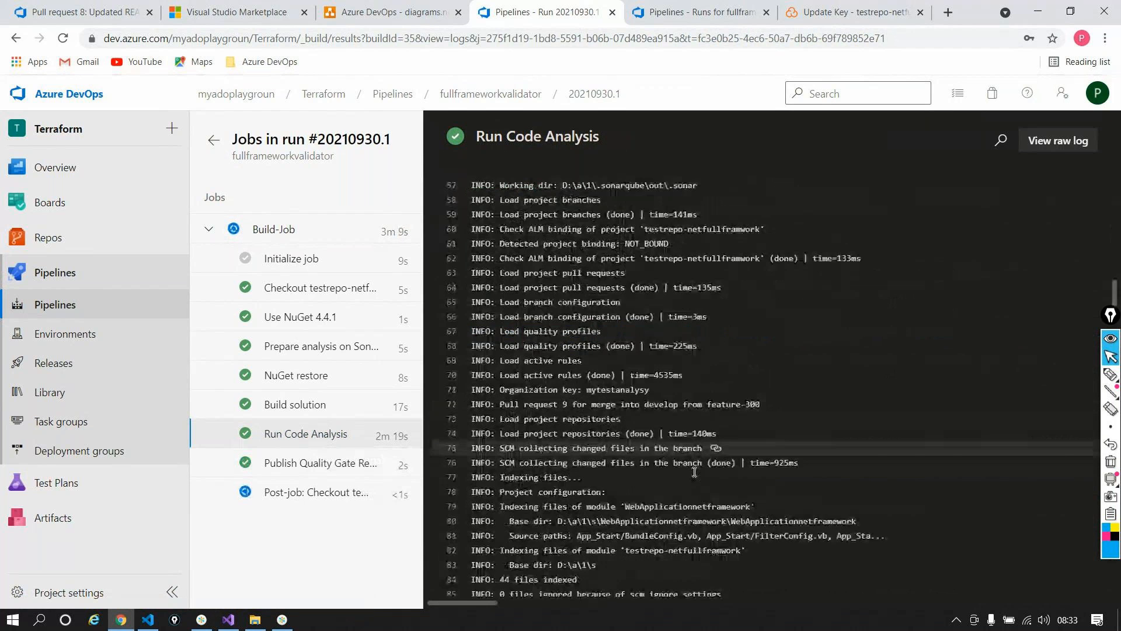
pyautogui.scroll(-10, 709, 471)
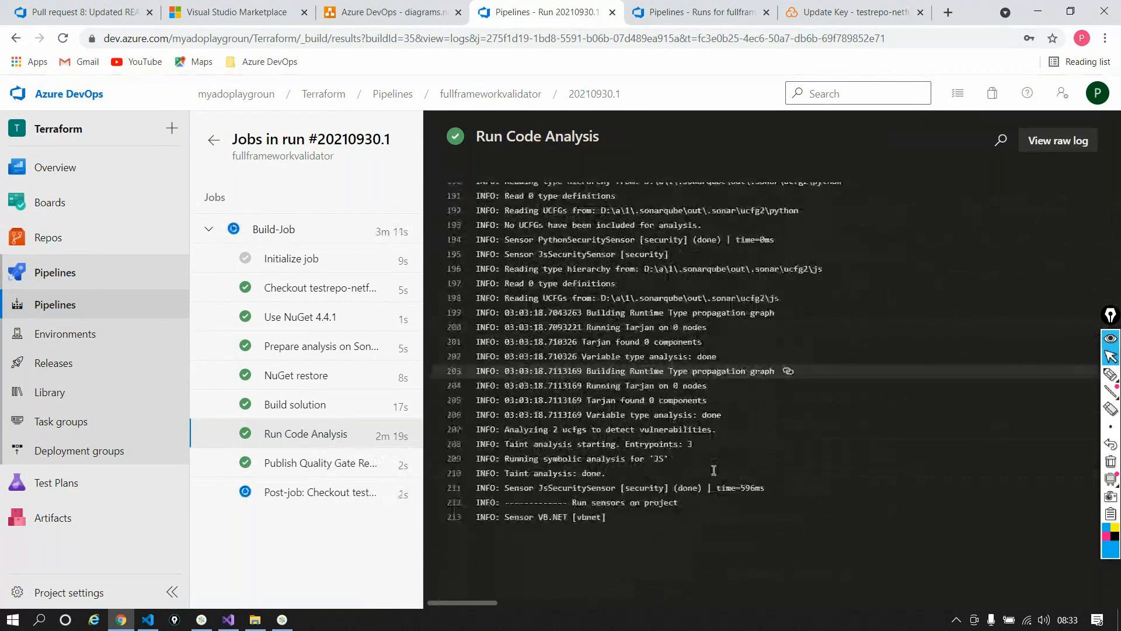
pyautogui.scroll(-7, 715, 470)
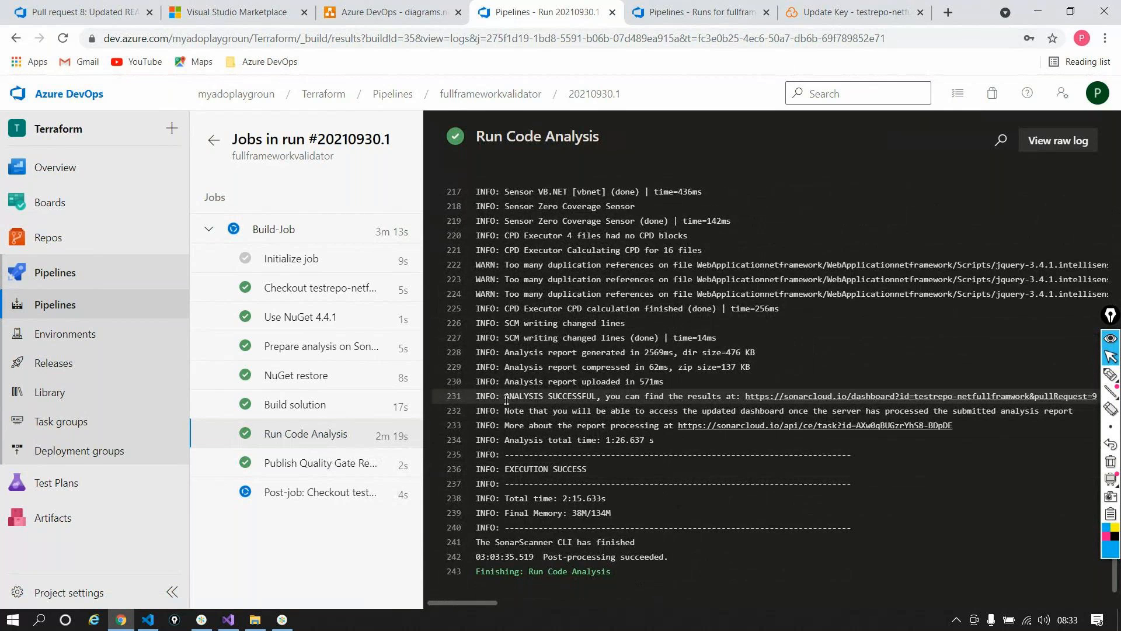
pyautogui.moveTo(506, 399); pyautogui.dragTo(767, 412)
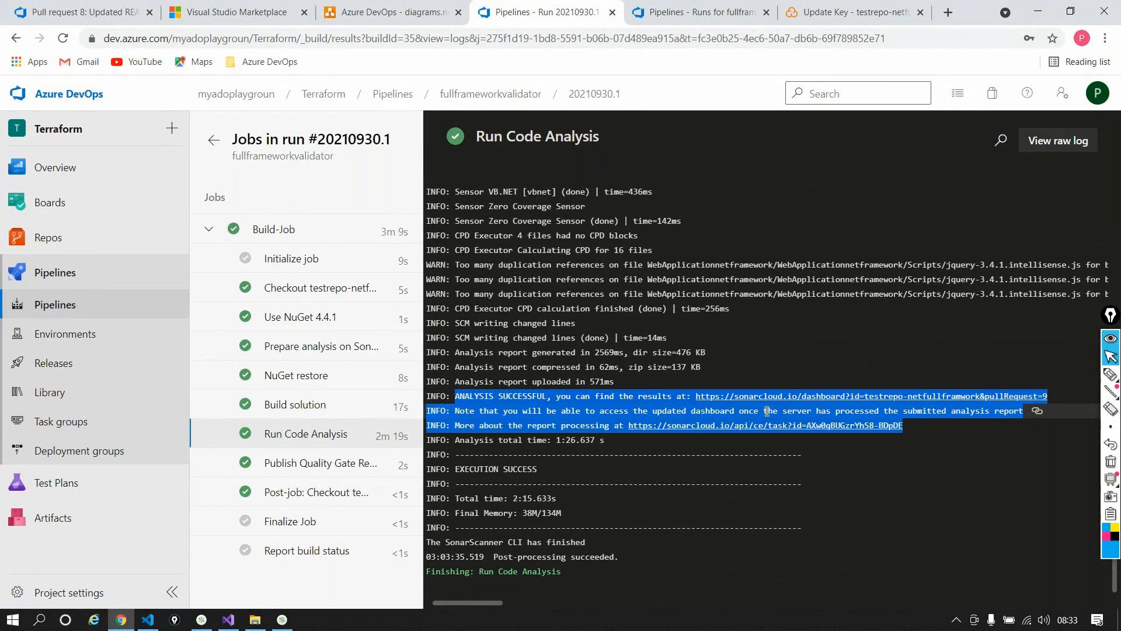
pyautogui.click(853, 11)
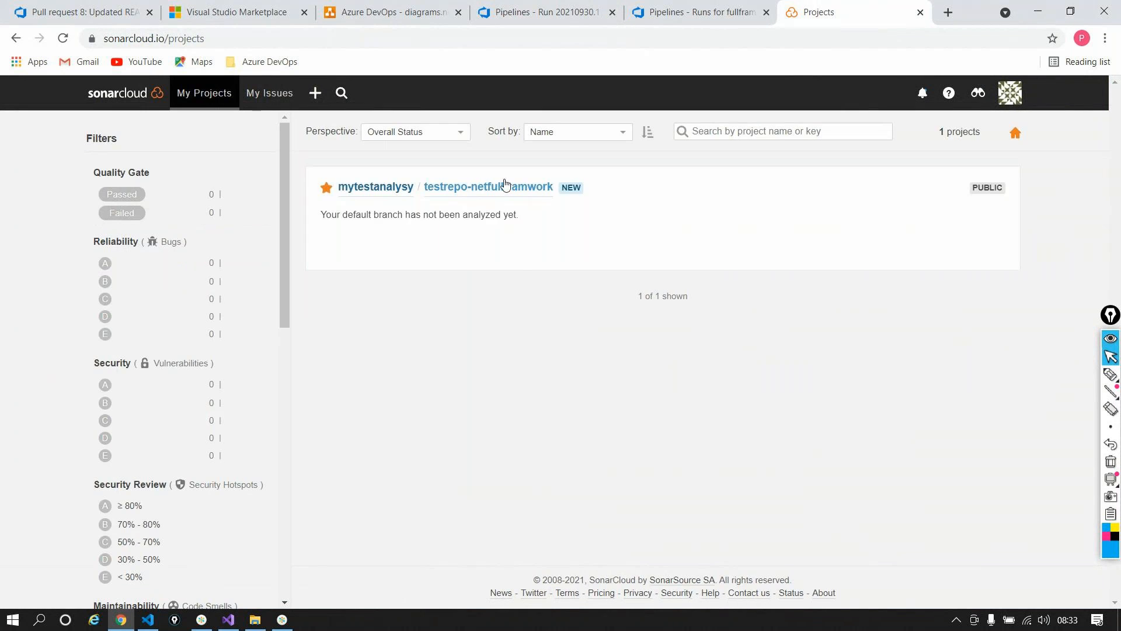
# Step: Open the SonarCloud results for pull request 9 from the Run Code Analysis log
pyautogui.click(505, 185)
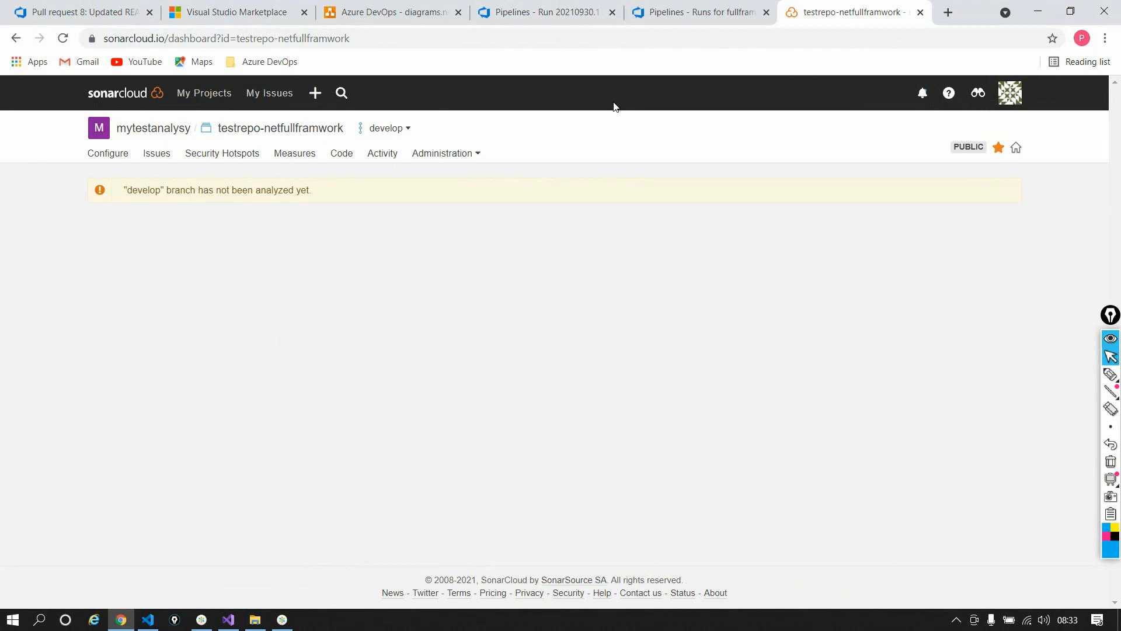
pyautogui.click(634, 18)
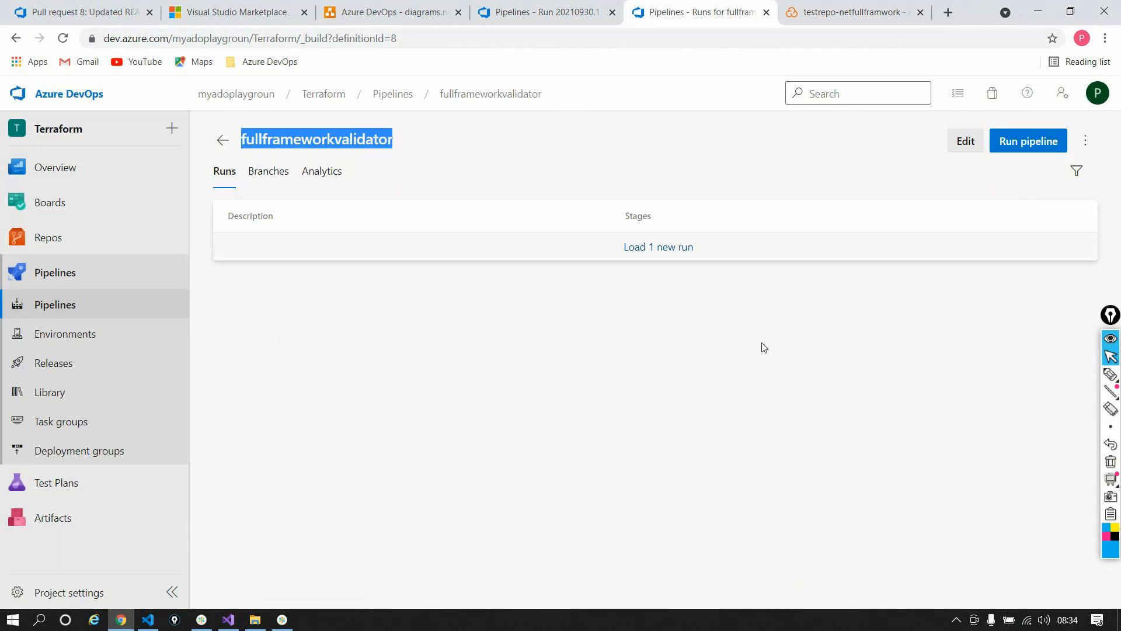
pyautogui.click(538, 11)
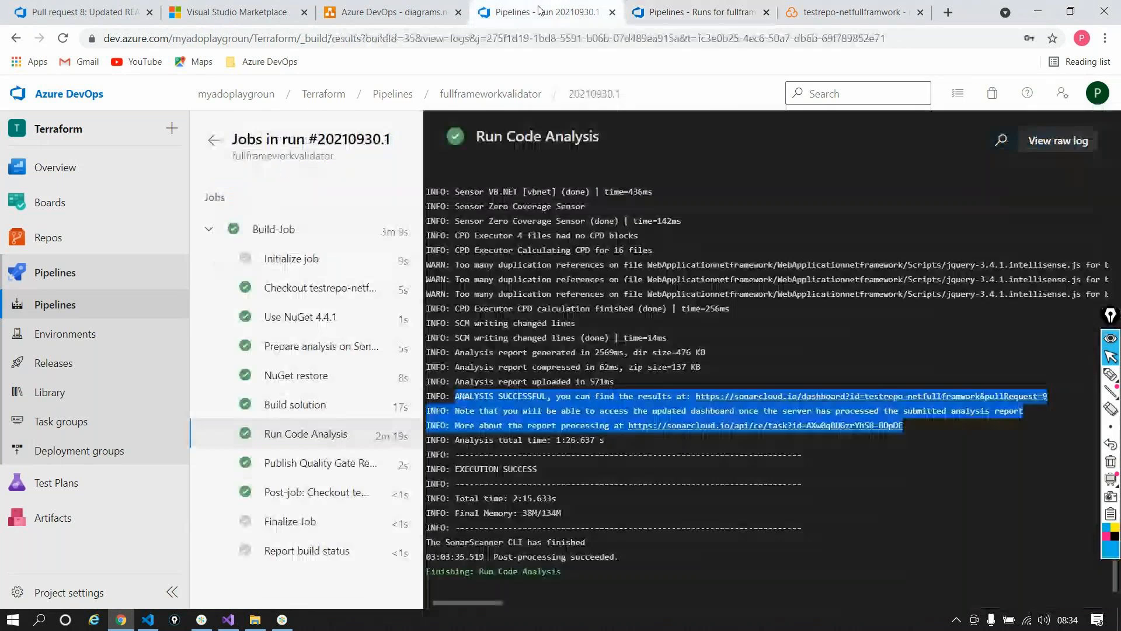
pyautogui.click(889, 396)
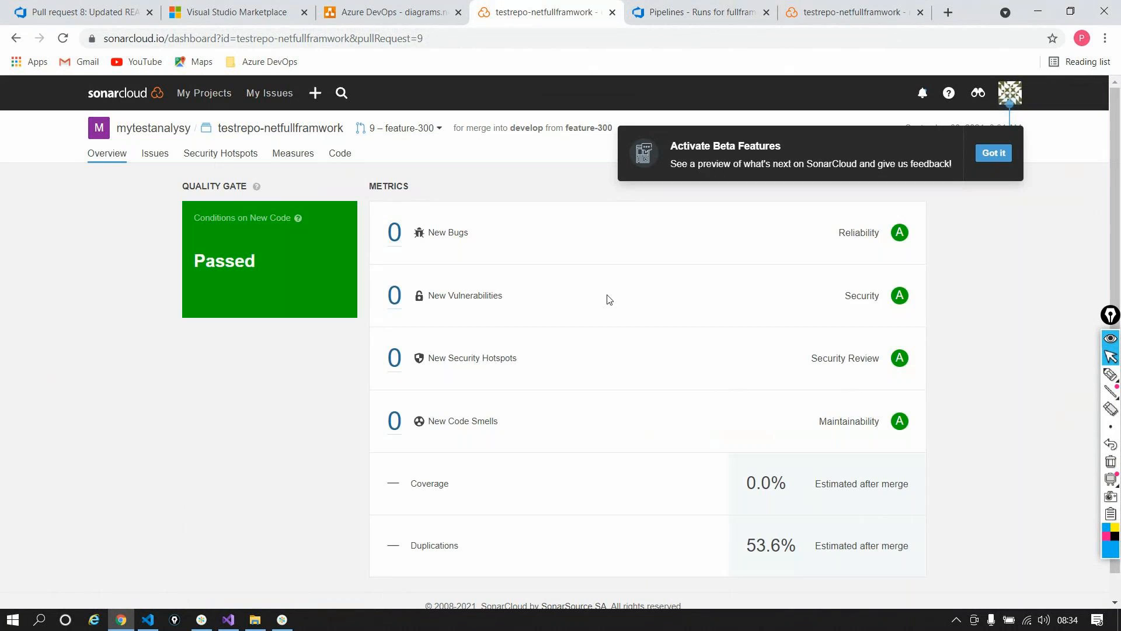
pyautogui.click(996, 154)
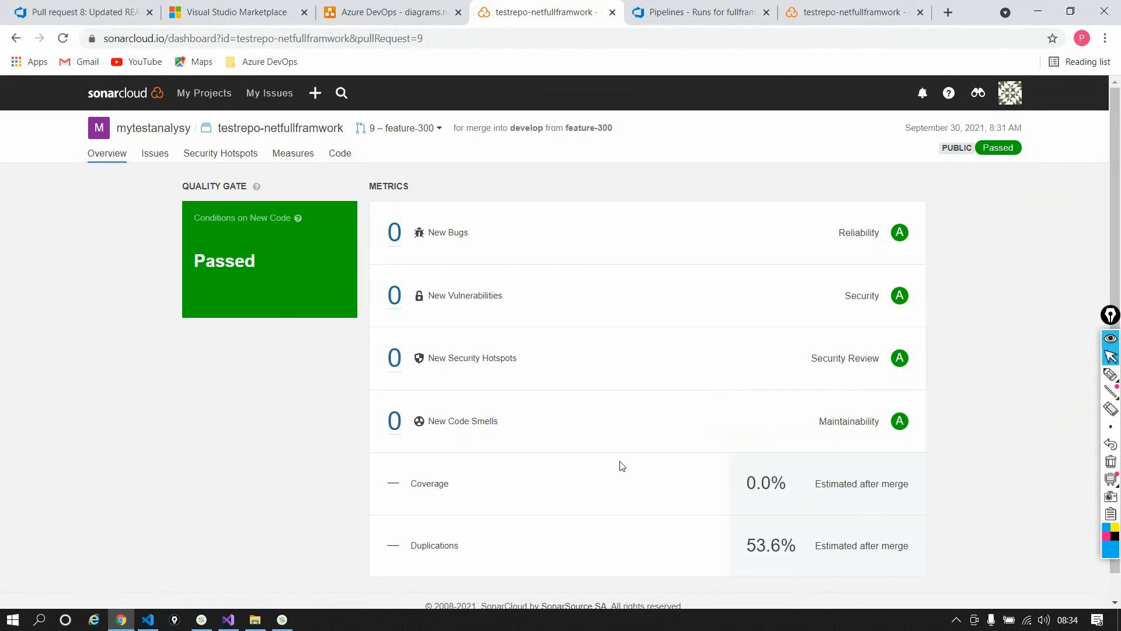
pyautogui.scroll(-1, 638, 435)
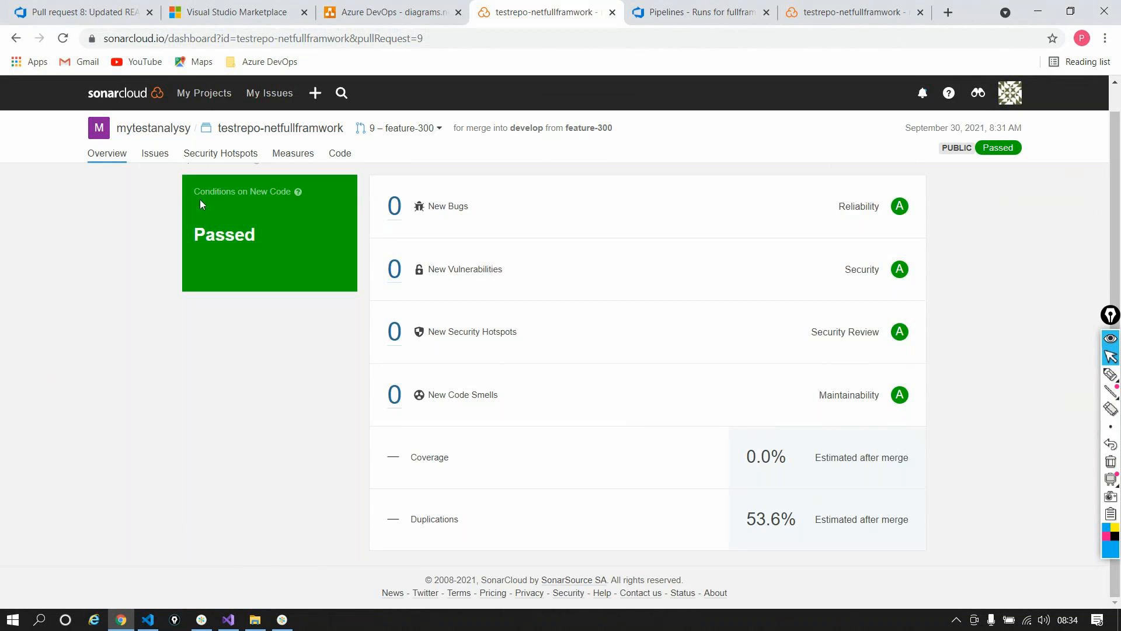
# Step: Check pull request 9's Issues, noting its merge into develop from feature-300
pyautogui.click(155, 153)
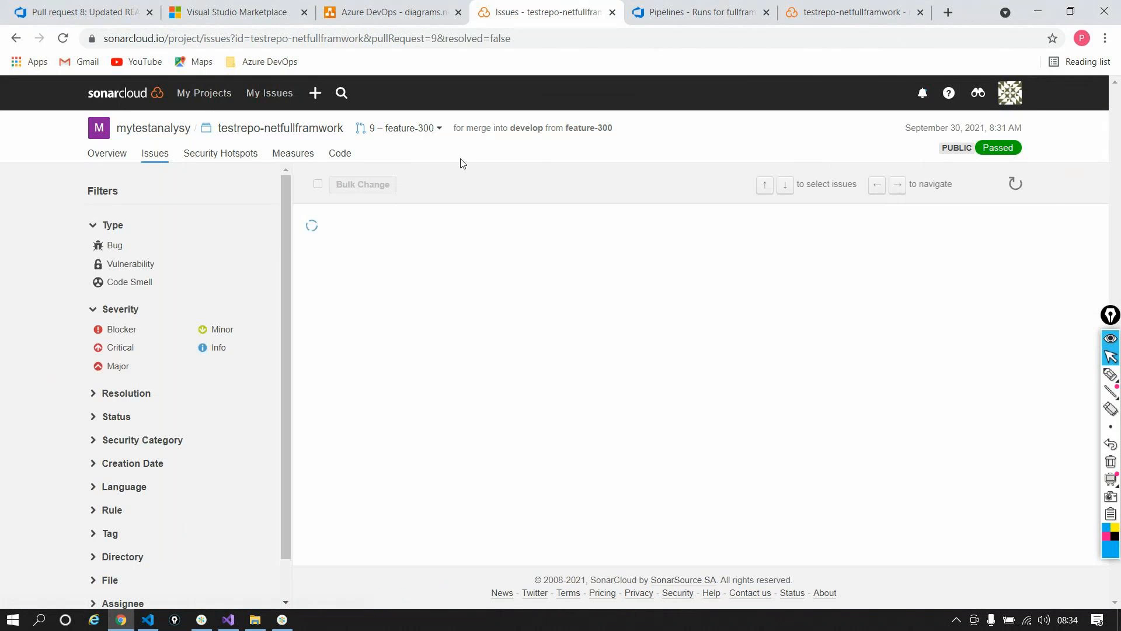
pyautogui.tripleClick(466, 126)
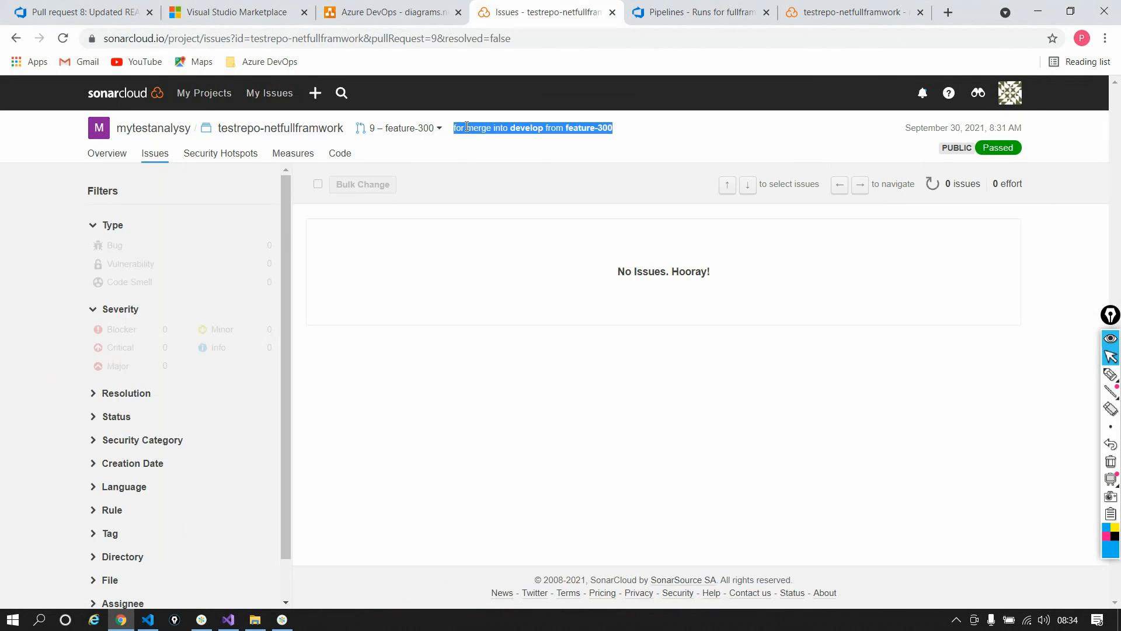
pyautogui.doubleClick(529, 128)
pyautogui.click(529, 129)
pyautogui.tripleClick(589, 132)
pyautogui.tripleClick(589, 132)
# Step: Review pull request 9's Measures, Code, Security Hotspots and Overview, then return to the fullframeworkvalidator runs
pyautogui.click(295, 155)
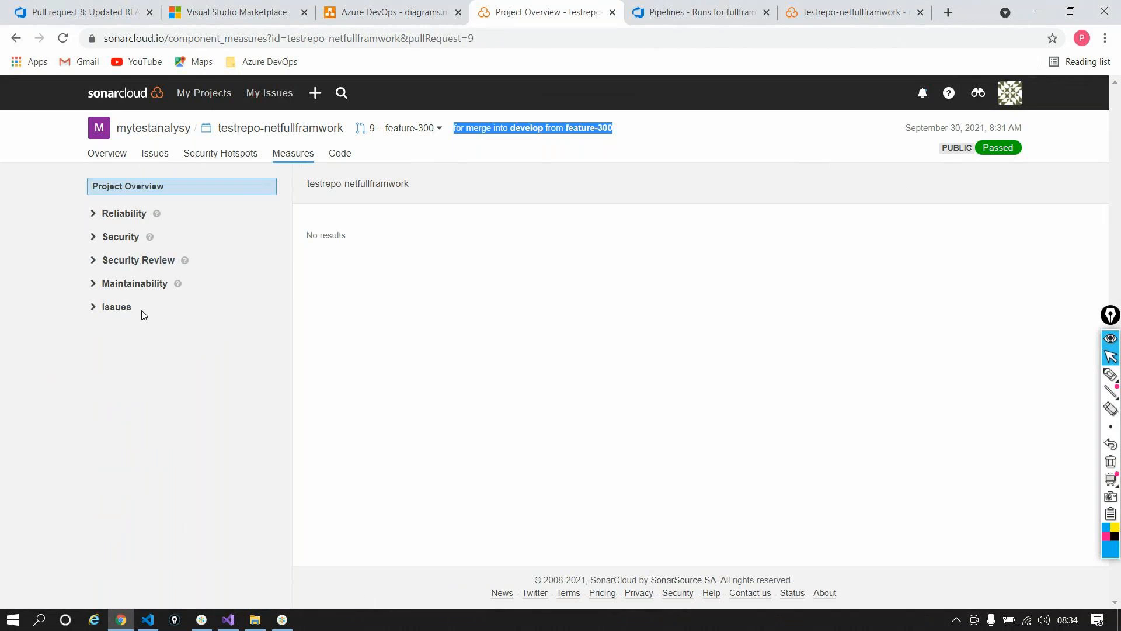
pyautogui.click(339, 154)
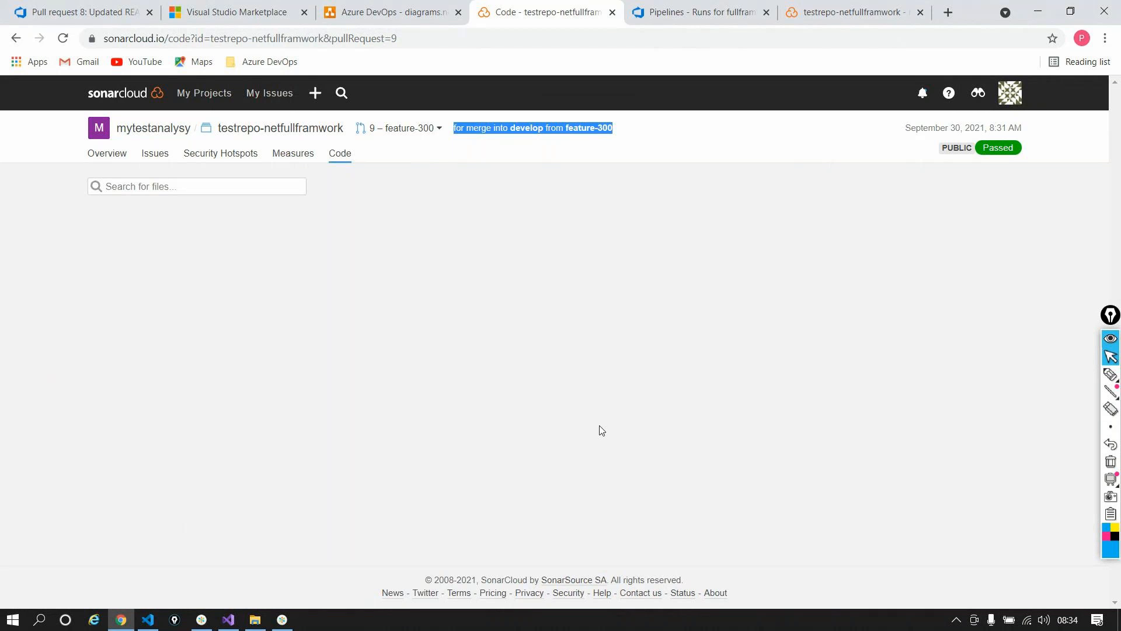
pyautogui.click(214, 155)
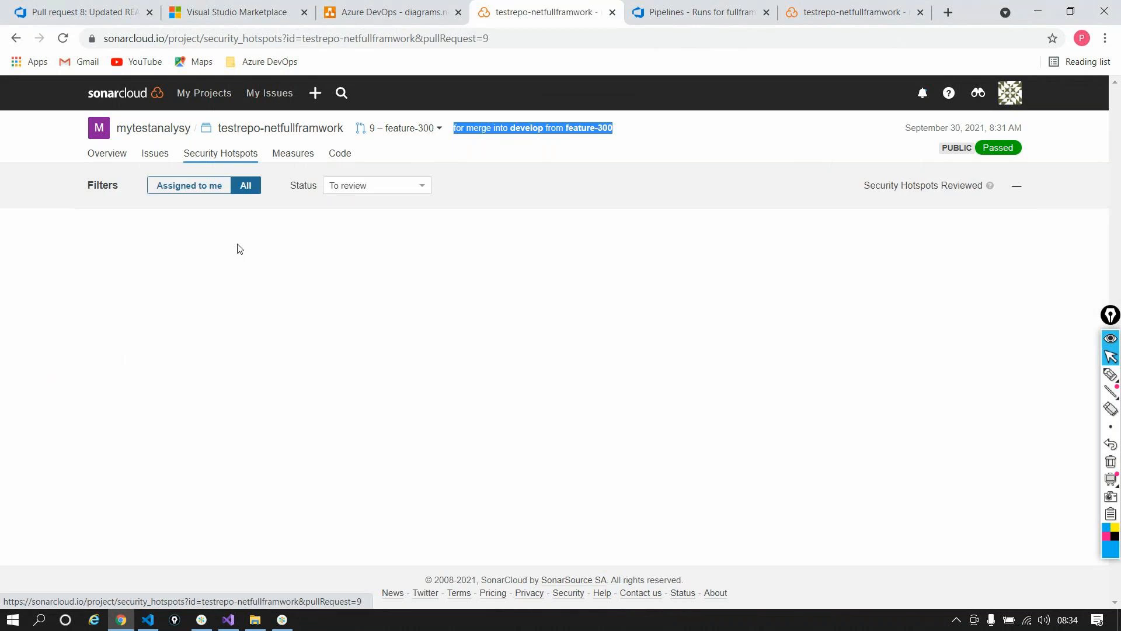
pyautogui.click(111, 156)
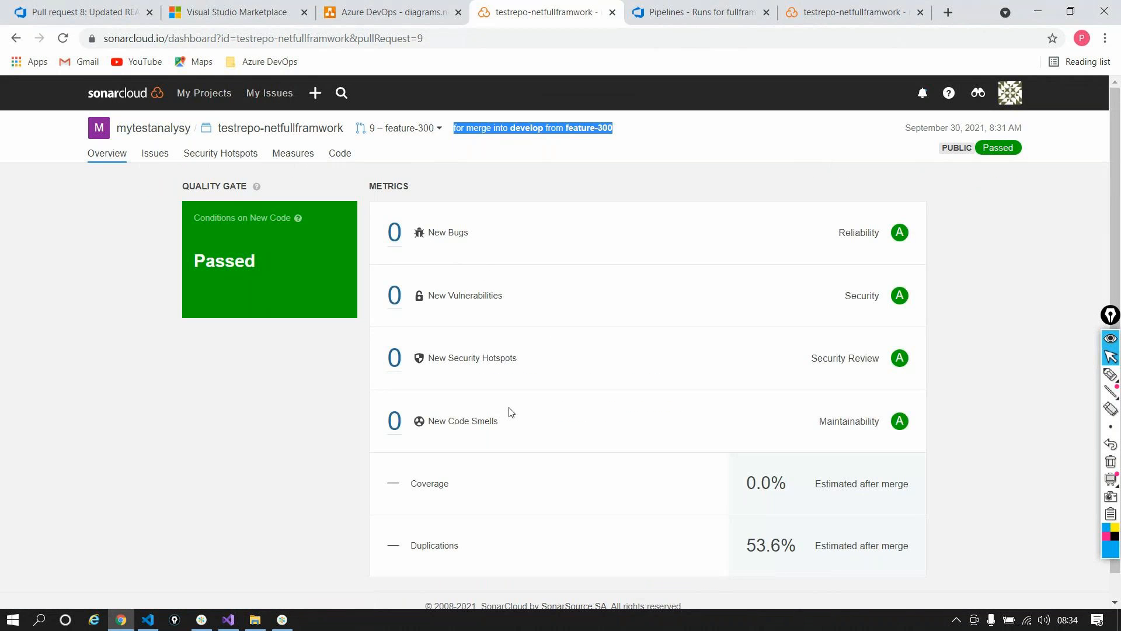
pyautogui.scroll(-1, 510, 421)
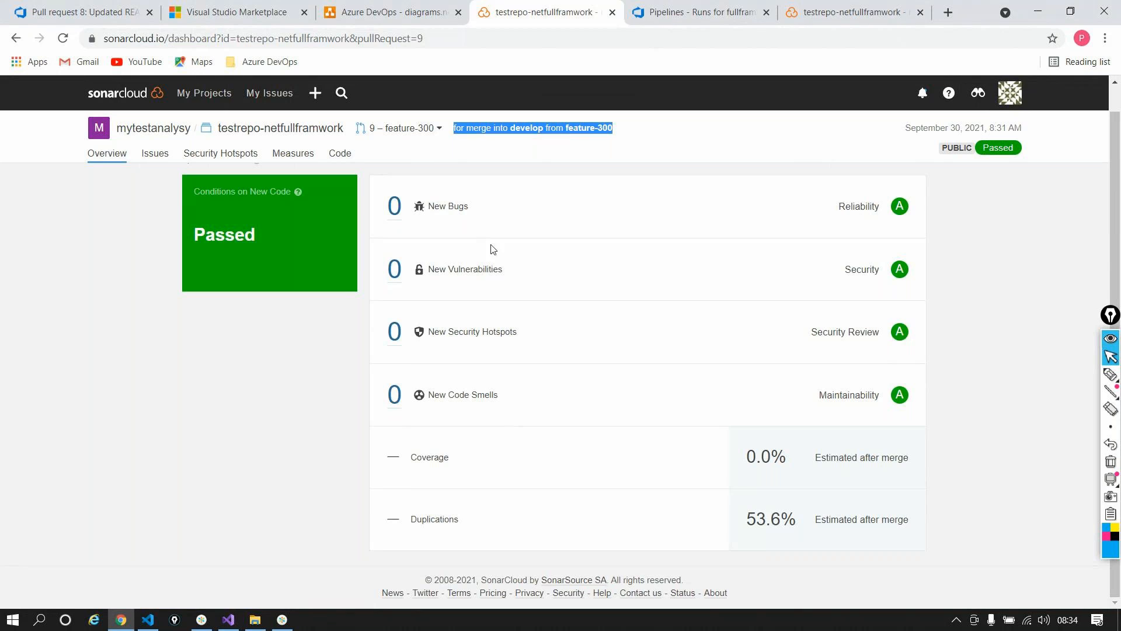
pyautogui.doubleClick(459, 269)
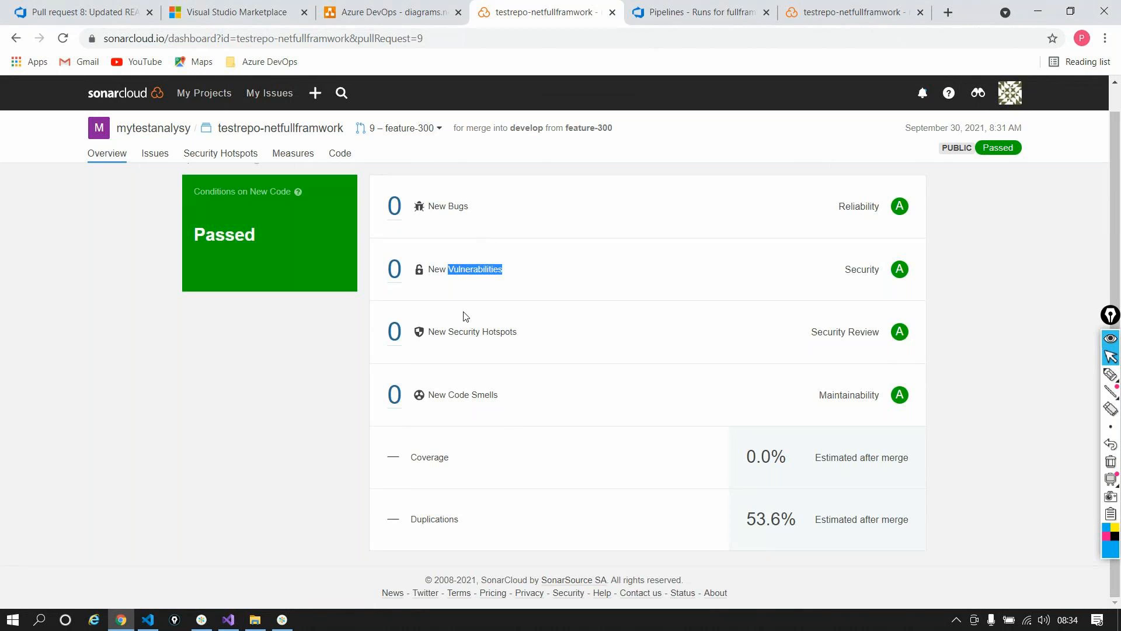
pyautogui.tripleClick(589, 127)
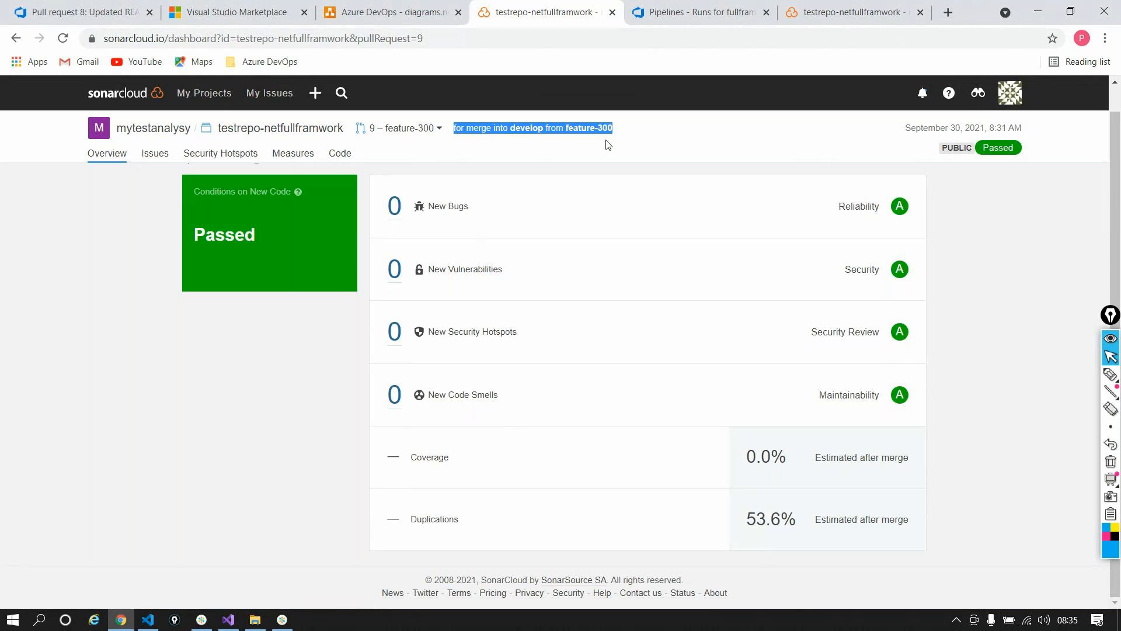
pyautogui.click(608, 145)
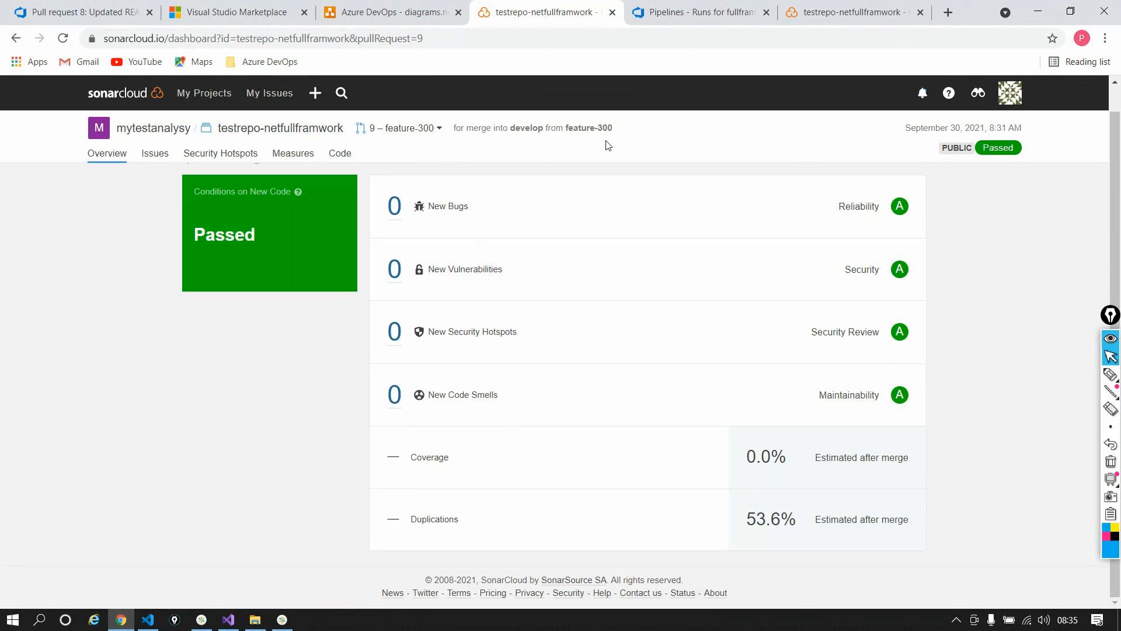
pyautogui.click(673, 22)
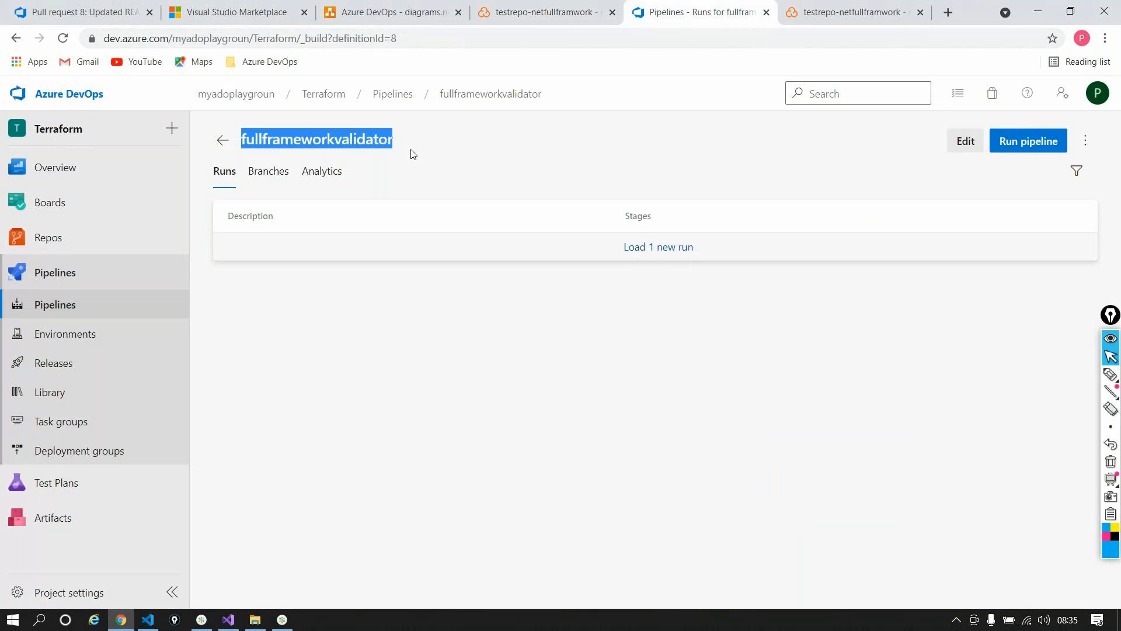
# Step: Open pull request 9's overview from the pull requests list
pyautogui.click(225, 141)
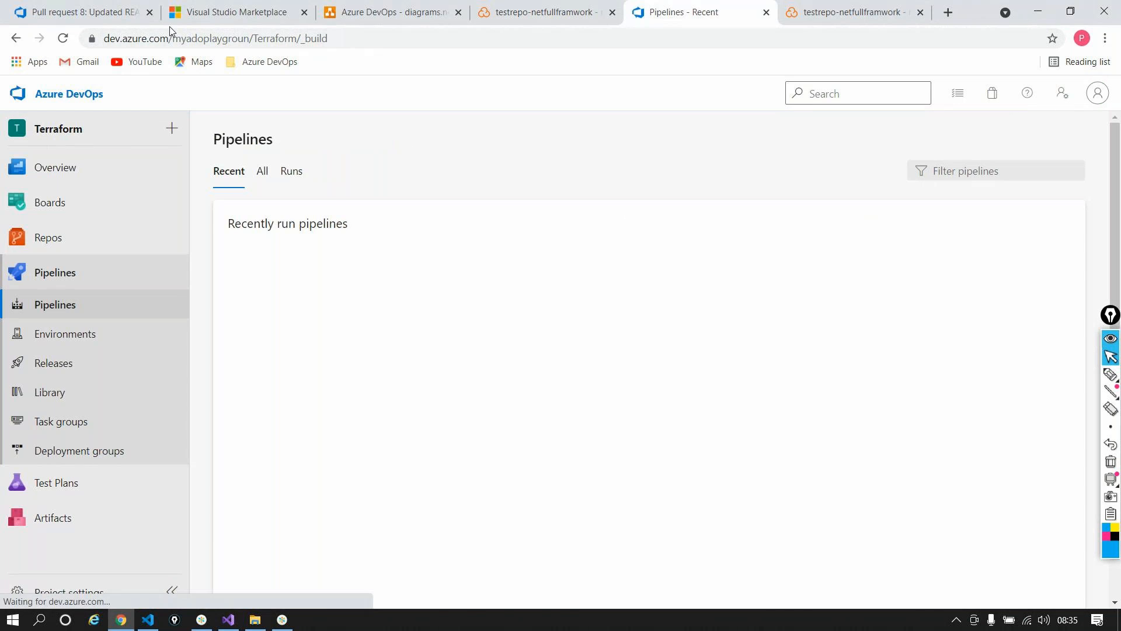
pyautogui.click(103, 21)
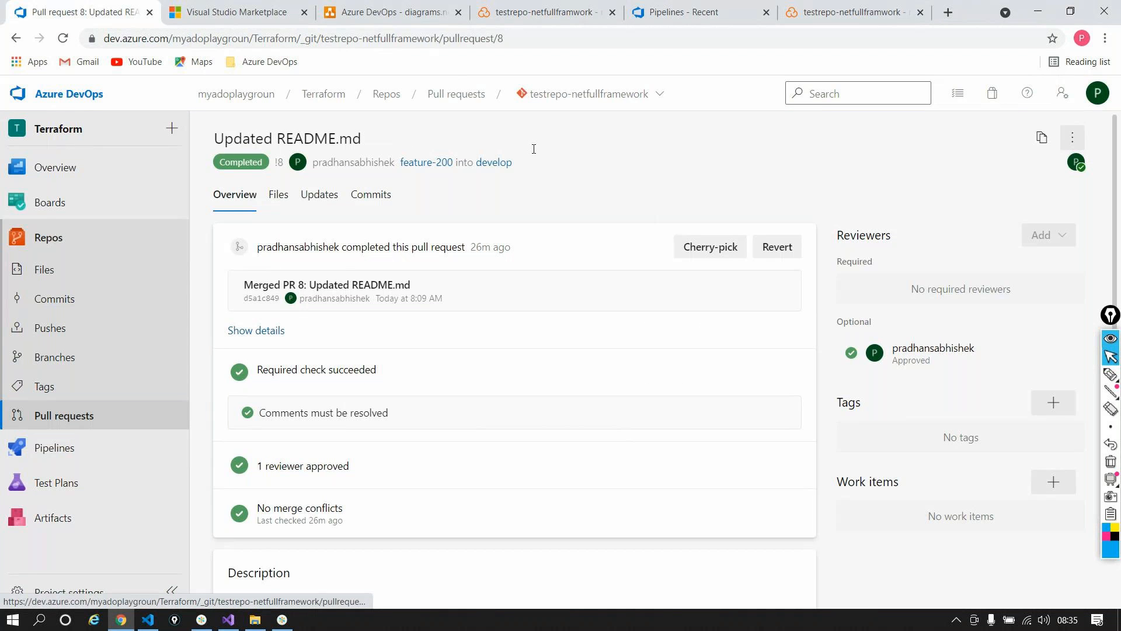
pyautogui.click(91, 421)
pyautogui.click(350, 281)
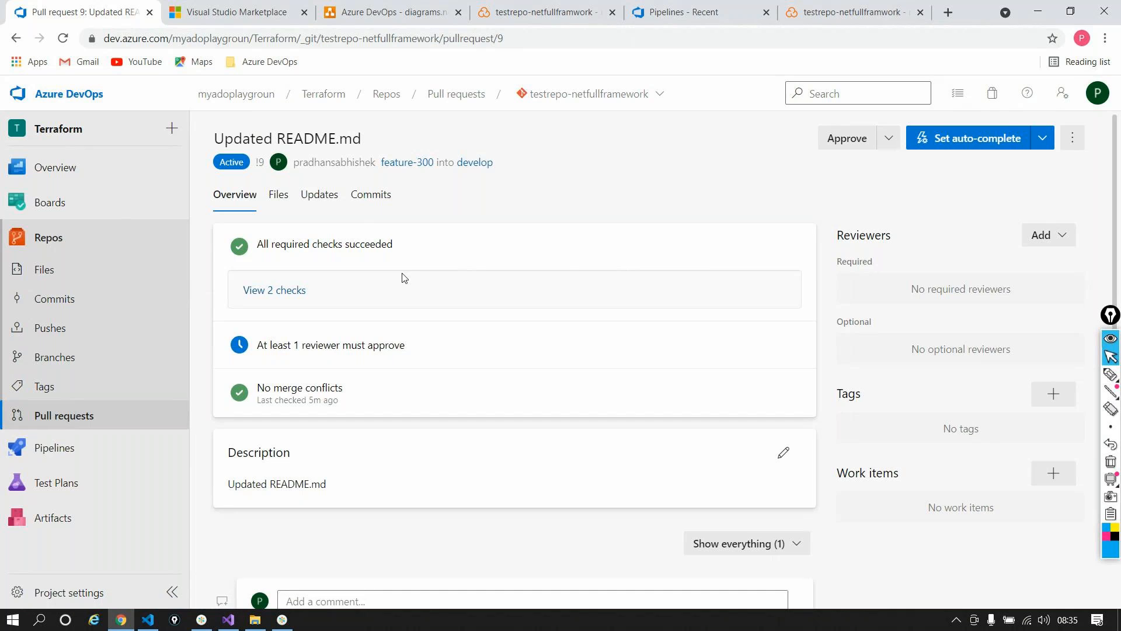
# Step: Check pull request 9's 2 checks, approve it, and start completing it
pyautogui.click(298, 300)
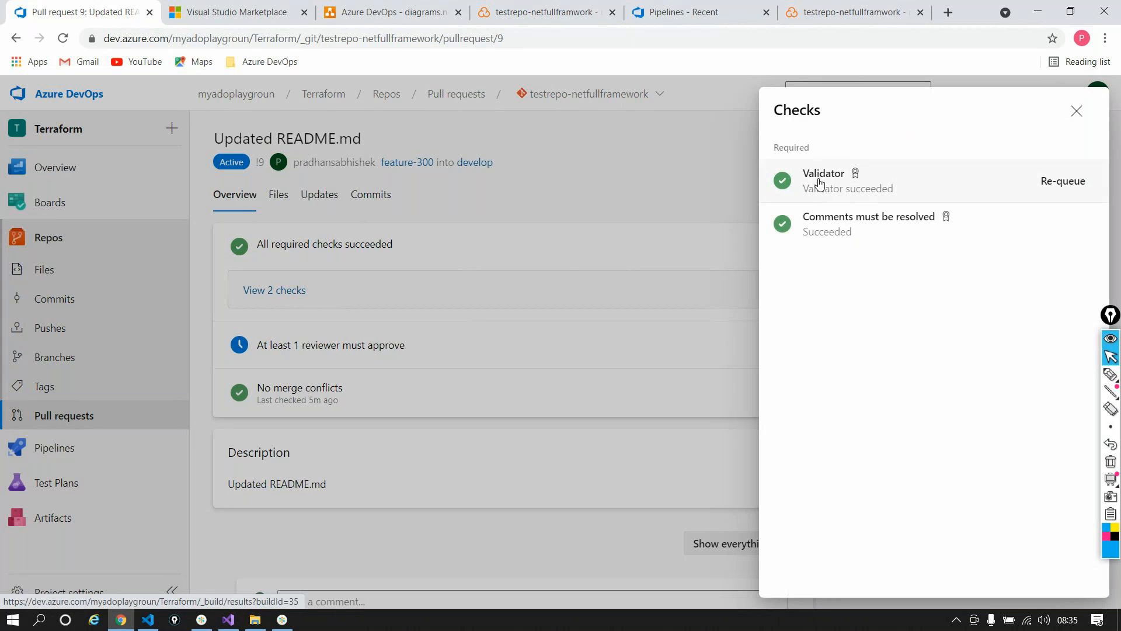
pyautogui.click(1078, 112)
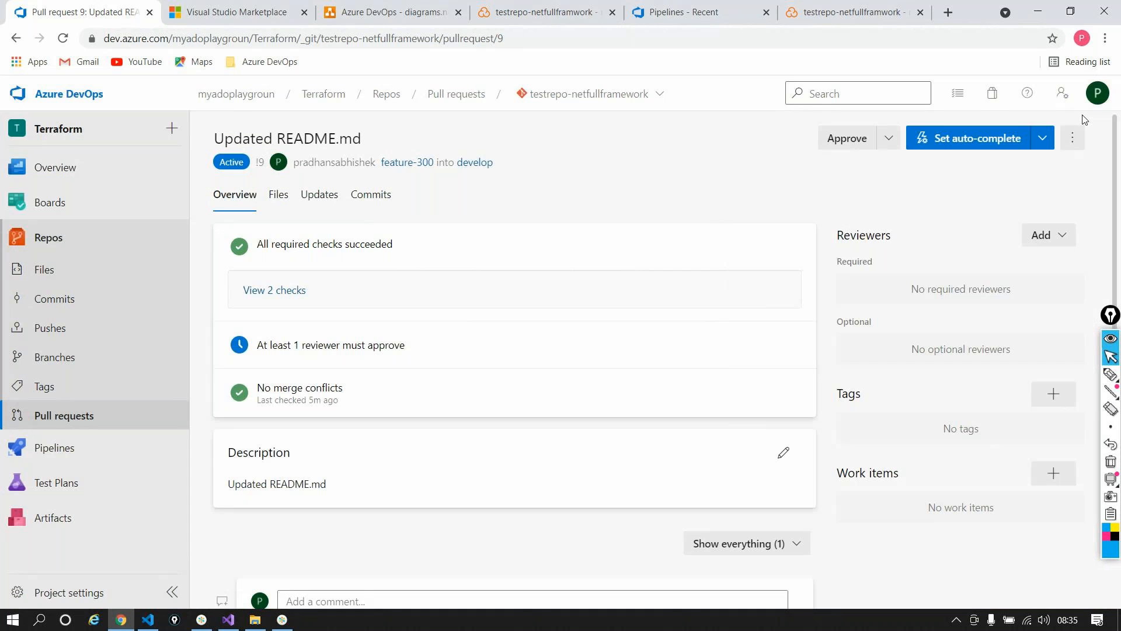
pyautogui.click(838, 136)
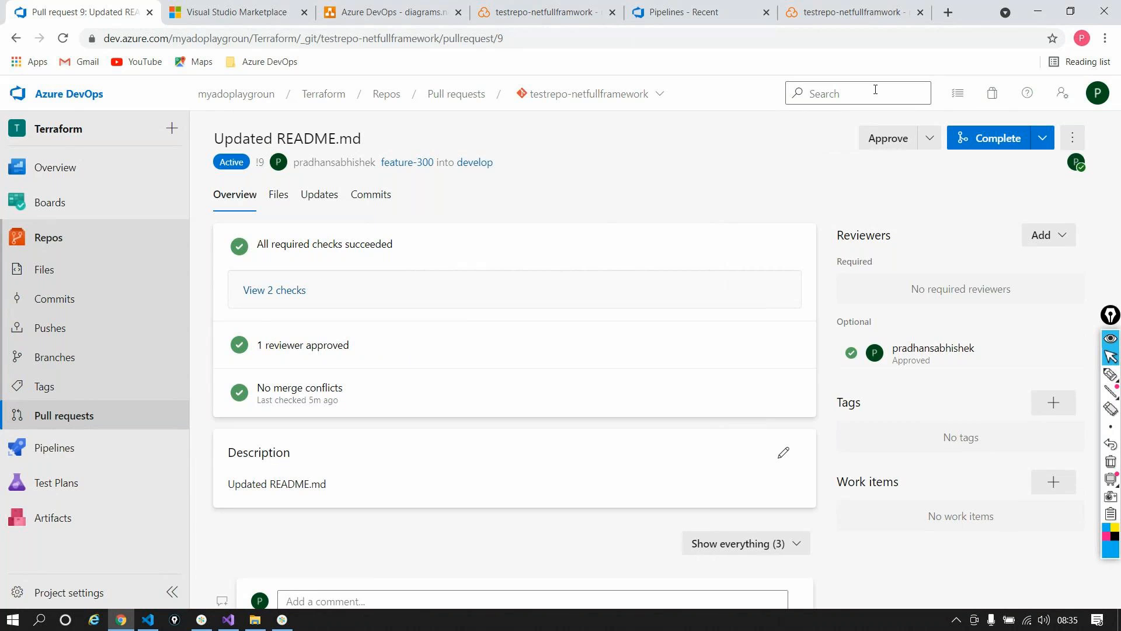
pyautogui.click(993, 139)
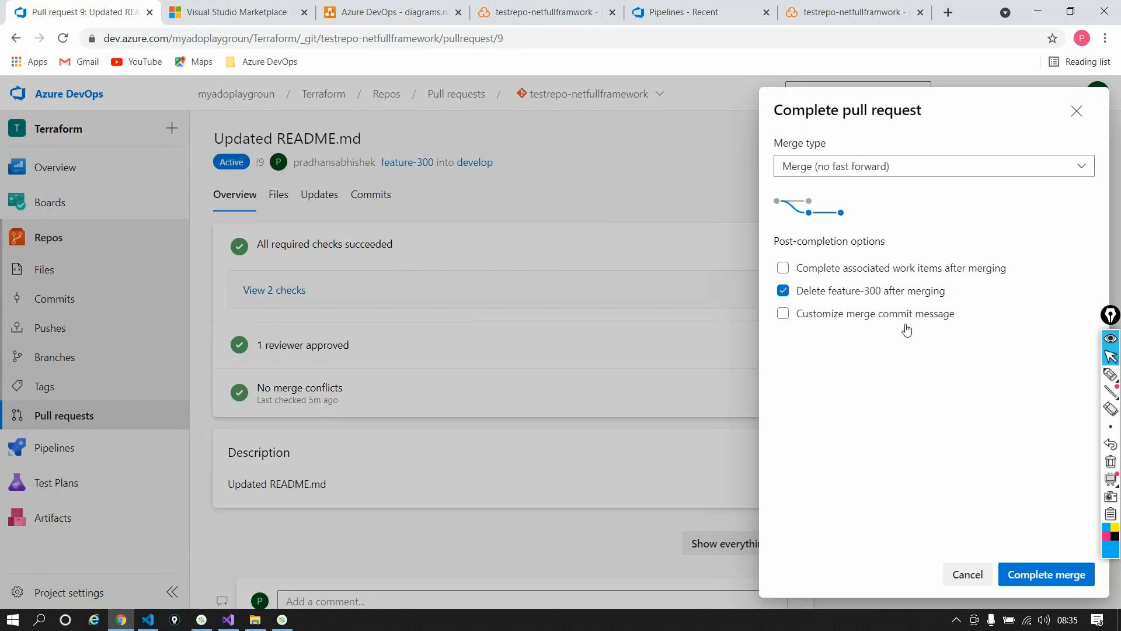
# Step: Merge pull request 9 into develop, then check SonarCloud's develop and PR 9 dashboards
pyautogui.click(1043, 574)
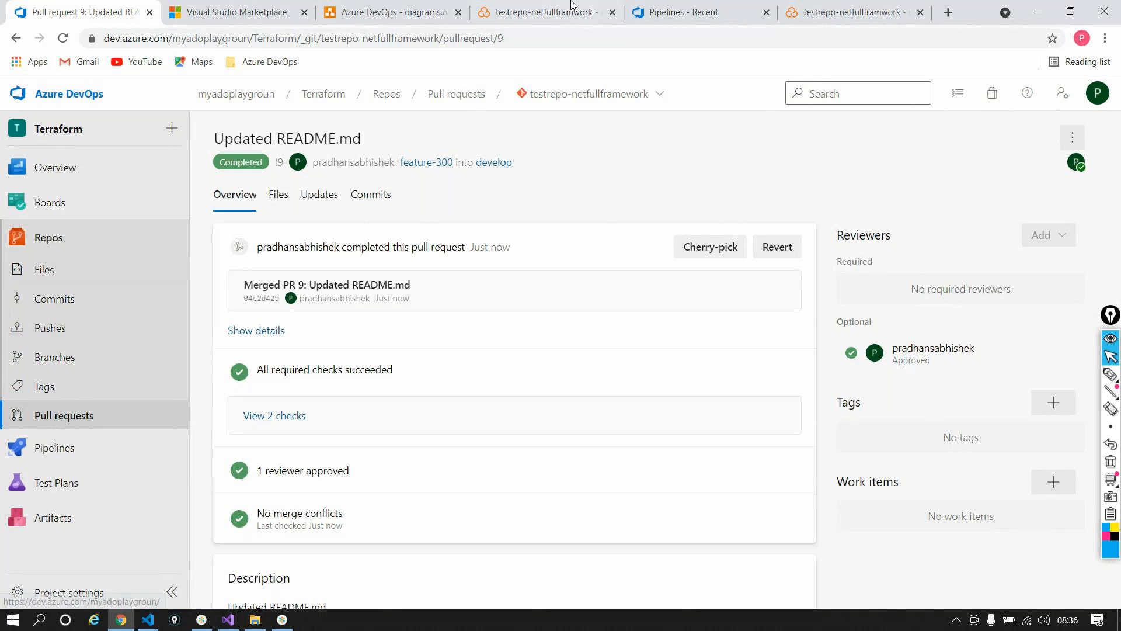
pyautogui.click(872, 7)
pyautogui.click(502, 17)
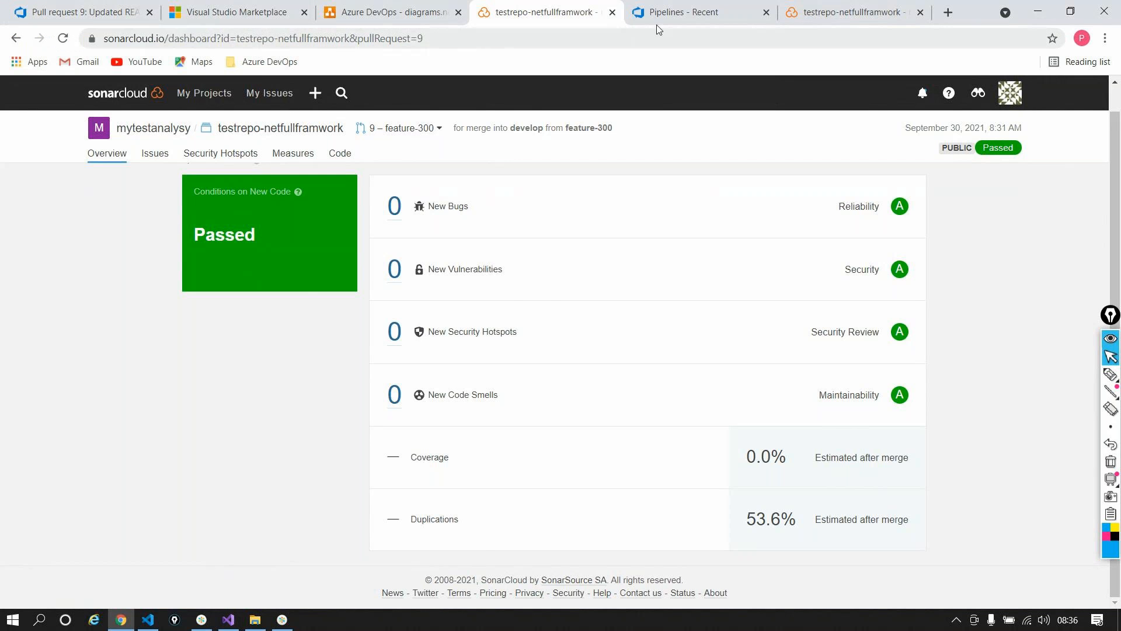
# Step: Look over recently run pipelines, then open the testrepo-netfullframework repository's Branches page
pyautogui.click(691, 21)
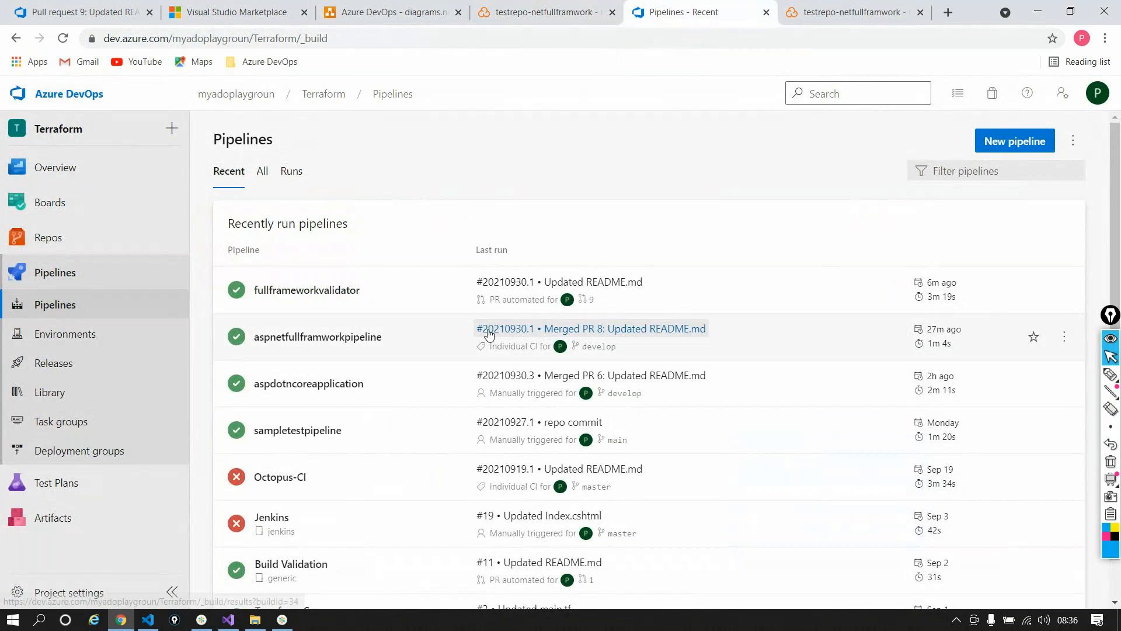
pyautogui.scroll(-1, 313, 586)
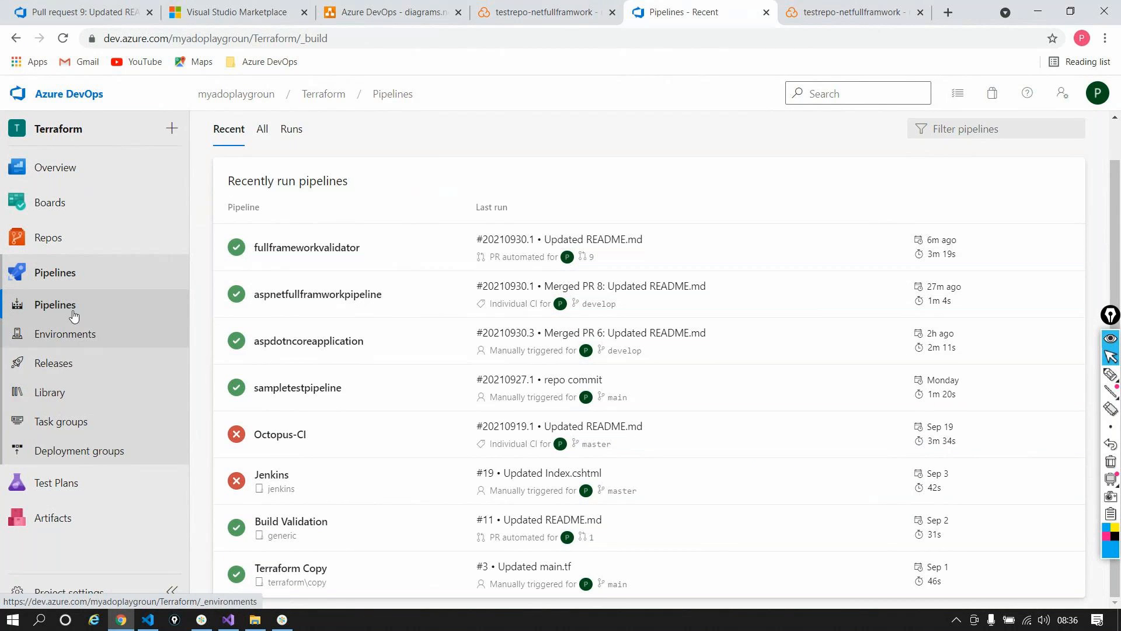
pyautogui.moveTo(68, 241)
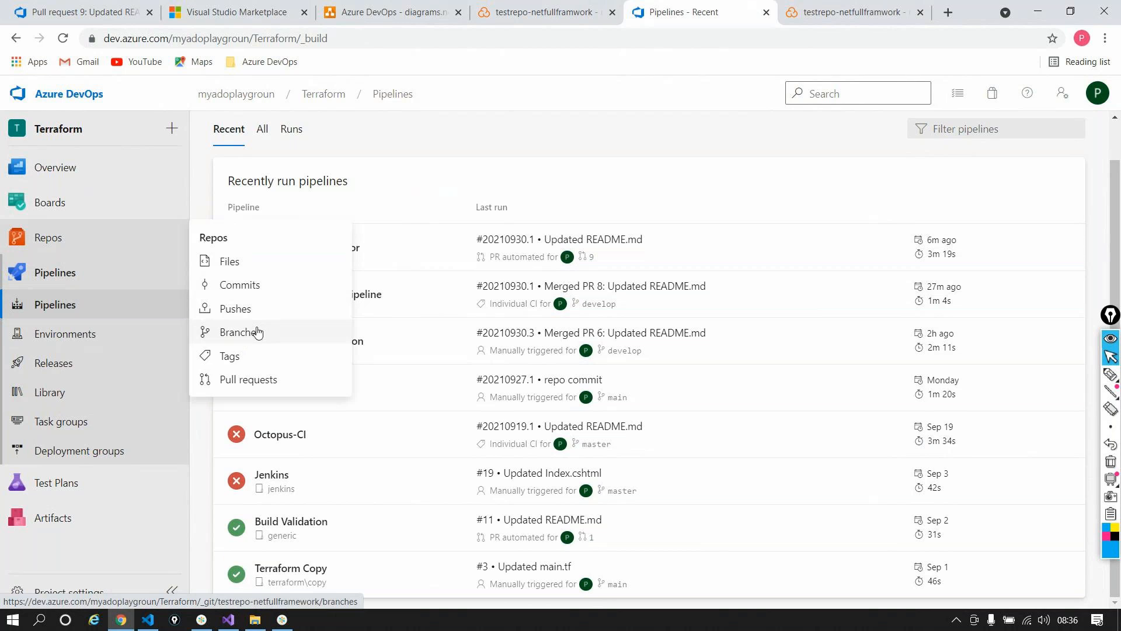
pyautogui.click(258, 332)
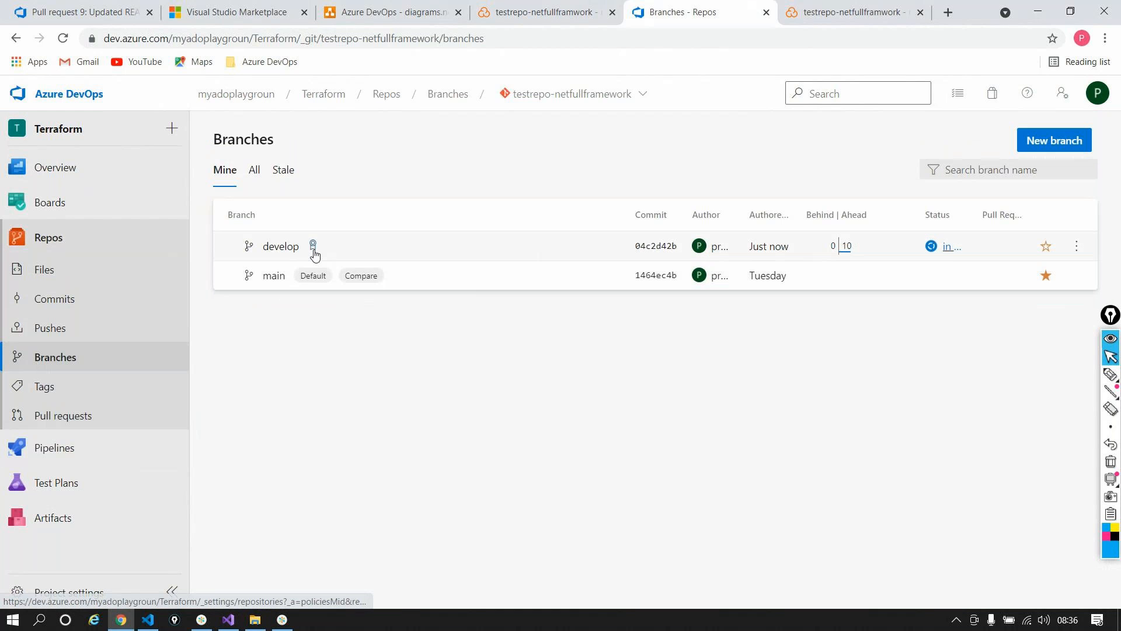
# Step: Review develop's branch policies down to the required Validator build, then return to SonarCloud's PR 9 dashboard
pyautogui.click(312, 248)
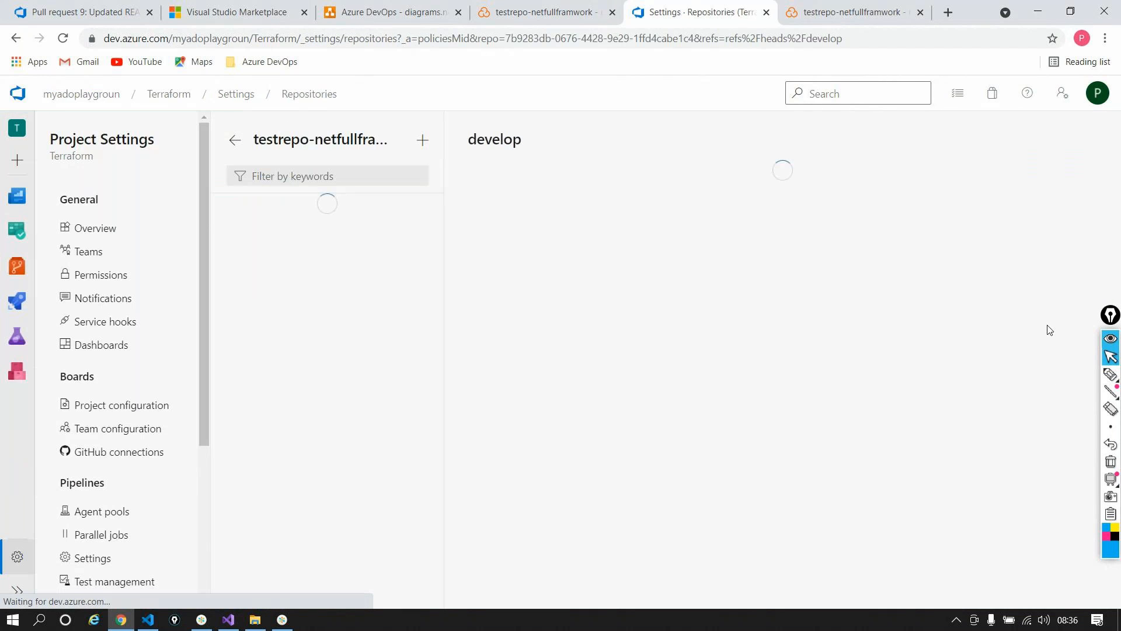
pyautogui.scroll(-10, 972, 391)
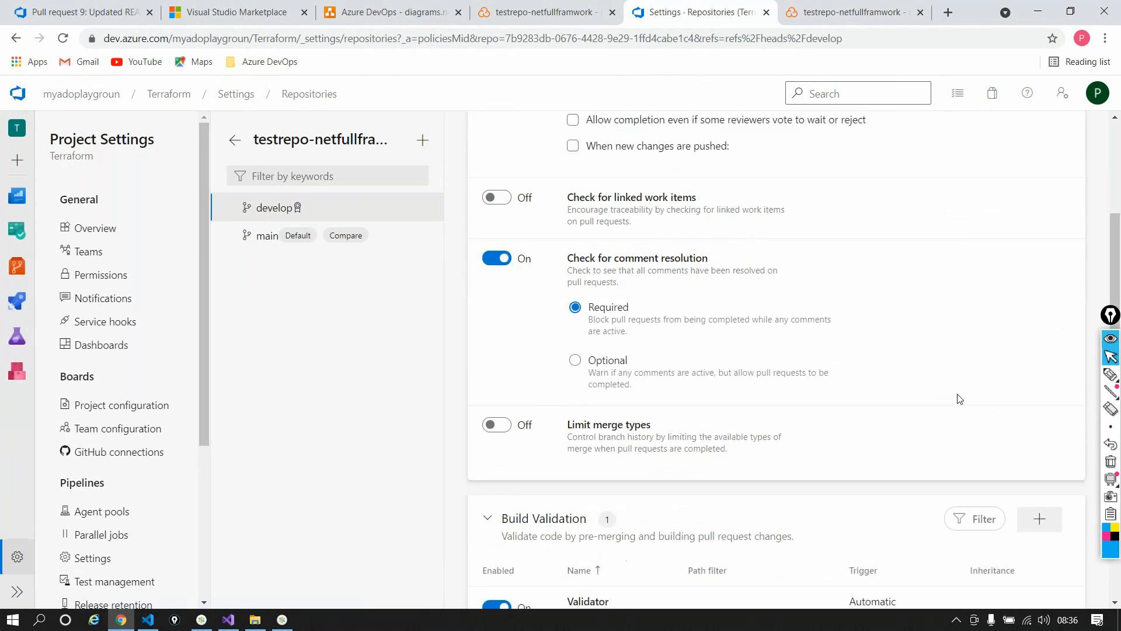
pyautogui.scroll(-1, 964, 406)
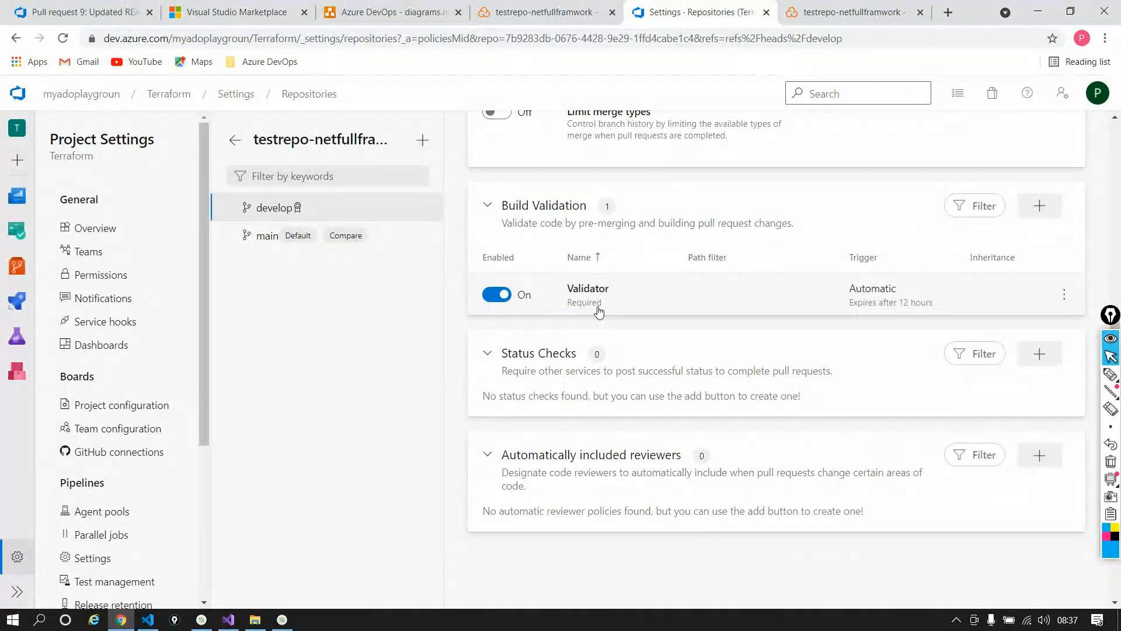
pyautogui.click(533, 19)
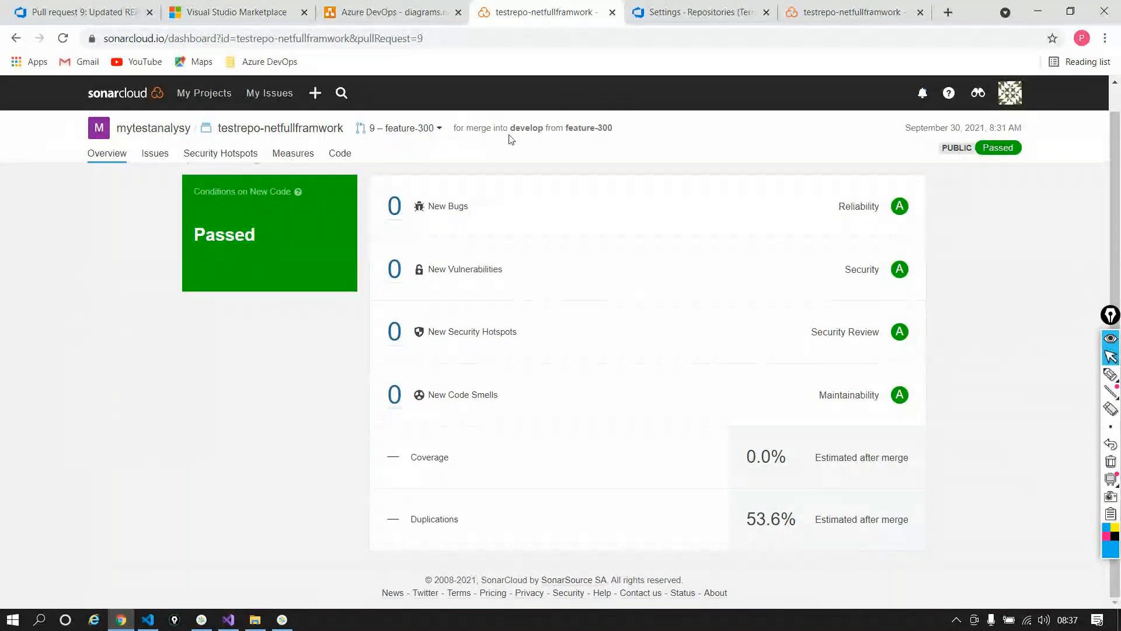
# Step: Note the PR 9 'merge into develop from feature-300' line, then return to Azure DevOps pull request 9
pyautogui.tripleClick(579, 126)
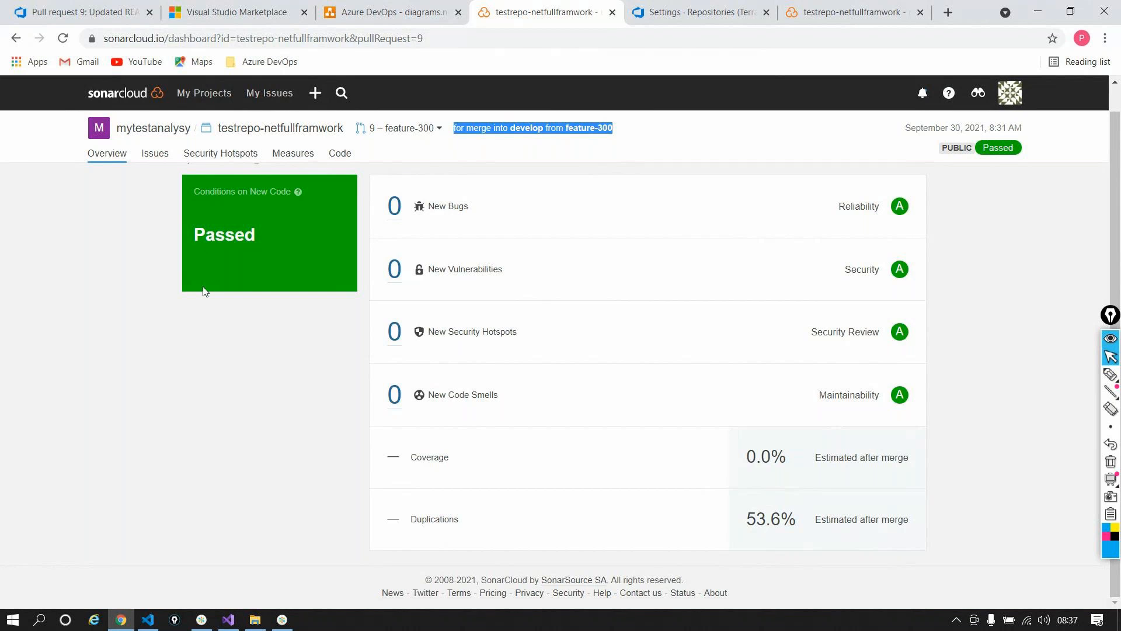
pyautogui.click(283, 622)
pyautogui.click(121, 13)
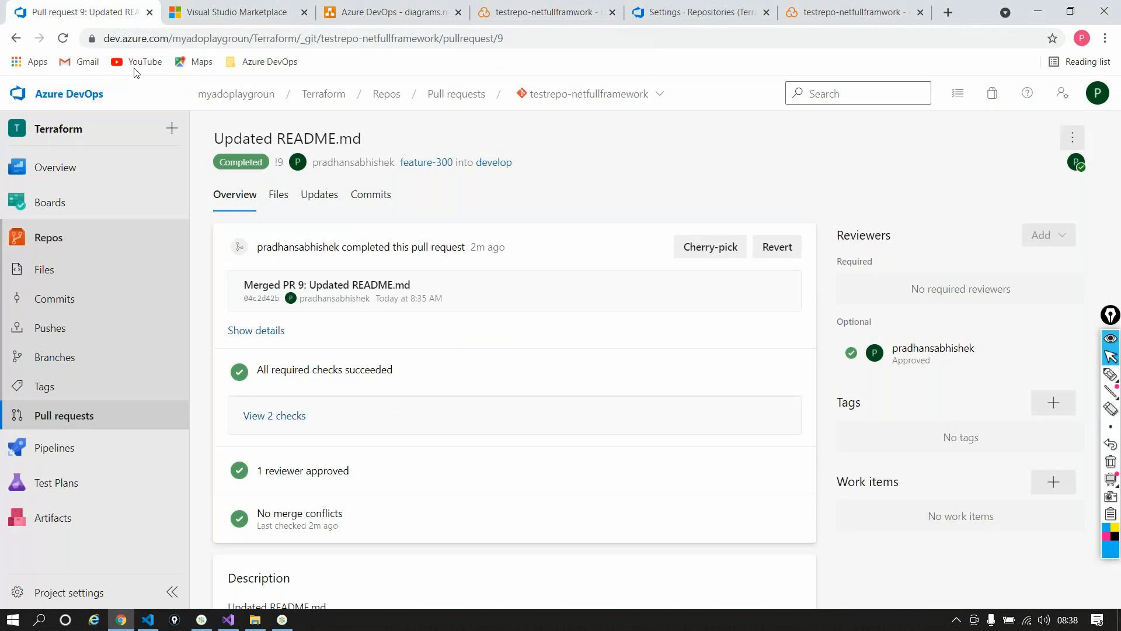
# Step: Review the two passed checks on completed pull request 9 twice
pyautogui.scroll(-3, 460, 360)
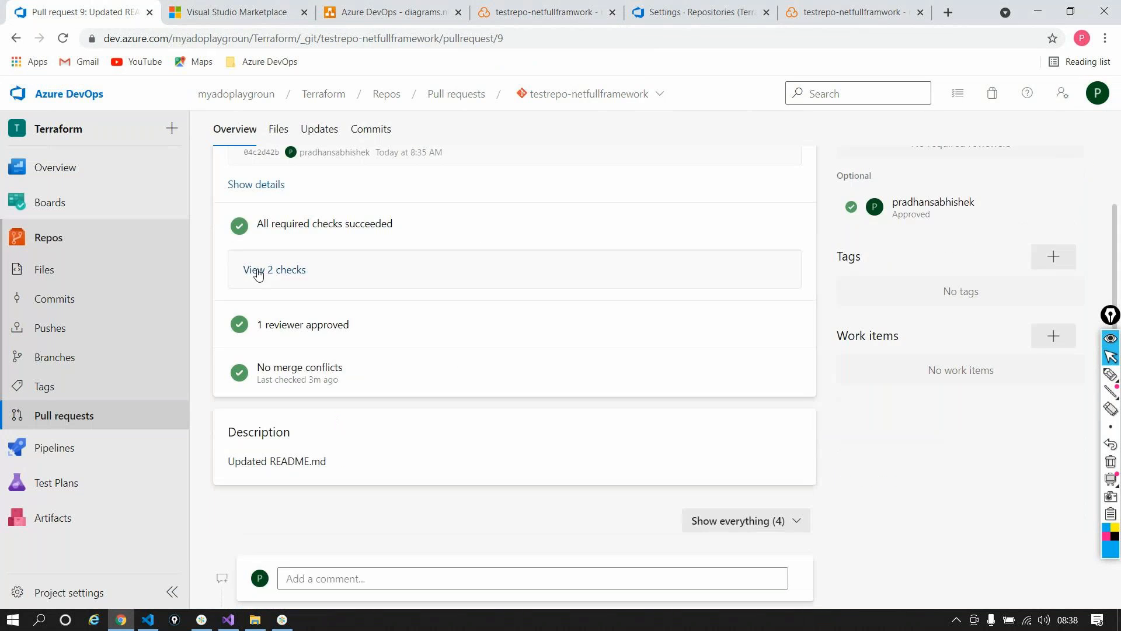
pyautogui.click(259, 270)
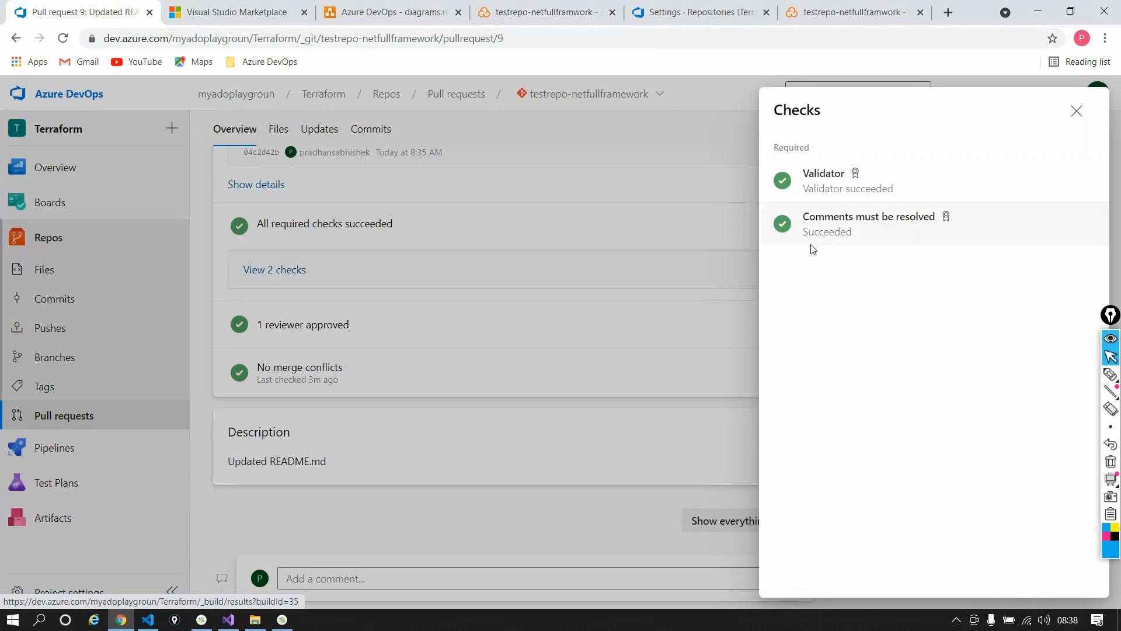
pyautogui.click(1076, 112)
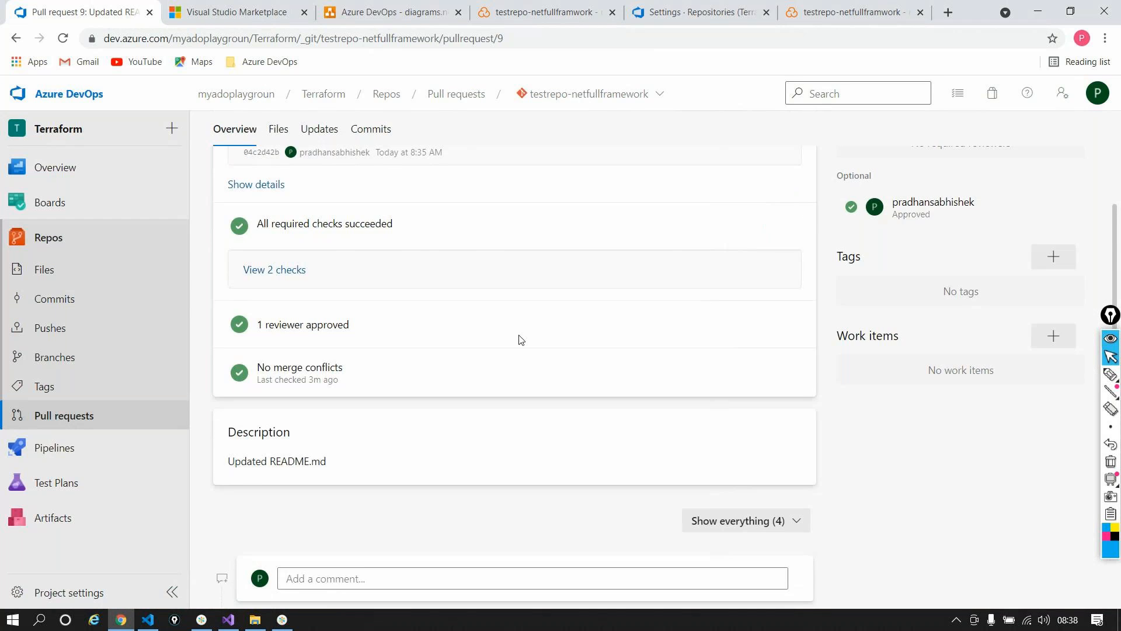
pyautogui.scroll(3, 521, 337)
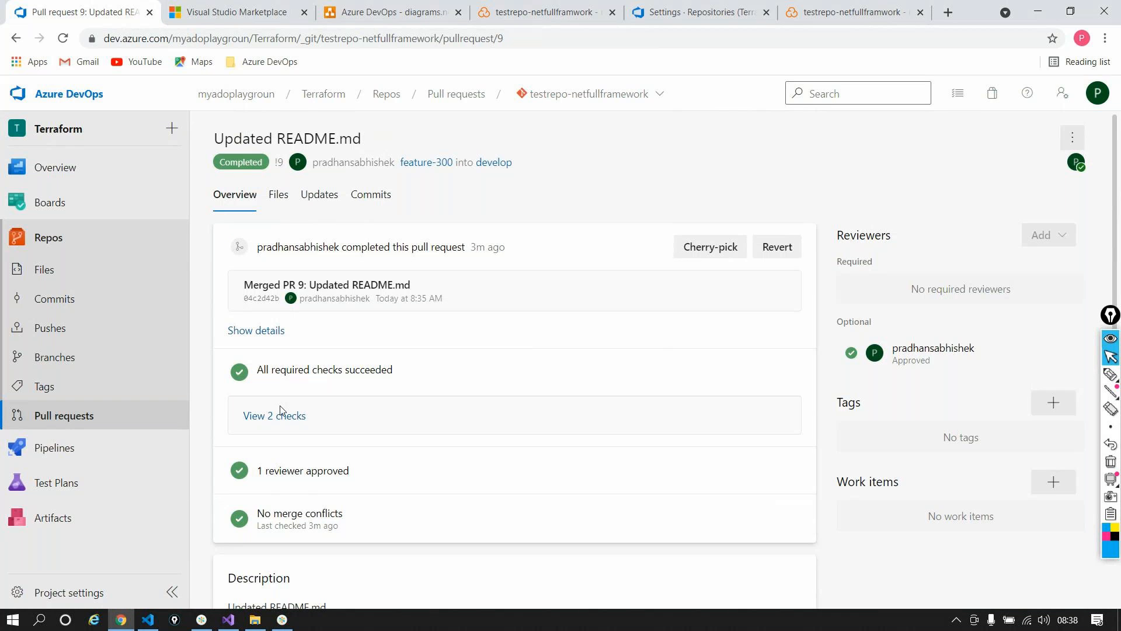
pyautogui.click(384, 421)
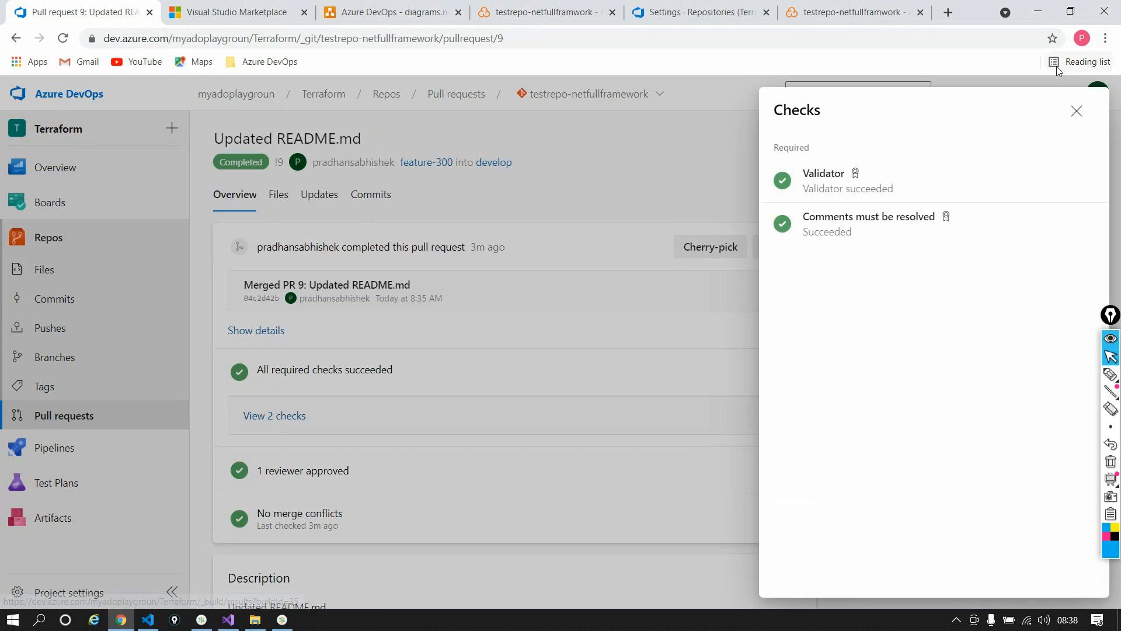
pyautogui.click(1075, 111)
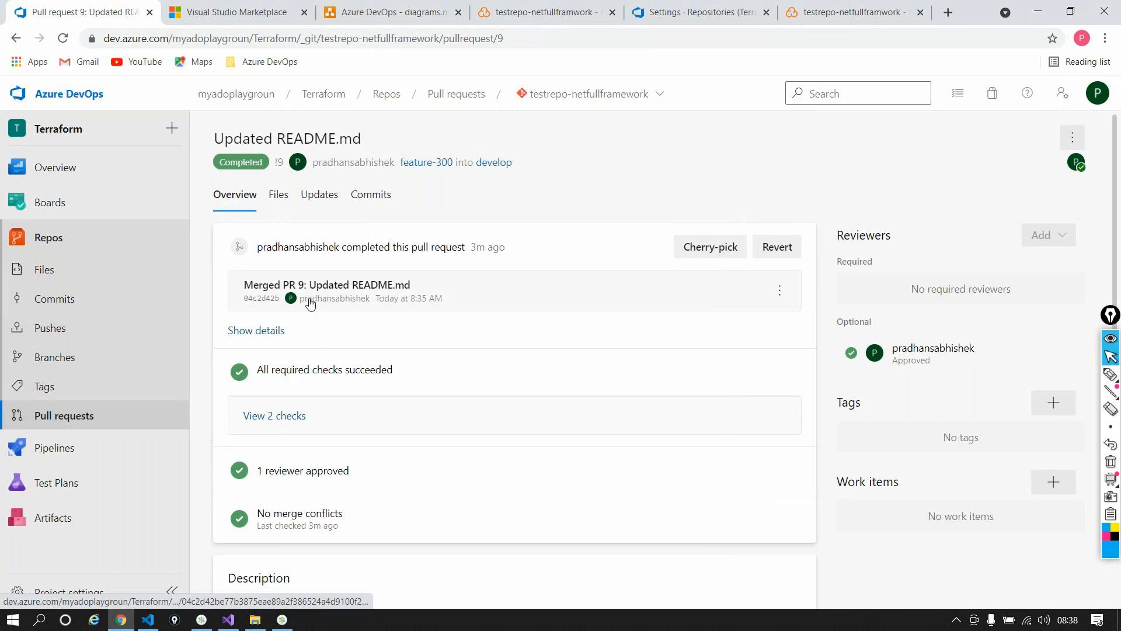
# Step: Revisit SonarCloud's develop and Passed PR 9 dashboards, then return to Azure DevOps pull request 9
pyautogui.click(841, 12)
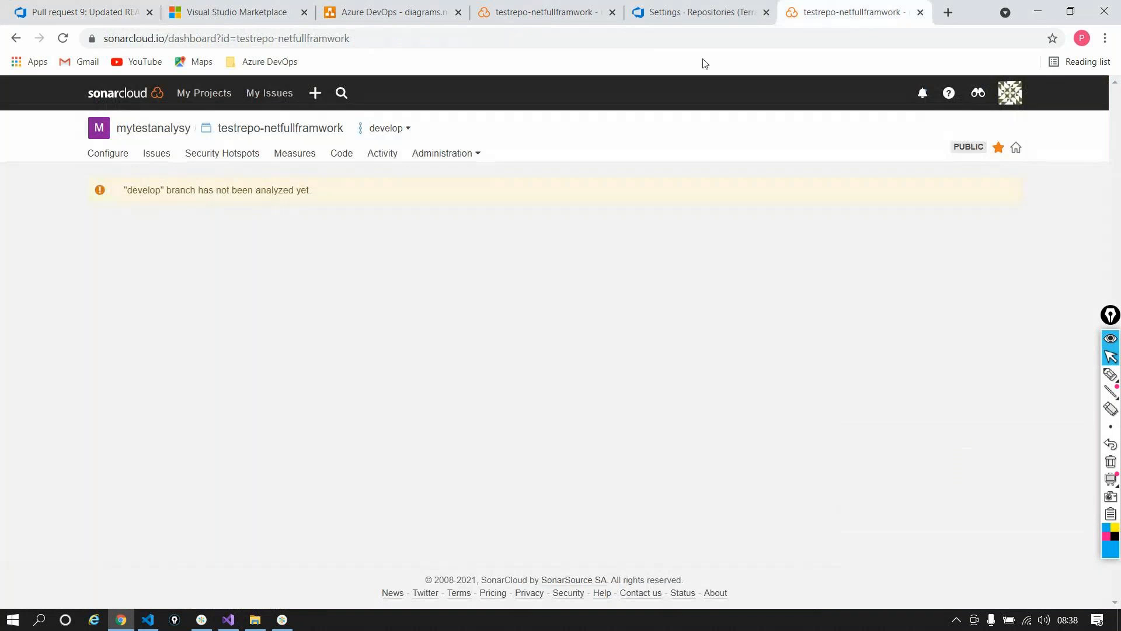
pyautogui.click(522, 14)
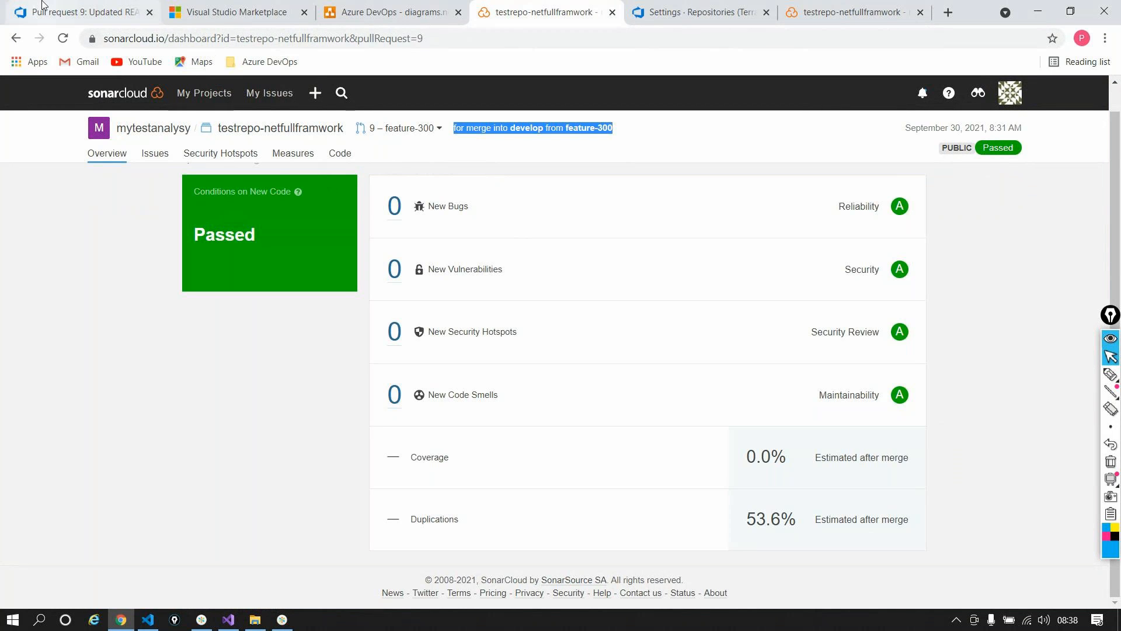
pyautogui.click(42, 5)
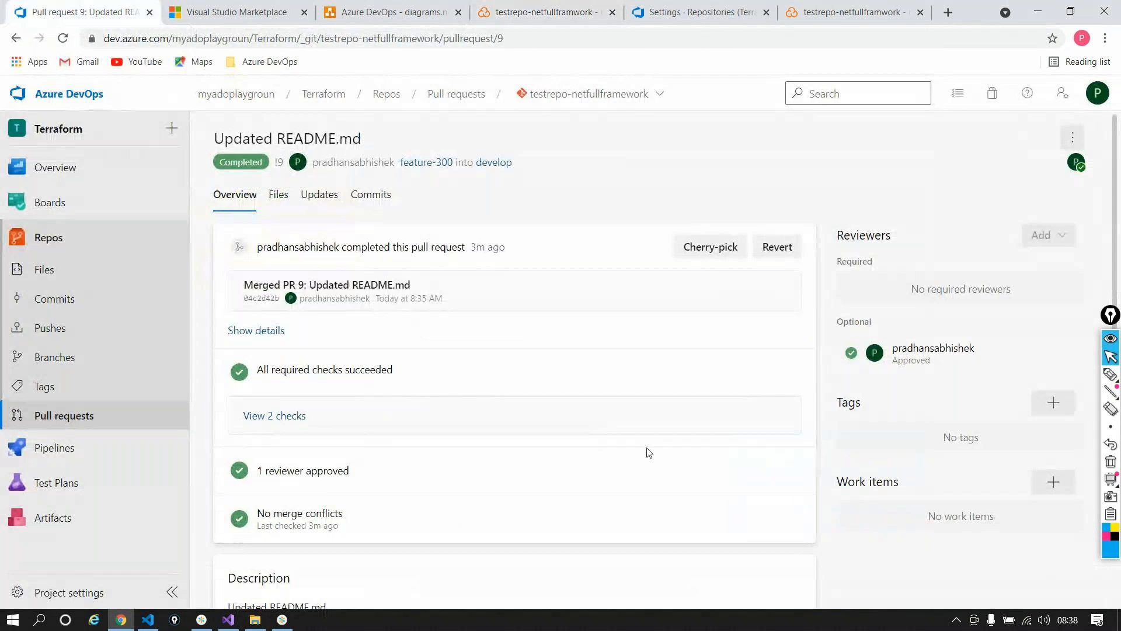
# Step: Return to Chrome and switch to the Azure DevOps tab to check the fullframeworkvalidator pipeline
pyautogui.hotkey('alt', 'Tab')
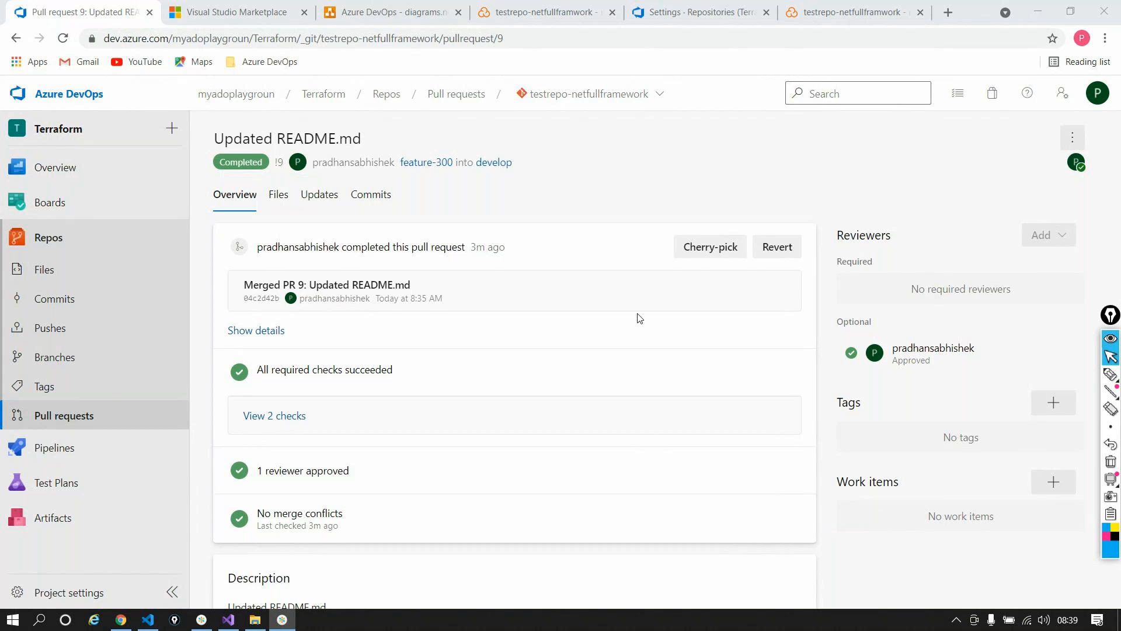
pyautogui.hotkey('alt', 'Tab')
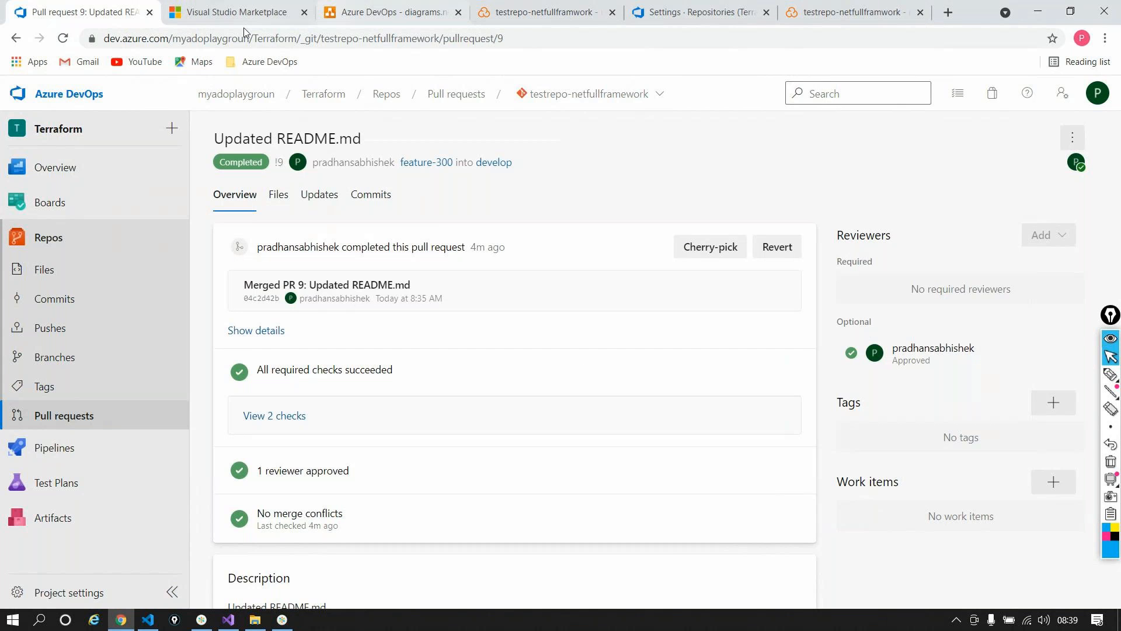
pyautogui.click(701, 12)
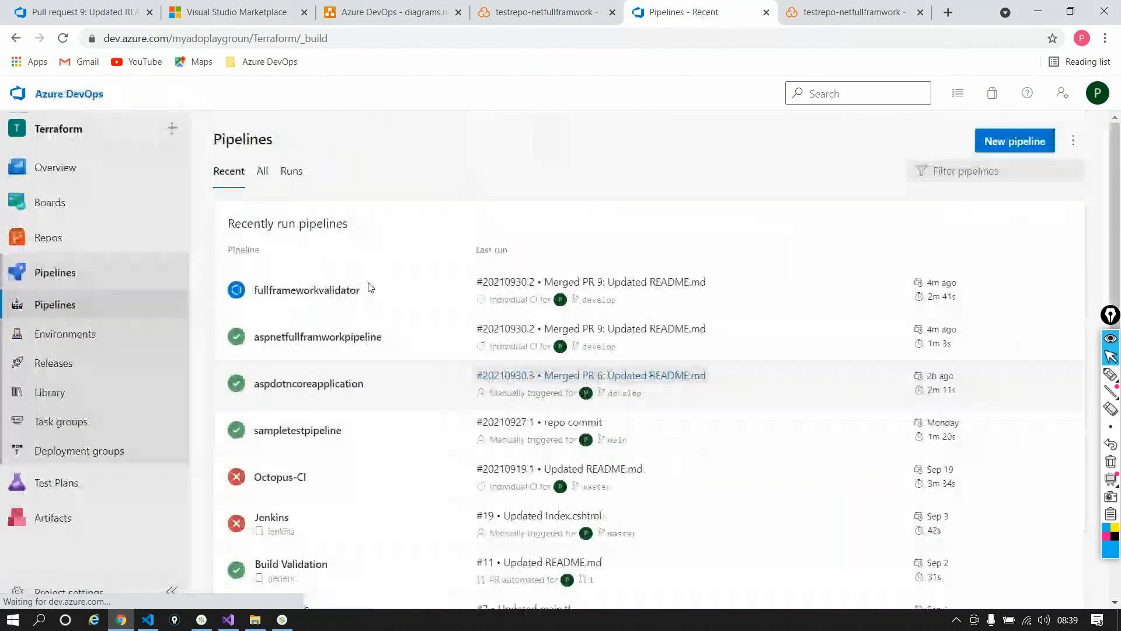
# Step: Open fullframeworkvalidator run 20210930.1's Build-Job and show the Run Code Analysis step log
pyautogui.click(339, 287)
pyautogui.click(531, 241)
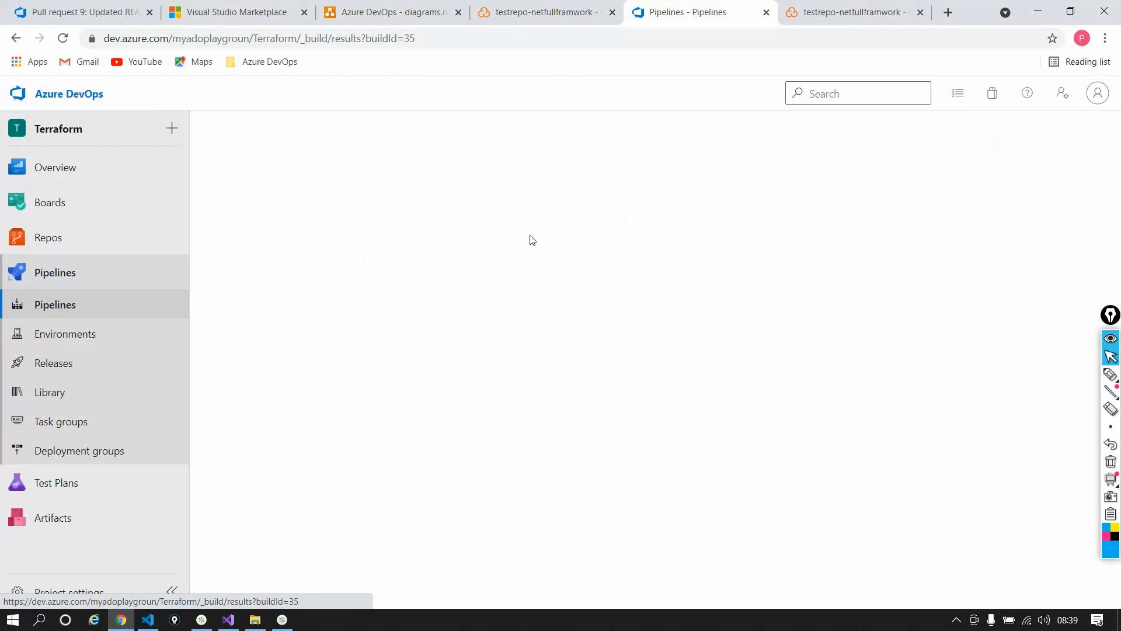
pyautogui.scroll(-1, 313, 568)
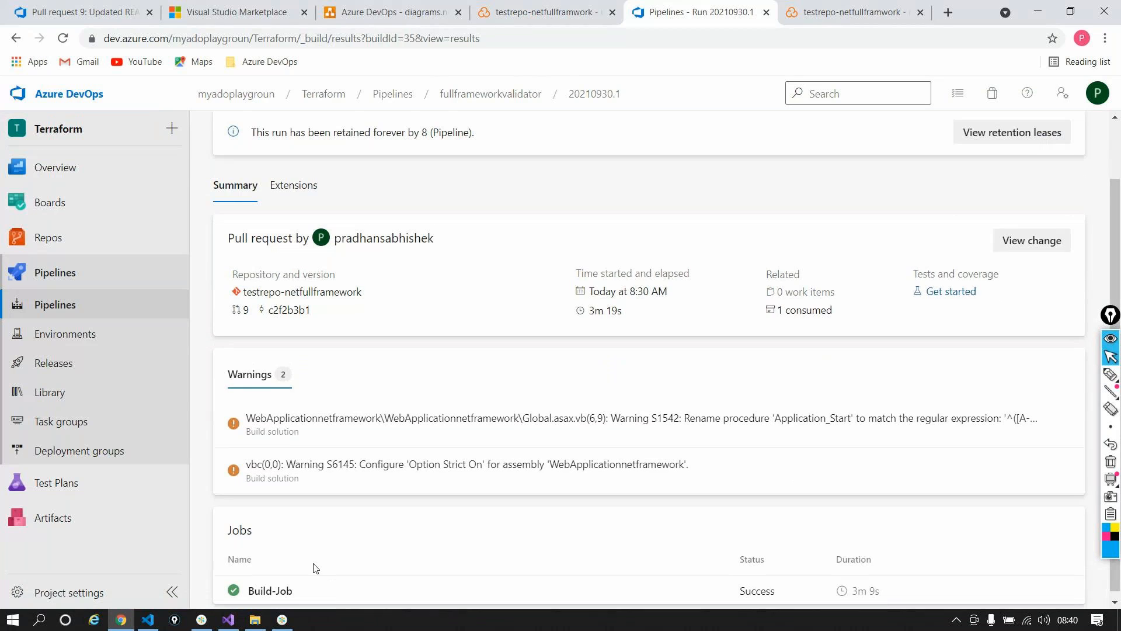
pyautogui.click(296, 590)
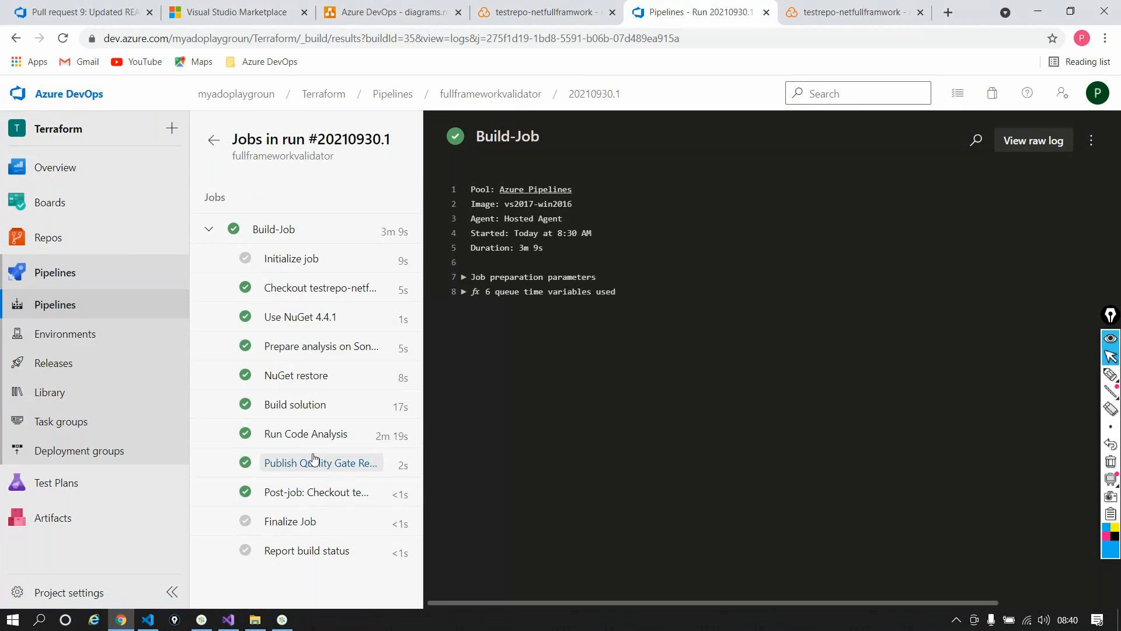
pyautogui.click(301, 439)
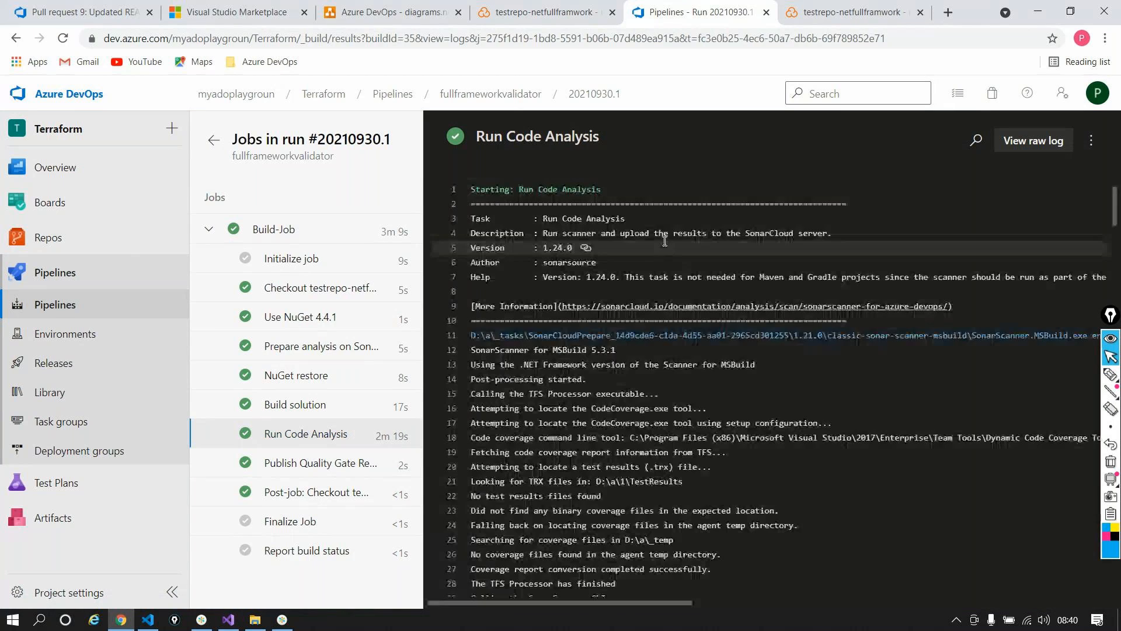
# Step: Scroll the analysis log, highlighting the plugin download timing and the C# sensor lines
pyautogui.scroll(-1, 649, 386)
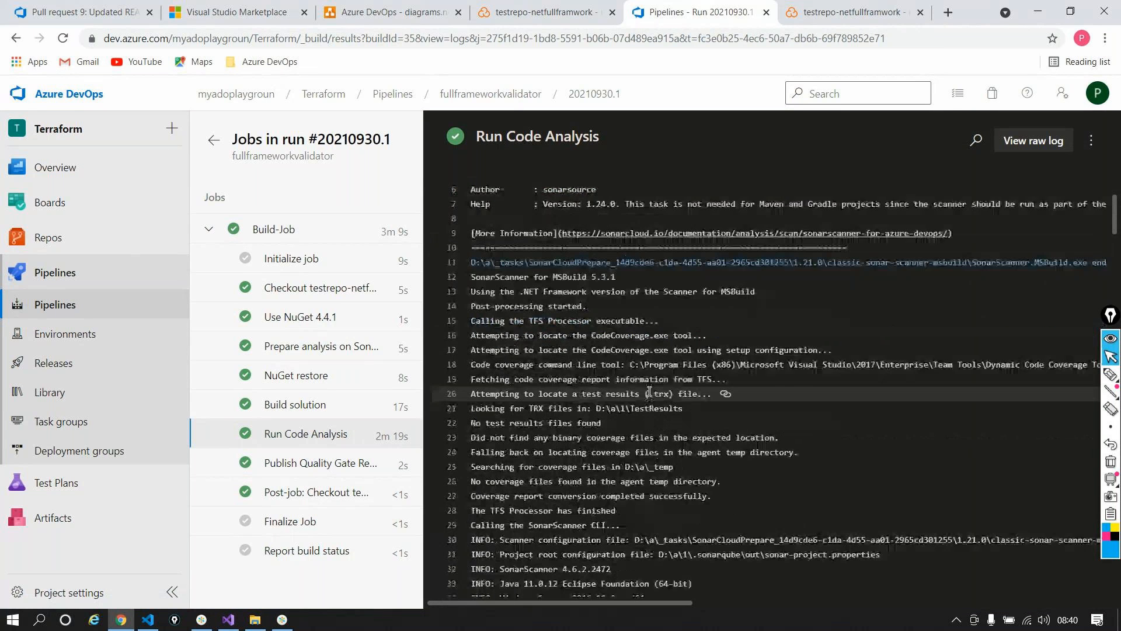
pyautogui.scroll(-5, 649, 391)
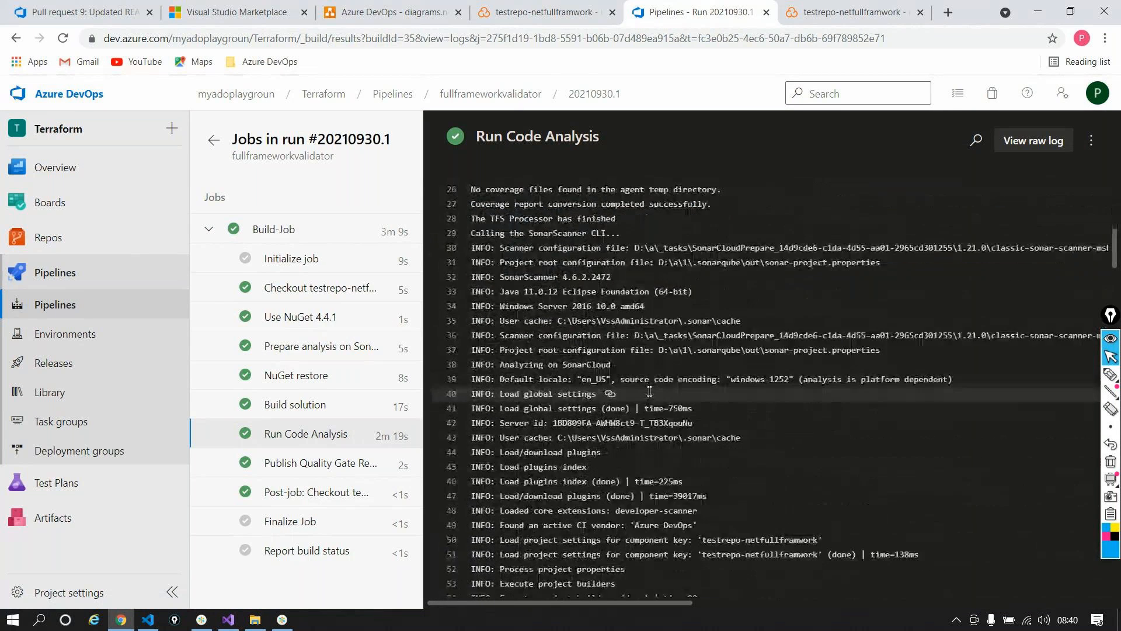
pyautogui.scroll(-1, 603, 390)
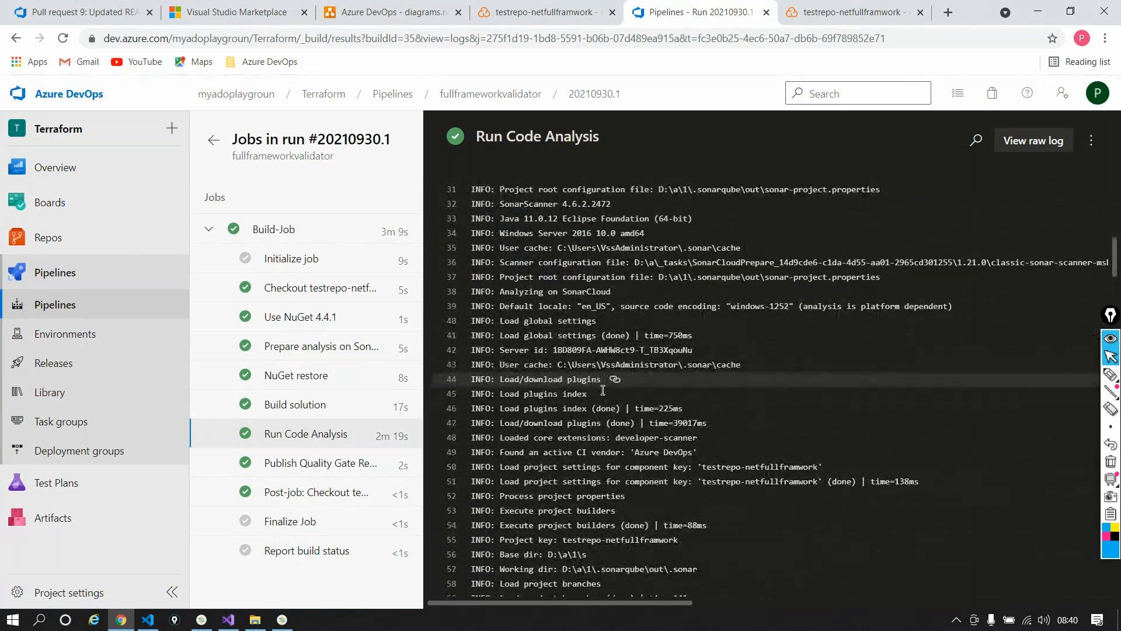
pyautogui.scroll(-1, 505, 361)
pyautogui.moveTo(490, 349); pyautogui.dragTo(710, 349)
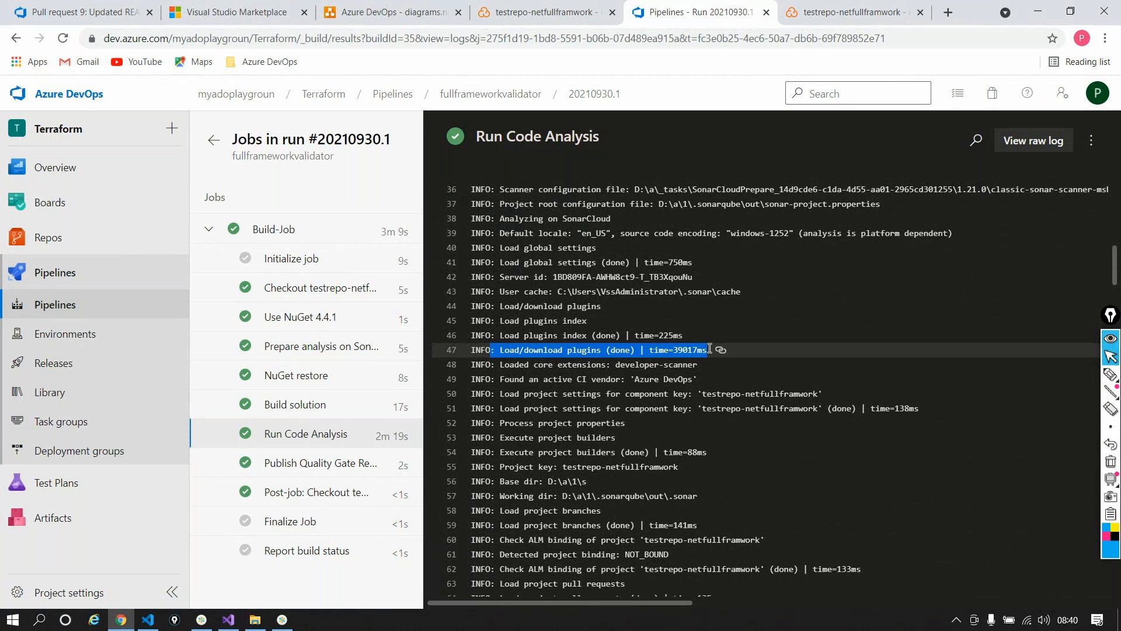
pyautogui.scroll(-1, 712, 350)
pyautogui.scroll(-2, 713, 352)
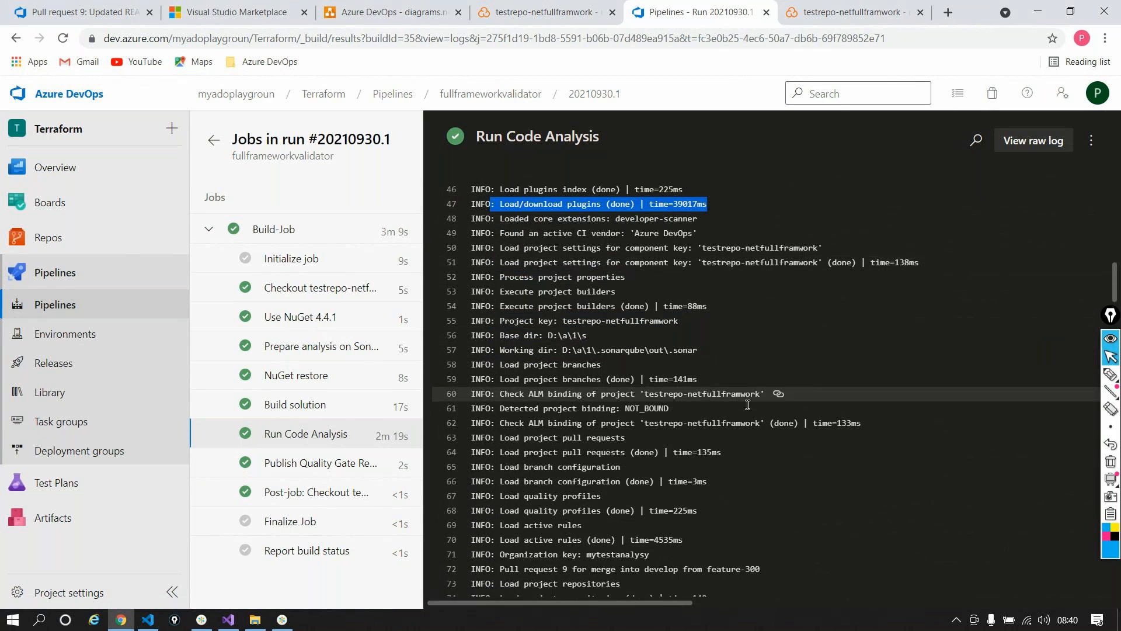
pyautogui.scroll(-3, 753, 455)
pyautogui.scroll(-4, 752, 460)
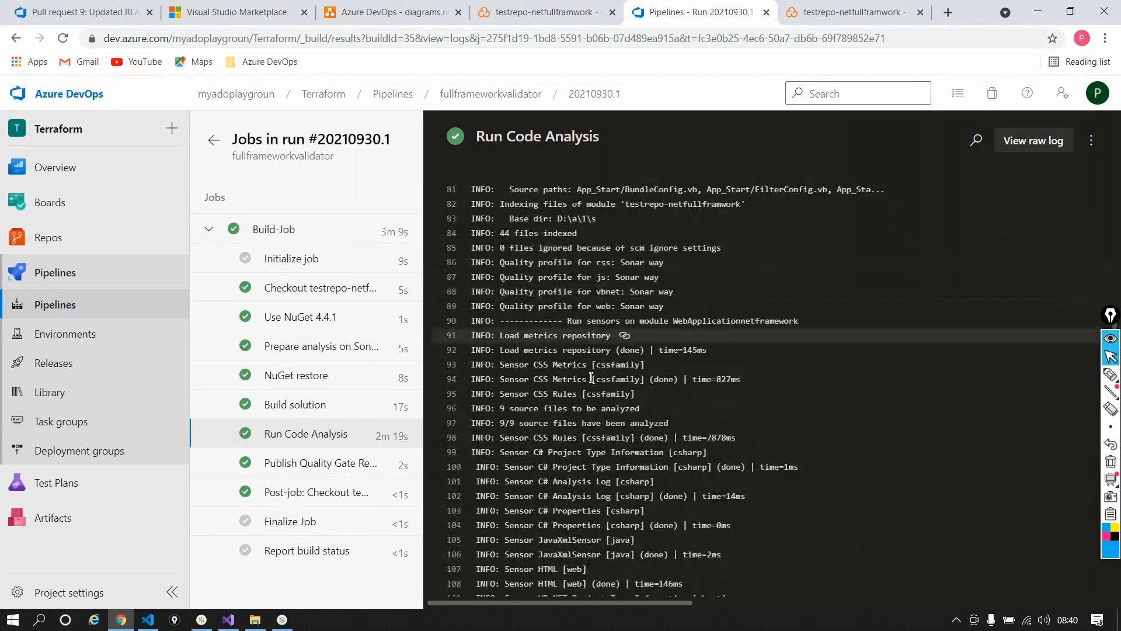
pyautogui.scroll(-1, 604, 344)
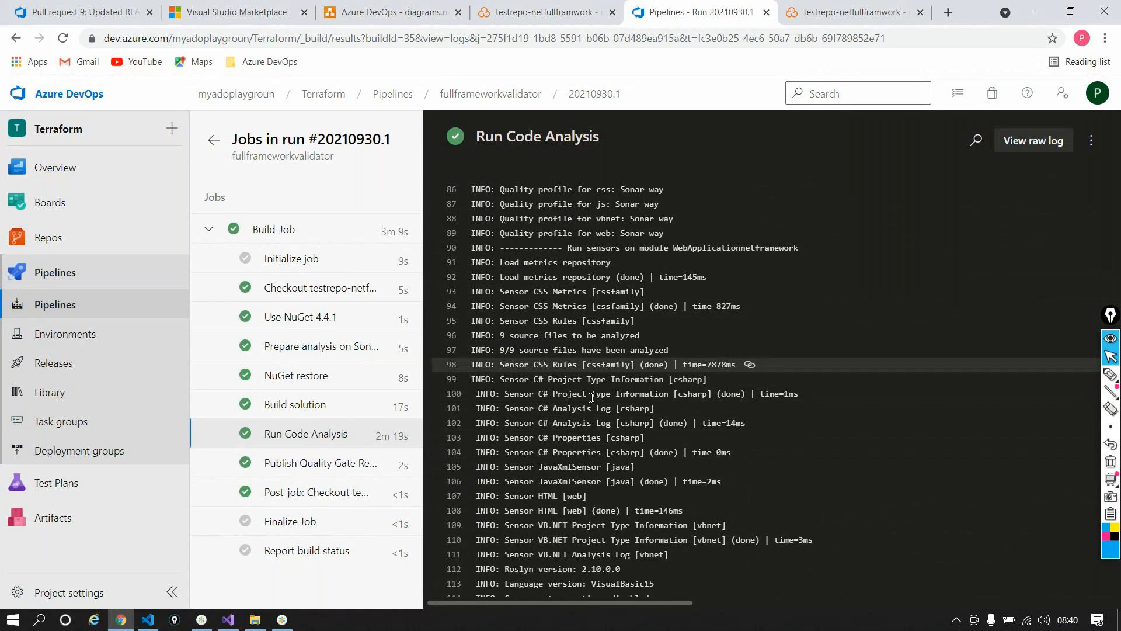
pyautogui.moveTo(505, 408); pyautogui.dragTo(701, 570)
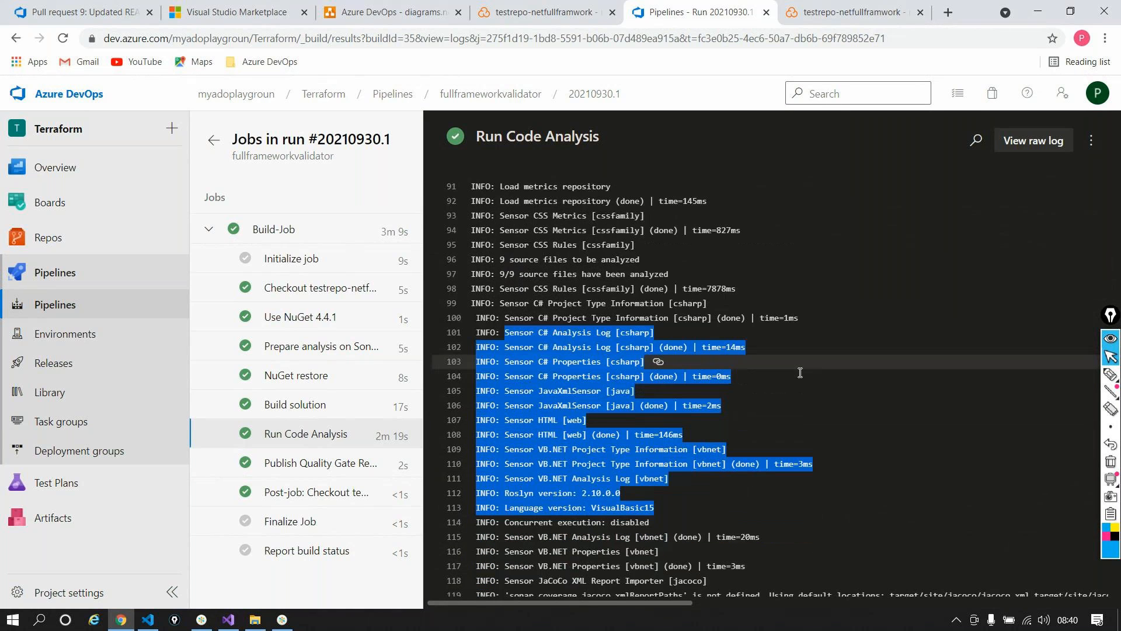
pyautogui.click(545, 327)
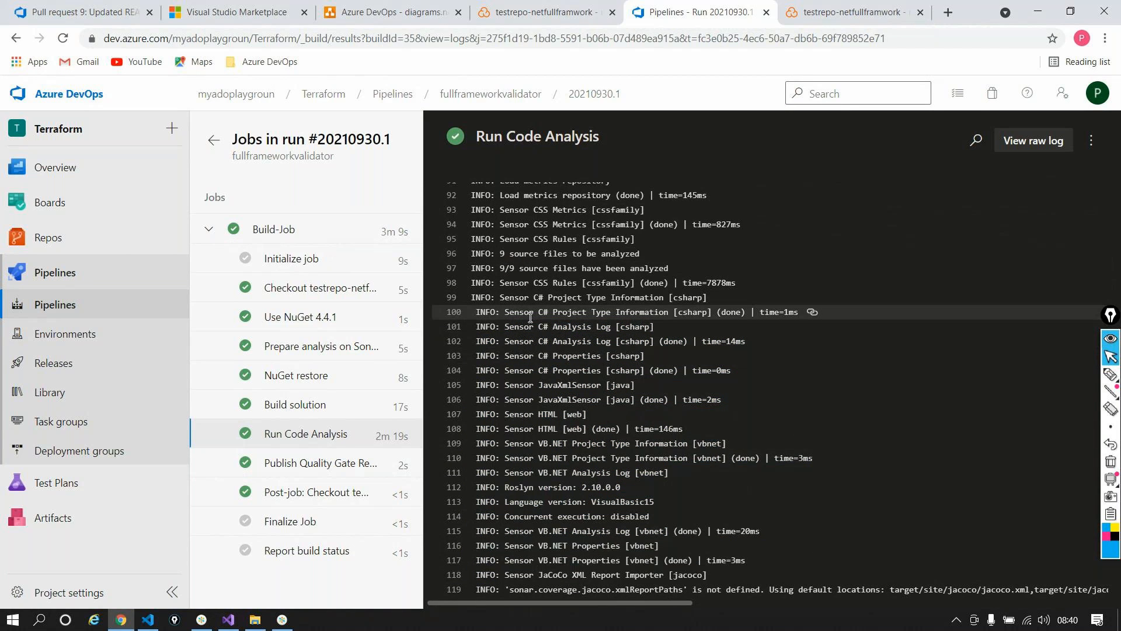
# Step: Scroll to the end of the log past the VB.NET sensor line to EXECUTION SUCCESS
pyautogui.scroll(-7, 600, 355)
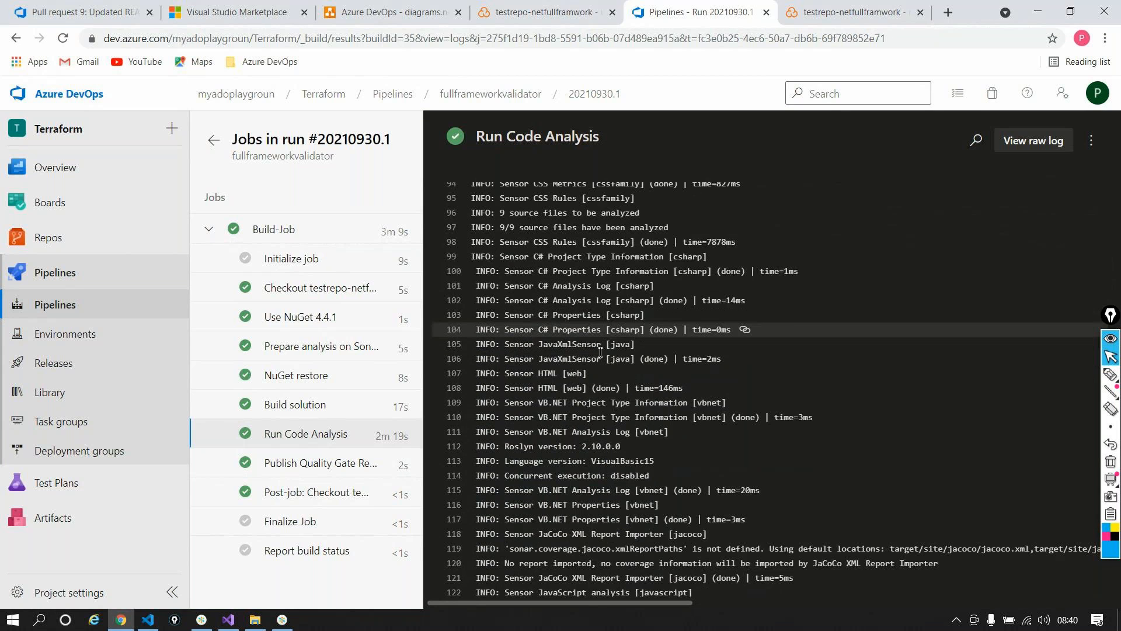
pyautogui.scroll(-1, 601, 352)
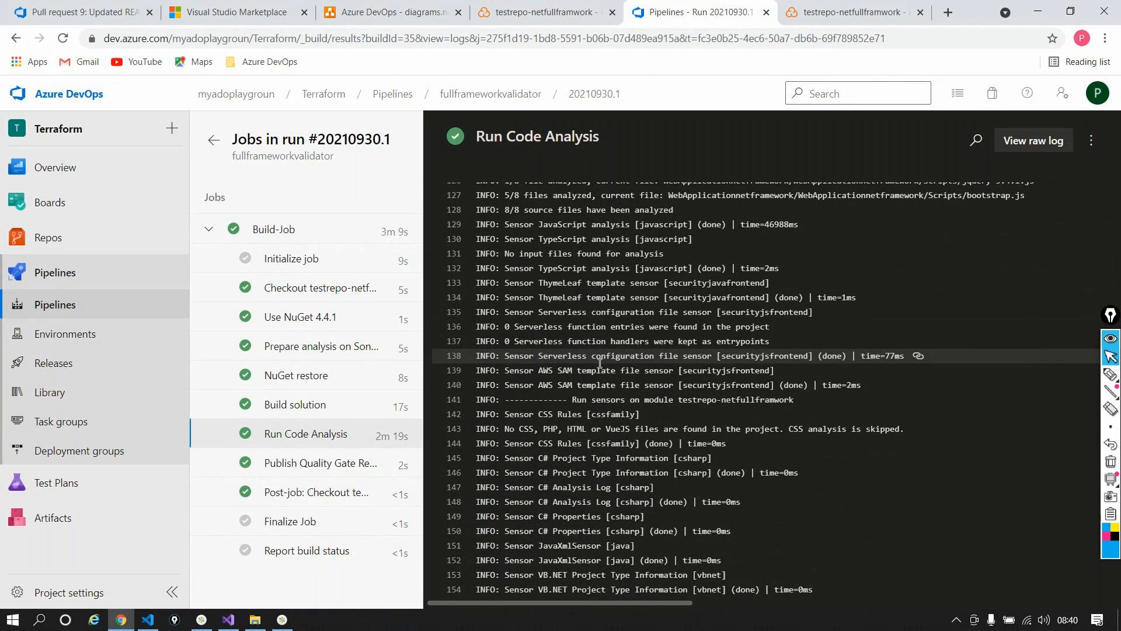
pyautogui.scroll(-2, 601, 362)
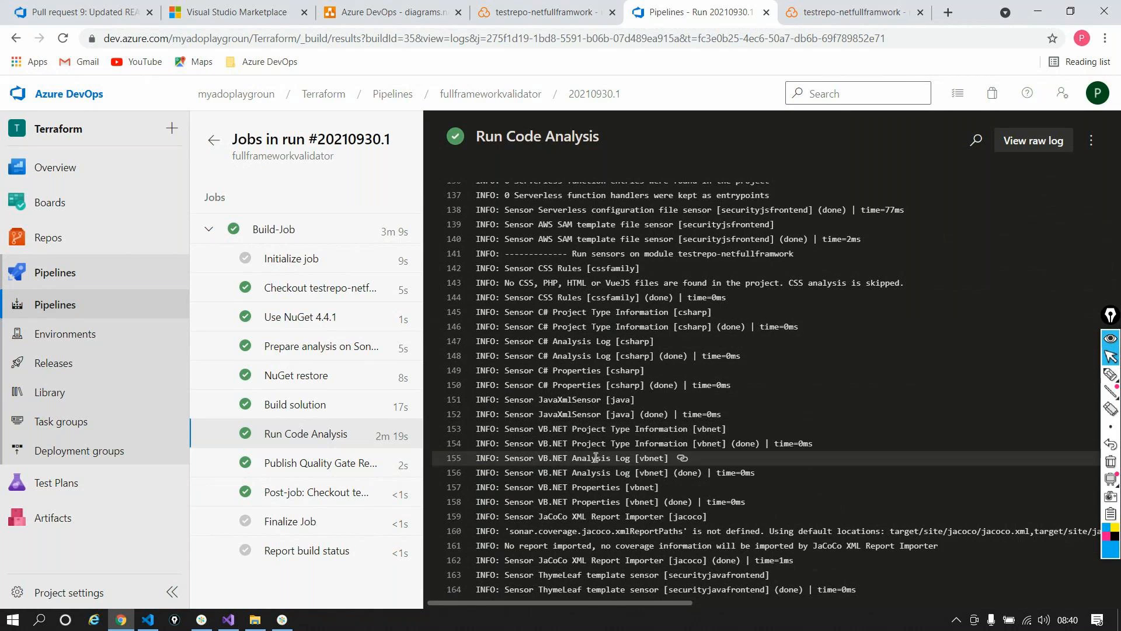
pyautogui.scroll(-3, 654, 518)
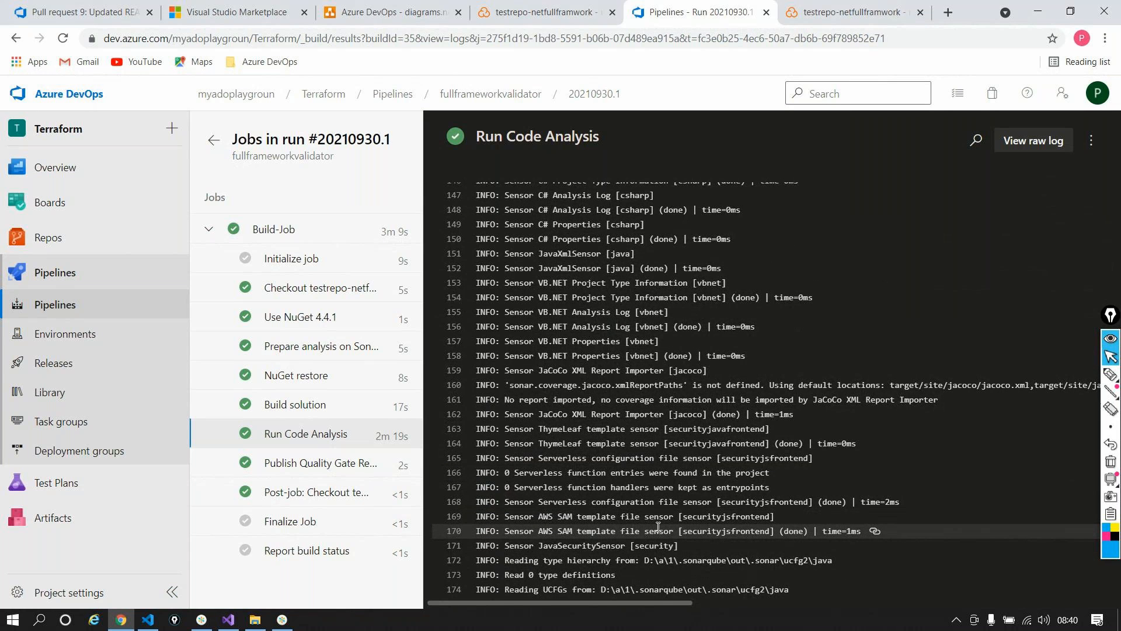
pyautogui.scroll(-2, 658, 527)
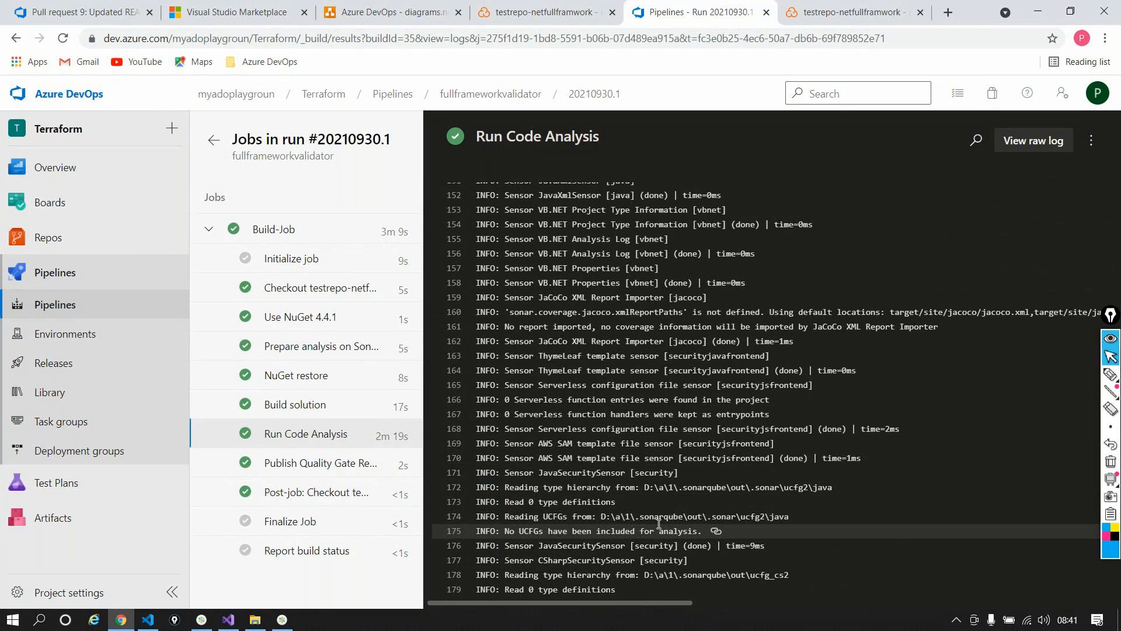
pyautogui.scroll(-3, 659, 524)
pyautogui.scroll(-9, 659, 524)
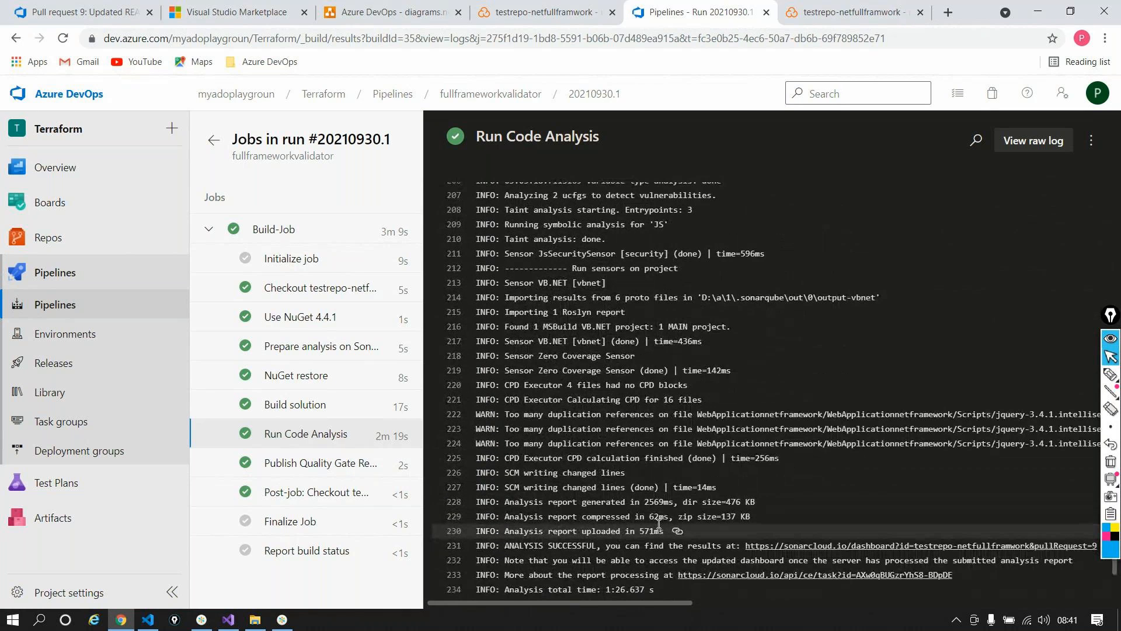
pyautogui.moveTo(505, 283); pyautogui.dragTo(614, 279)
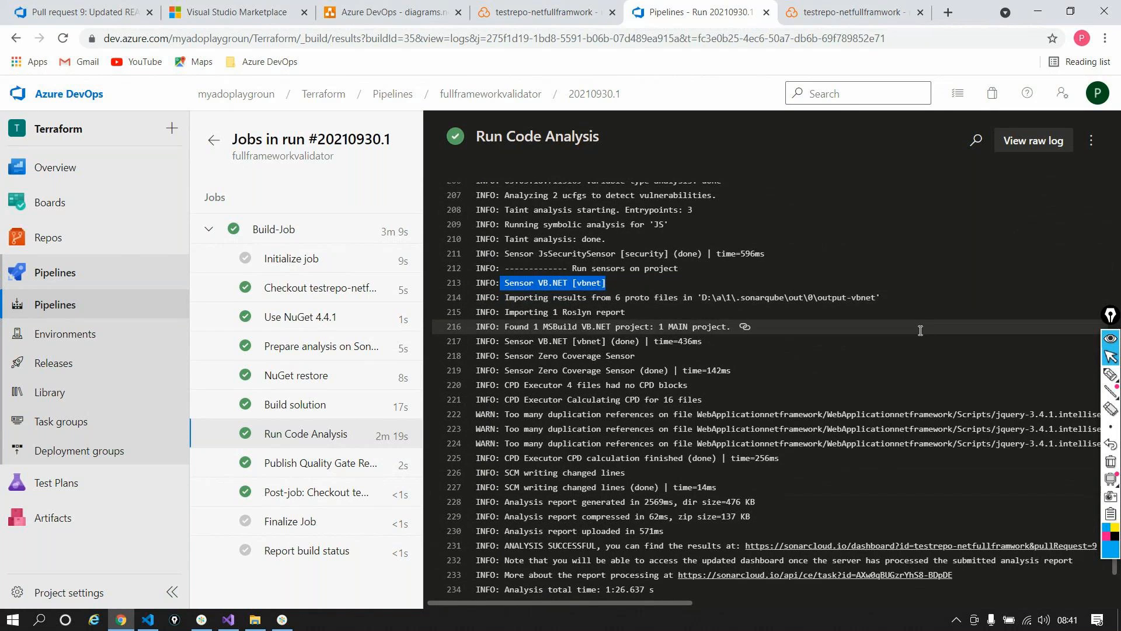
pyautogui.scroll(-3, 922, 330)
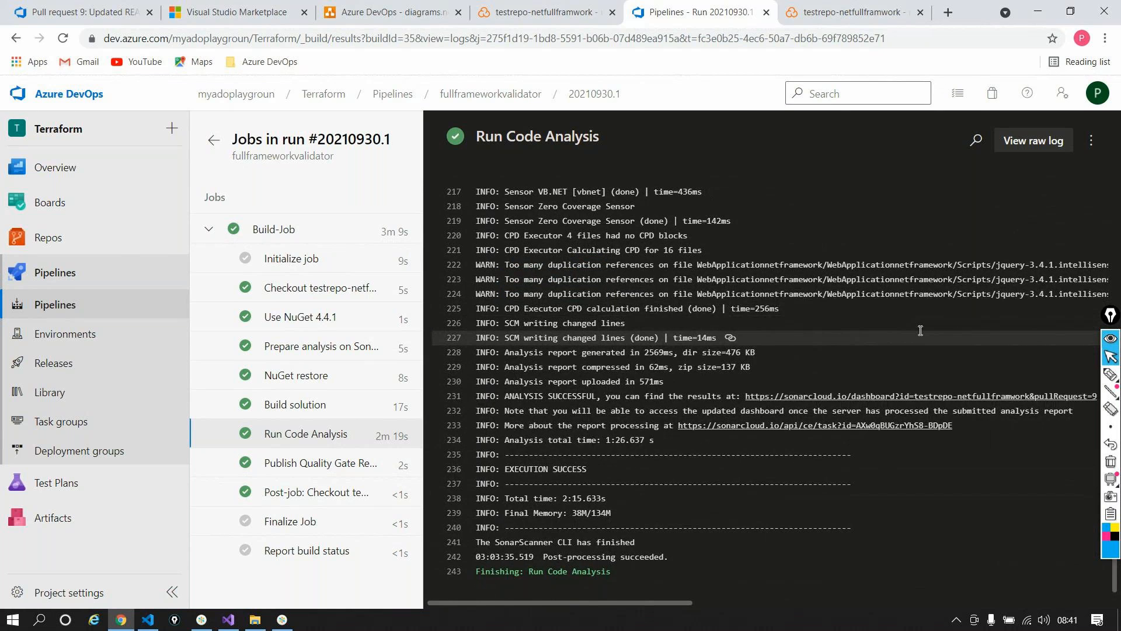
pyautogui.scroll(3, 920, 330)
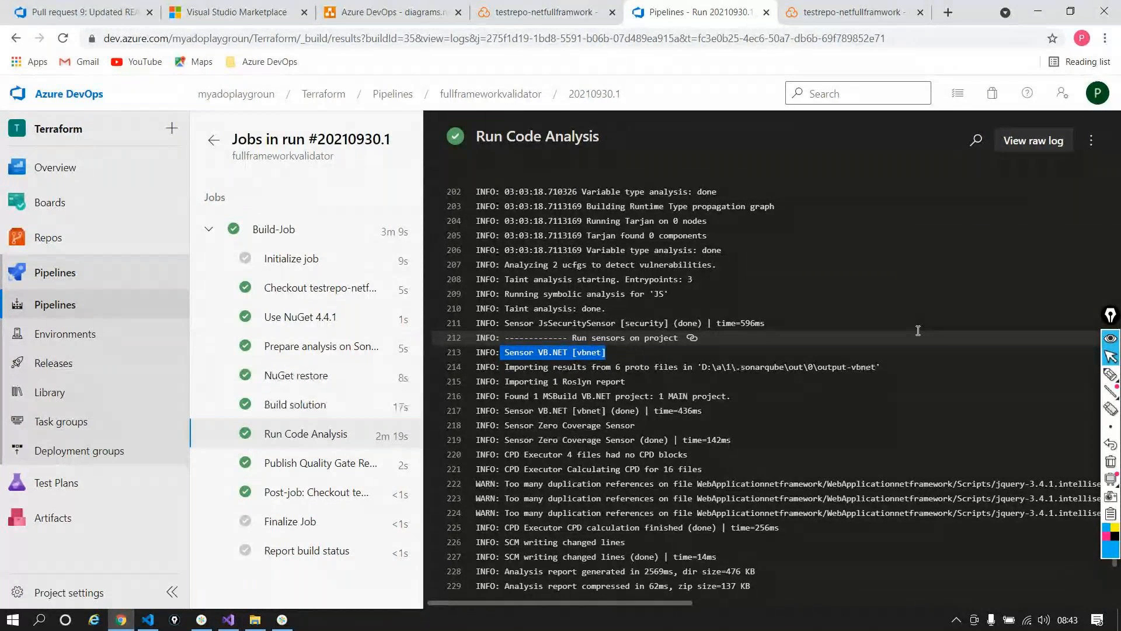
# Step: Switch to the SonarCloud dashboard for testrepo-netfullframwork
pyautogui.click(855, 22)
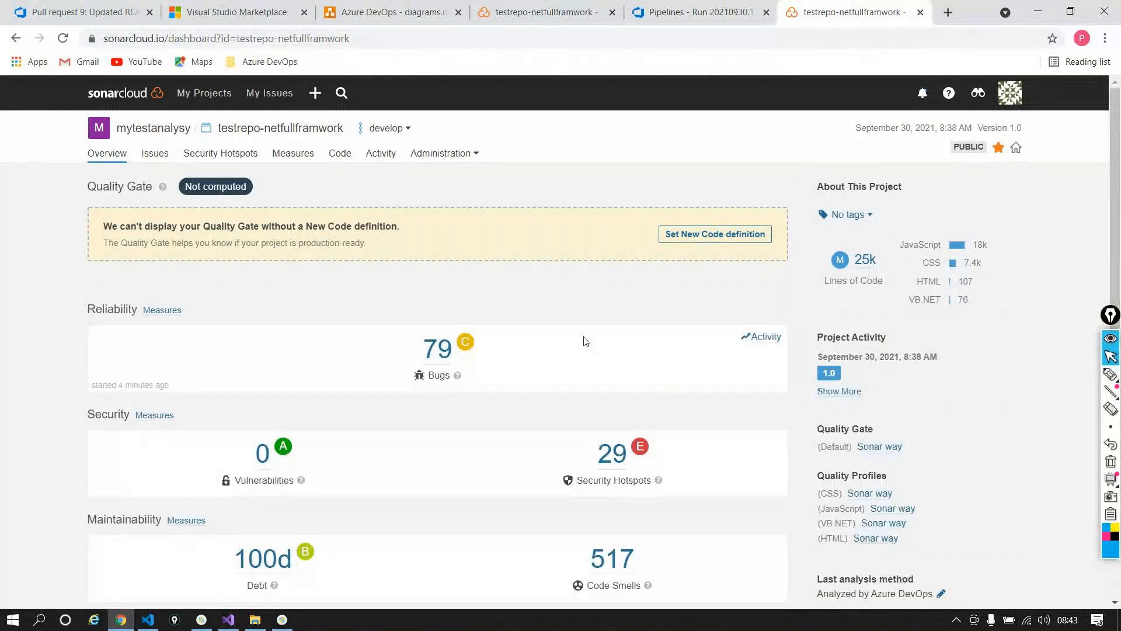
# Step: List the project's 79 bugs and open the Major L7979 'Expected an assignment or function call' bug
pyautogui.scroll(-1, 538, 315)
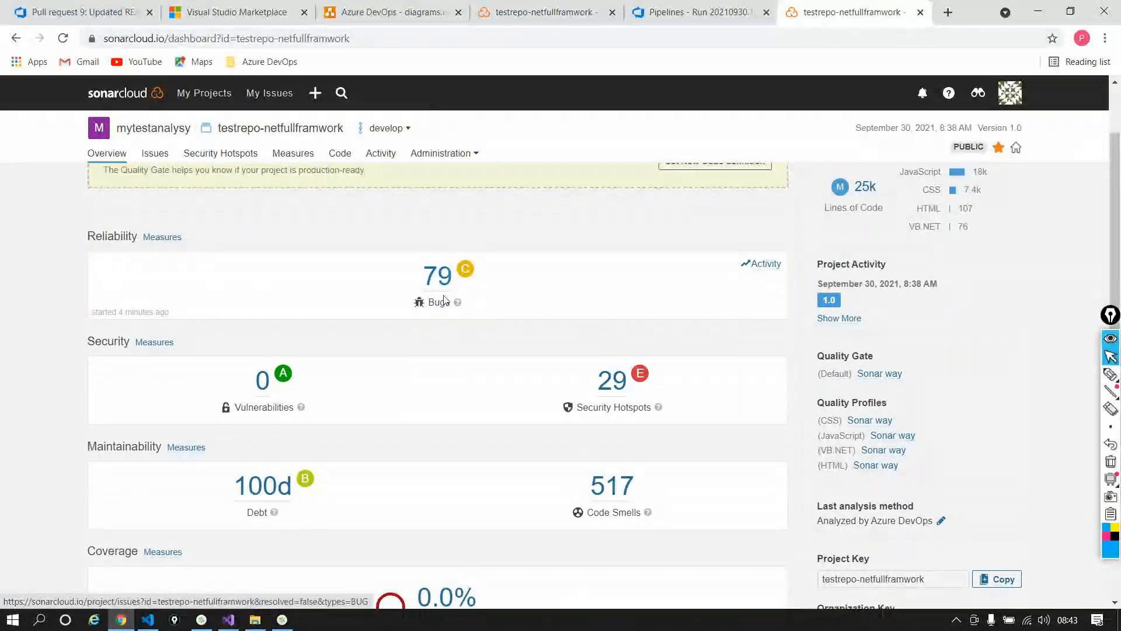
pyautogui.click(443, 283)
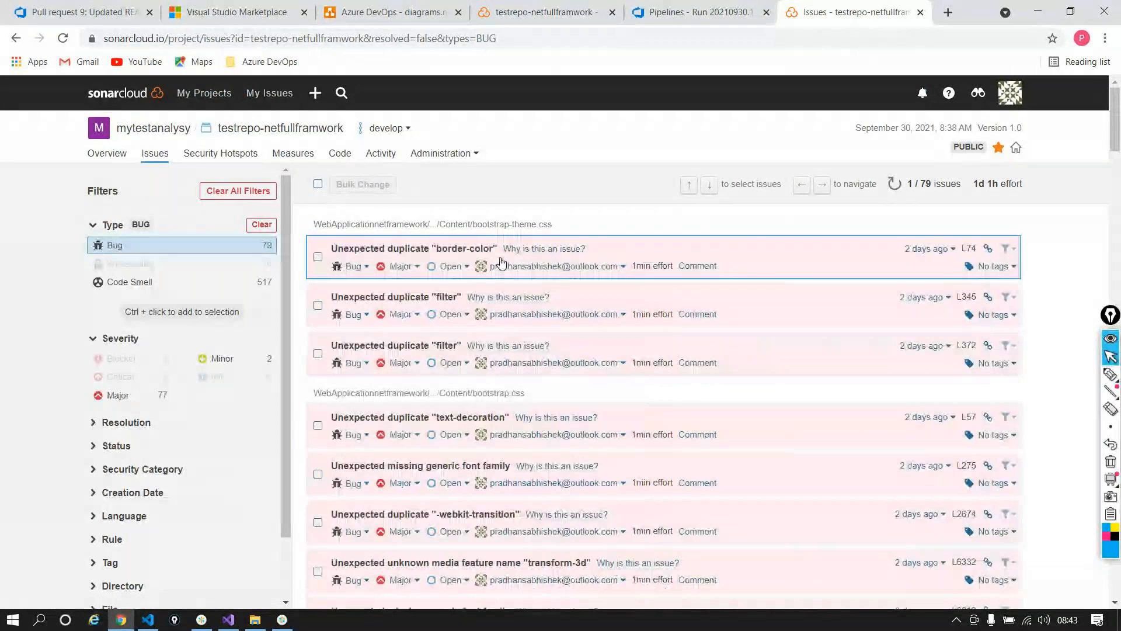
pyautogui.scroll(-5, 465, 278)
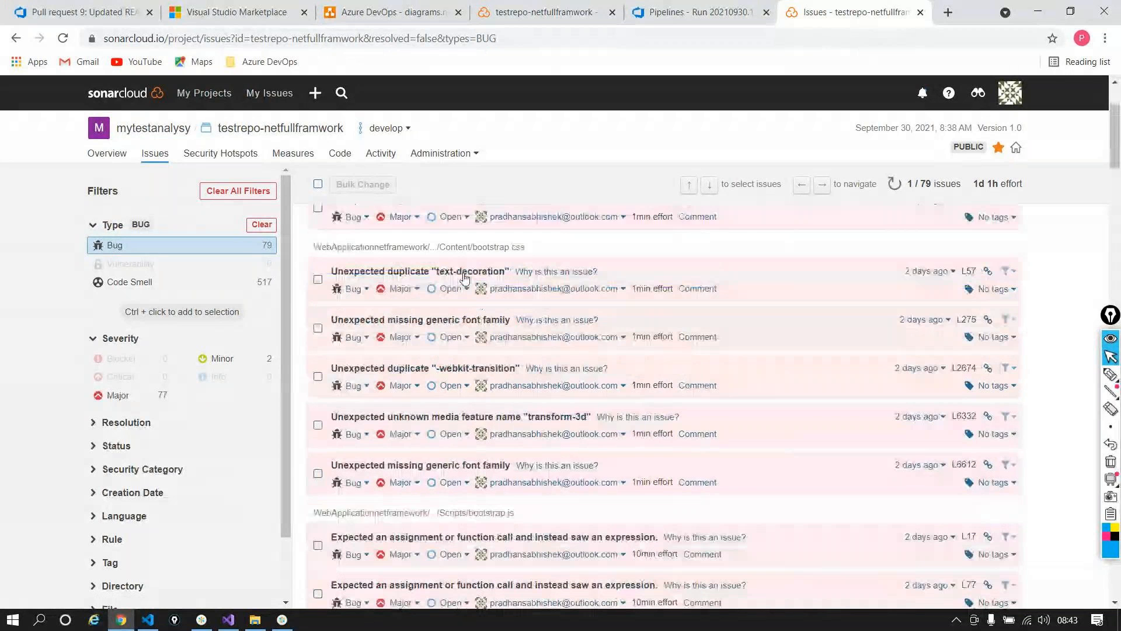
pyautogui.scroll(-3, 465, 278)
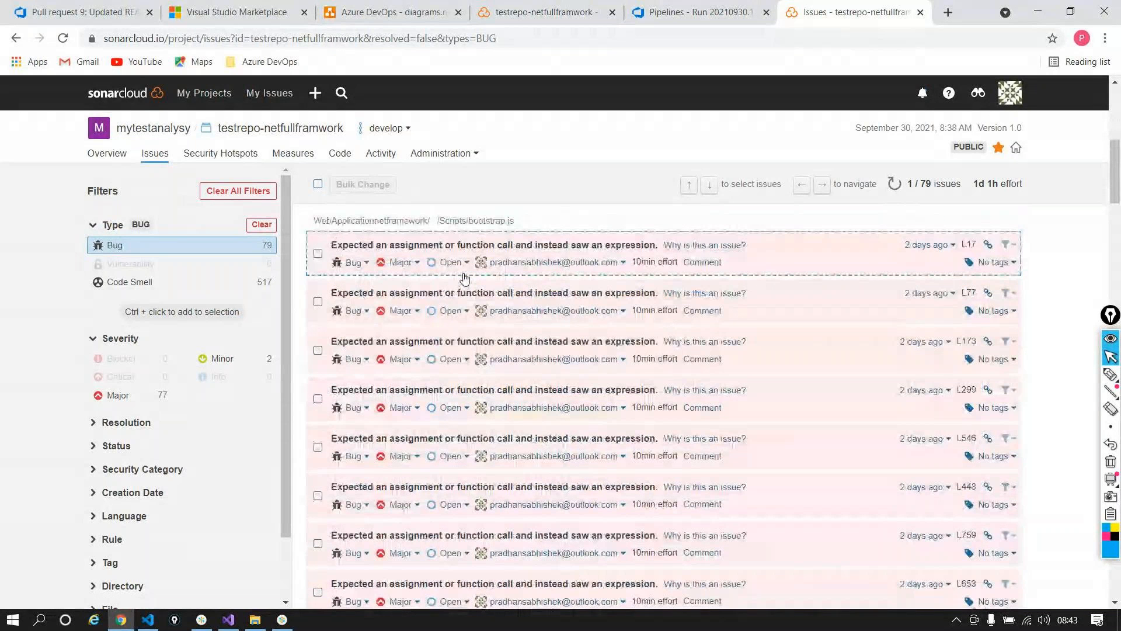
pyautogui.scroll(-5, 465, 278)
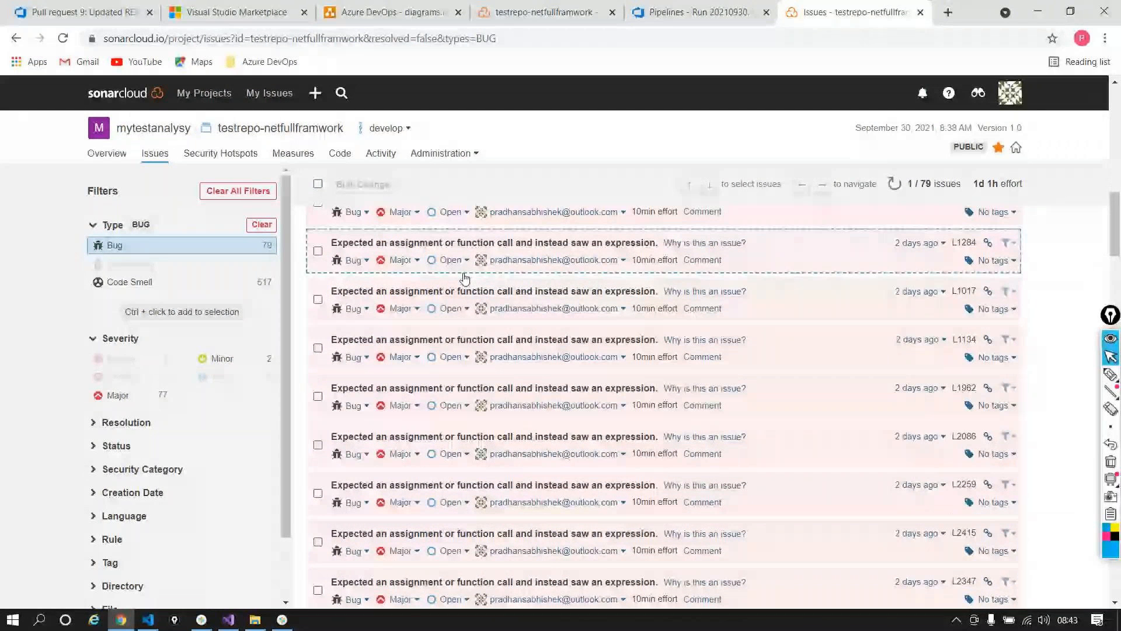
pyautogui.scroll(-5, 465, 278)
pyautogui.click(498, 315)
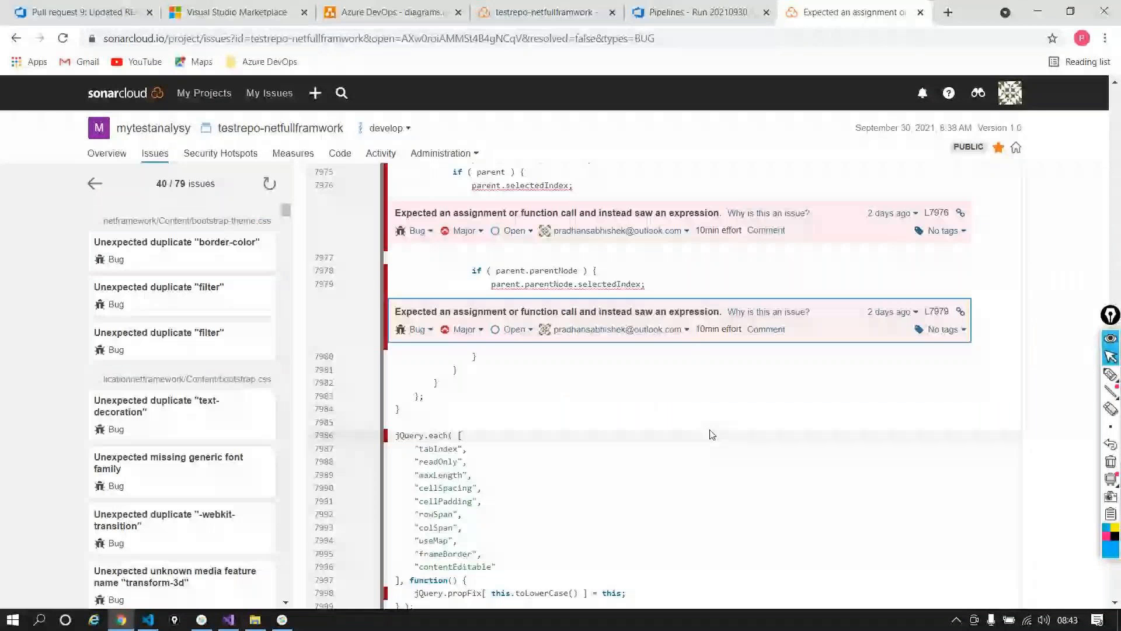
# Step: Review the source for bug 40 of 79, with flagged issues at L7966, L7976 and L7979
pyautogui.scroll(-1, 712, 434)
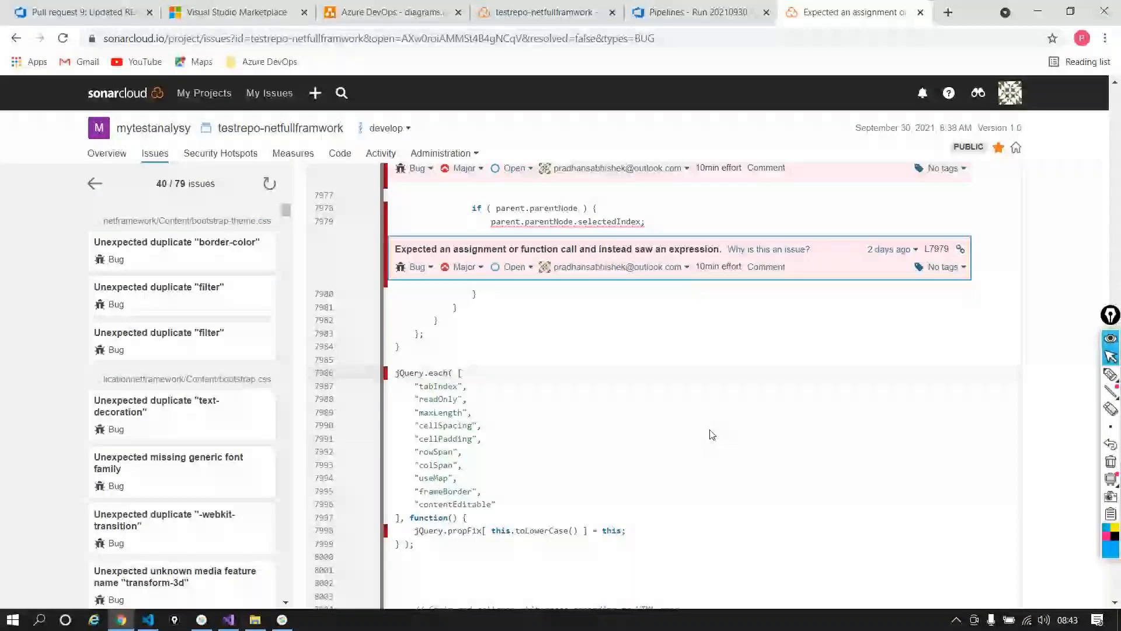
pyautogui.scroll(-14, 711, 434)
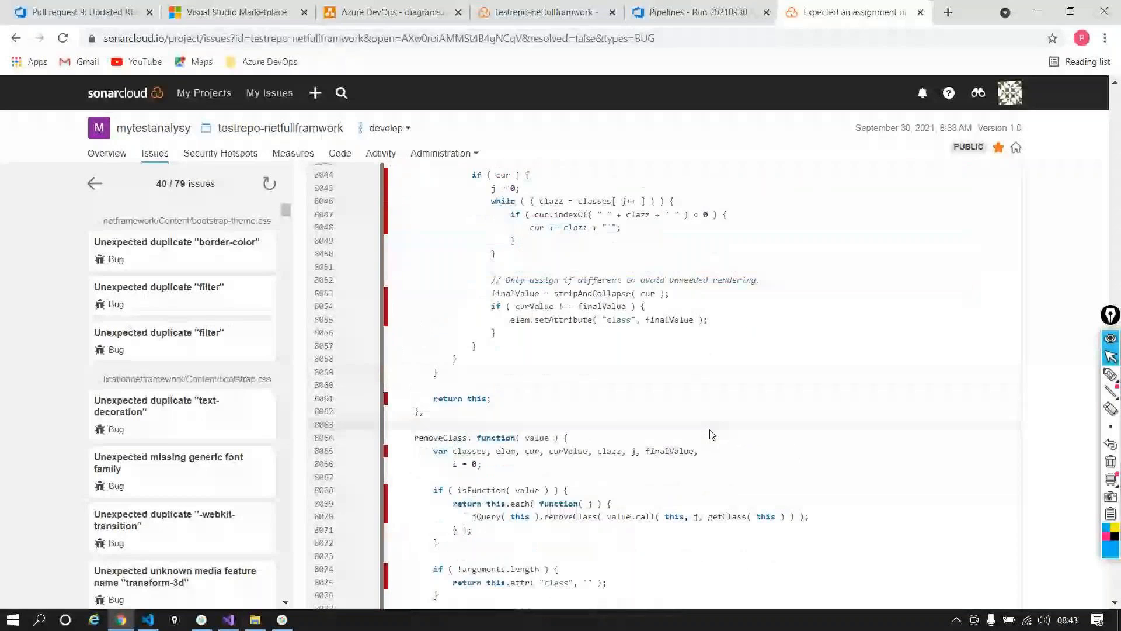
pyautogui.scroll(20, 711, 434)
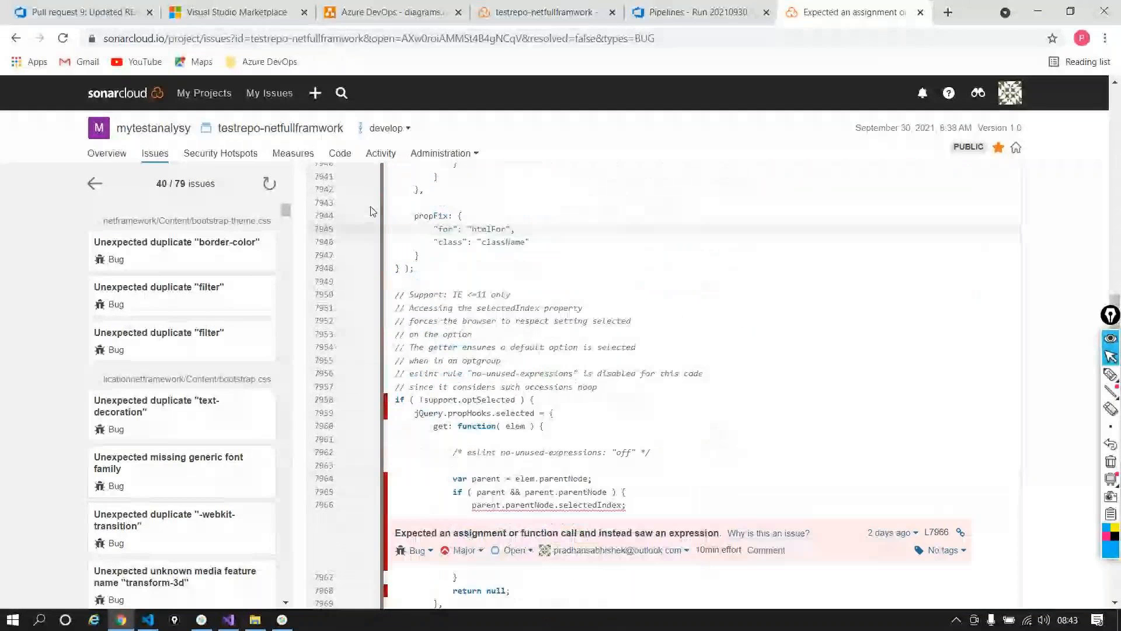
# Step: Go back to the project's Overview dashboard and scroll through its metrics
pyautogui.click(107, 153)
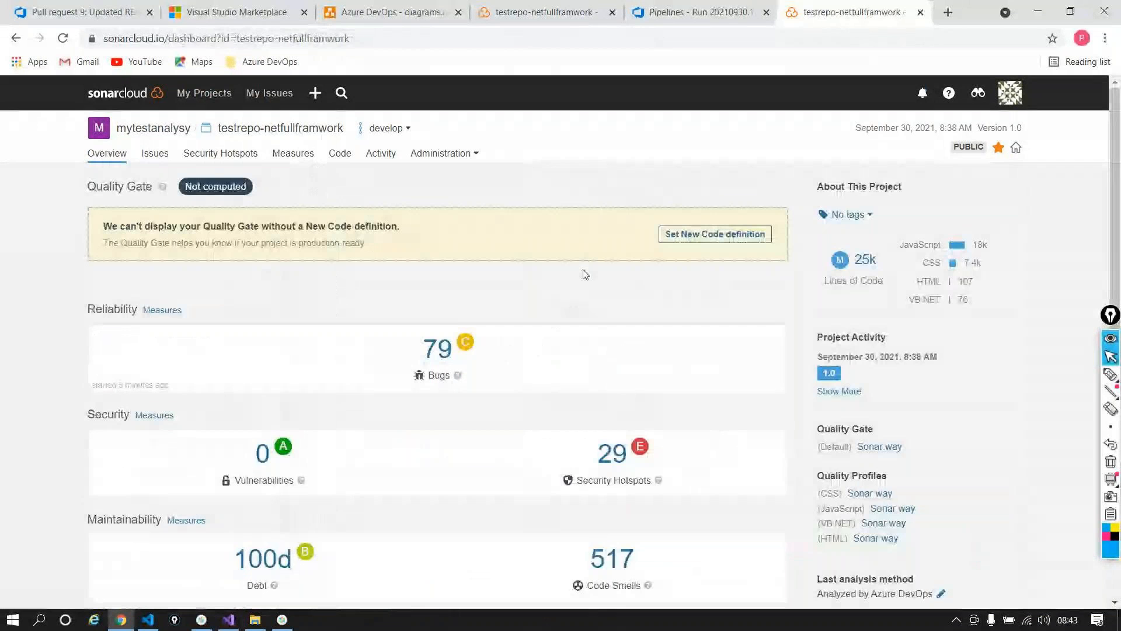
pyautogui.scroll(-2, 584, 318)
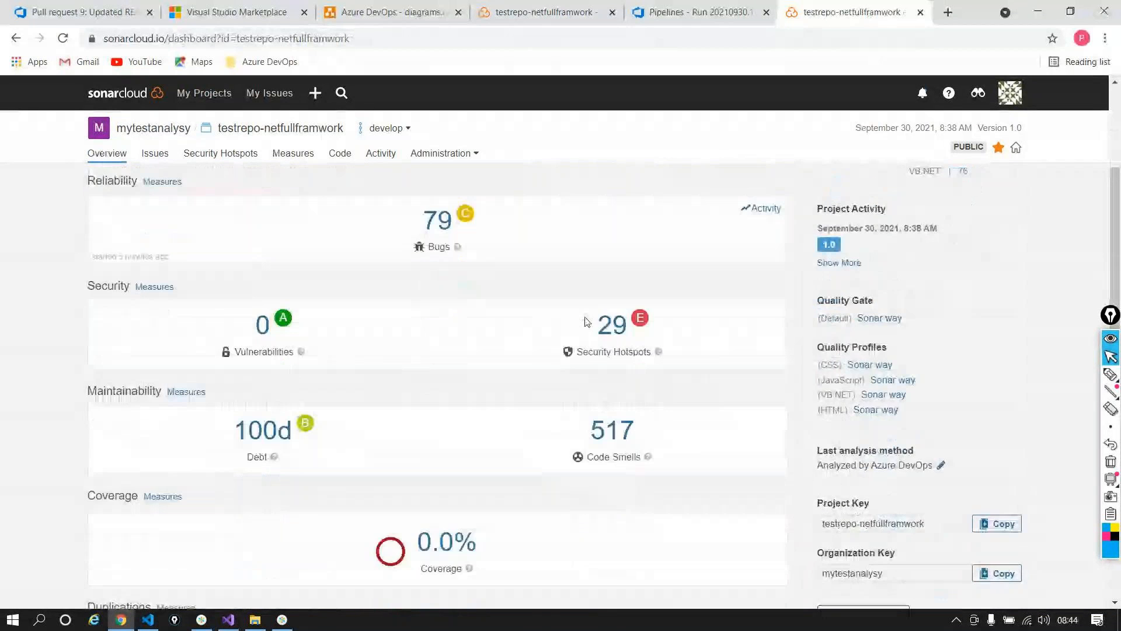
pyautogui.scroll(-3, 587, 321)
pyautogui.scroll(2, 343, 268)
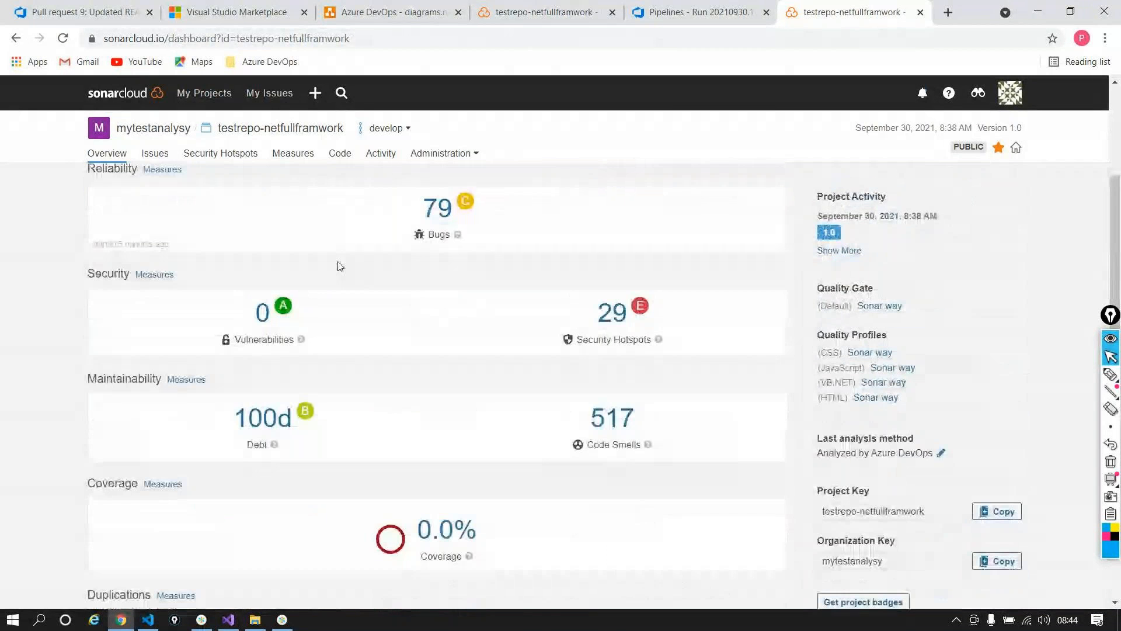
pyautogui.scroll(1, 338, 264)
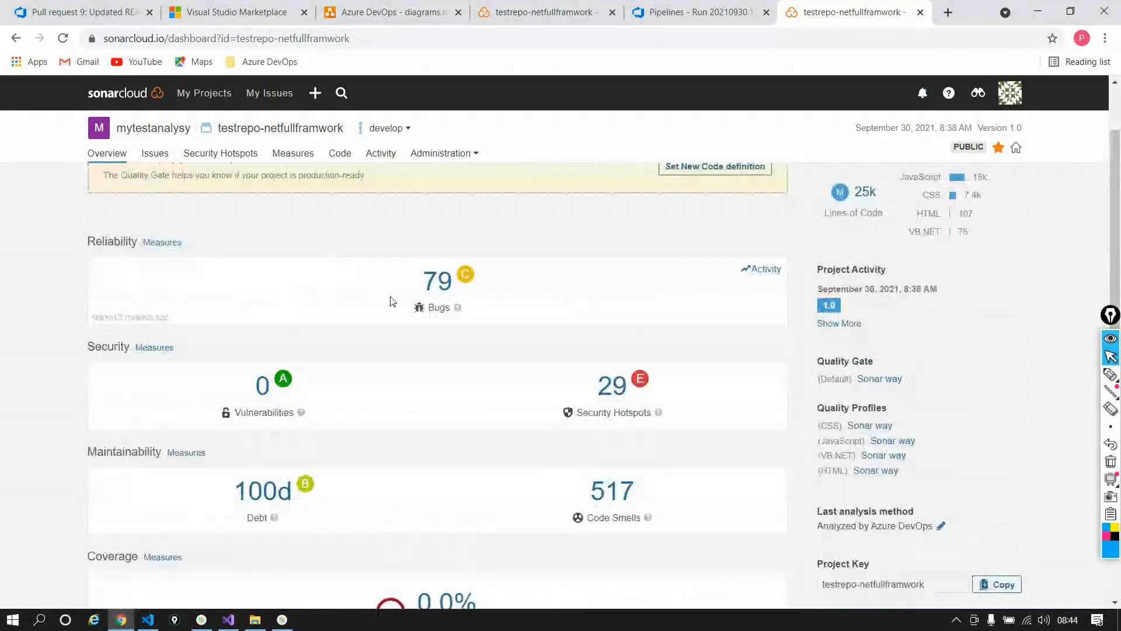
# Step: Open the Bug-filtered issues list of 79 bugs, led by the bootstrap-theme.css duplicate border-color issue
pyautogui.click(432, 280)
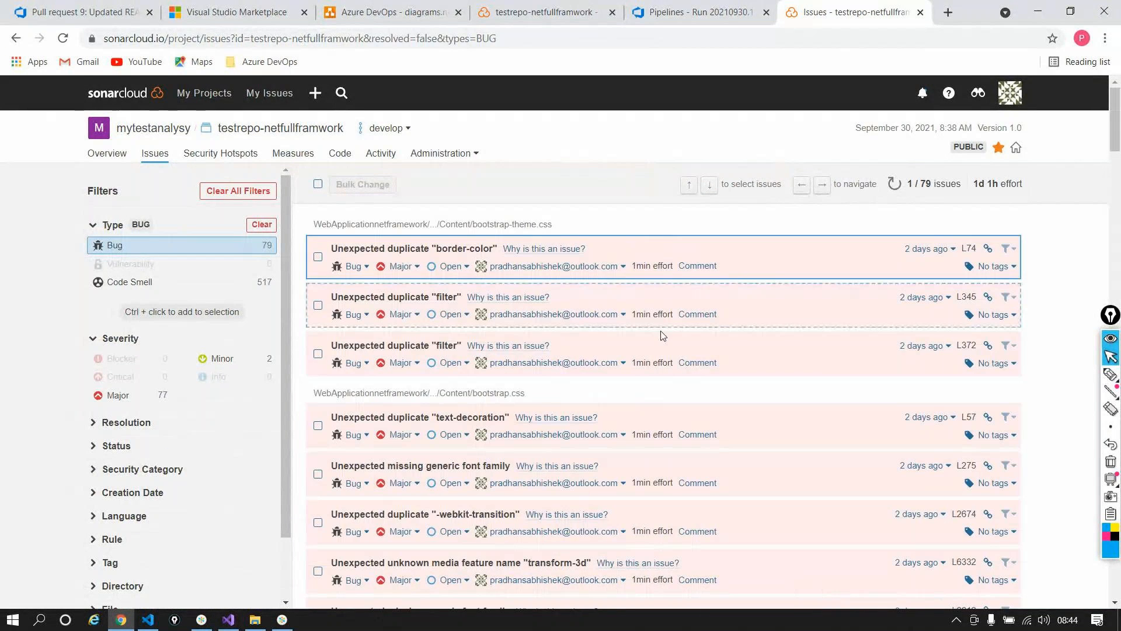
pyautogui.scroll(-3, 670, 334)
pyautogui.scroll(-3, 670, 333)
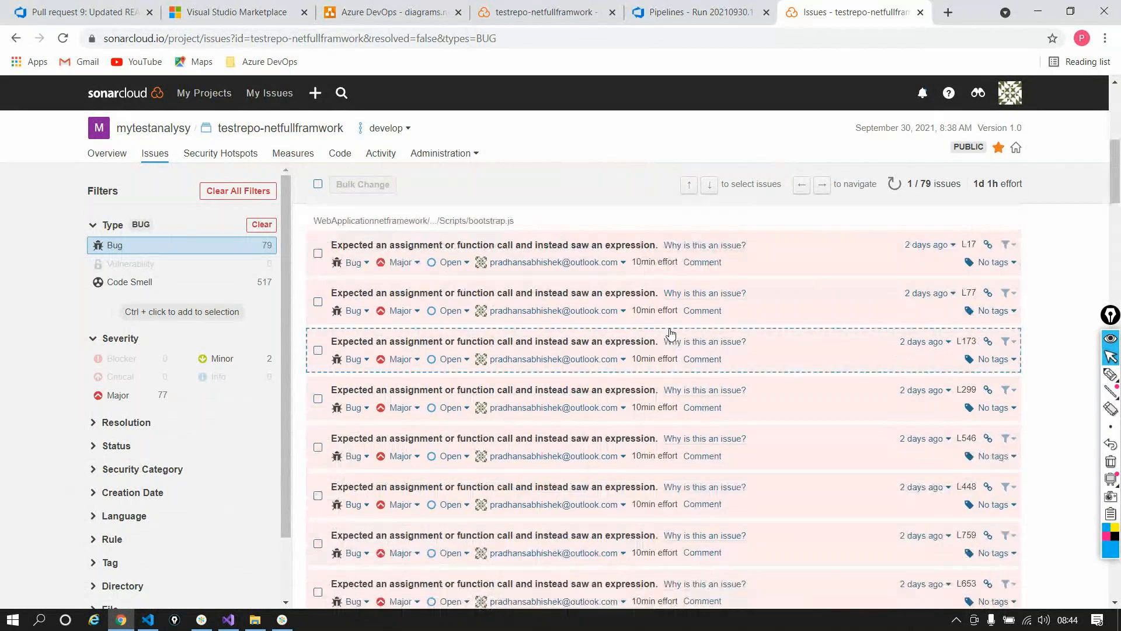
pyautogui.scroll(-10, 670, 333)
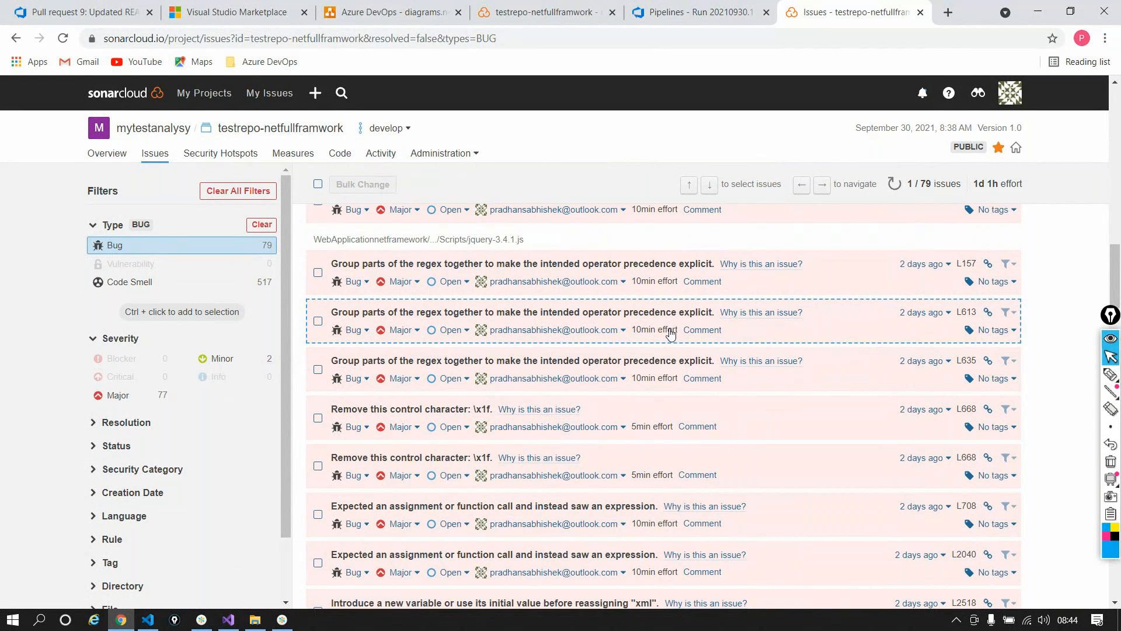
pyautogui.scroll(5, 671, 333)
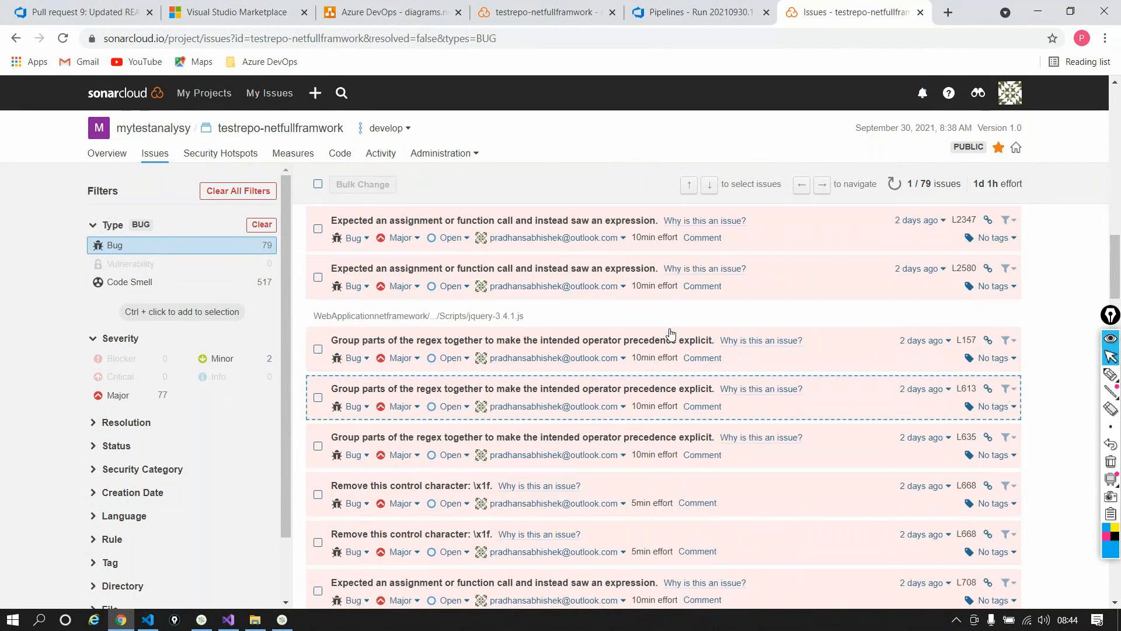
pyautogui.scroll(2, 671, 334)
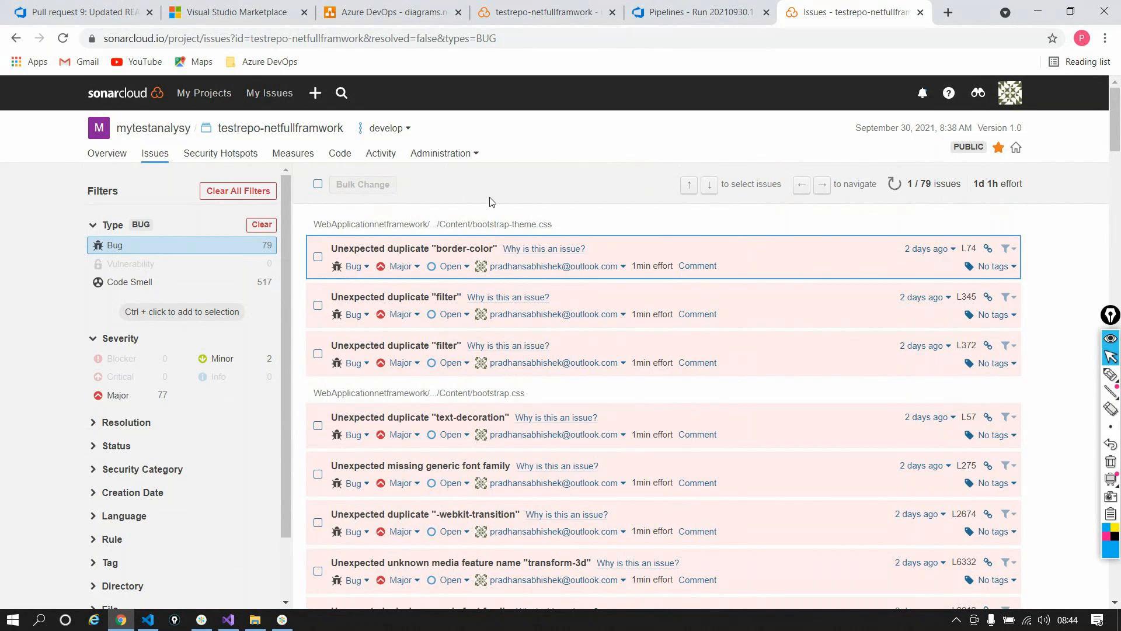
pyautogui.hotkey('alt', 'Tab')
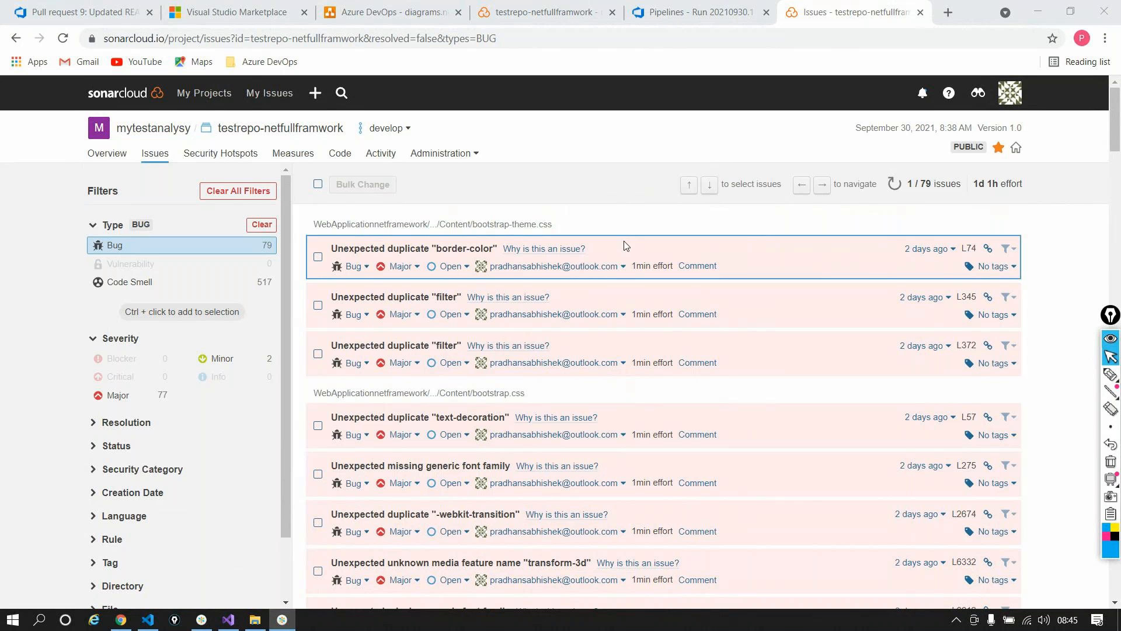
# Step: Show the Page-8 branching diagram in diagrams.net, selecting and deselecting Feature-100, then return to the browser
pyautogui.click(380, 13)
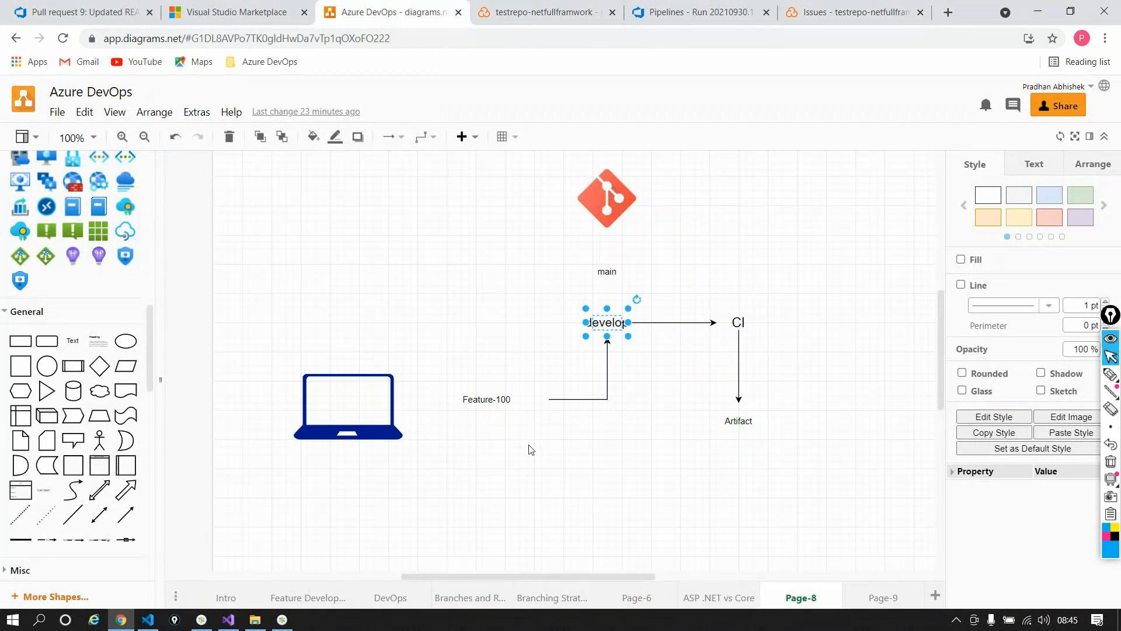
pyautogui.click(495, 402)
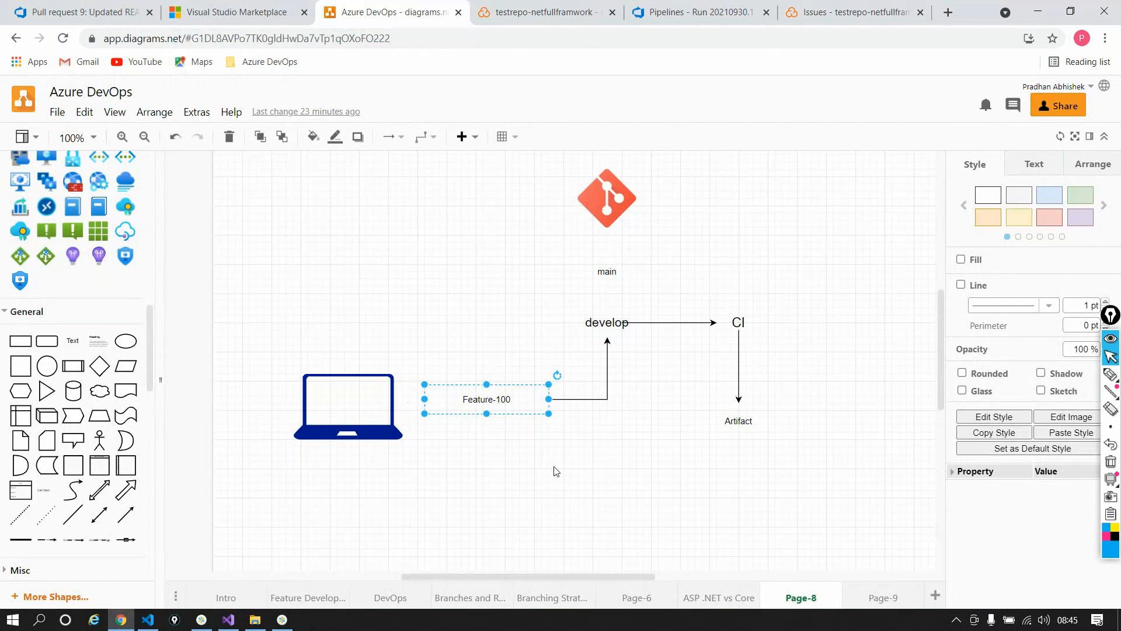
pyautogui.click(655, 402)
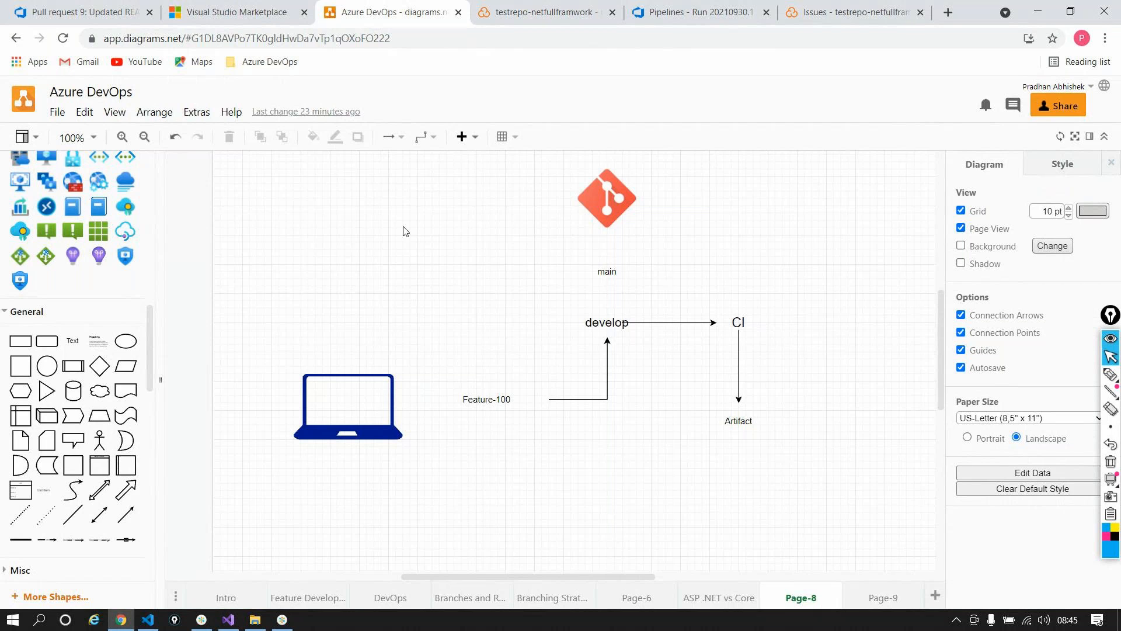
pyautogui.click(273, 622)
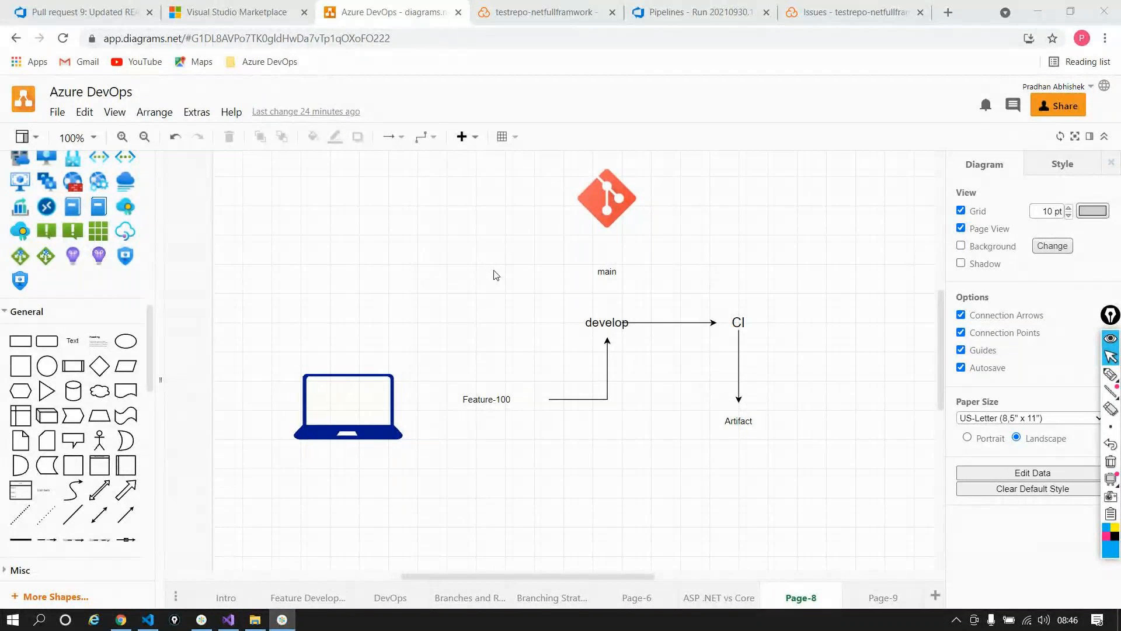
pyautogui.click(270, 177)
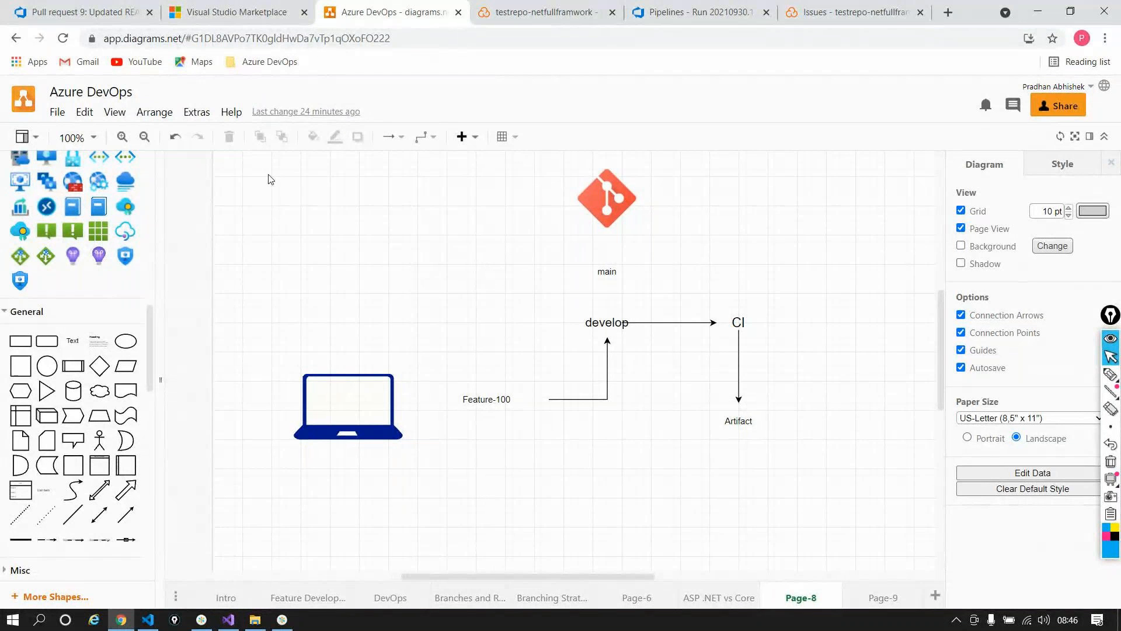
# Step: Open the aspdotncoreapplication pipeline's failed run #20210930.1
pyautogui.click(64, 15)
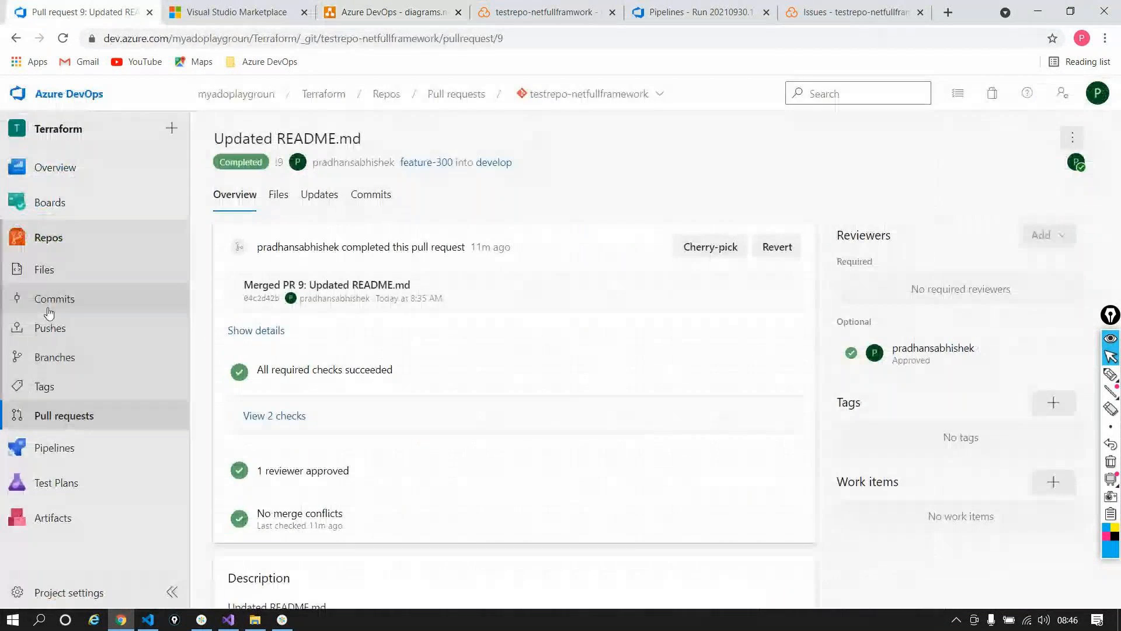
pyautogui.moveTo(58, 448)
pyautogui.click(242, 477)
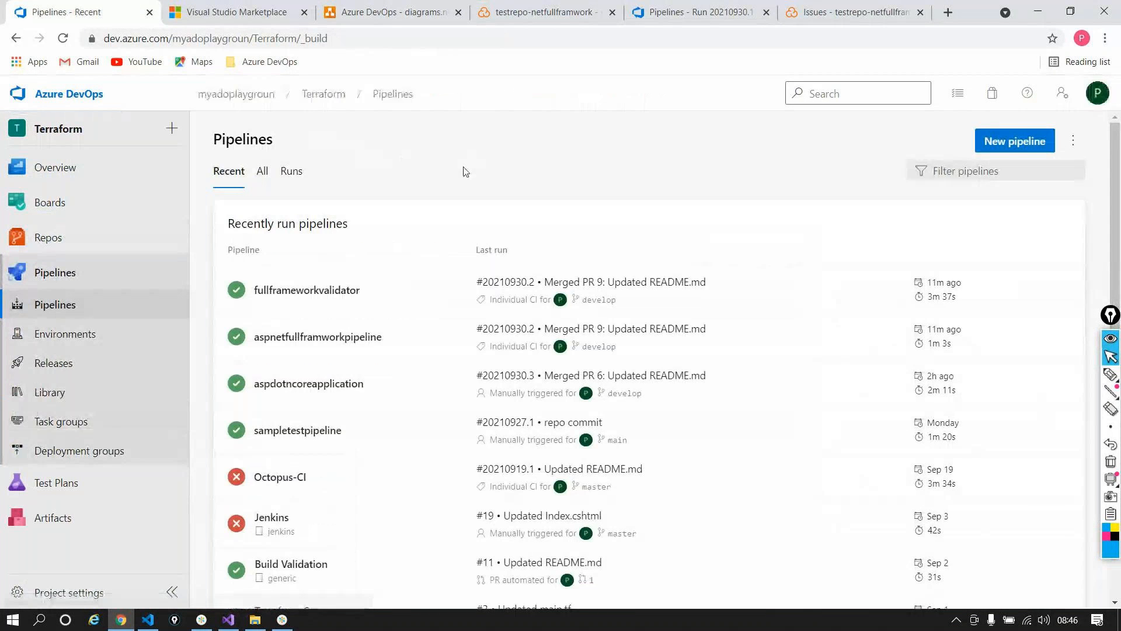
pyautogui.click(315, 383)
pyautogui.click(581, 351)
# Step: Show the failed Publish step log of Build ASP core Application and select the line-18 error
pyautogui.scroll(-2, 363, 339)
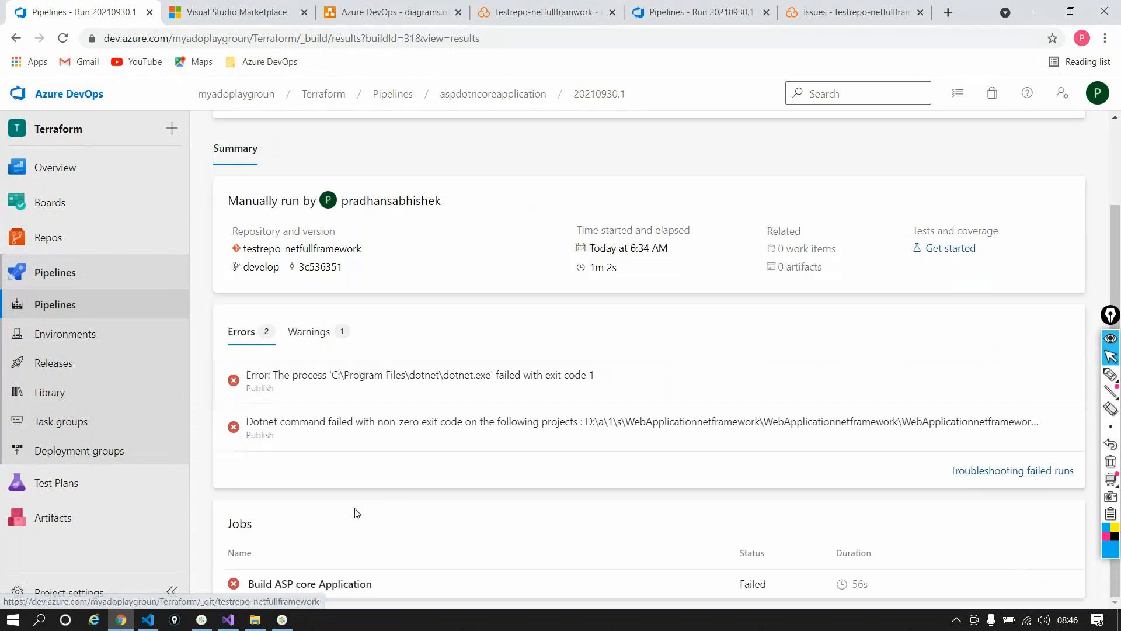
pyautogui.click(362, 339)
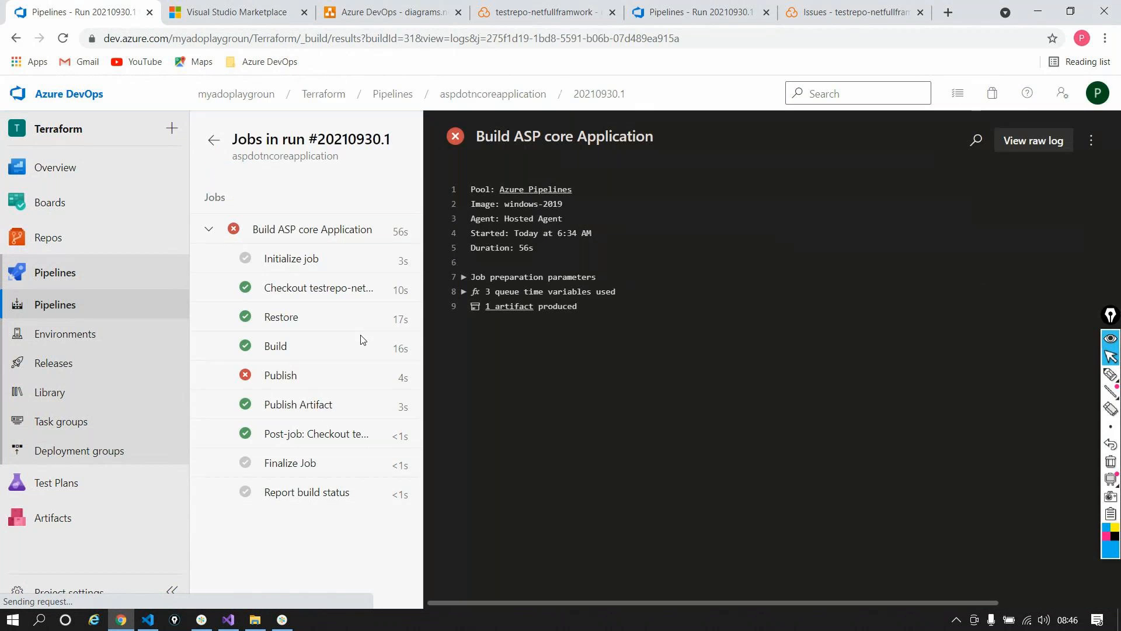
pyautogui.click(305, 378)
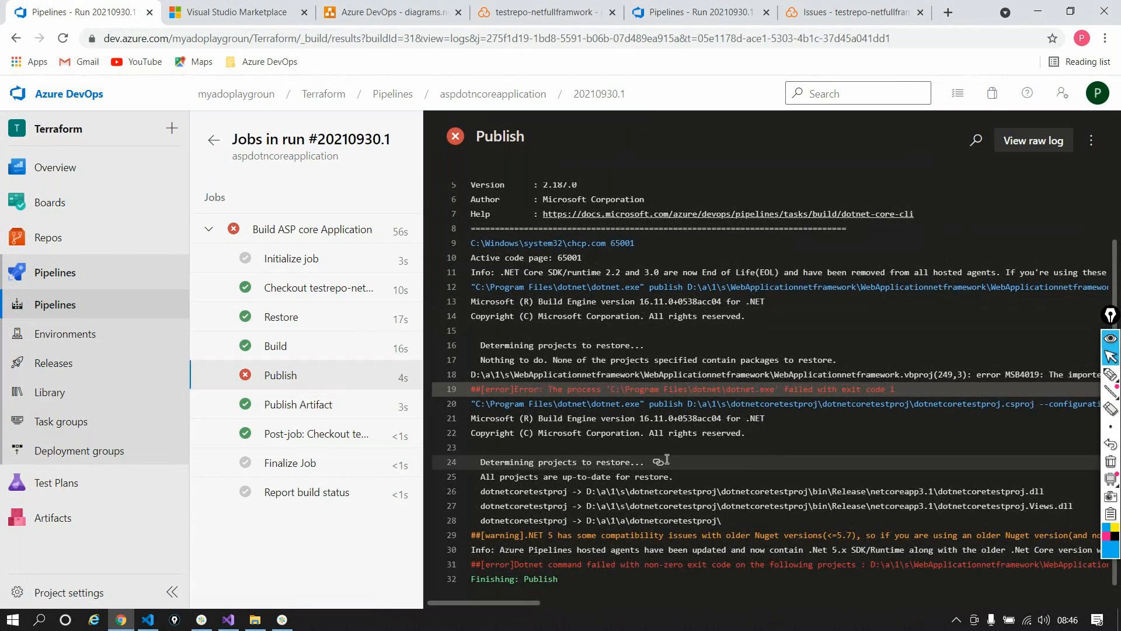
pyautogui.tripleClick(577, 371)
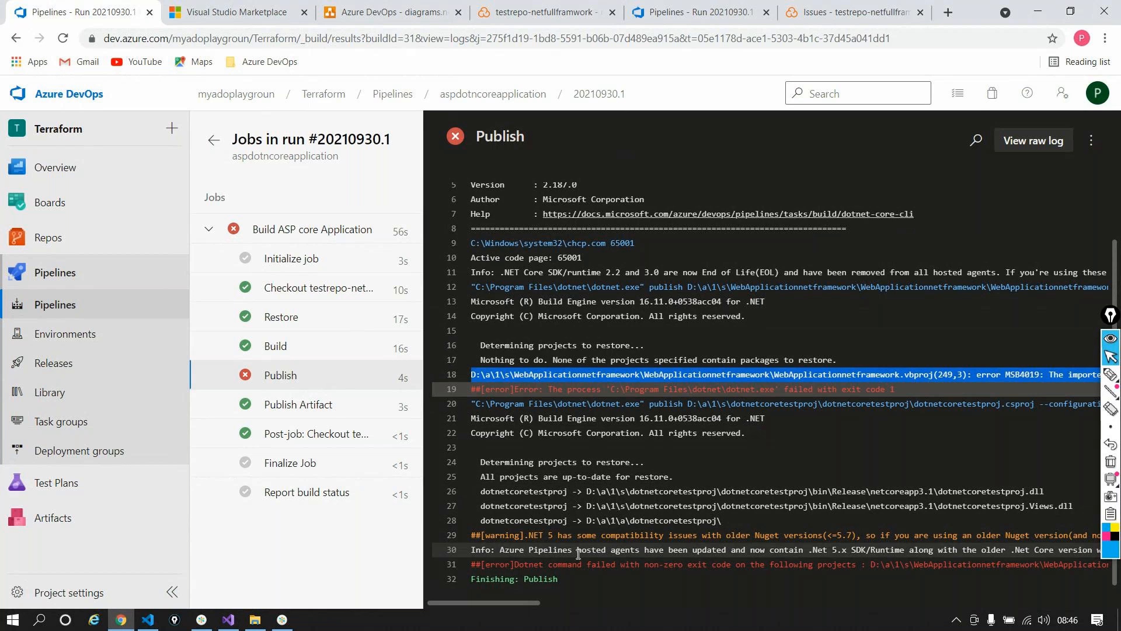
pyautogui.moveTo(521, 600); pyautogui.dragTo(619, 583)
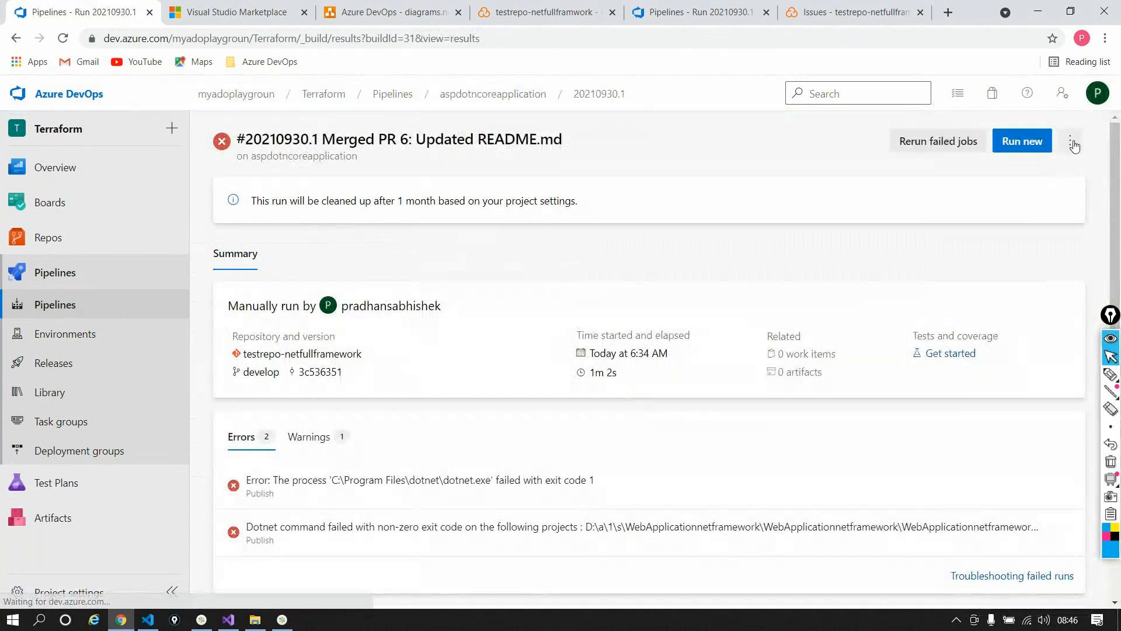
# Step: Edit aspdotncoreapplication and read the Publish task's help on publishing web projects
pyautogui.click(1073, 145)
pyautogui.click(1002, 228)
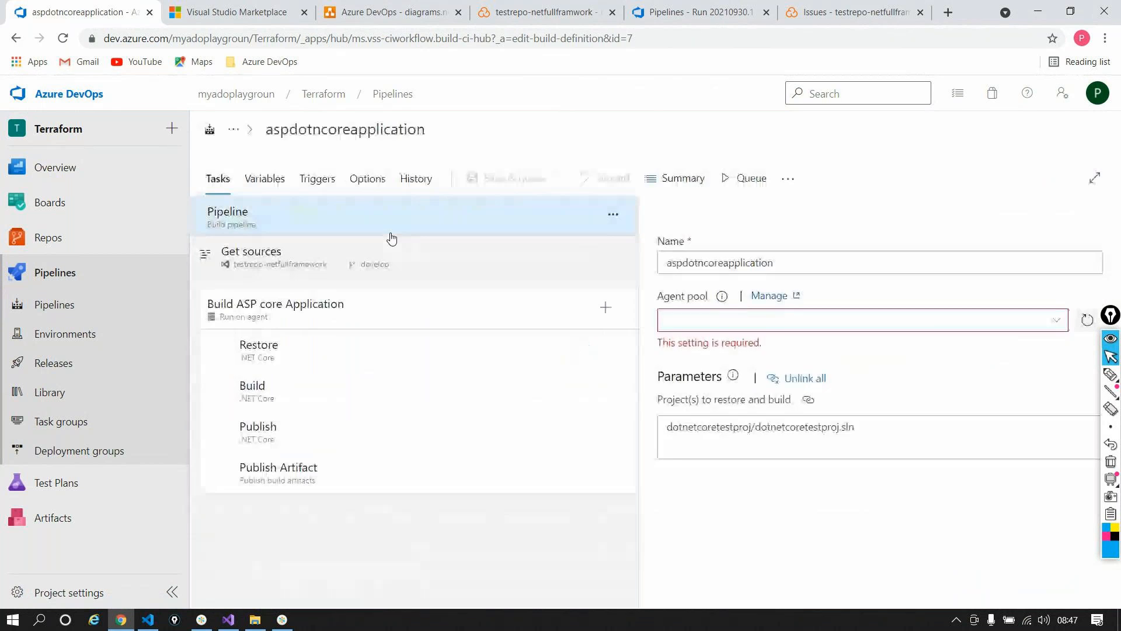
pyautogui.click(296, 424)
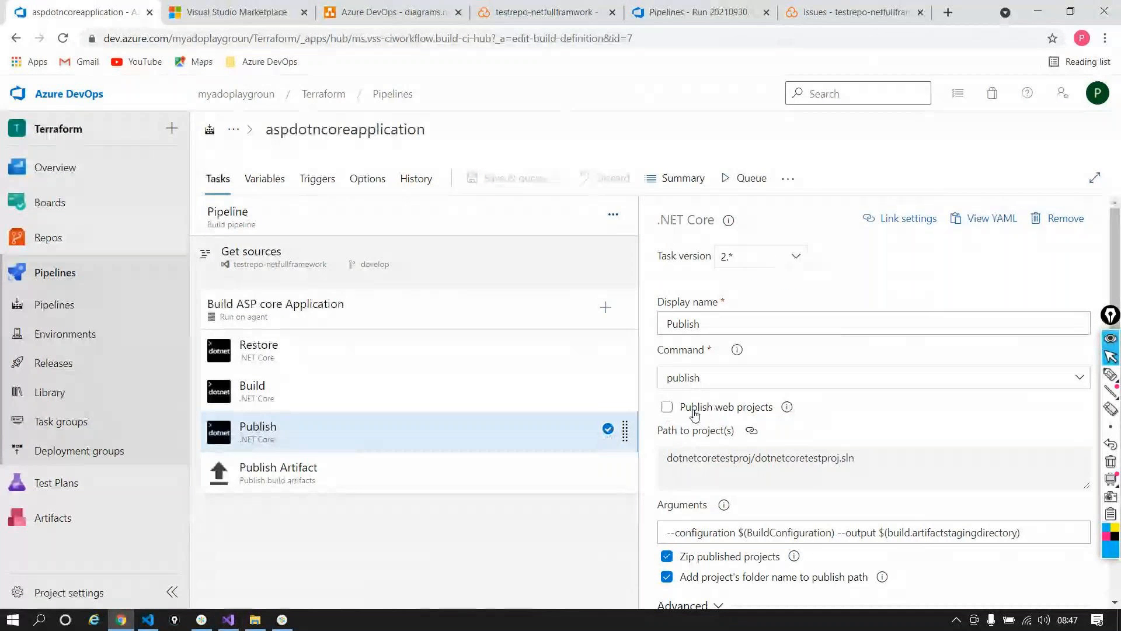
pyautogui.click(786, 409)
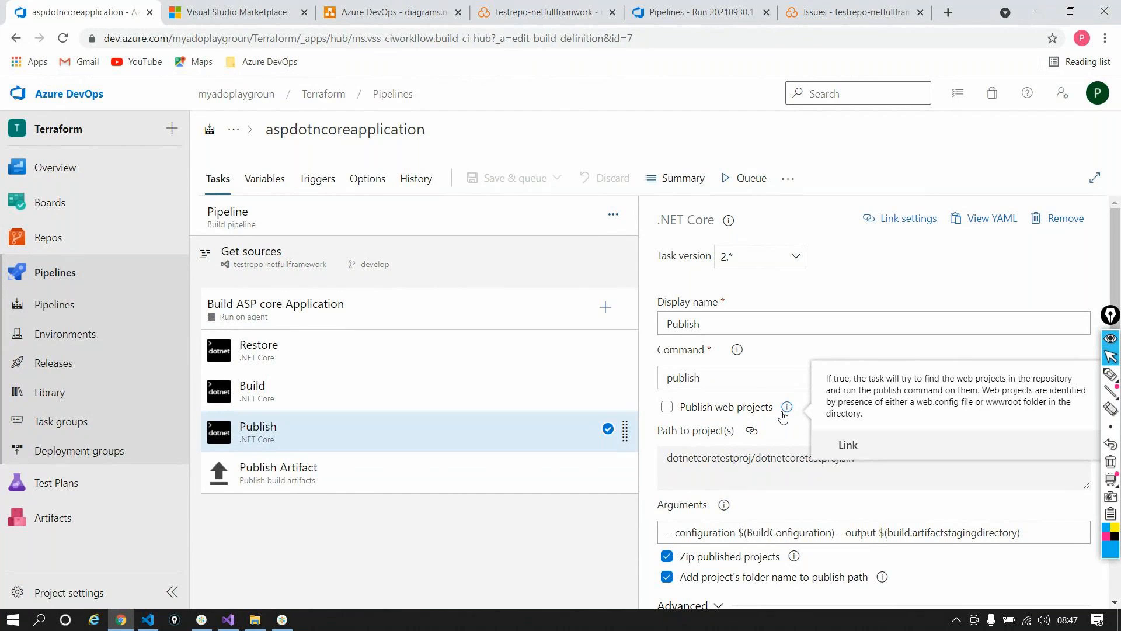
pyautogui.scroll(-3, 771, 384)
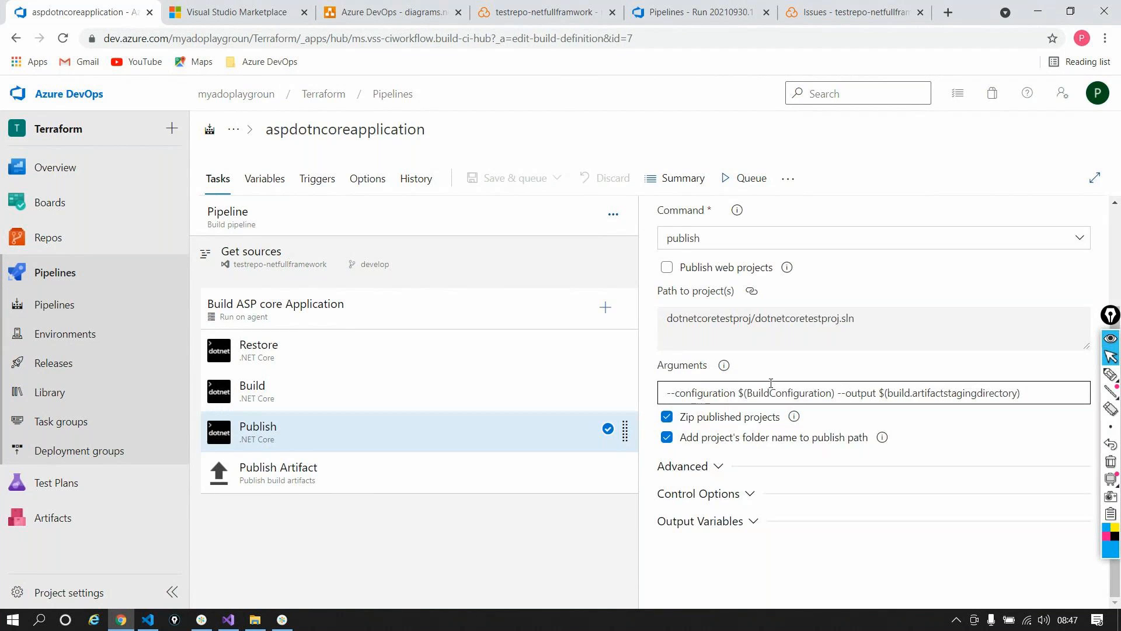
pyautogui.scroll(3, 771, 383)
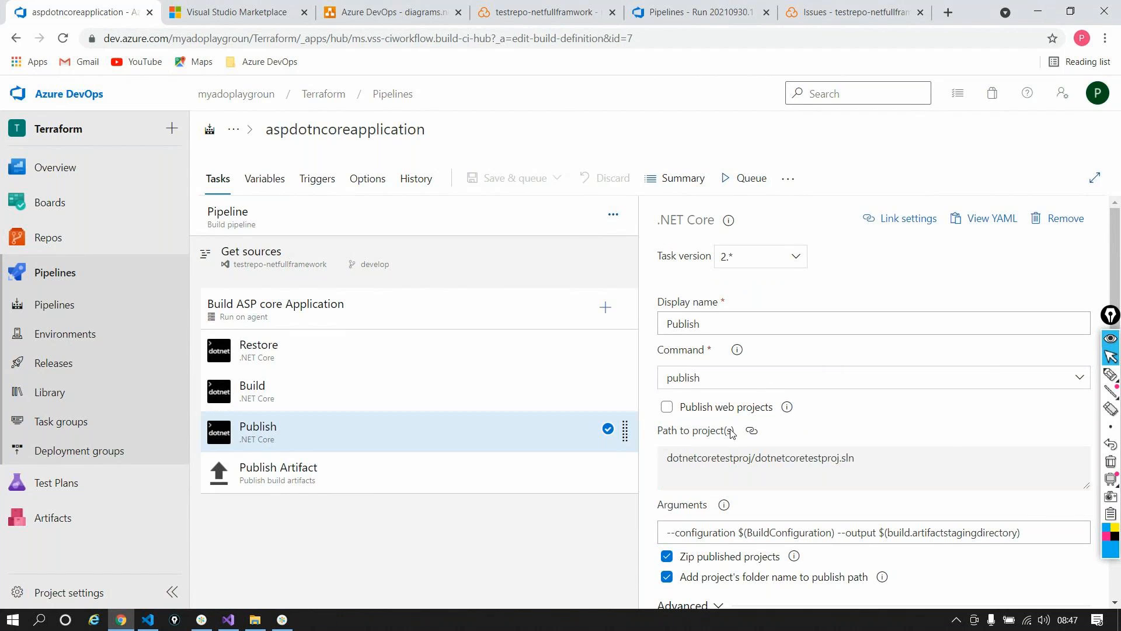
# Step: Compare the pipeline's windows-2019 agent specification with the Publish task settings, then return to the pipelines list
pyautogui.click(285, 212)
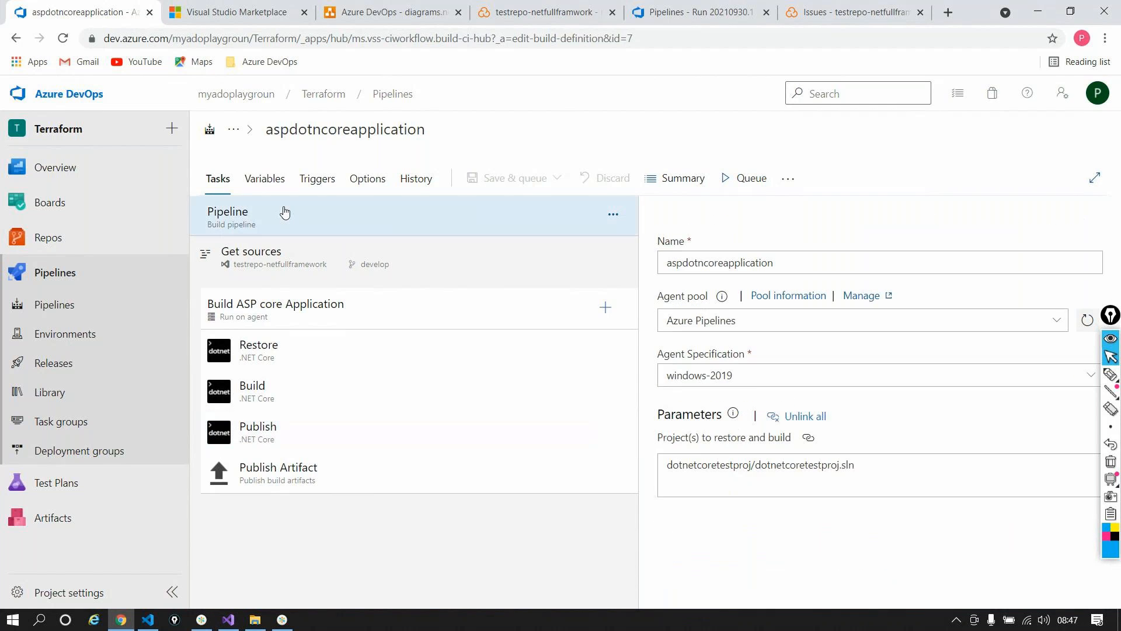
pyautogui.click(755, 375)
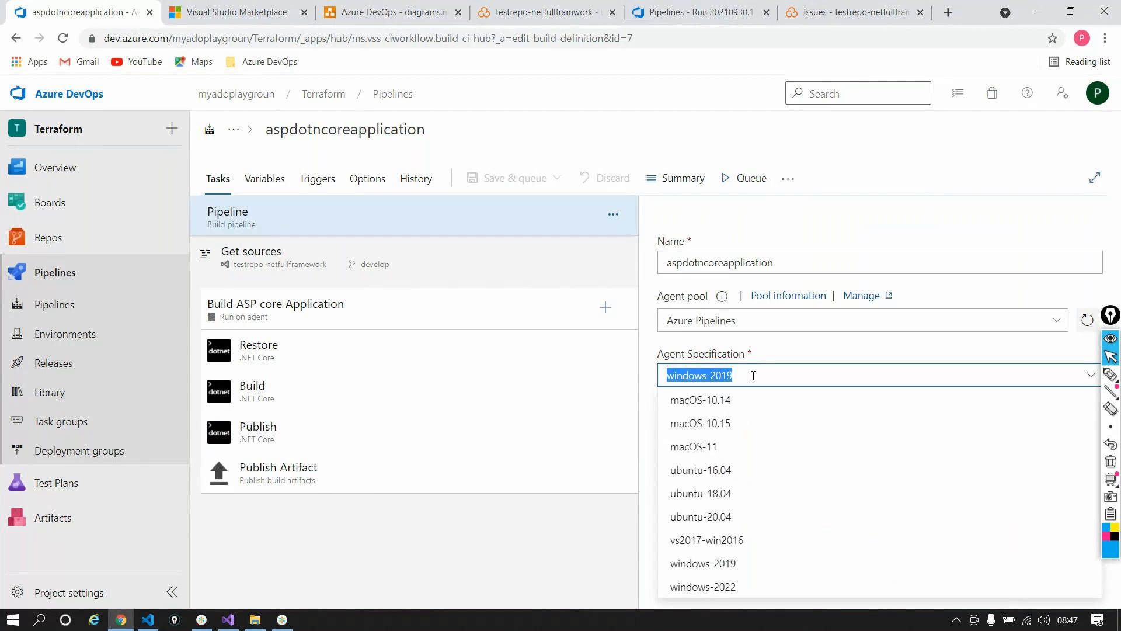
pyautogui.click(754, 376)
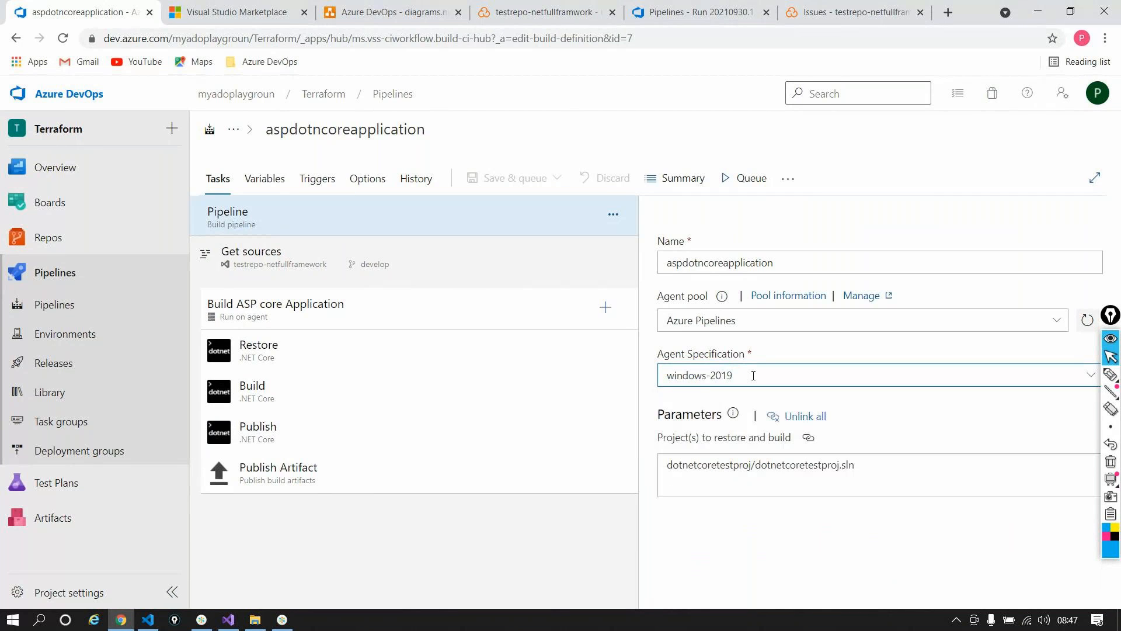
pyautogui.click(329, 437)
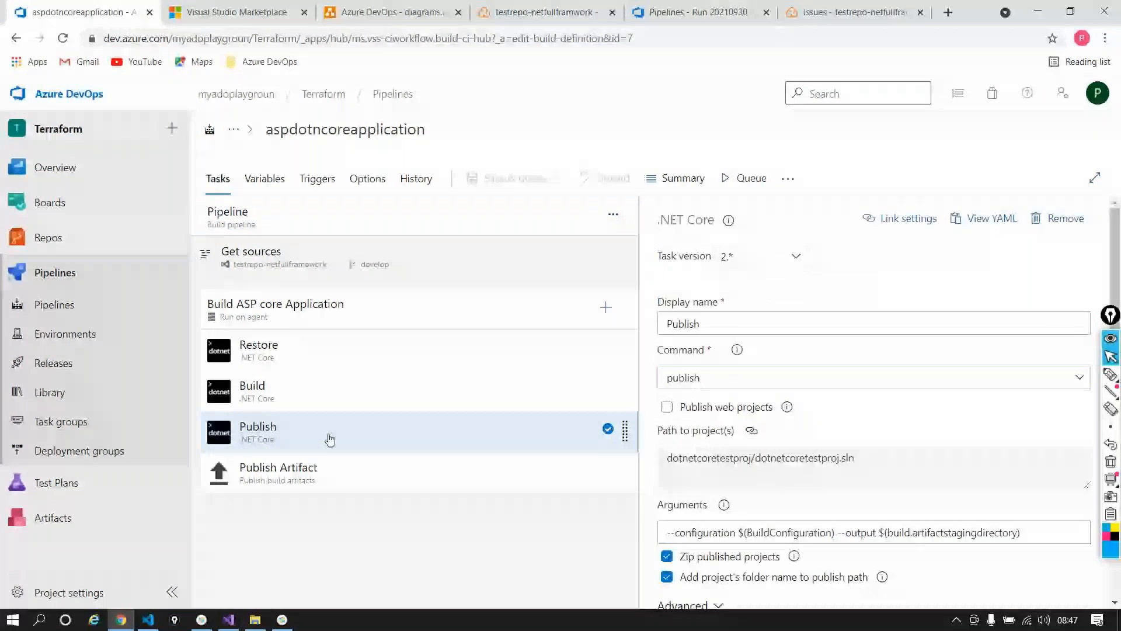
pyautogui.click(264, 211)
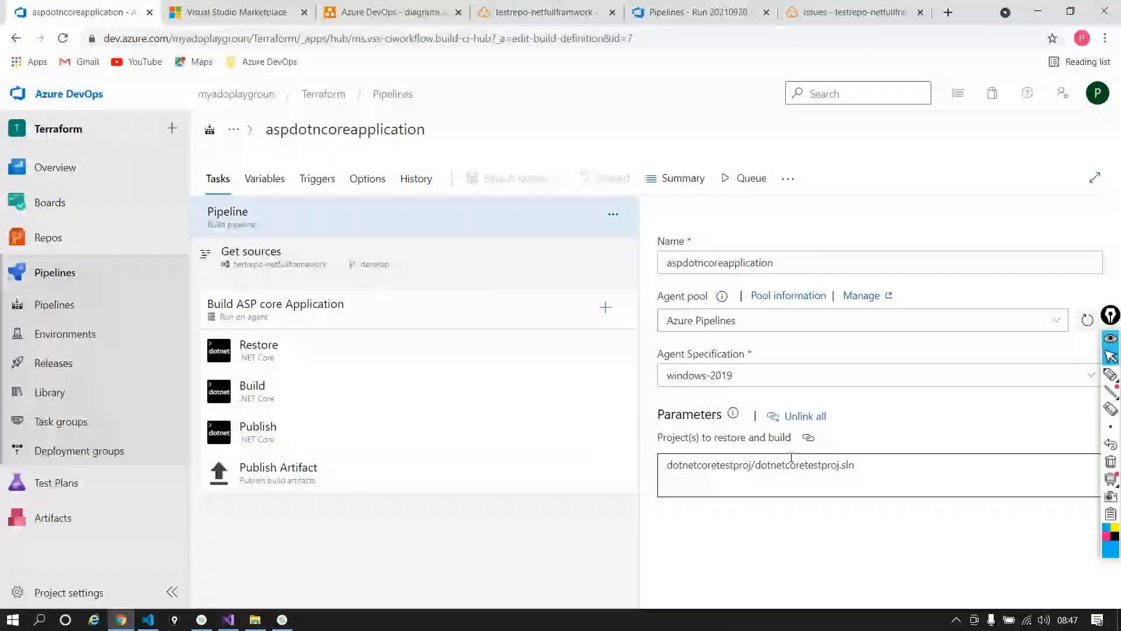
pyautogui.click(290, 434)
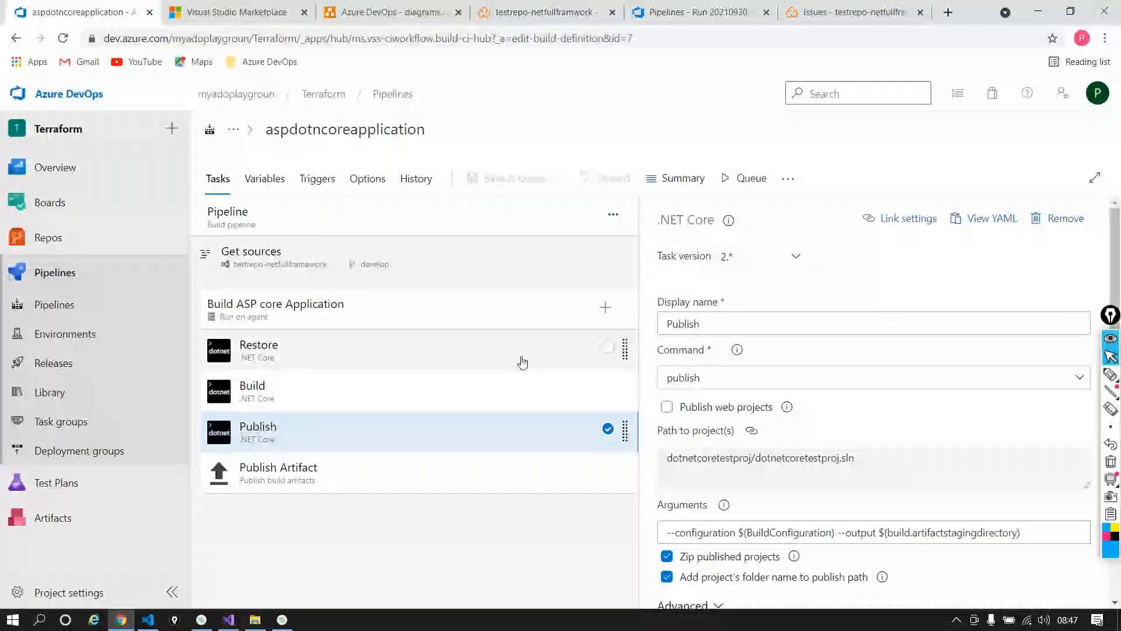
pyautogui.click(289, 232)
pyautogui.click(752, 365)
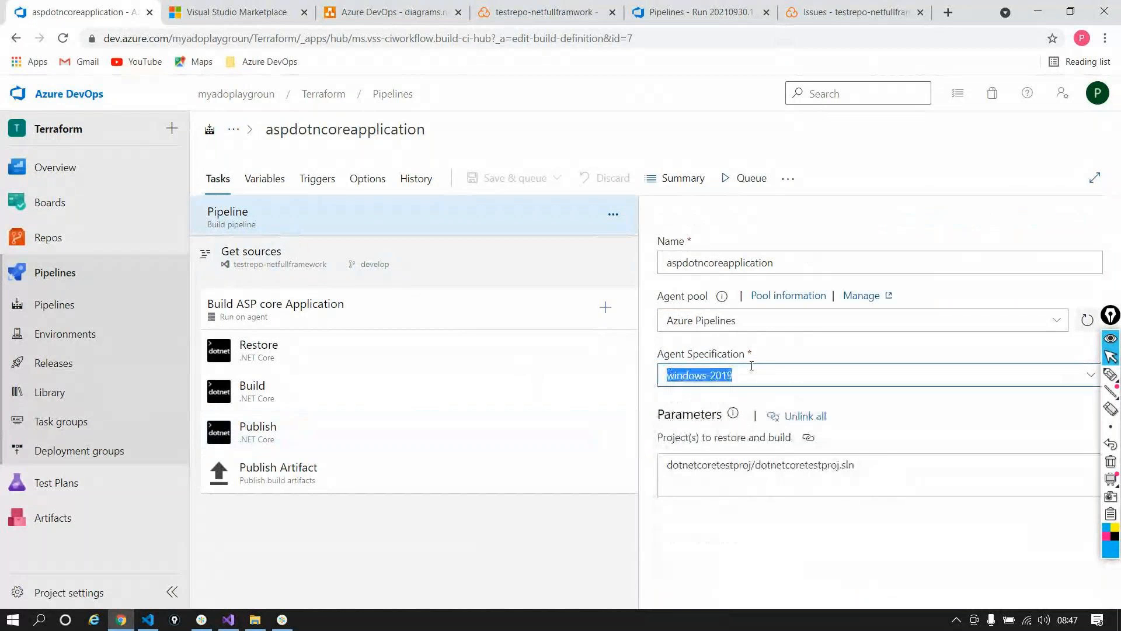
pyautogui.click(289, 446)
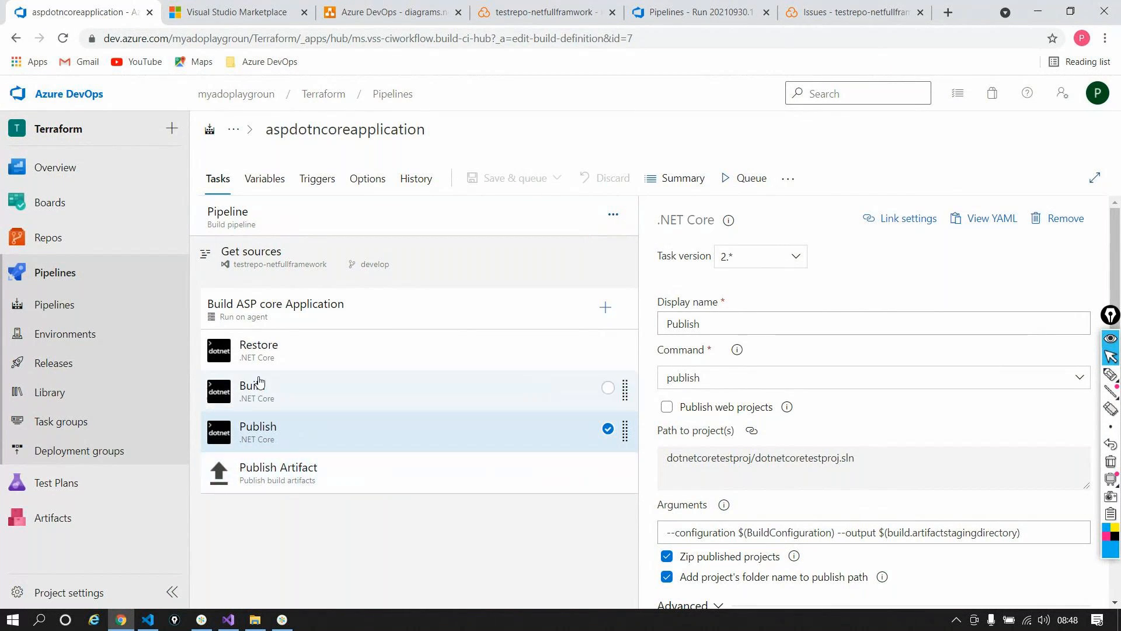
pyautogui.click(54, 304)
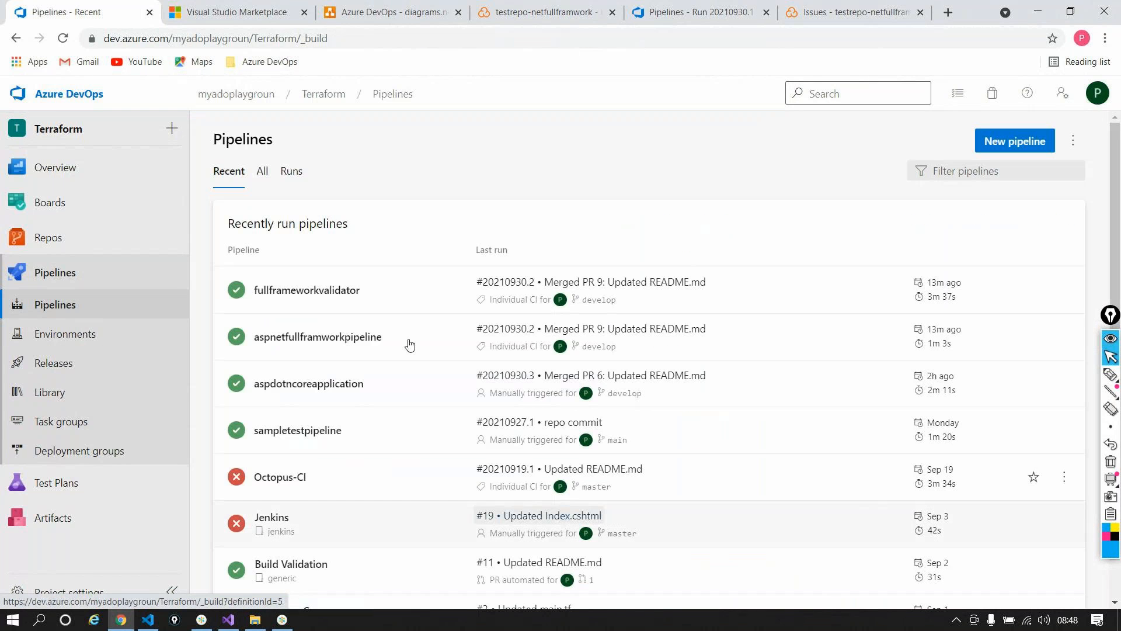
# Step: Edit fullframeworkvalidator and open its Prepare analysis on SonarCloud task settings
pyautogui.click(376, 286)
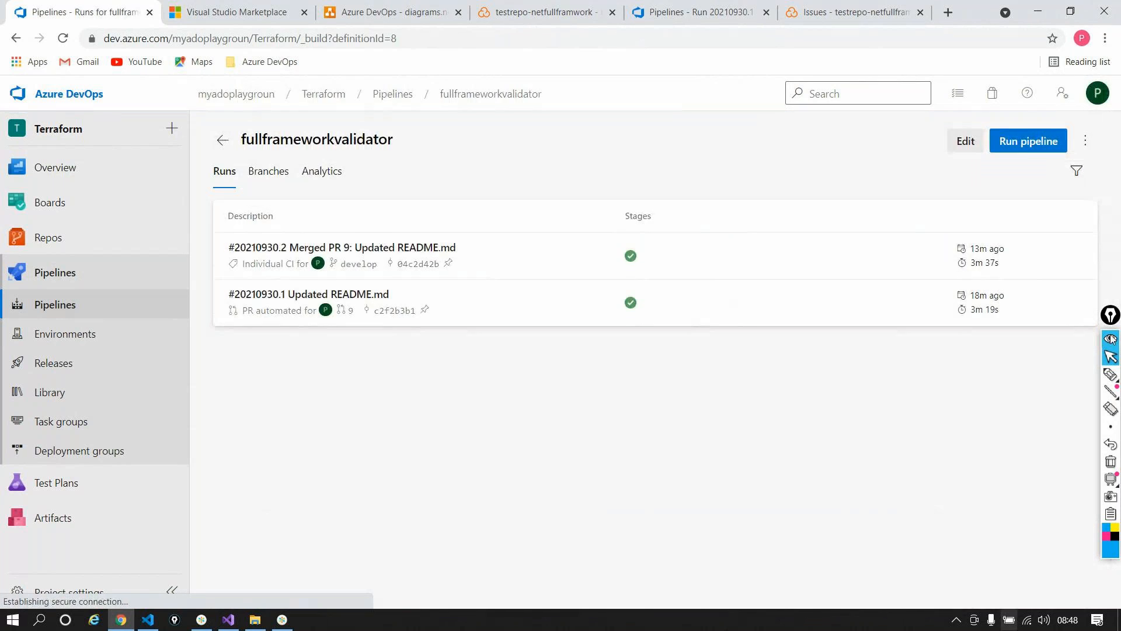
pyautogui.click(970, 140)
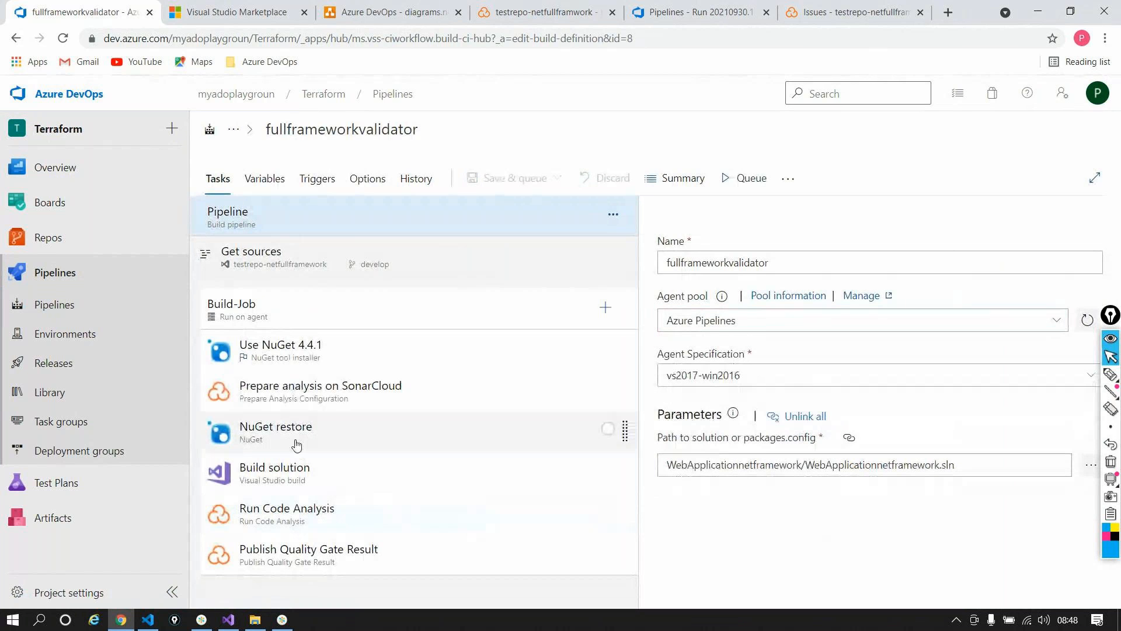
pyautogui.click(296, 392)
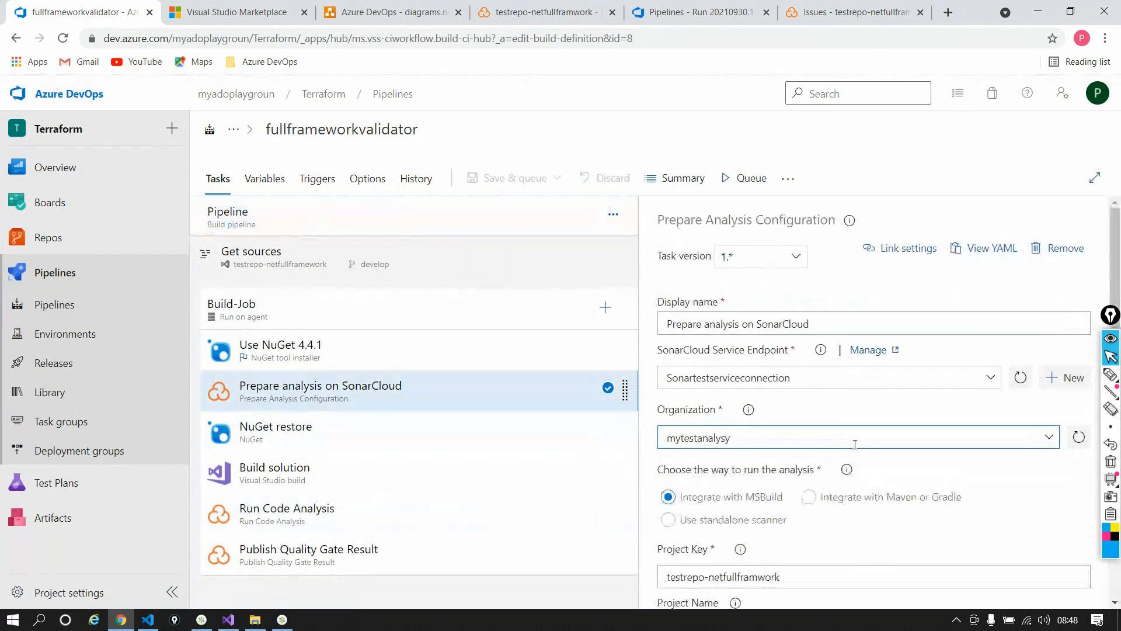
pyautogui.scroll(-3, 854, 443)
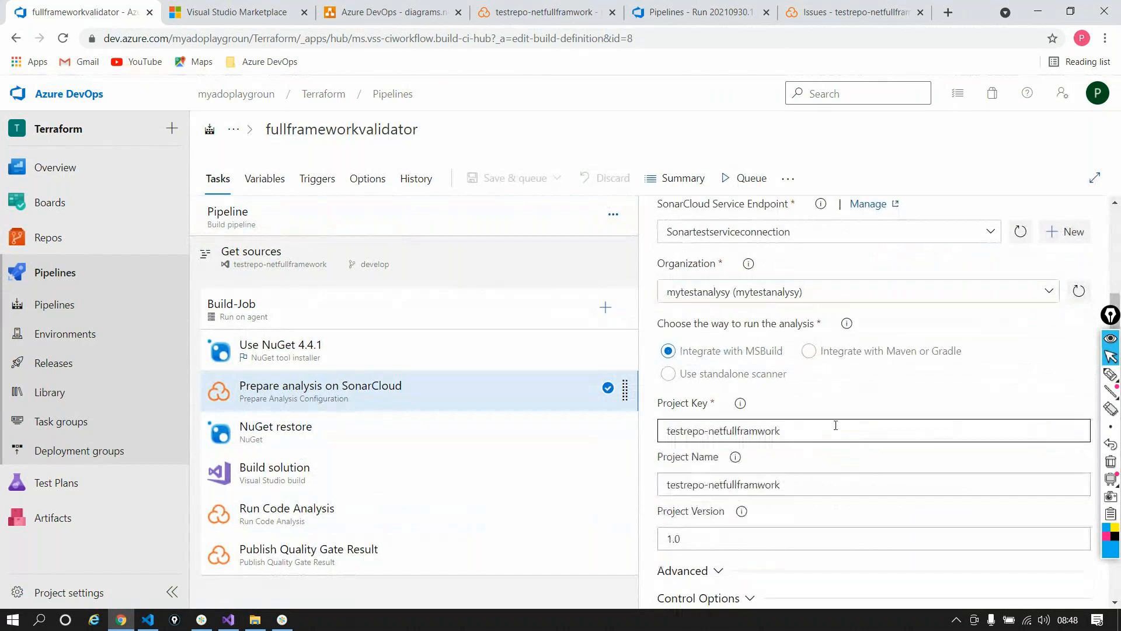
pyautogui.scroll(1, 839, 423)
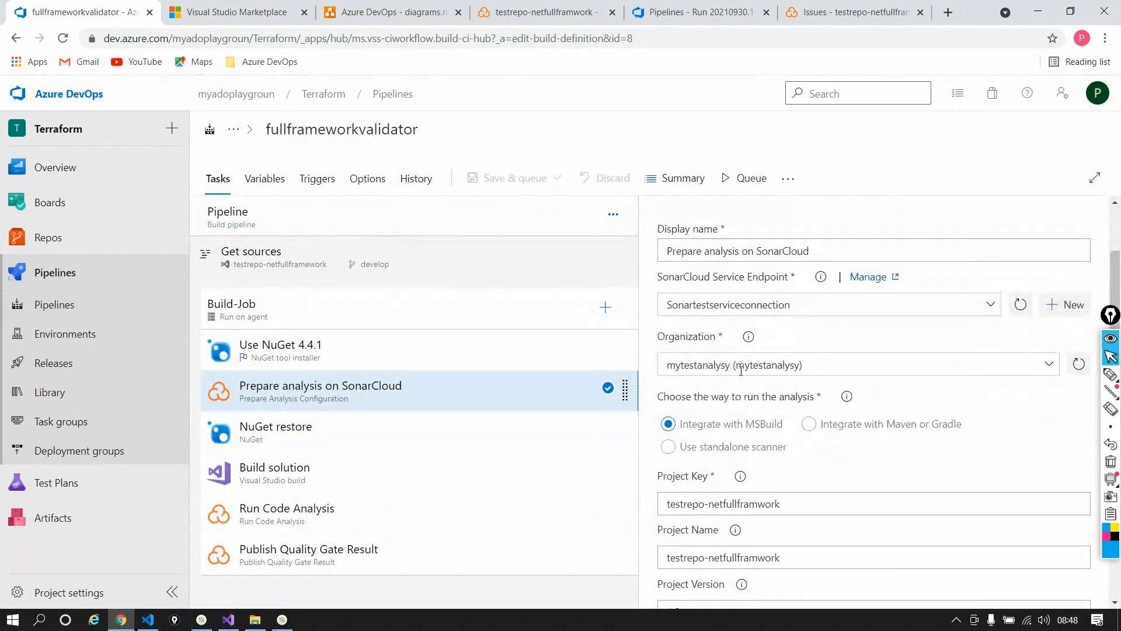
# Step: Select the task's Project Key and Project Name values, then show the pipeline's variables
pyautogui.doubleClick(814, 503)
pyautogui.tripleClick(821, 551)
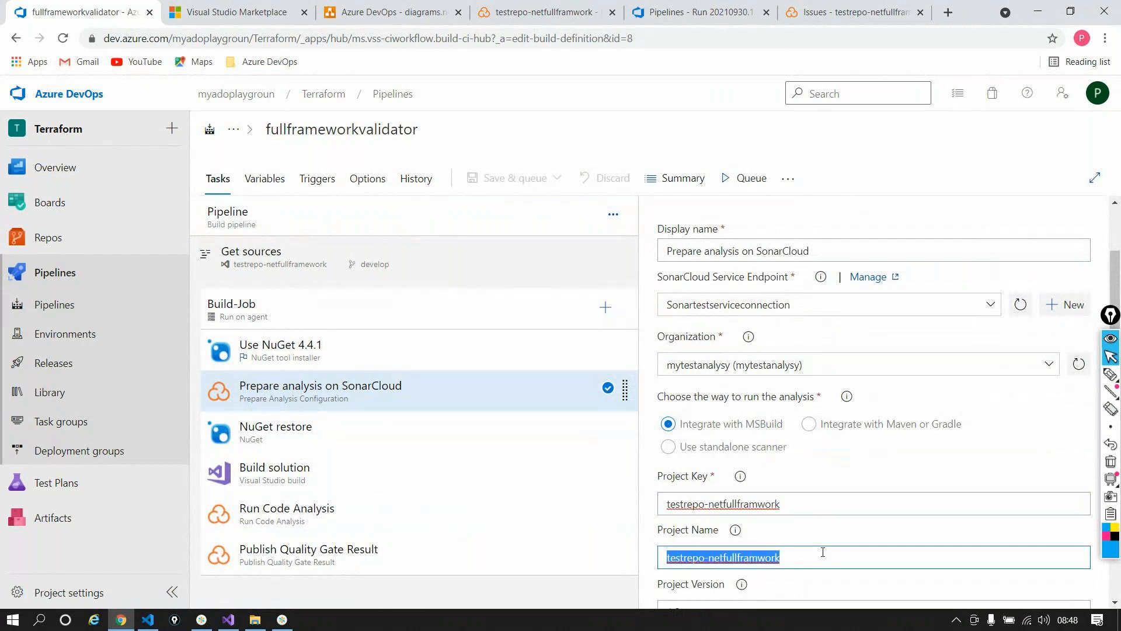
pyautogui.scroll(-1, 894, 417)
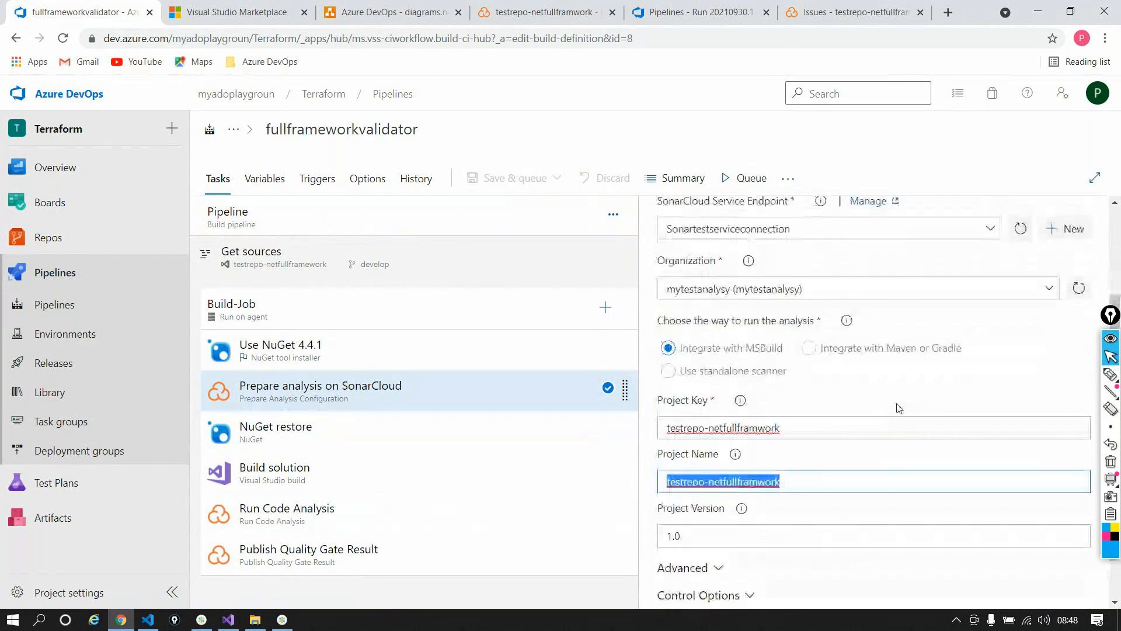
pyautogui.scroll(1, 898, 407)
pyautogui.doubleClick(834, 501)
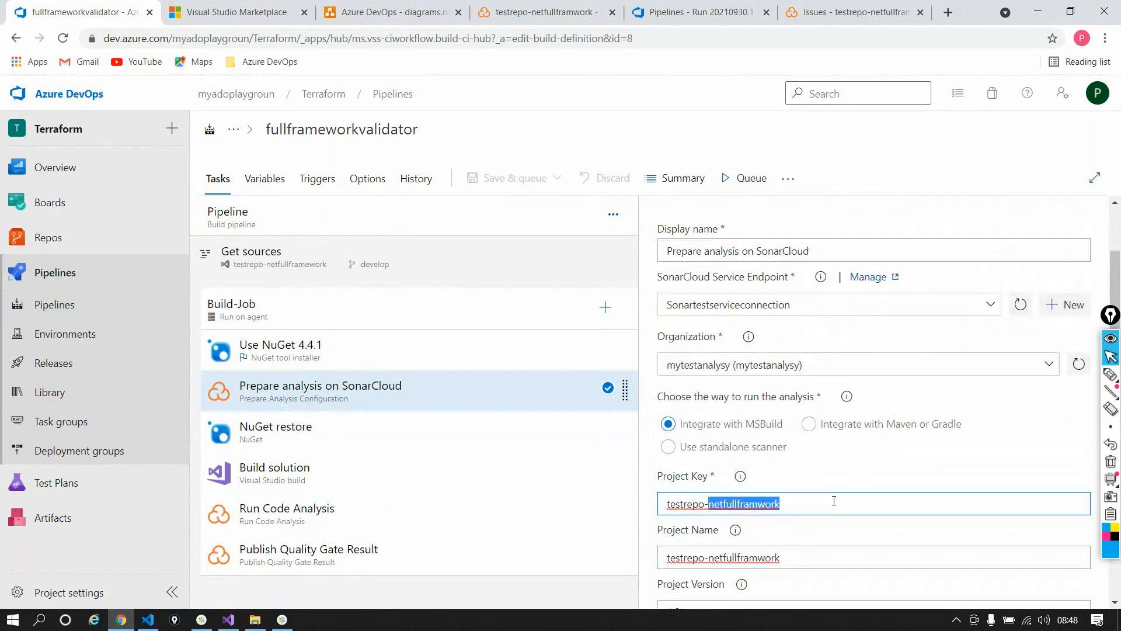
pyautogui.tripleClick(834, 501)
pyautogui.click(804, 510)
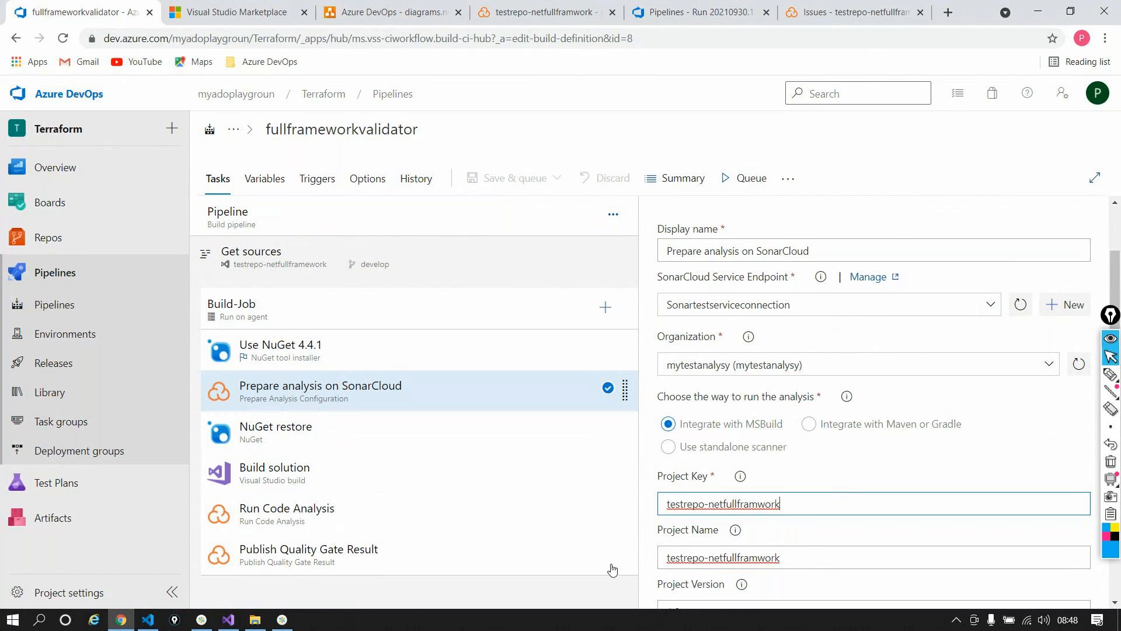
pyautogui.scroll(-1, 812, 502)
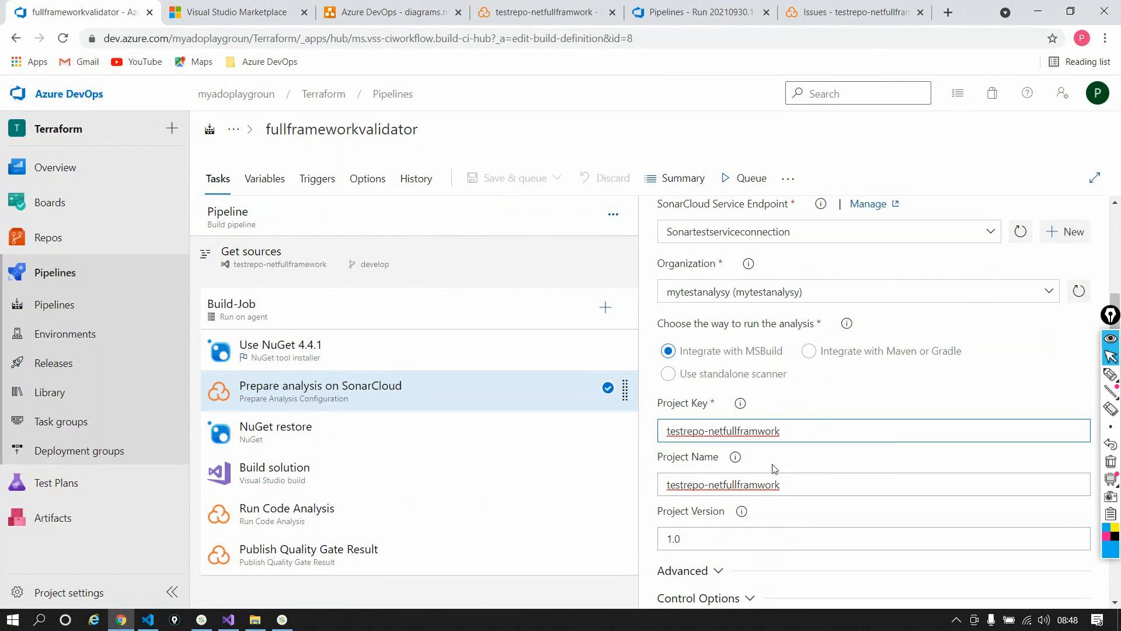
pyautogui.hotkey('ctrl', 'shift', 'Left')
pyautogui.hotkey('ctrl', 'shift', 'Left')
pyautogui.hotkey('ctrl', 'c')
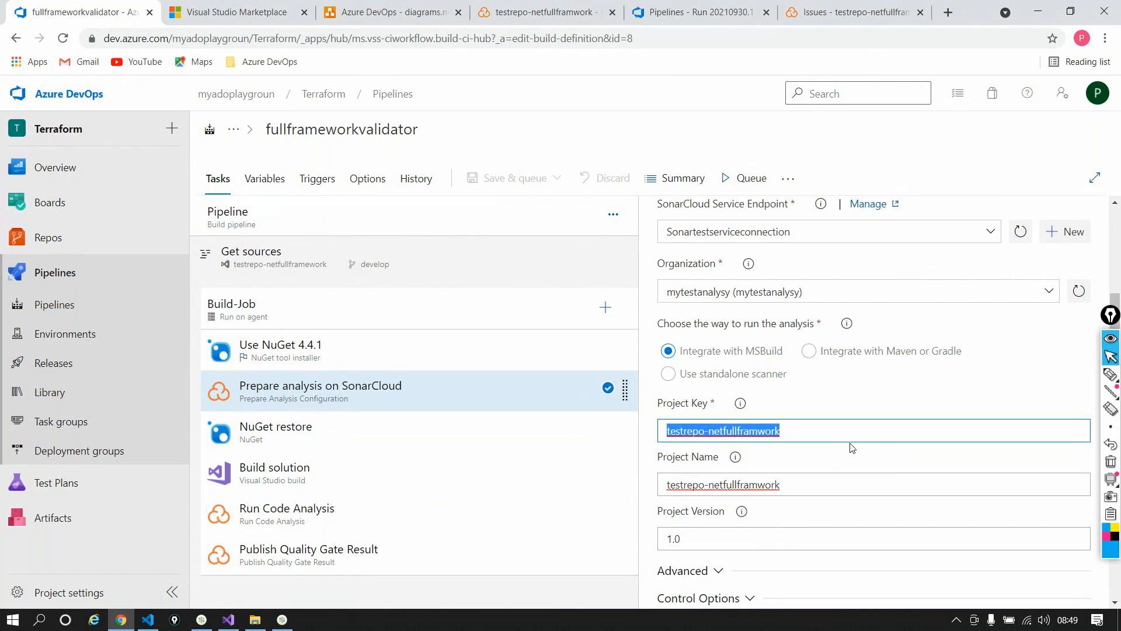
pyautogui.click(270, 186)
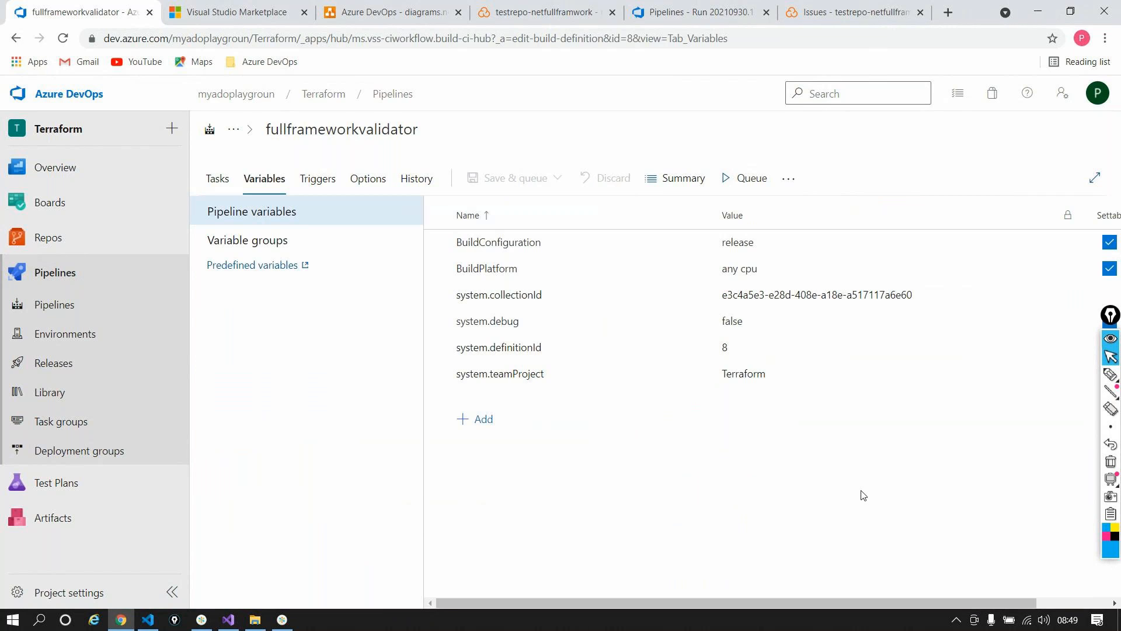
# Step: Add a pipeline variable named SonarKey with the pasted SonarCloud project key as its value
pyautogui.click(484, 432)
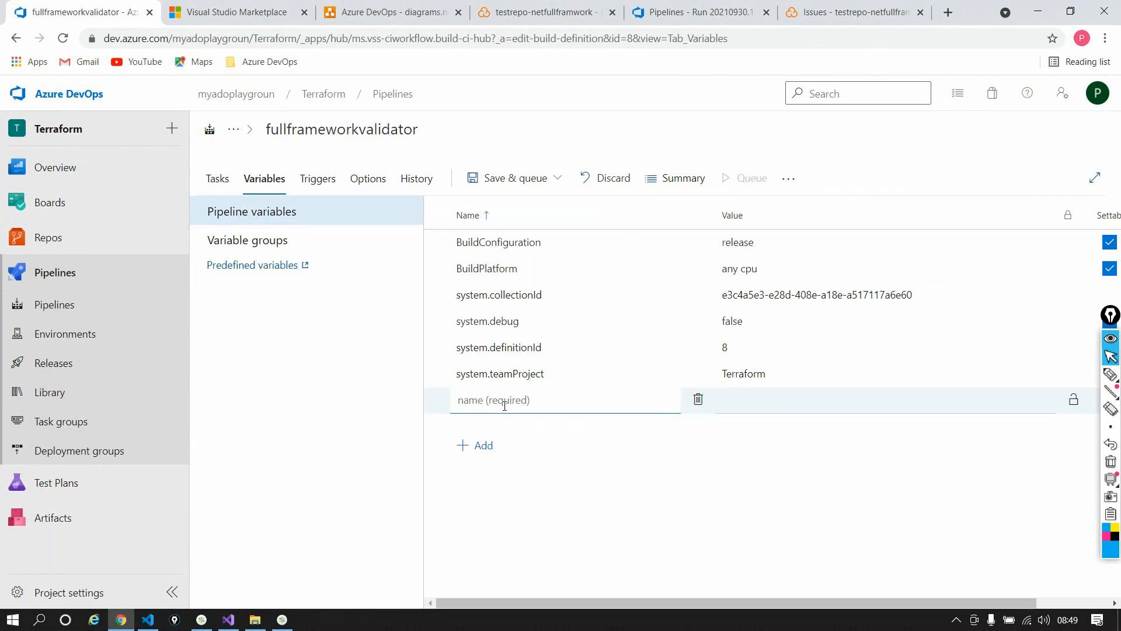
pyautogui.write('SonarKey')
pyautogui.click(785, 394)
pyautogui.hotkey('ctrl', 'v')
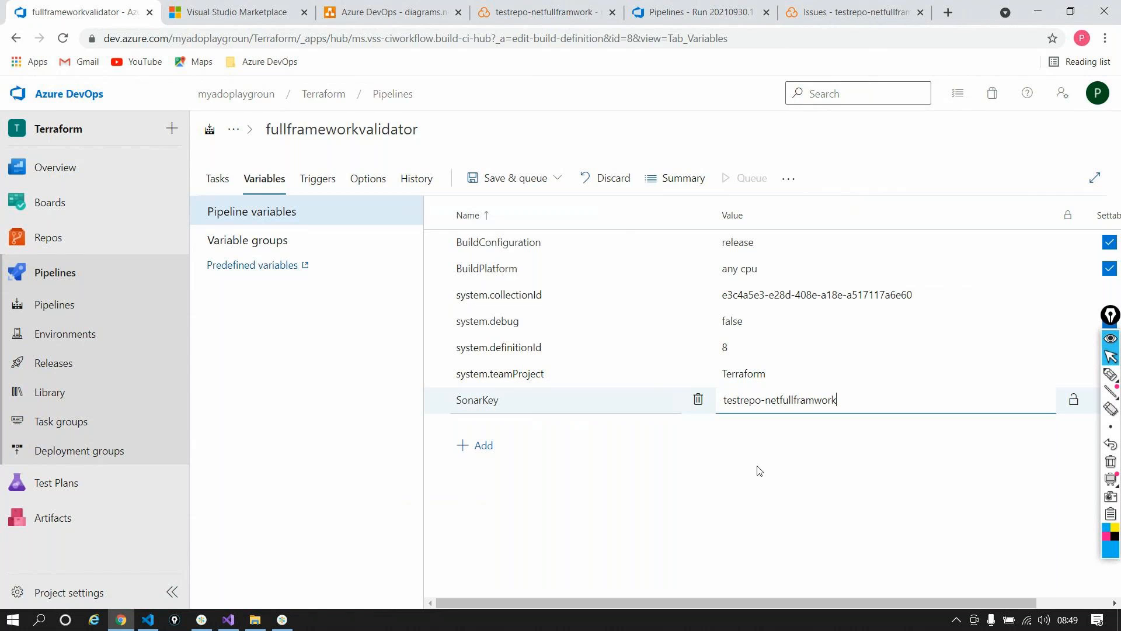
# Step: Lock SonarKey as a secret after checking its value, and copy the variable name
pyautogui.click(1075, 403)
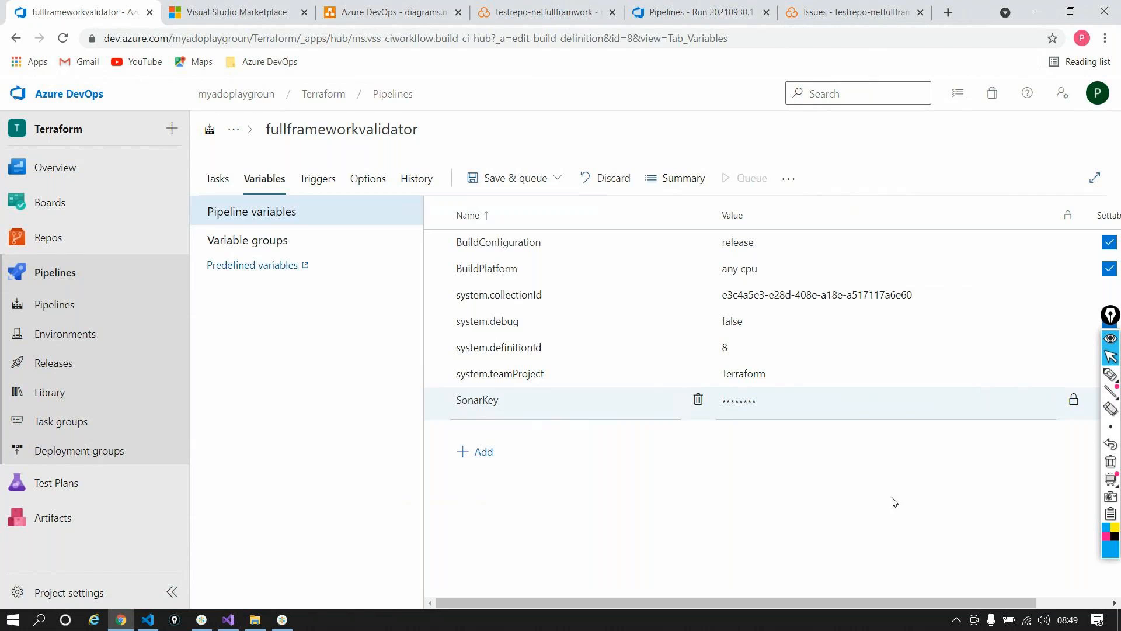
pyautogui.click(1072, 403)
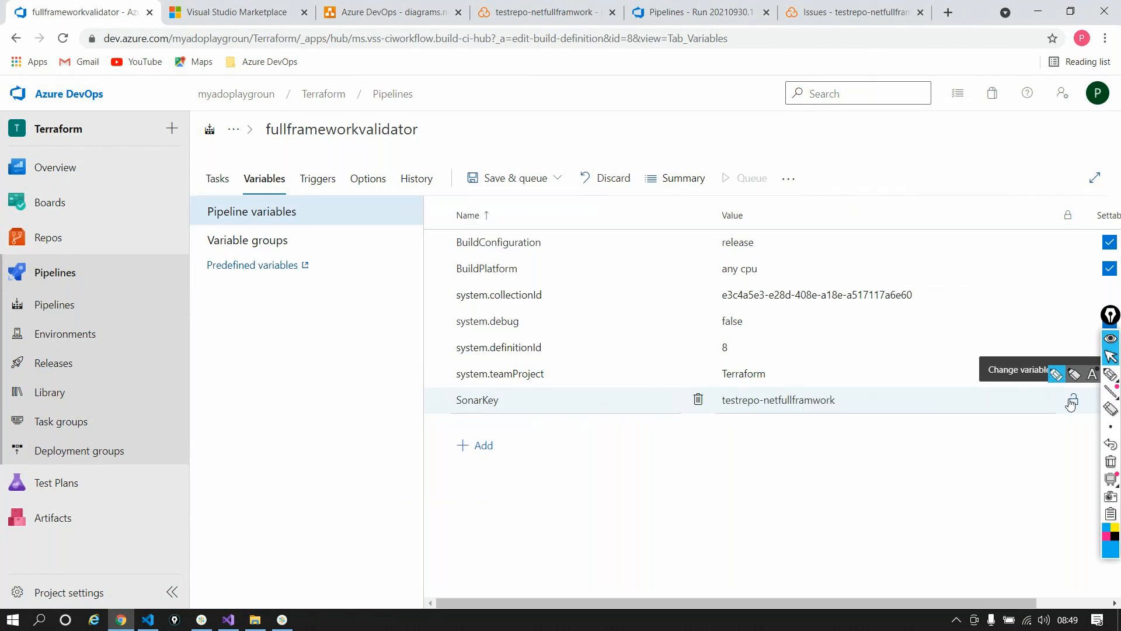
pyautogui.click(1074, 403)
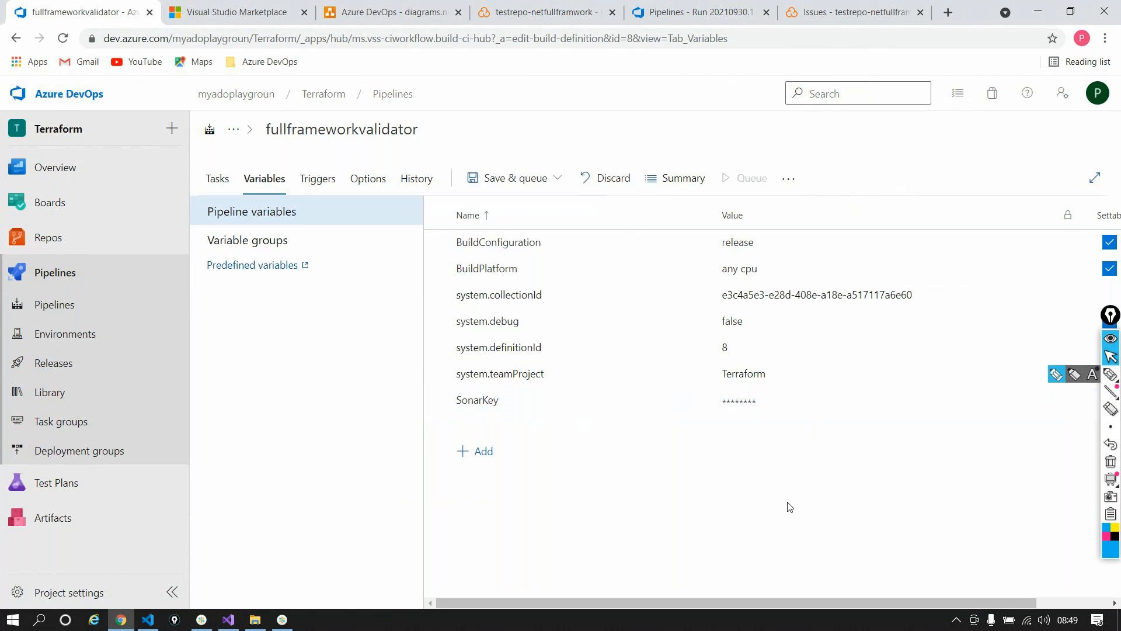
pyautogui.click(777, 402)
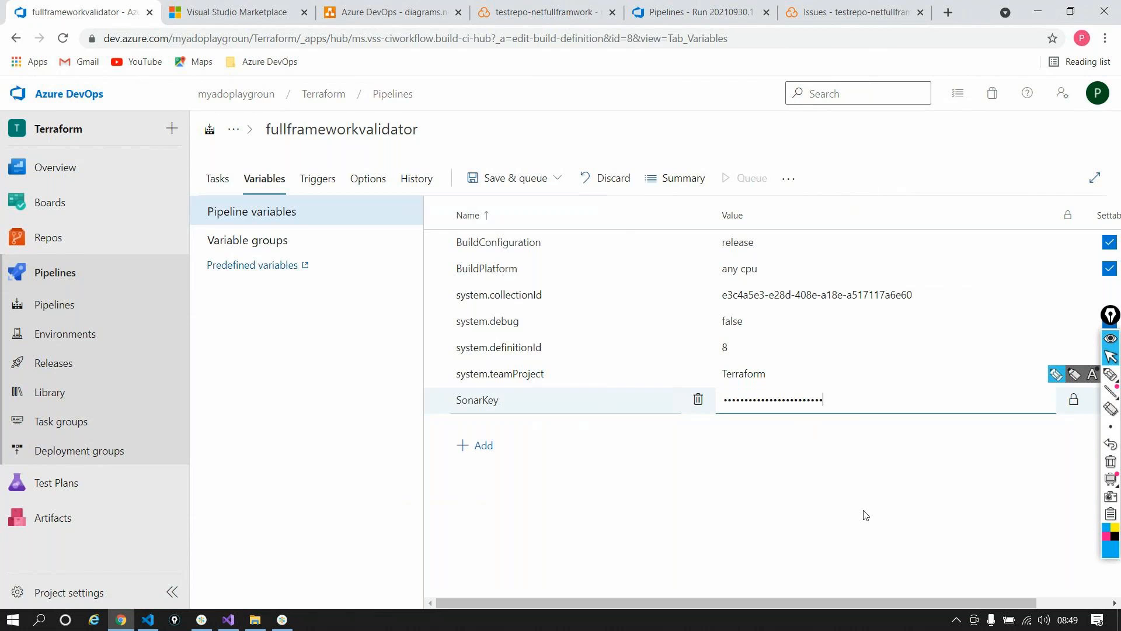
pyautogui.doubleClick(483, 402)
pyautogui.hotkey('ctrl', 'c')
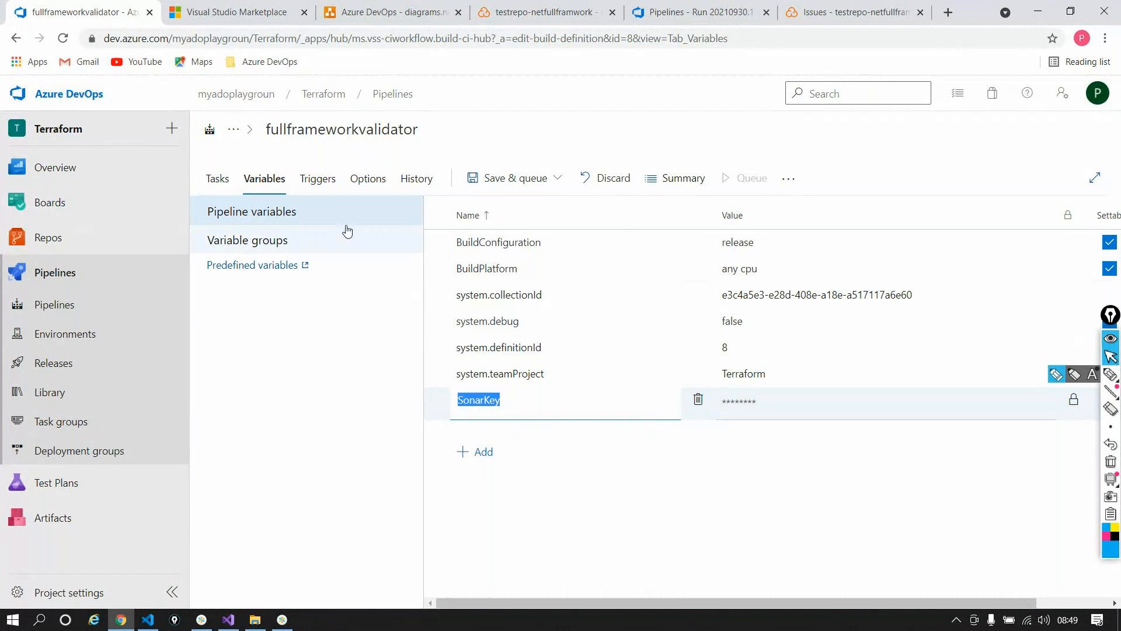
pyautogui.click(212, 179)
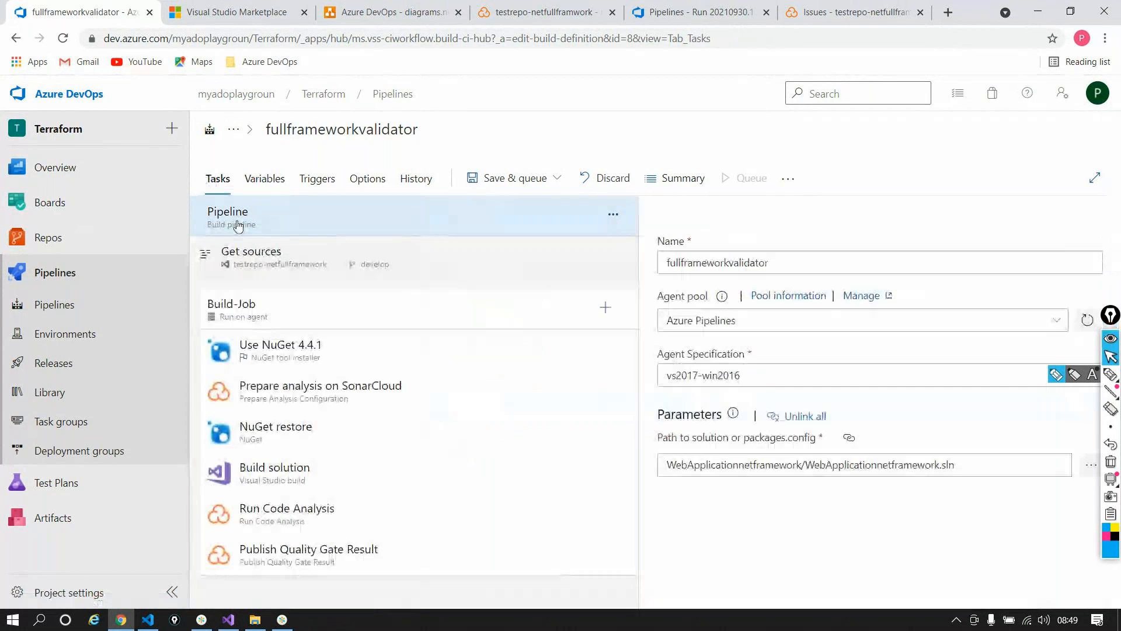
# Step: Replace the SonarCloud preparation task's Project Key with $(SonarKey)
pyautogui.click(327, 389)
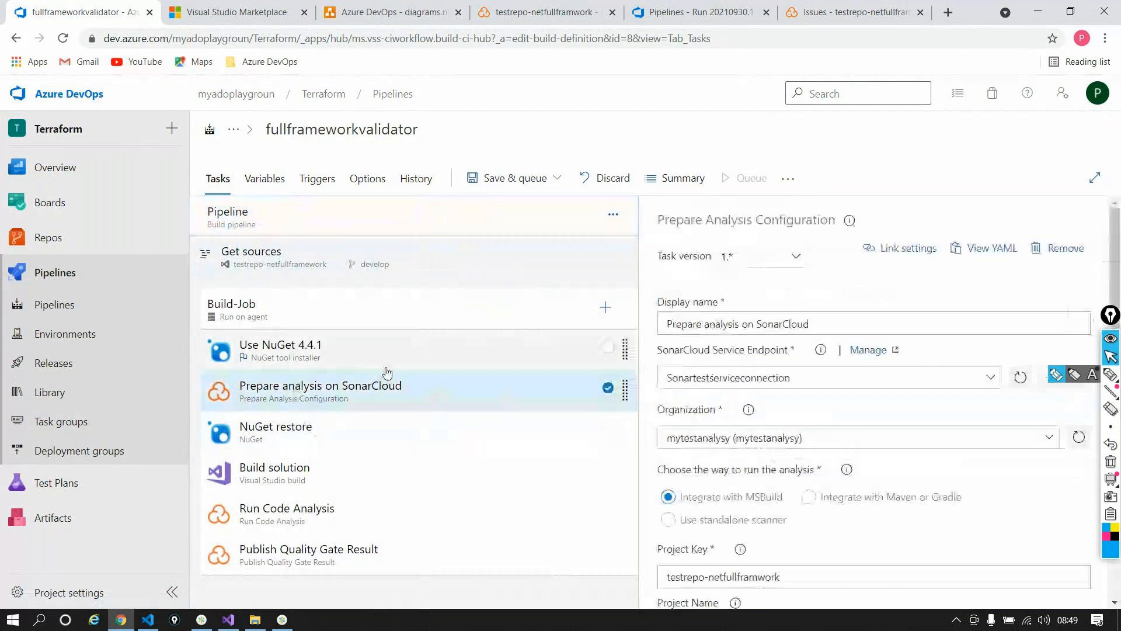
pyautogui.scroll(-2, 817, 494)
pyautogui.moveTo(787, 431); pyautogui.dragTo(597, 452)
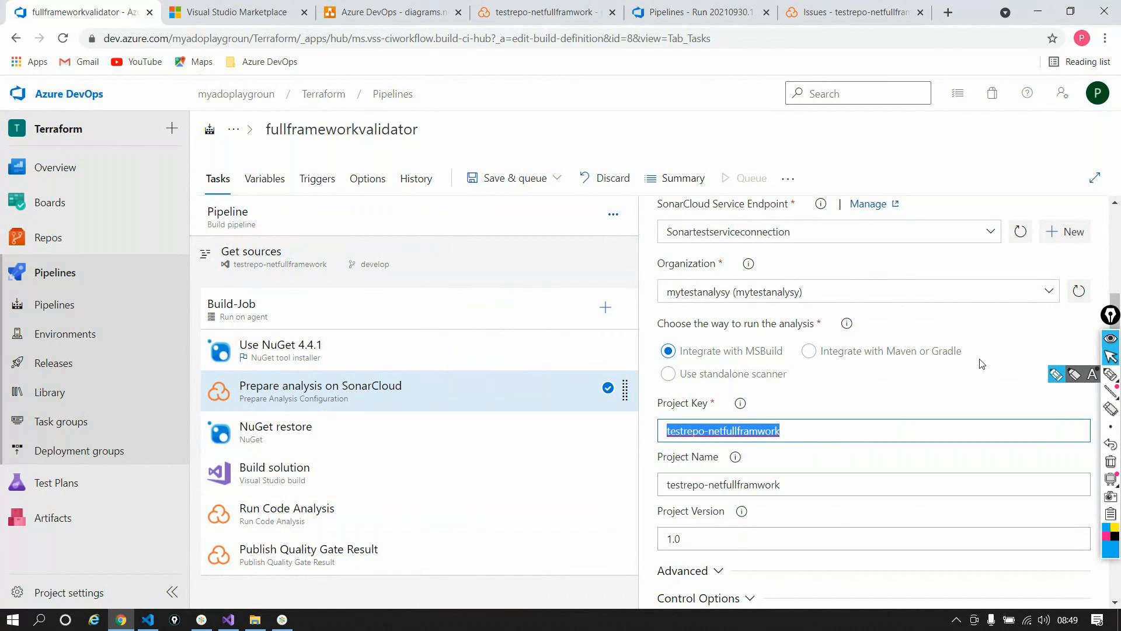
pyautogui.press('BackSpace')
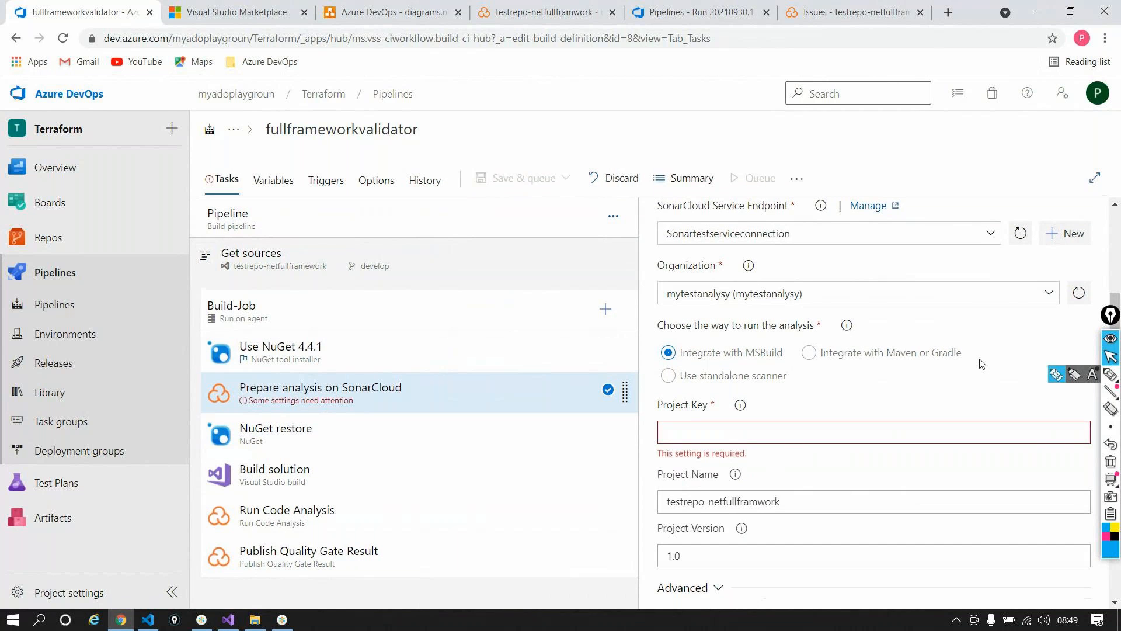
pyautogui.write('$(')
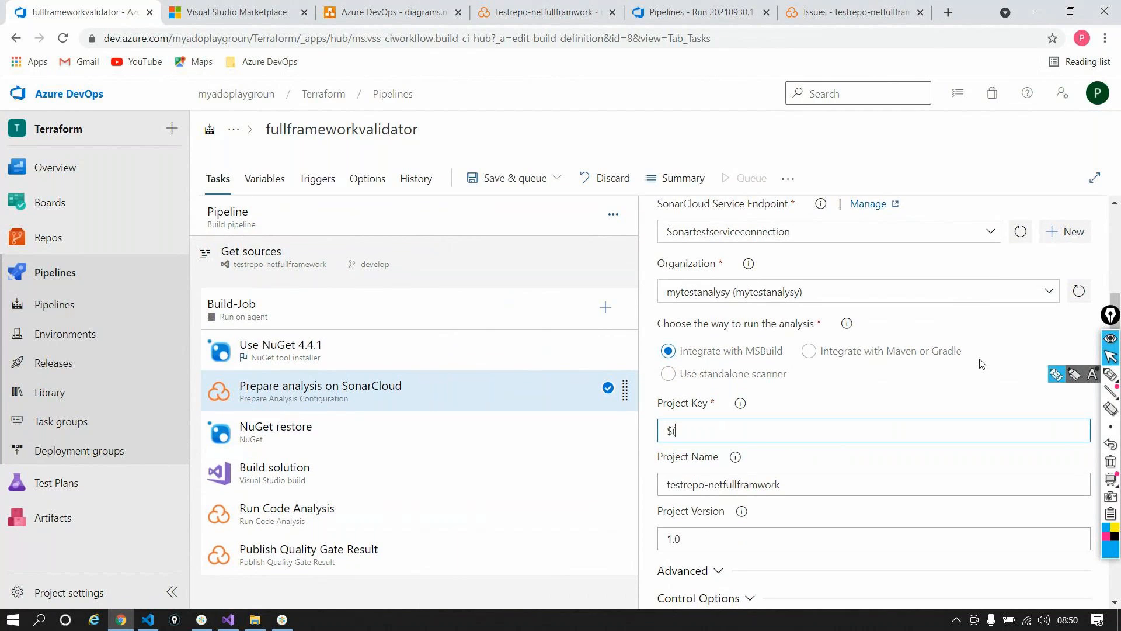
pyautogui.write(')')
pyautogui.hotkey('ctrl', 'v')
# Step: Check the Variables list, then select the task's existing Project Name value to copy it
pyautogui.click(271, 185)
pyautogui.click(218, 179)
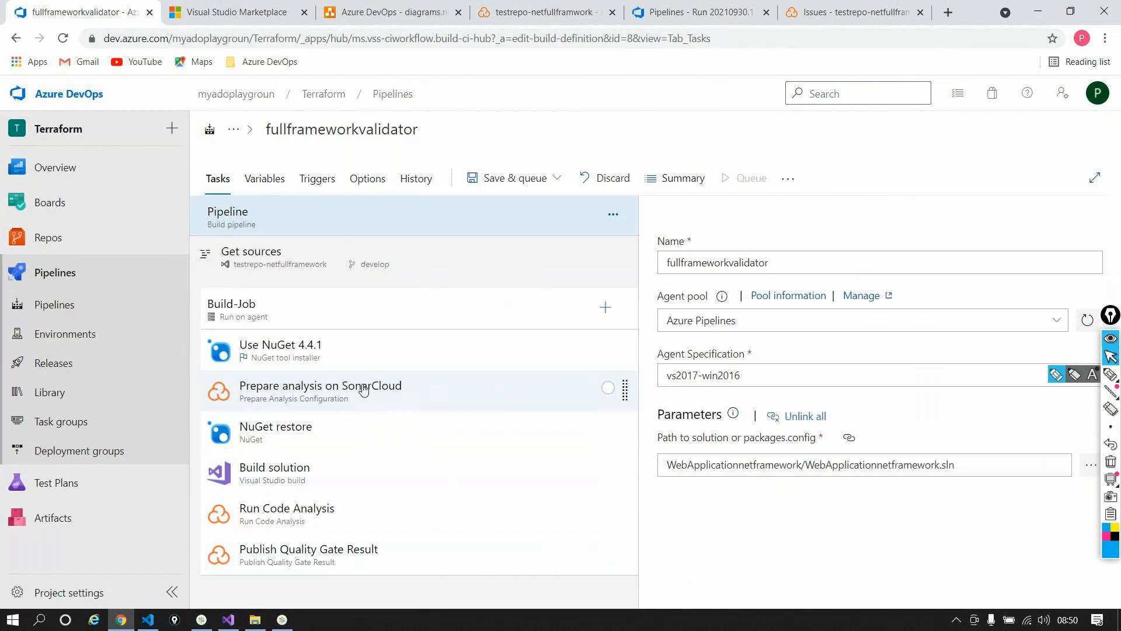
pyautogui.click(364, 388)
pyautogui.scroll(-1, 874, 490)
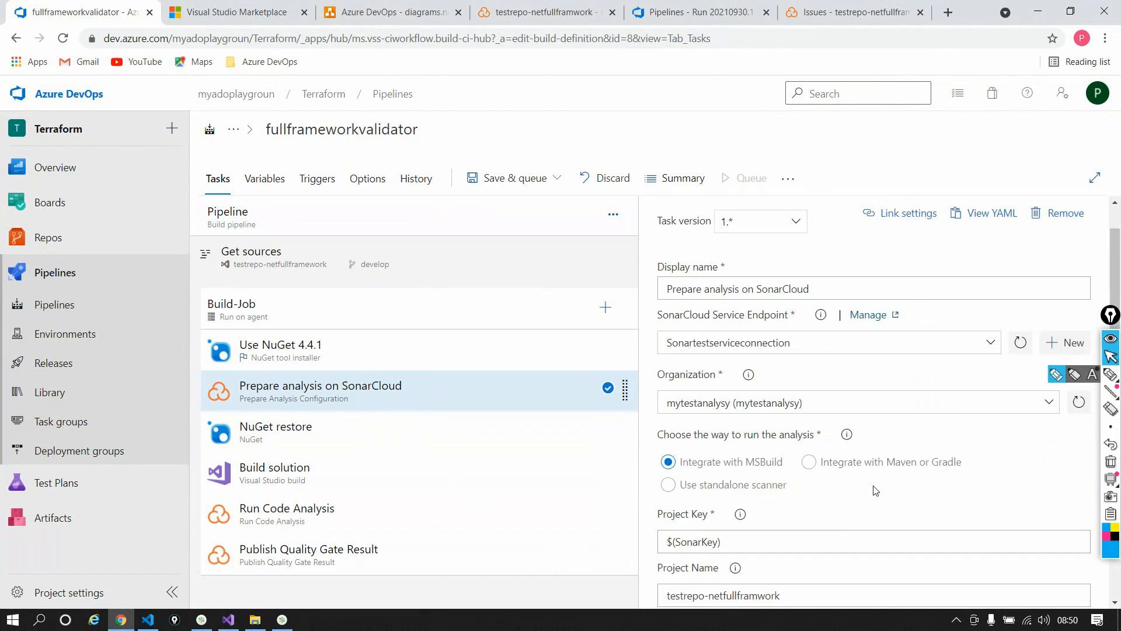
pyautogui.scroll(-3, 875, 490)
pyautogui.tripleClick(792, 413)
pyautogui.hotkey('ctrl', 'c')
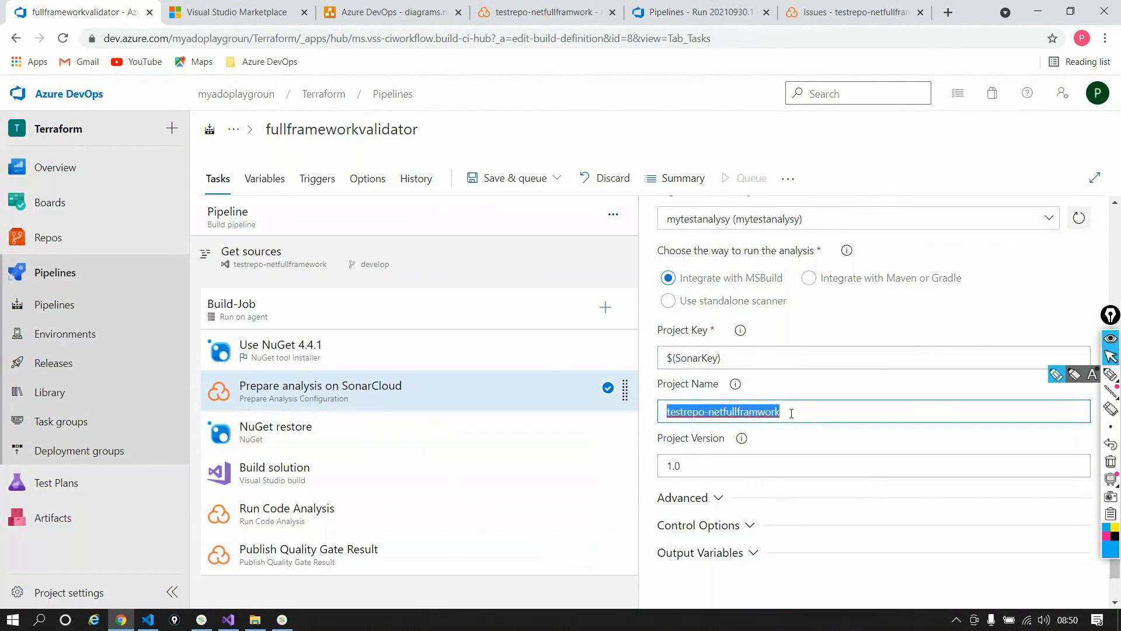
# Step: Add a projectName variable with value testrepo-netfullframwork and copy its name
pyautogui.click(269, 184)
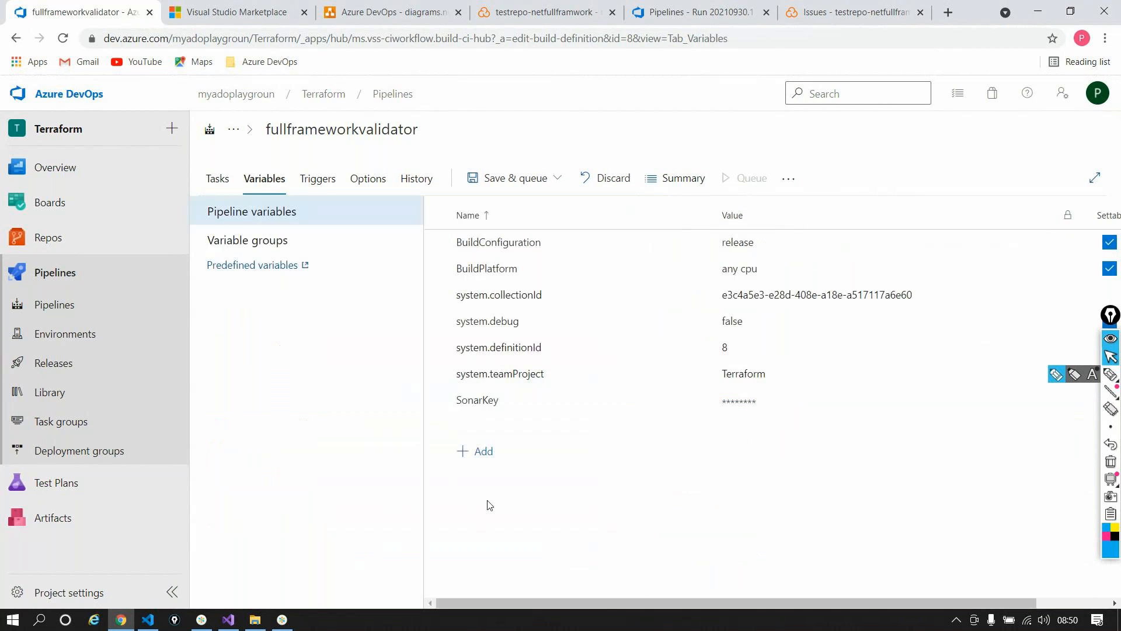
pyautogui.click(480, 451)
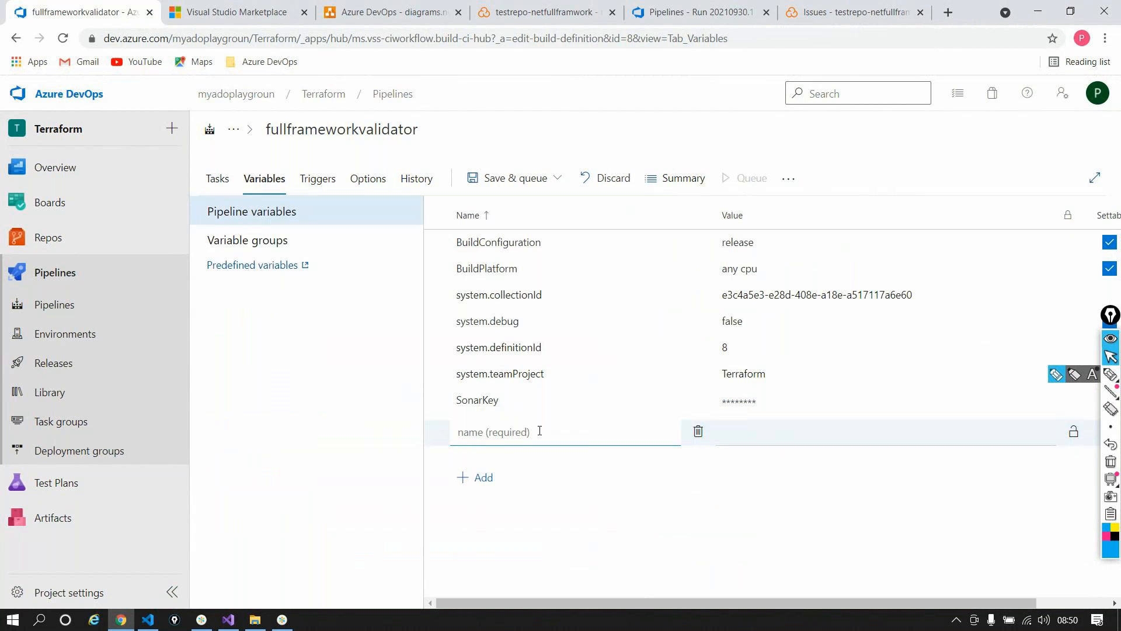
pyautogui.write('projectName')
pyautogui.click(776, 433)
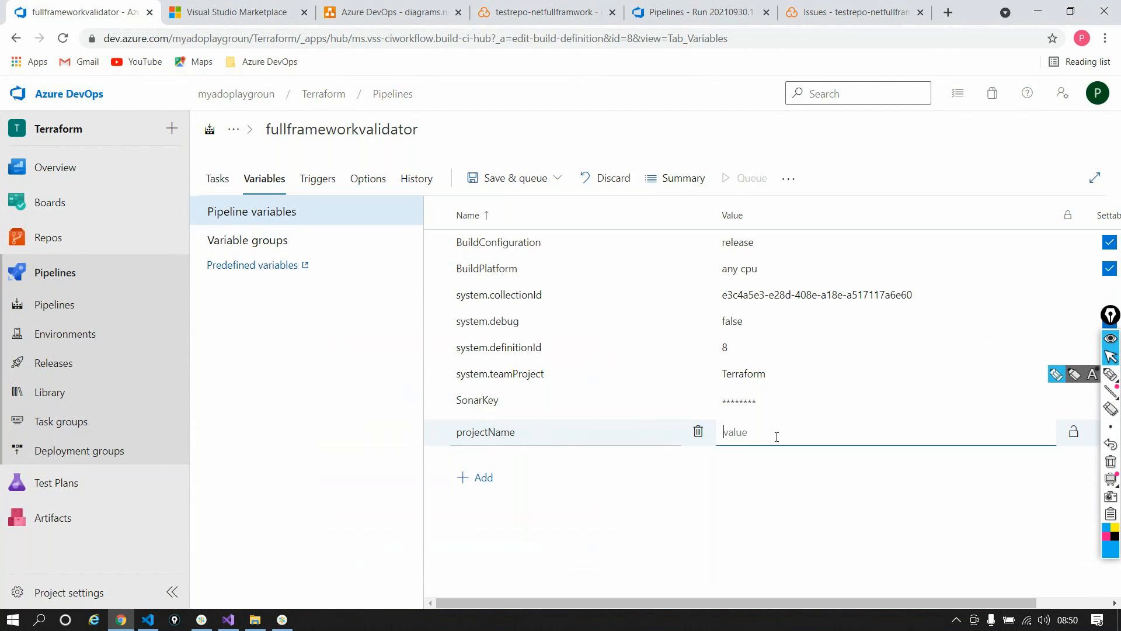
pyautogui.hotkey('ctrl', 'v')
pyautogui.click(828, 549)
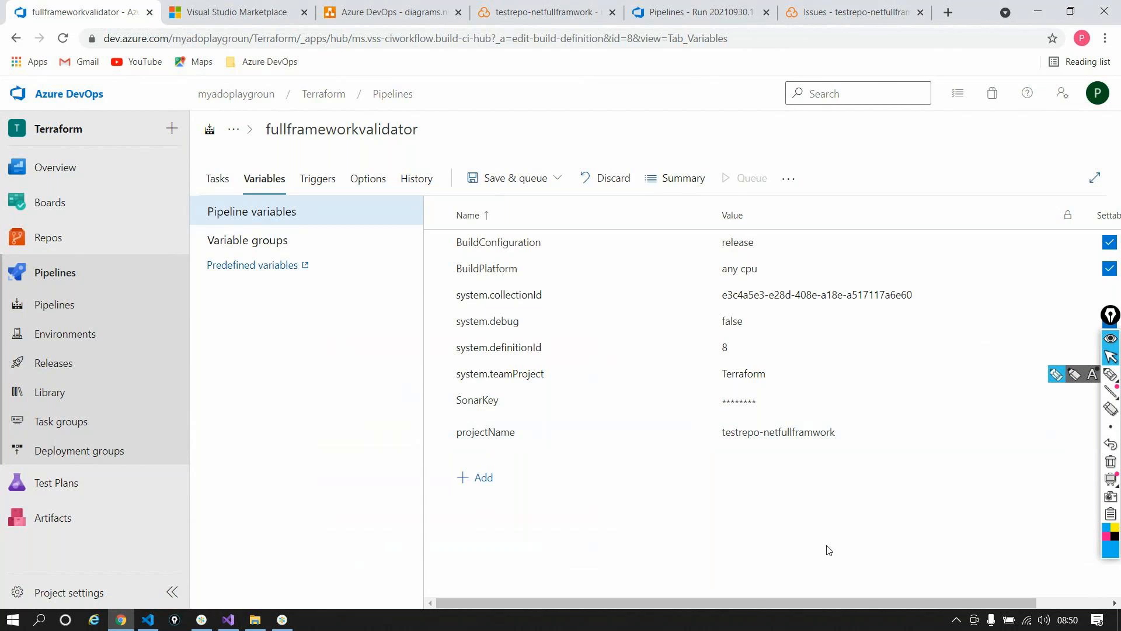
pyautogui.doubleClick(479, 429)
pyautogui.hotkey('ctrl', 'c')
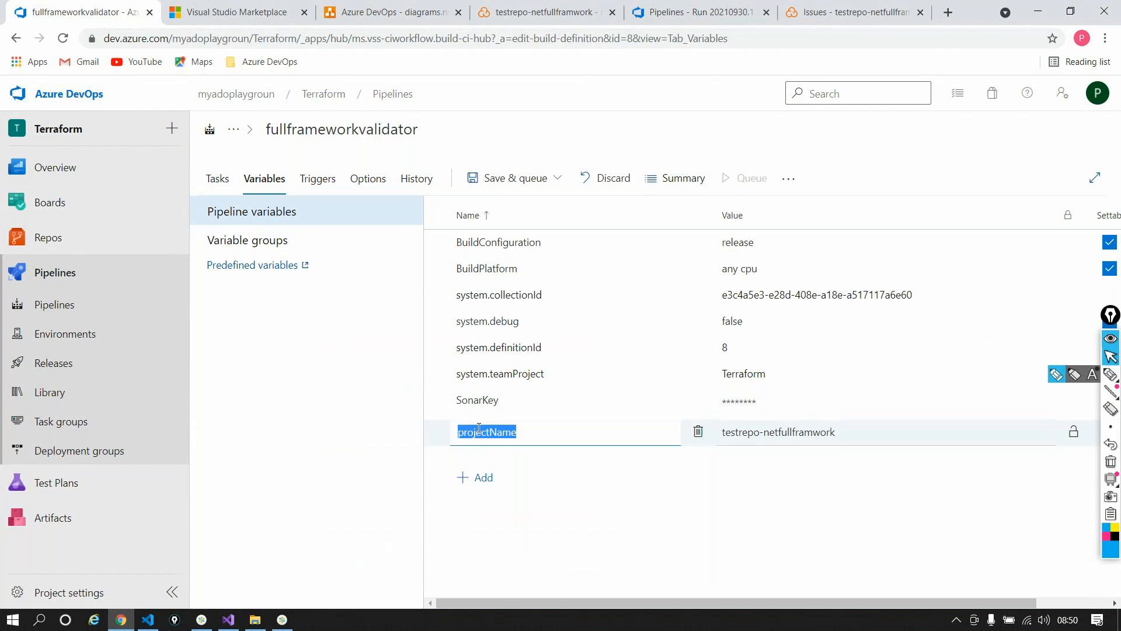
pyautogui.click(219, 178)
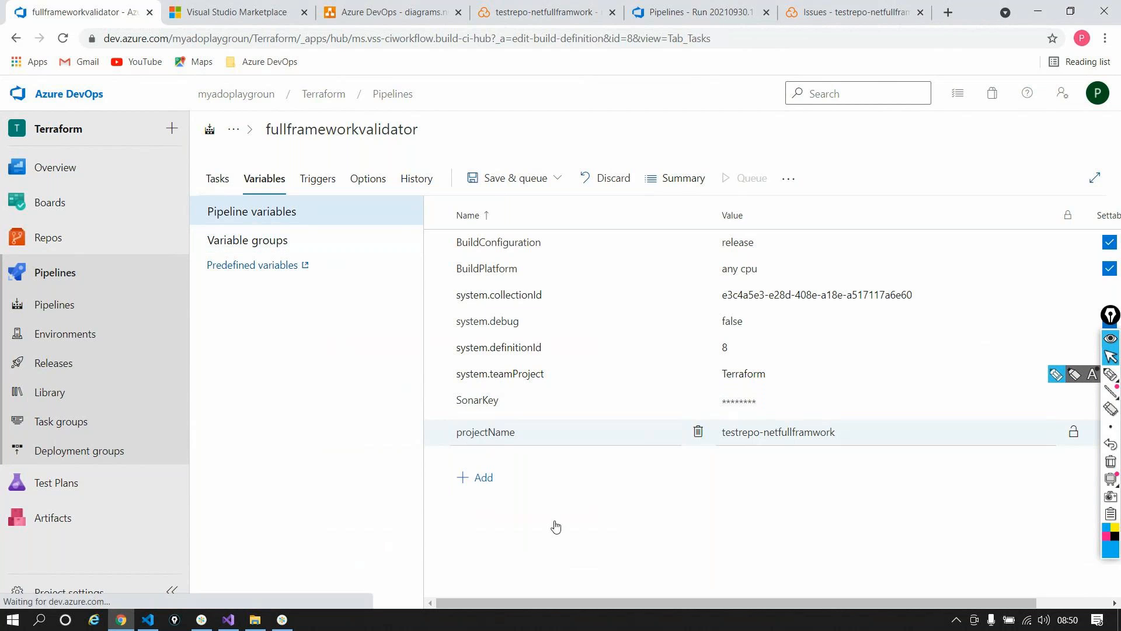
# Step: Change the Prepare analysis on SonarCloud Project Name to $(projectName)
pyautogui.click(257, 511)
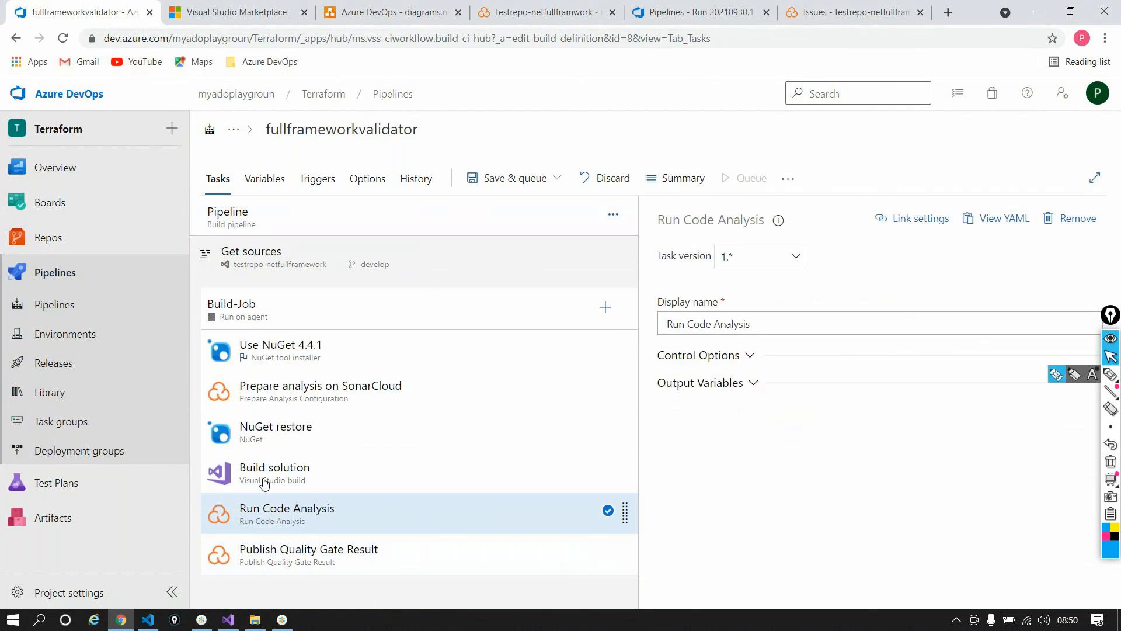
pyautogui.click(283, 400)
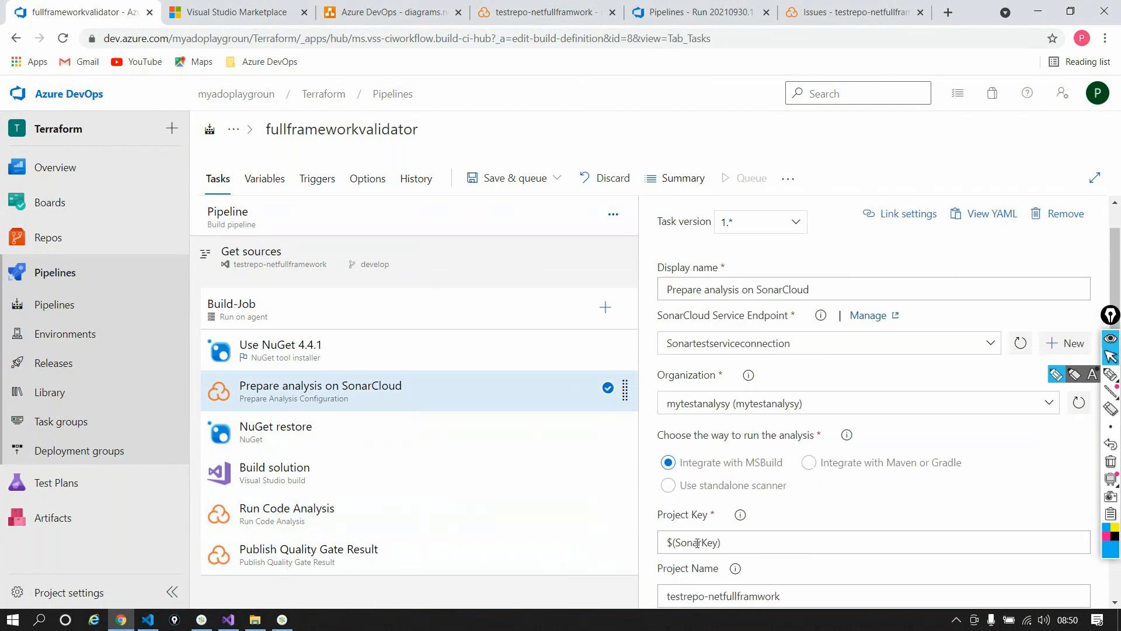
pyautogui.scroll(-3, 780, 413)
pyautogui.tripleClick(780, 413)
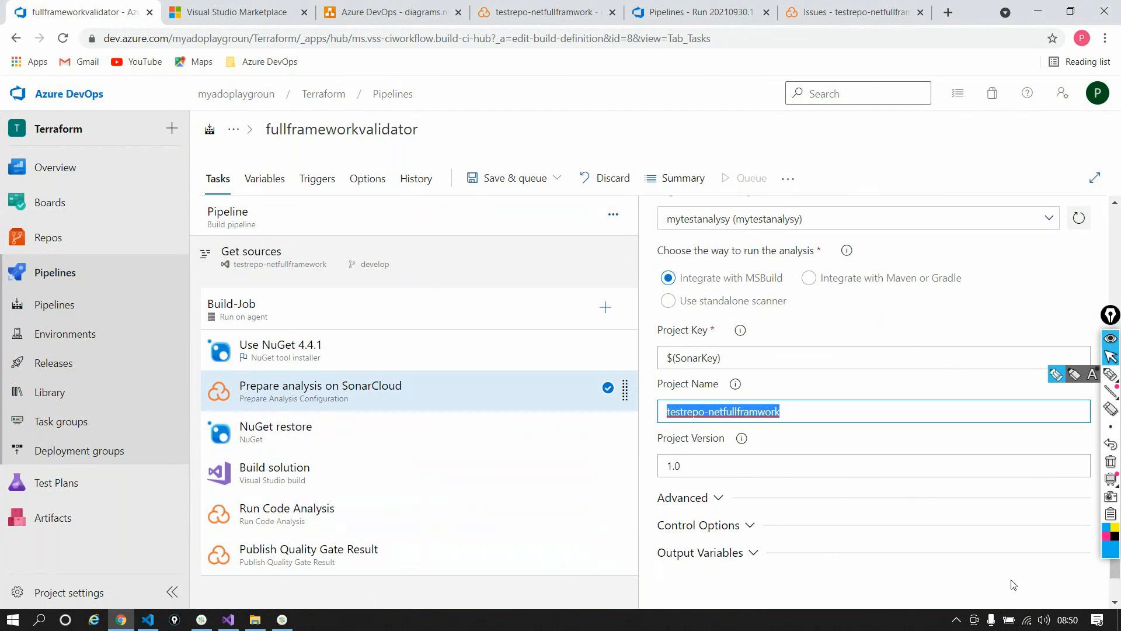
pyautogui.write('$()')
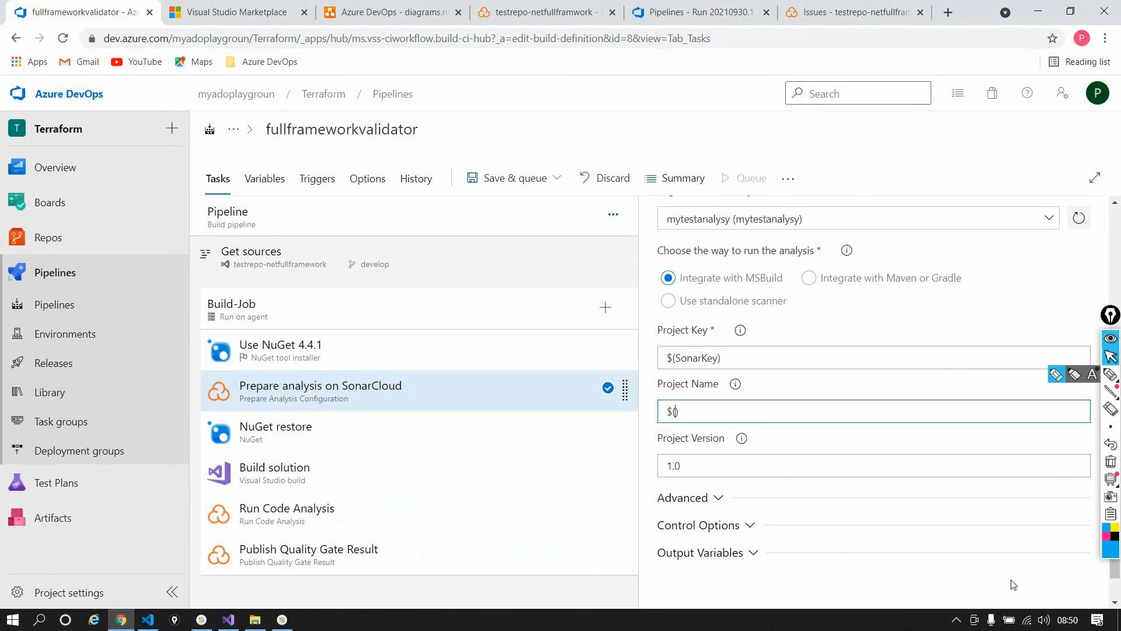
pyautogui.hotkey('ctrl', 'v')
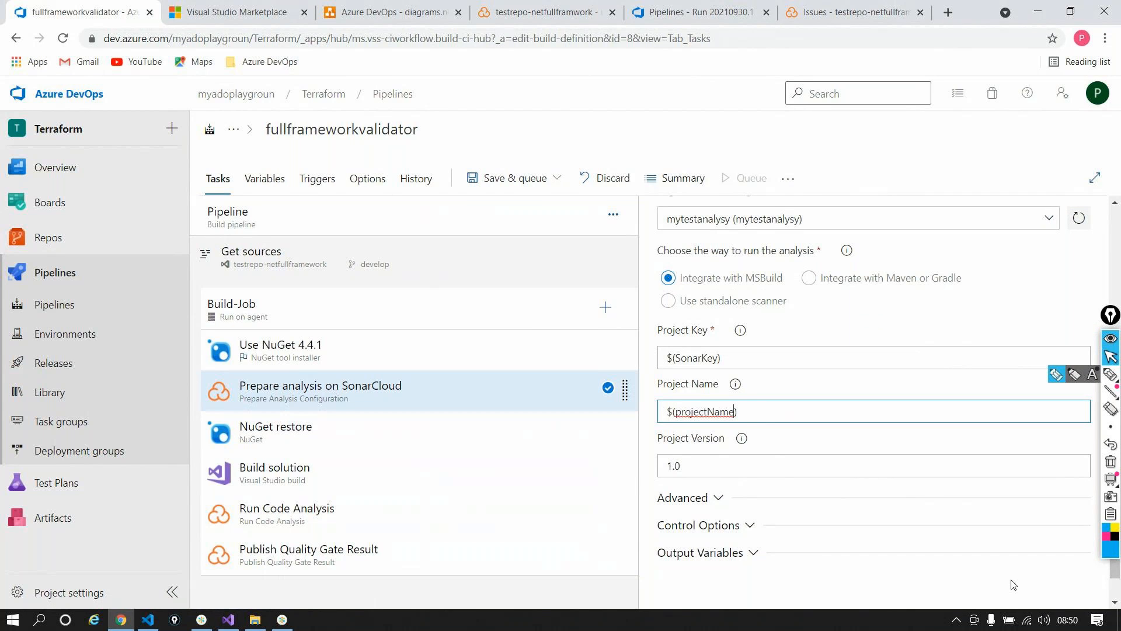
pyautogui.click(532, 178)
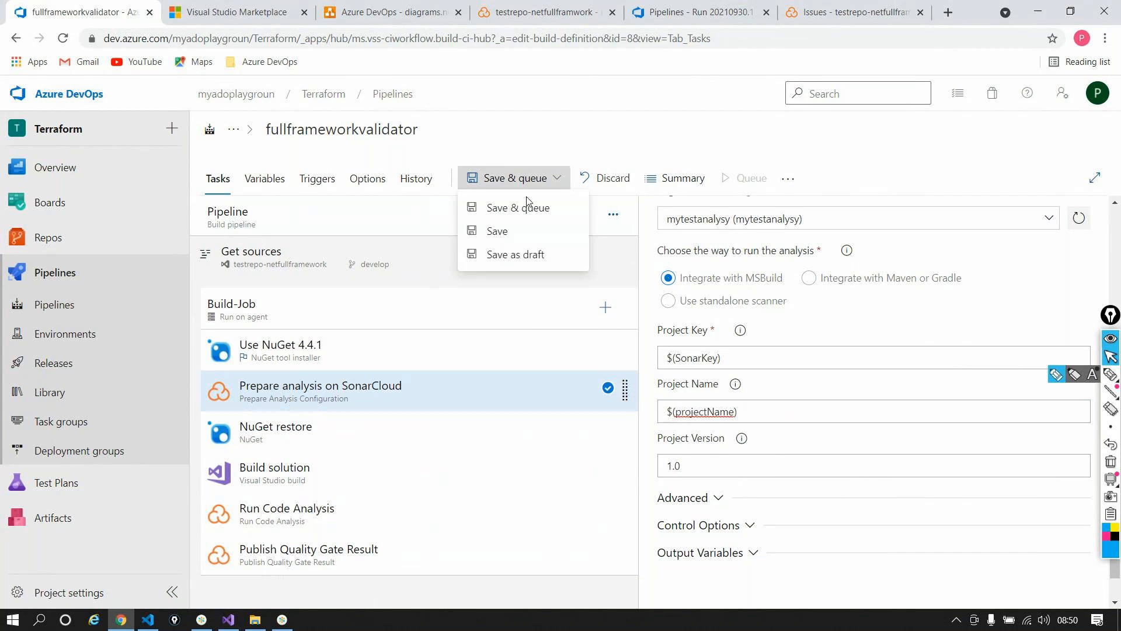
# Step: Save the pipeline with comment 'Parametrized Sonar project name and project key' and check History
pyautogui.click(529, 232)
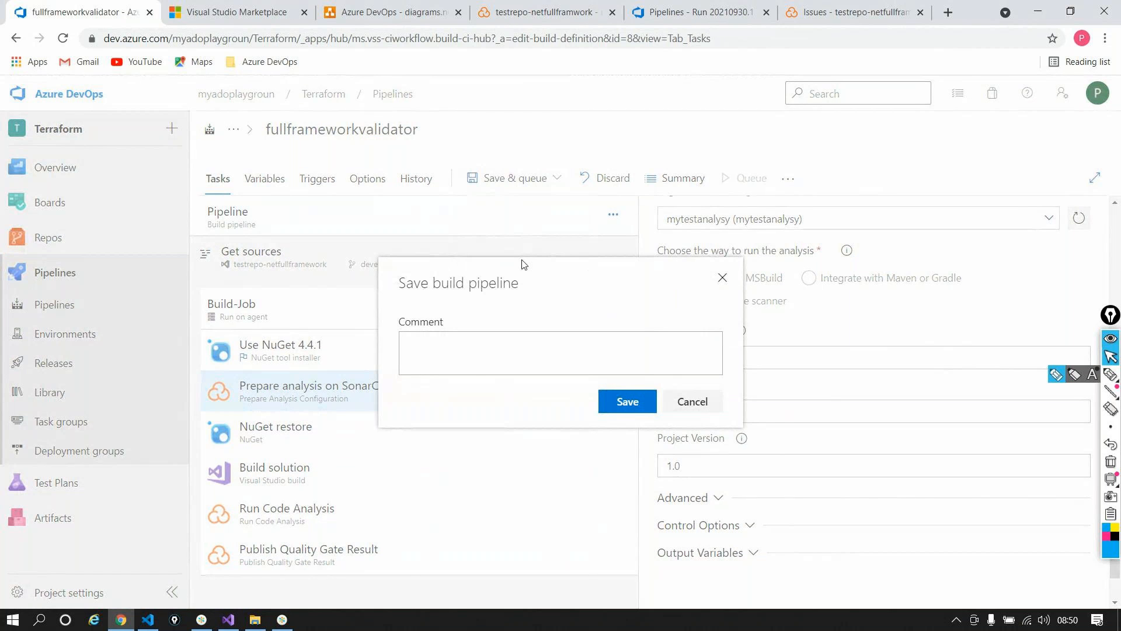
pyautogui.click(485, 368)
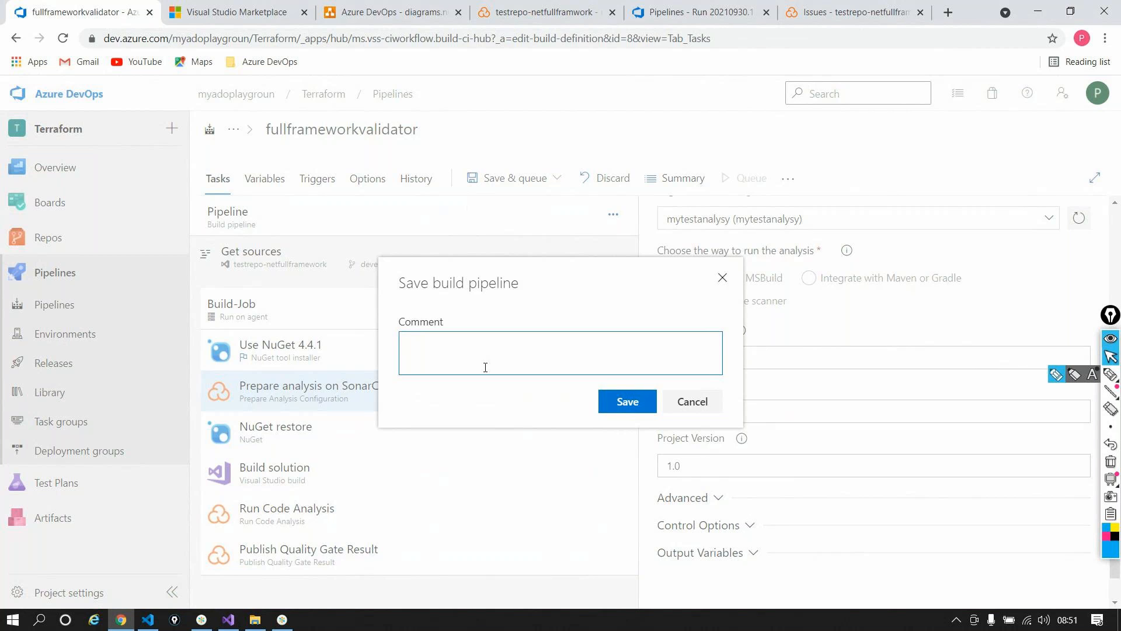
pyautogui.write('Parametr')
pyautogui.write('ized')
pyautogui.write(' Sonar proj')
pyautogui.write('ecyt')
pyautogui.press('BackSpace')
pyautogui.press('BackSpace')
pyautogui.write('t name and ')
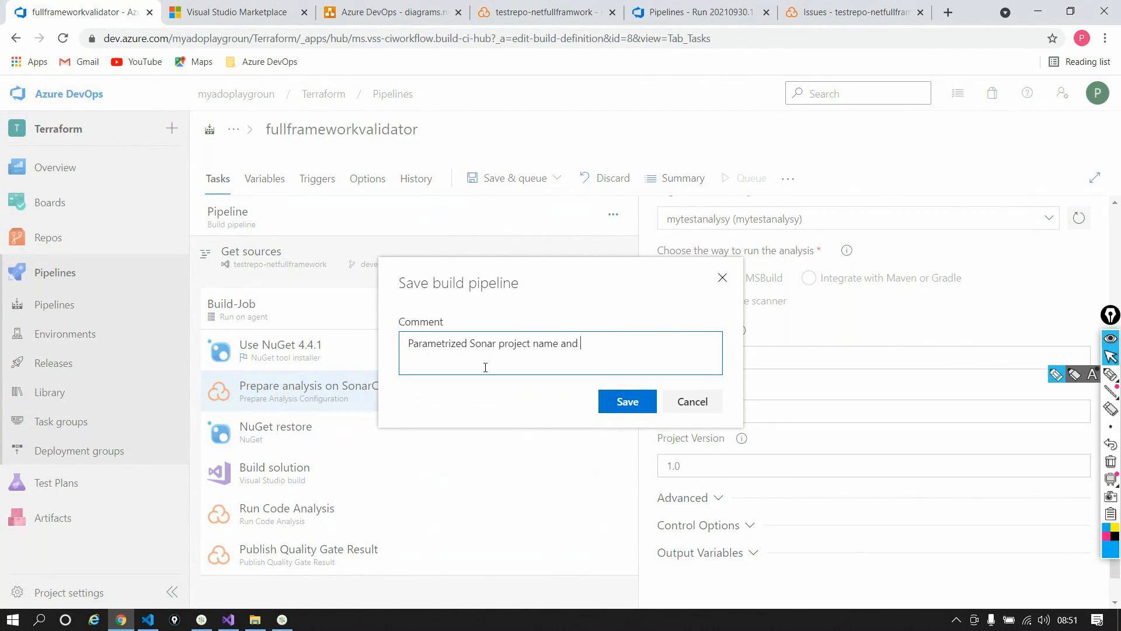
pyautogui.write('project key')
pyautogui.click(604, 404)
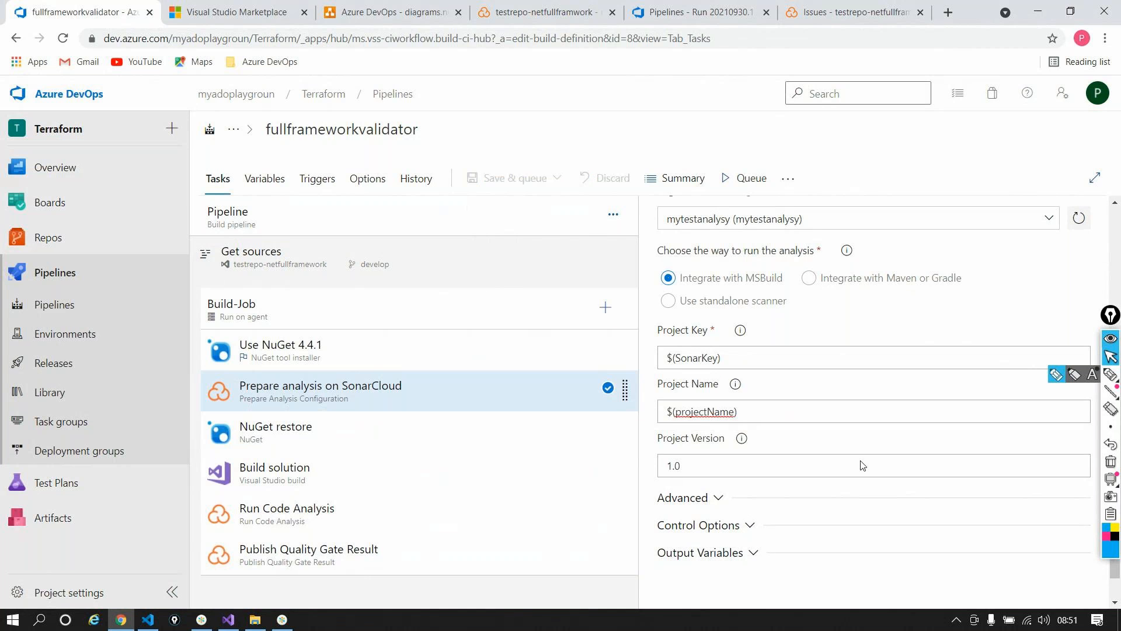
pyautogui.click(407, 181)
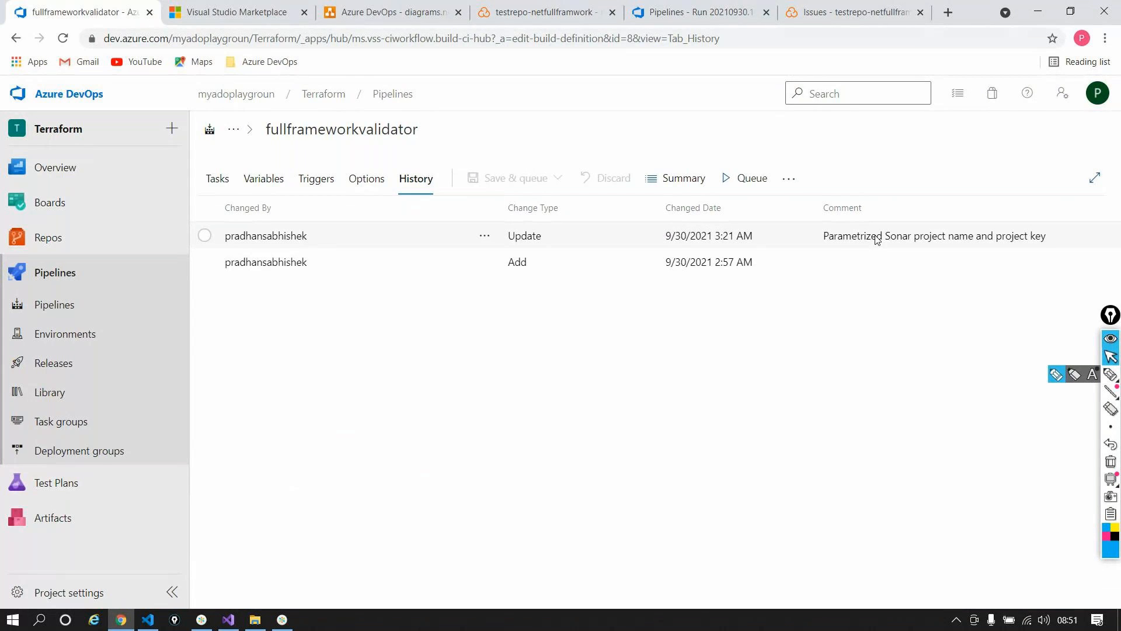
# Step: Review the saved variables, change history, and the SonarCloud task's $(SonarKey) Project Key
pyautogui.click(275, 182)
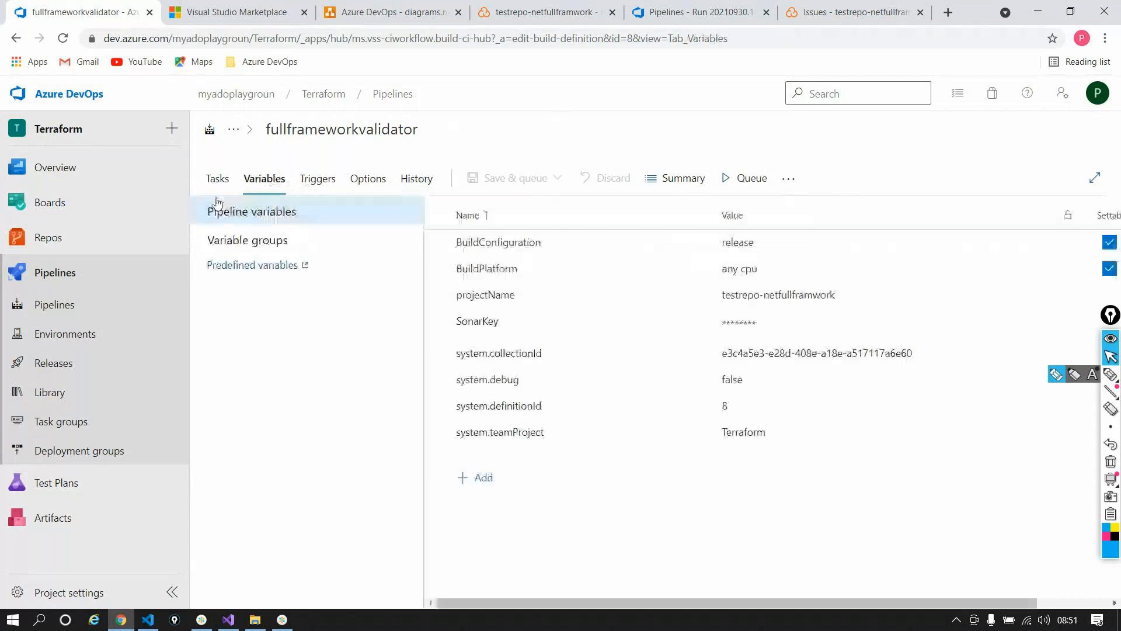
pyautogui.click(218, 180)
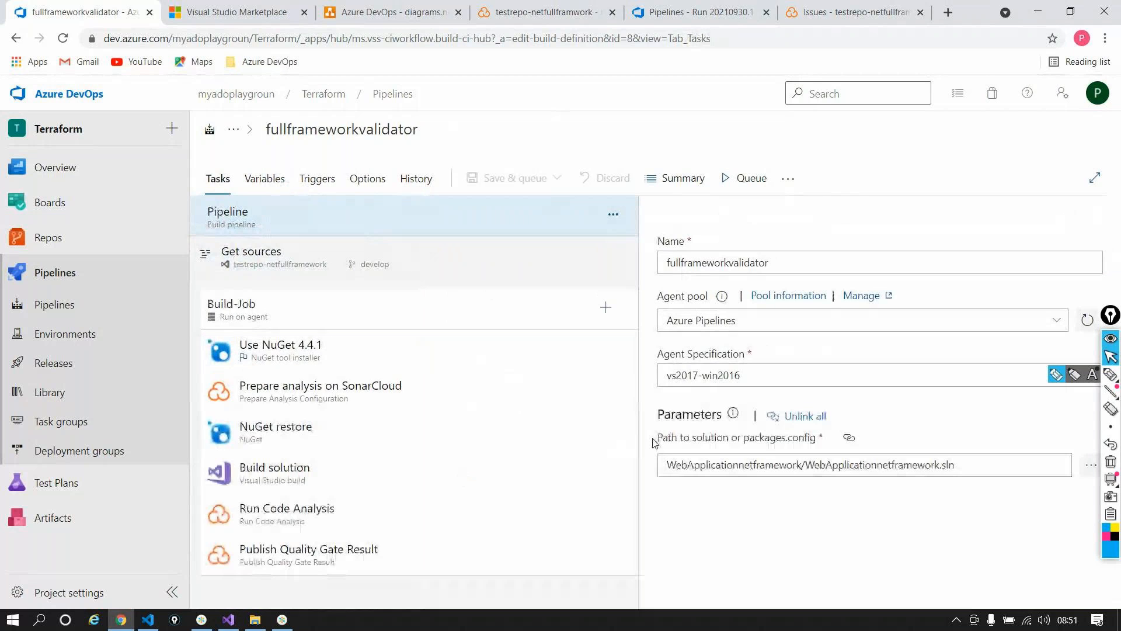
pyautogui.click(417, 179)
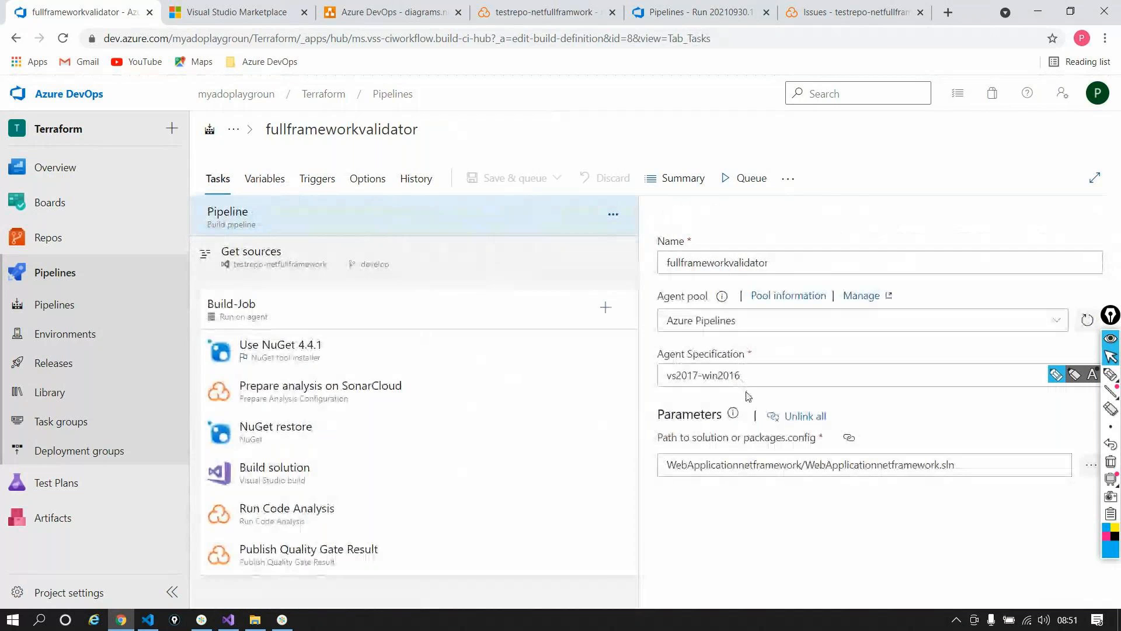
pyautogui.click(295, 387)
pyautogui.scroll(-3, 941, 473)
pyautogui.tripleClick(825, 435)
pyautogui.click(264, 179)
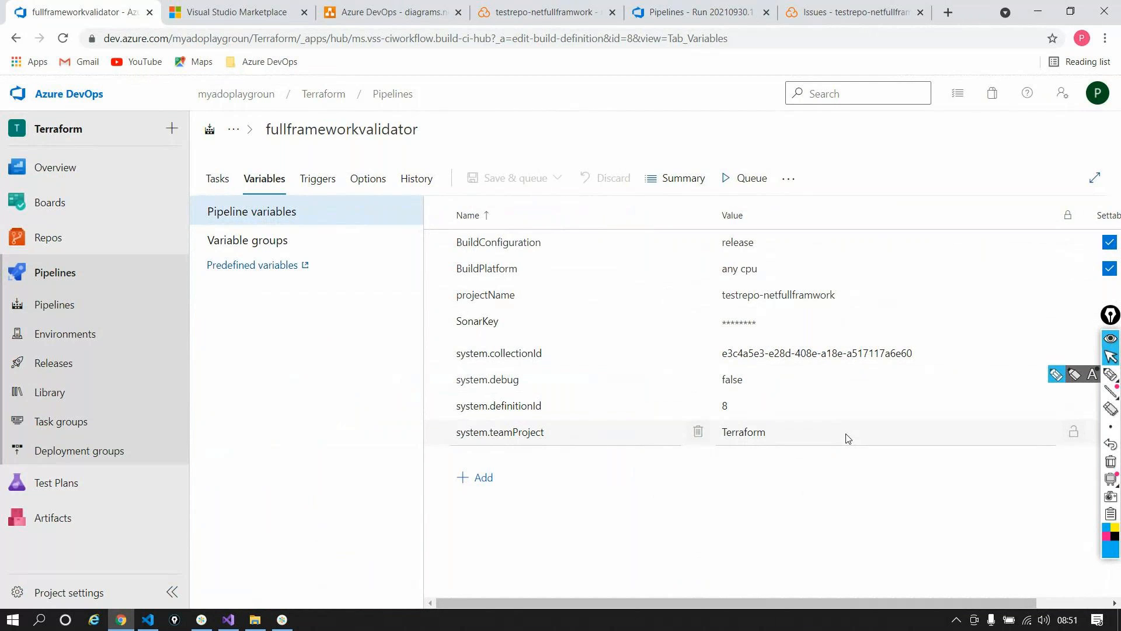
pyautogui.click(222, 181)
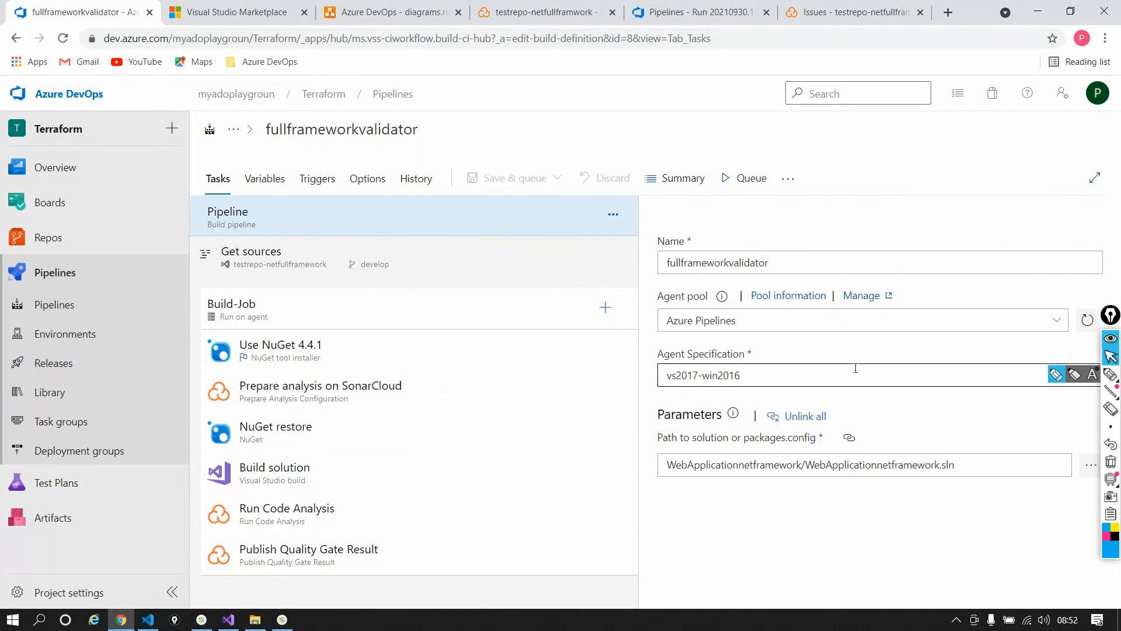
pyautogui.click(294, 619)
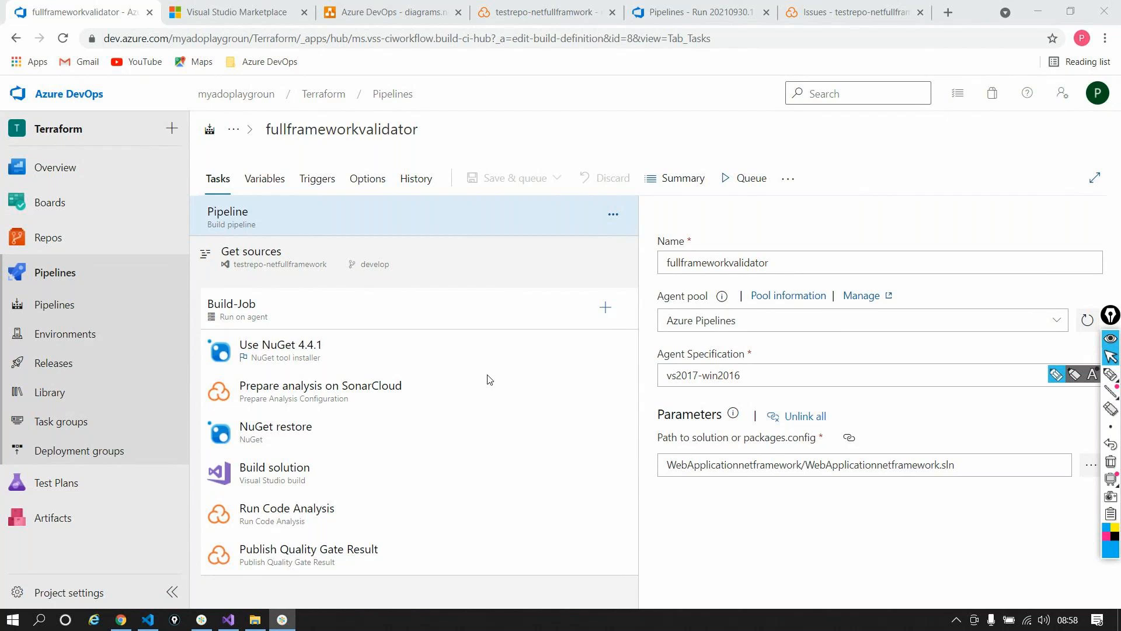
# Step: Switch the pipeline's agent pool to On-Premise and open Project settings in a new tab
pyautogui.hotkey('alt', 'Tab')
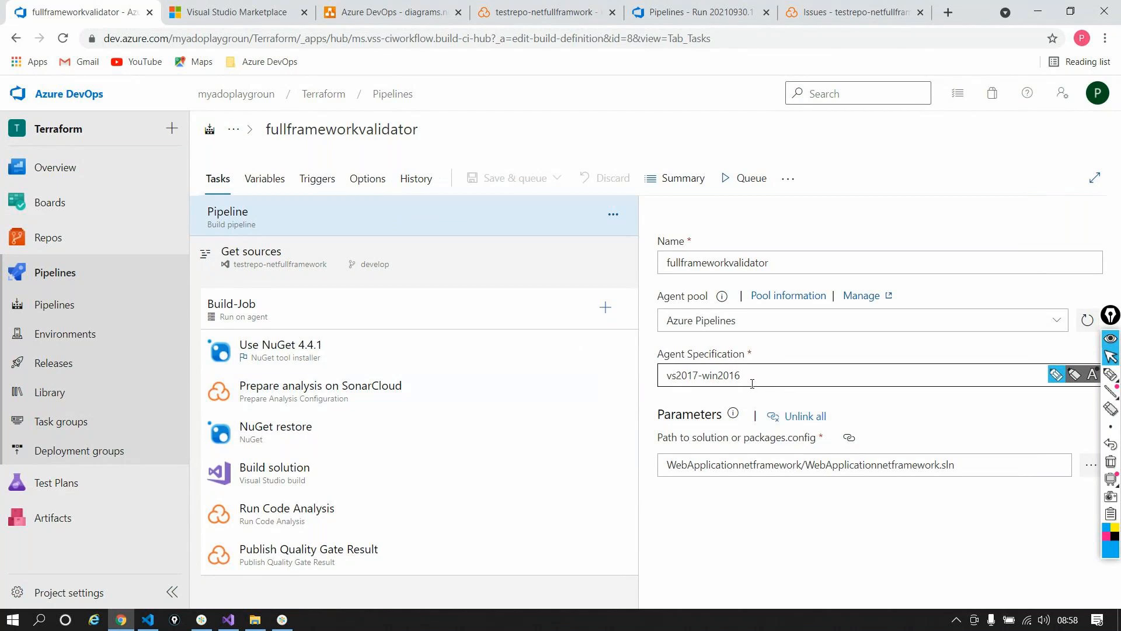
pyautogui.click(759, 321)
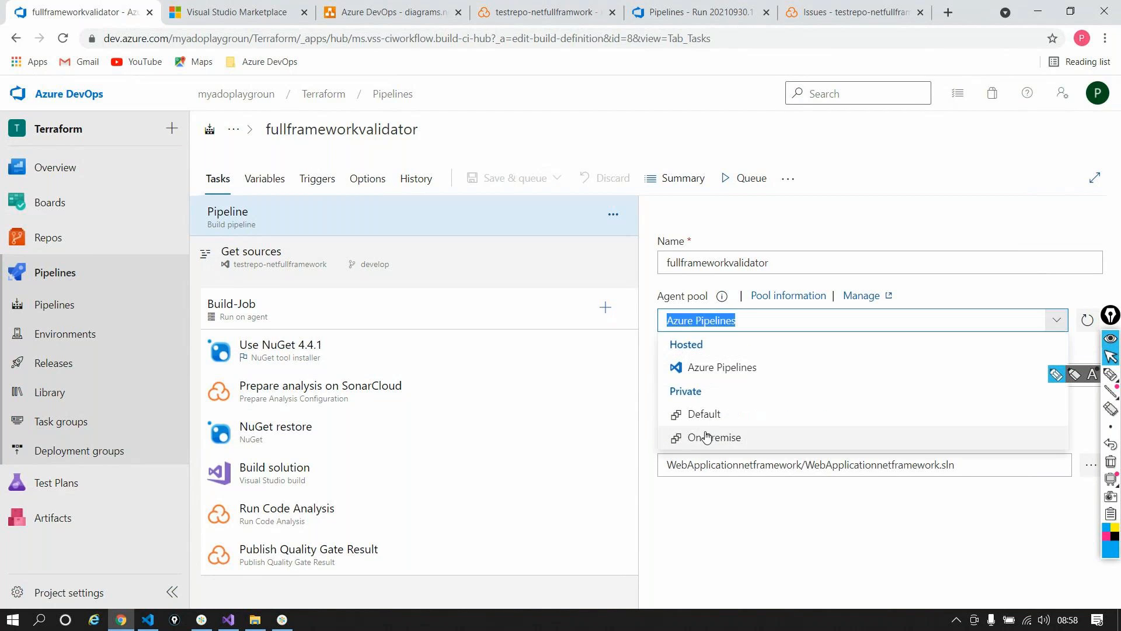
pyautogui.click(843, 432)
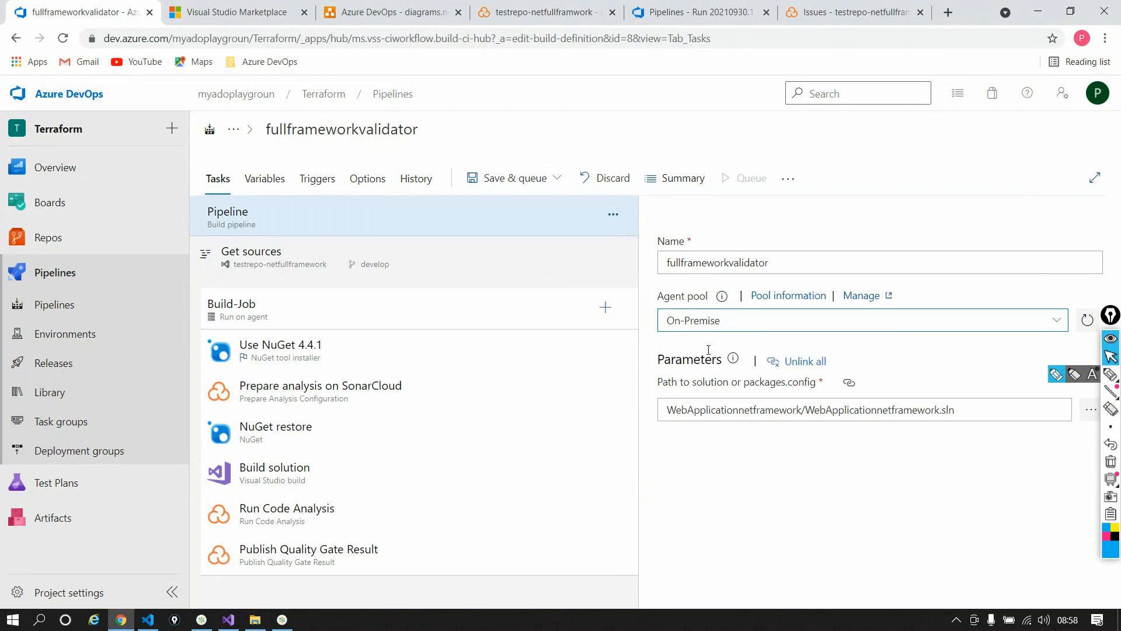
pyautogui.rightClick(80, 590)
pyautogui.click(175, 470)
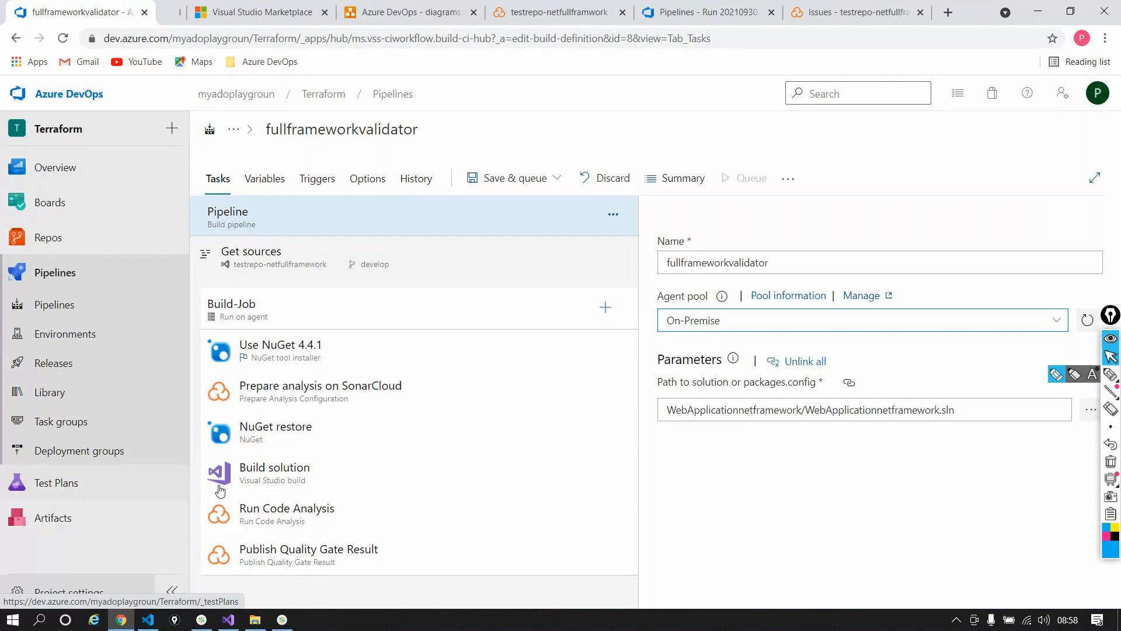
# Step: In Project settings, open Agent pools > On-Premise and view its Agents list
pyautogui.click(199, 12)
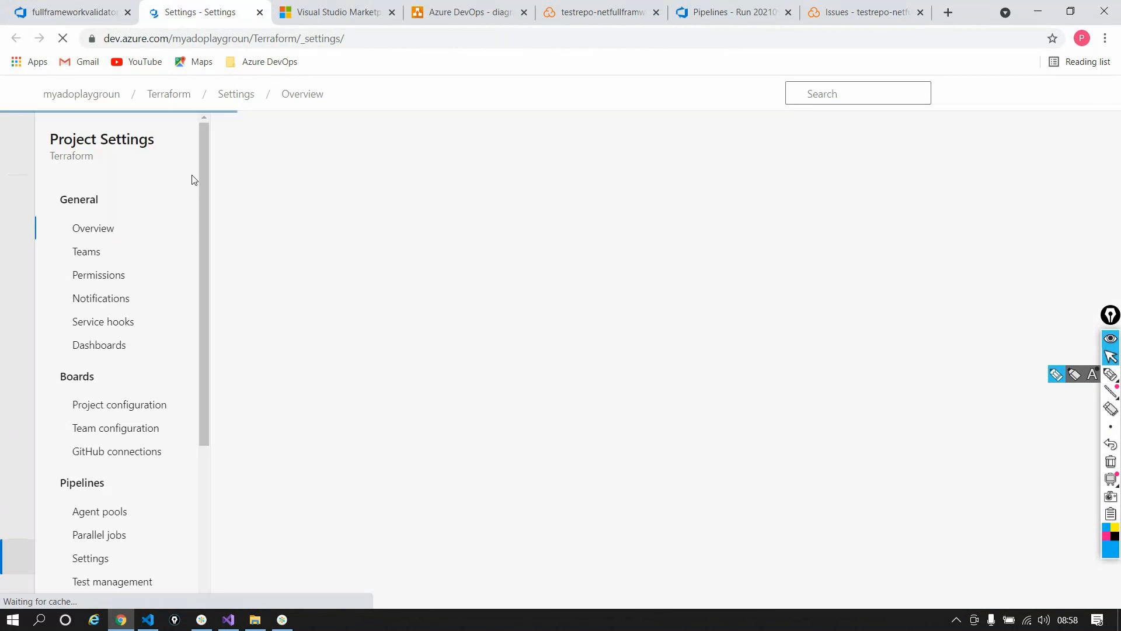
pyautogui.scroll(-3, 143, 391)
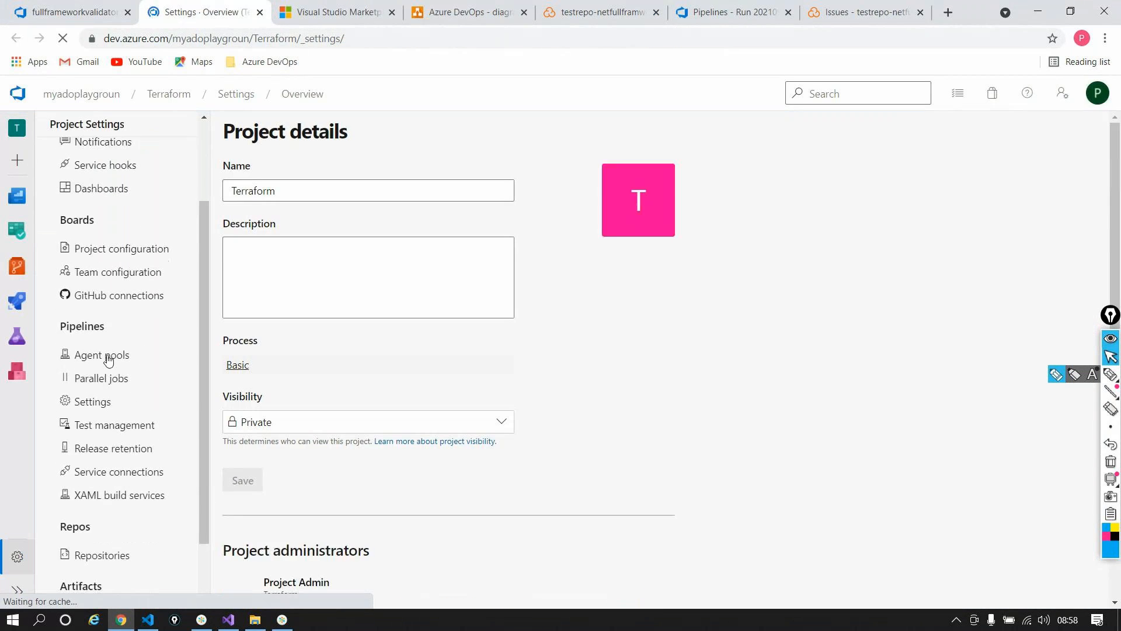
pyautogui.click(108, 360)
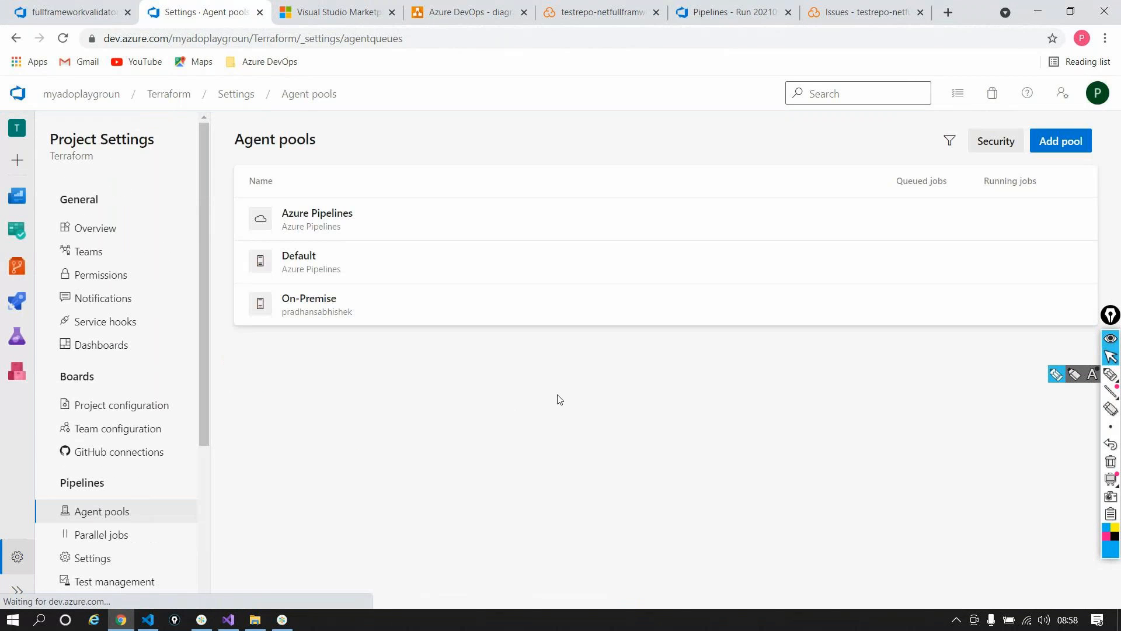
pyautogui.click(329, 314)
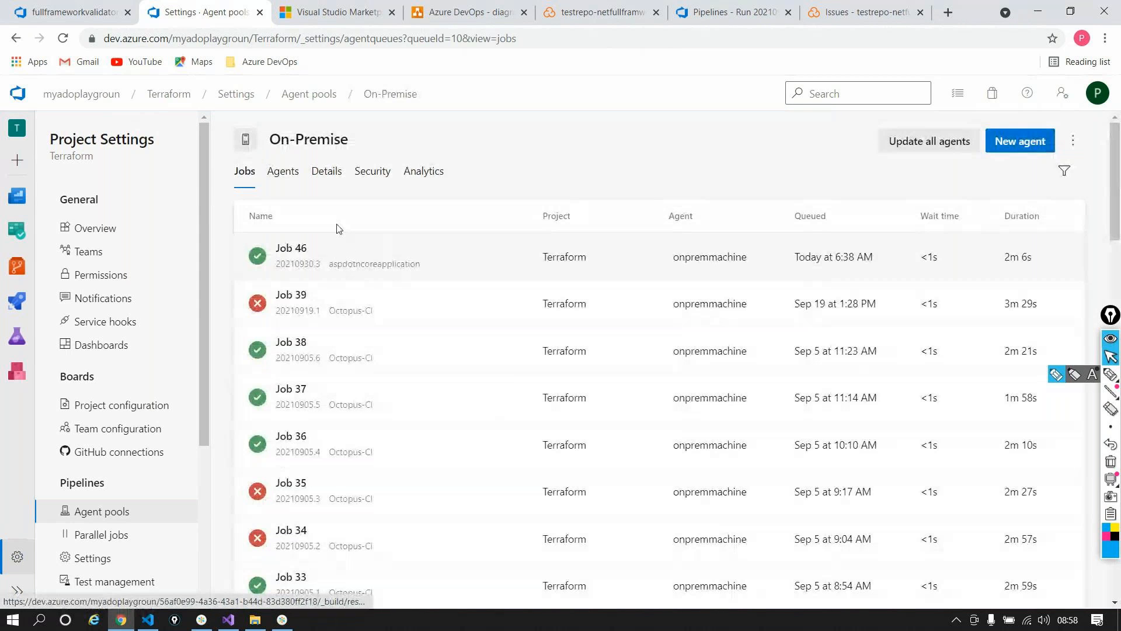
pyautogui.click(294, 175)
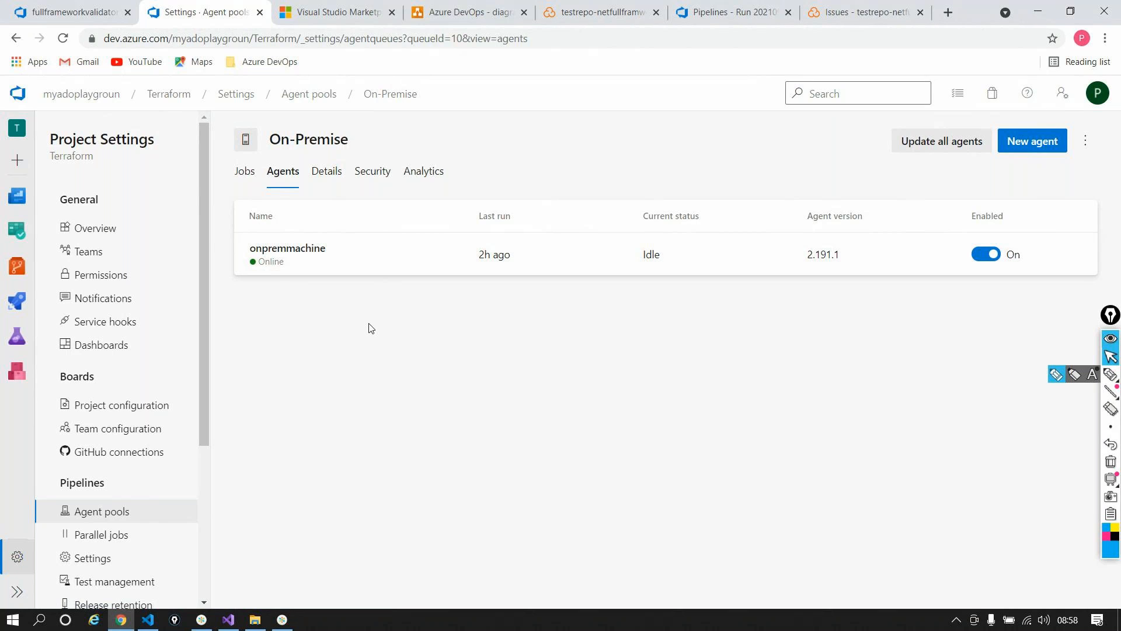
# Step: In File Explorer, open New Volume (H:) and look inside the agent folder
pyautogui.moveTo(266, 624)
pyautogui.click(261, 555)
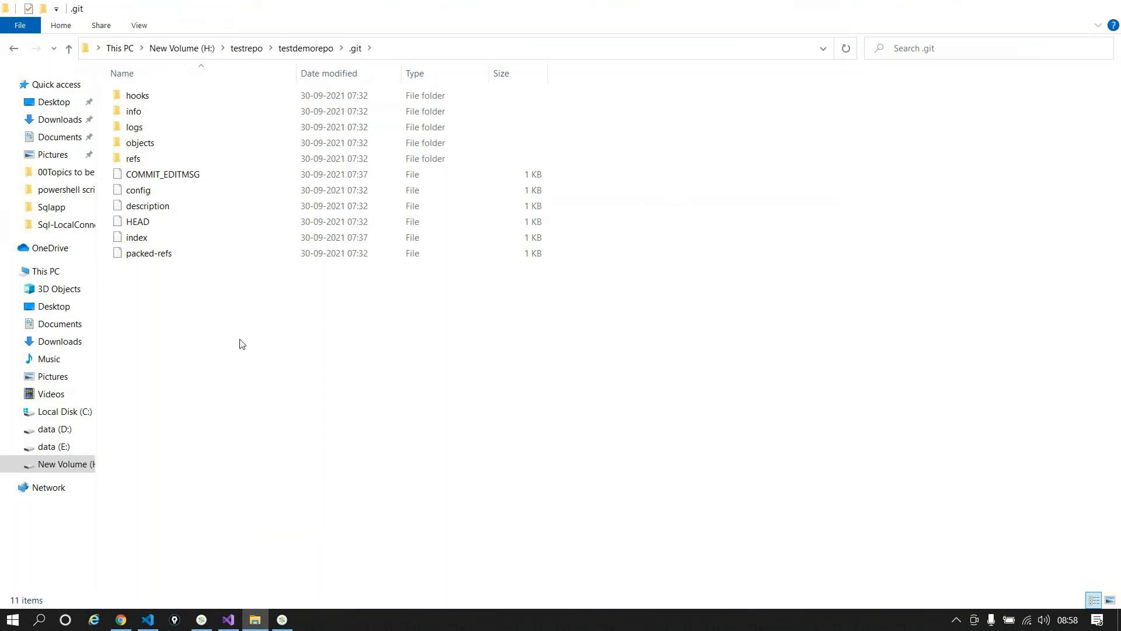
pyautogui.click(69, 464)
pyautogui.doubleClick(170, 97)
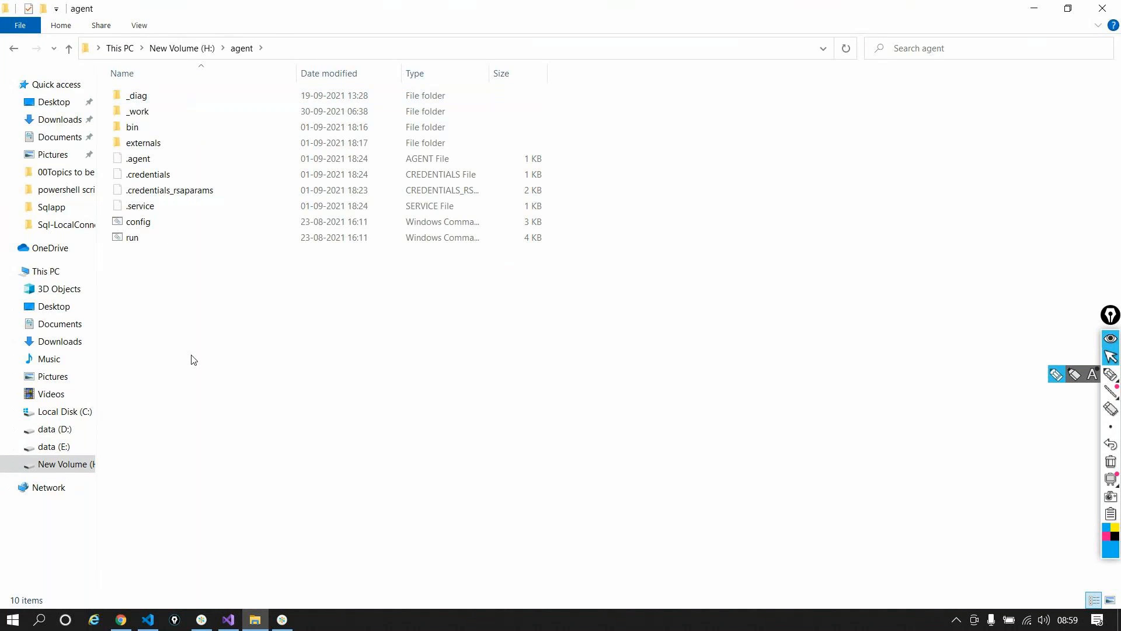
pyautogui.click(14, 48)
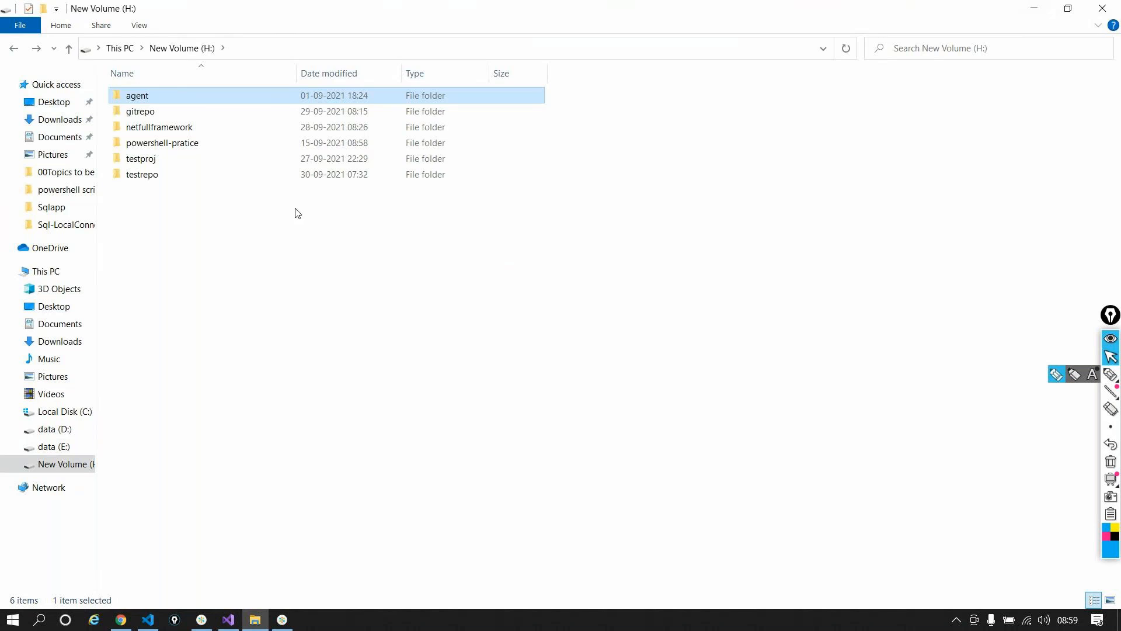
# Step: Browse agent > _work > r1 > a on H:, then return to the On-Premise agents page
pyautogui.doubleClick(267, 102)
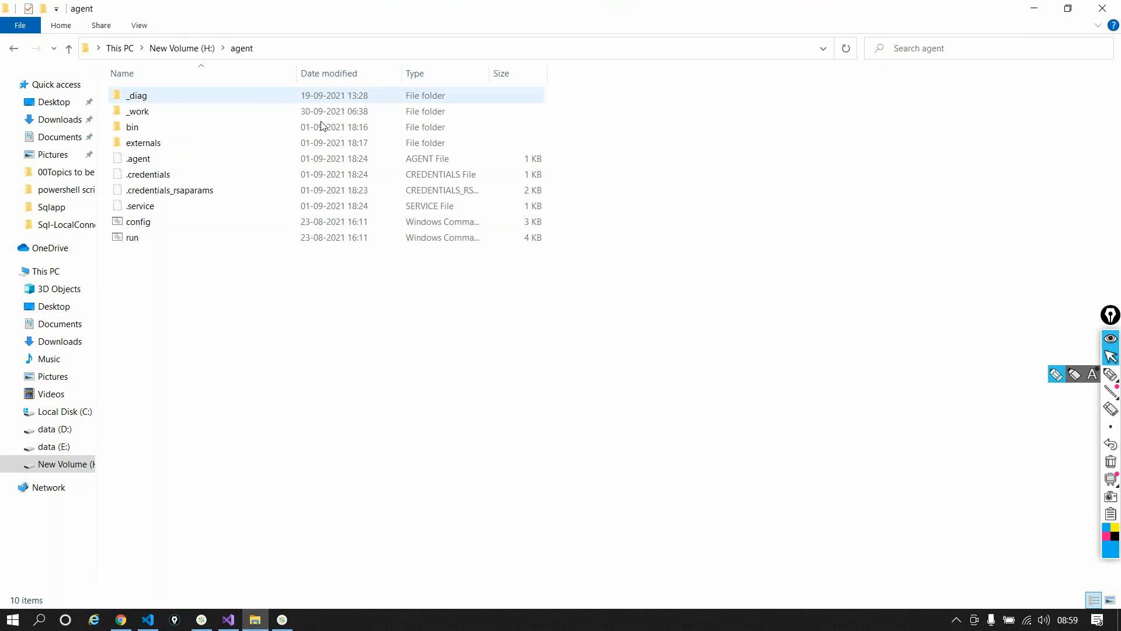
pyautogui.doubleClick(138, 111)
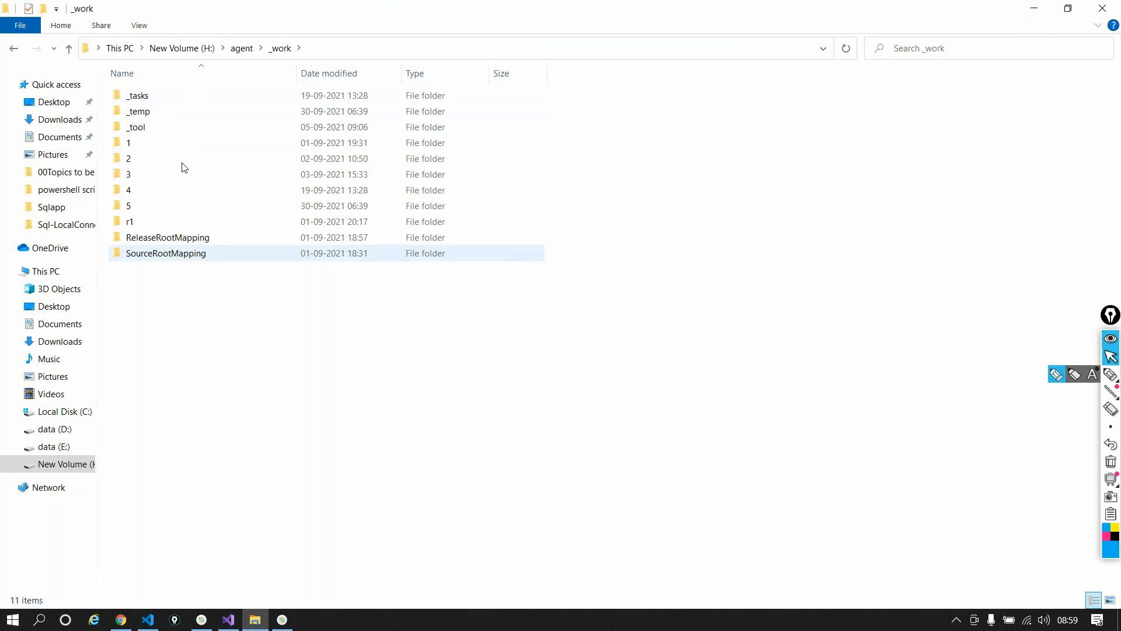
pyautogui.doubleClick(147, 220)
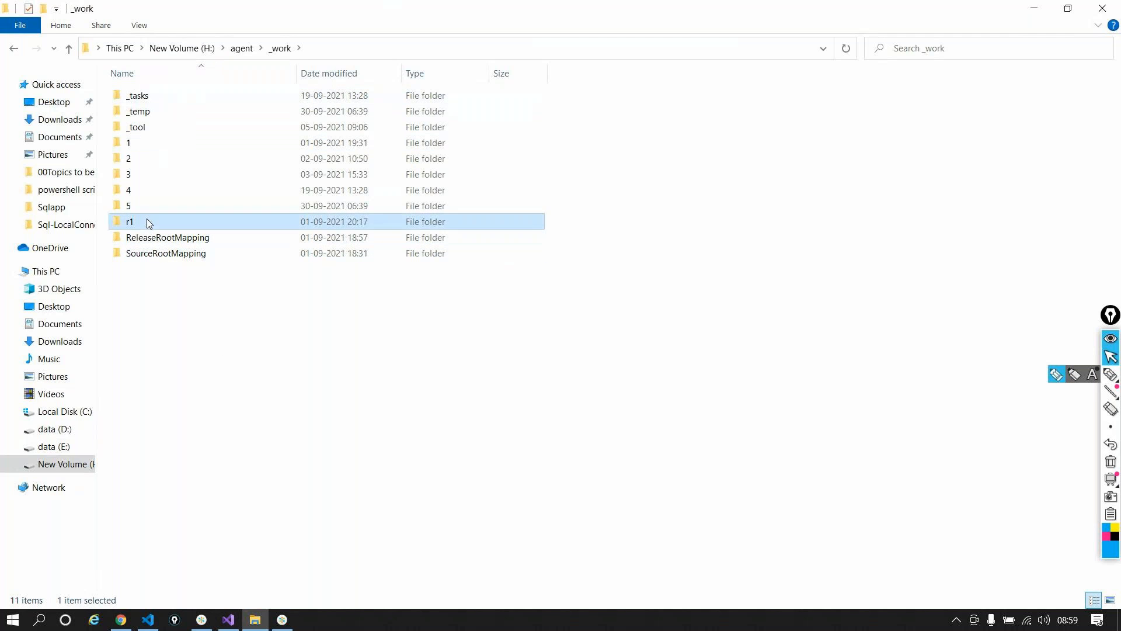
pyautogui.doubleClick(181, 104)
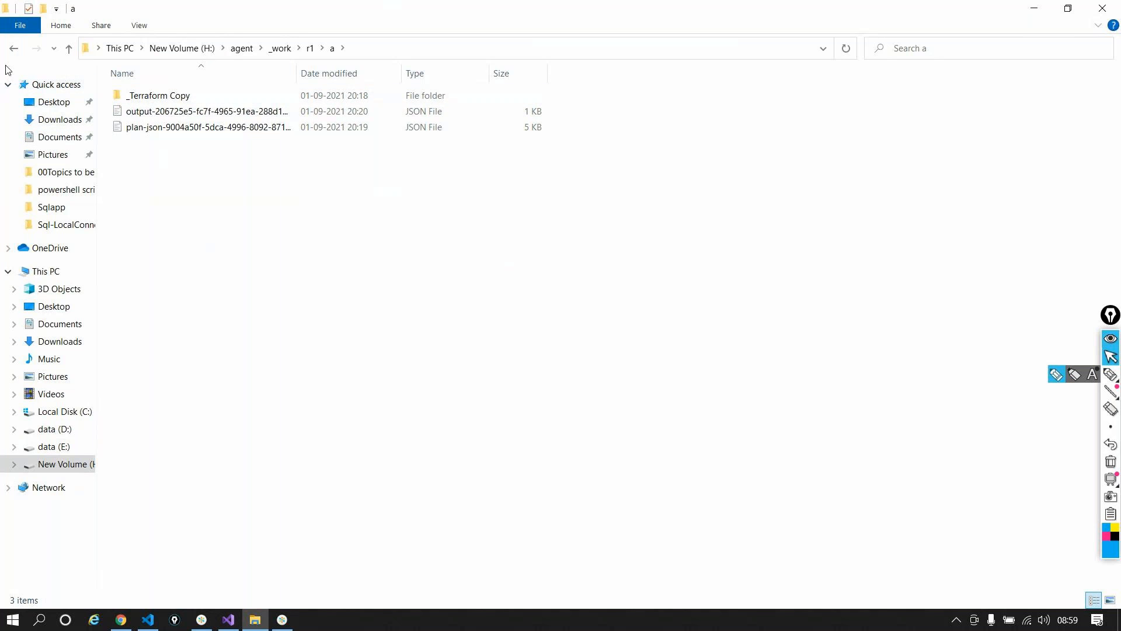
pyautogui.click(13, 49)
pyautogui.click(14, 50)
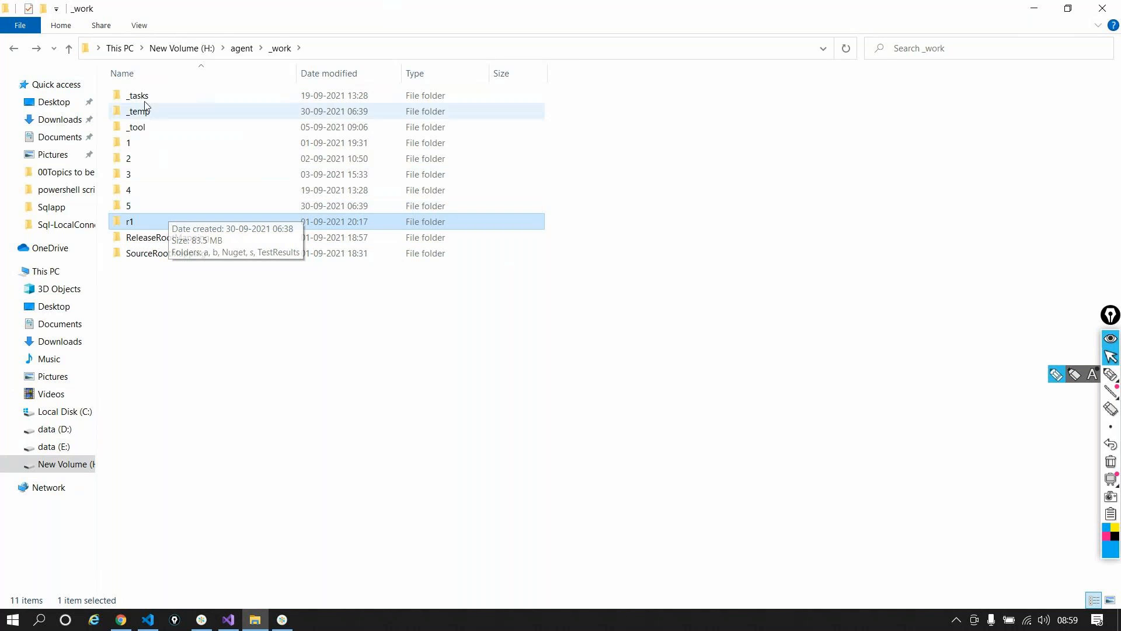
pyautogui.moveTo(120, 619)
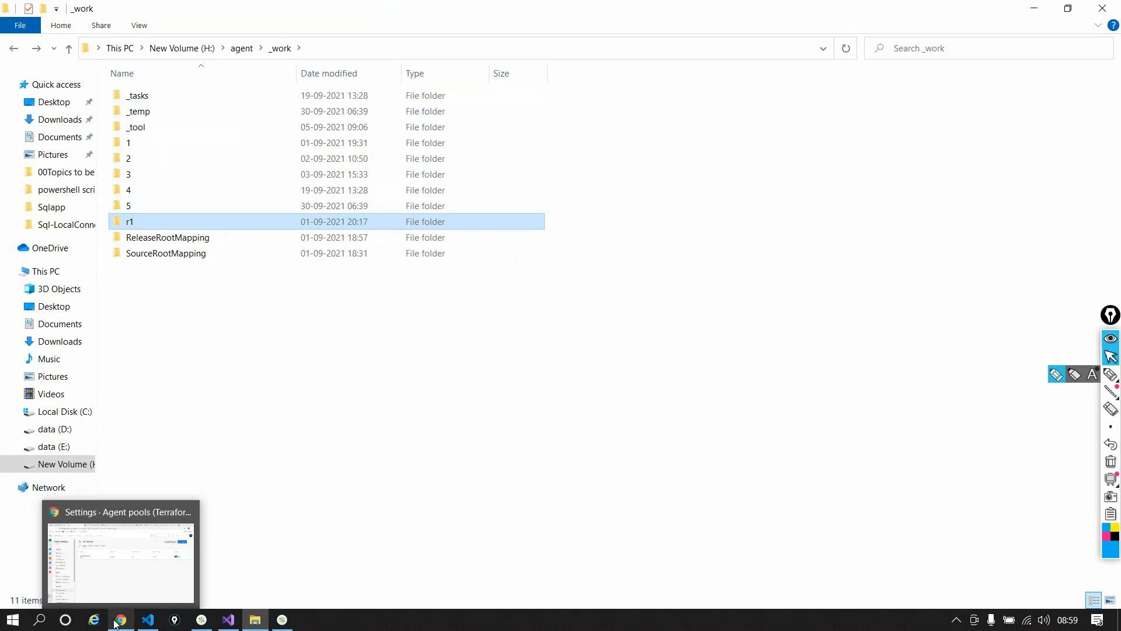
pyautogui.click(138, 582)
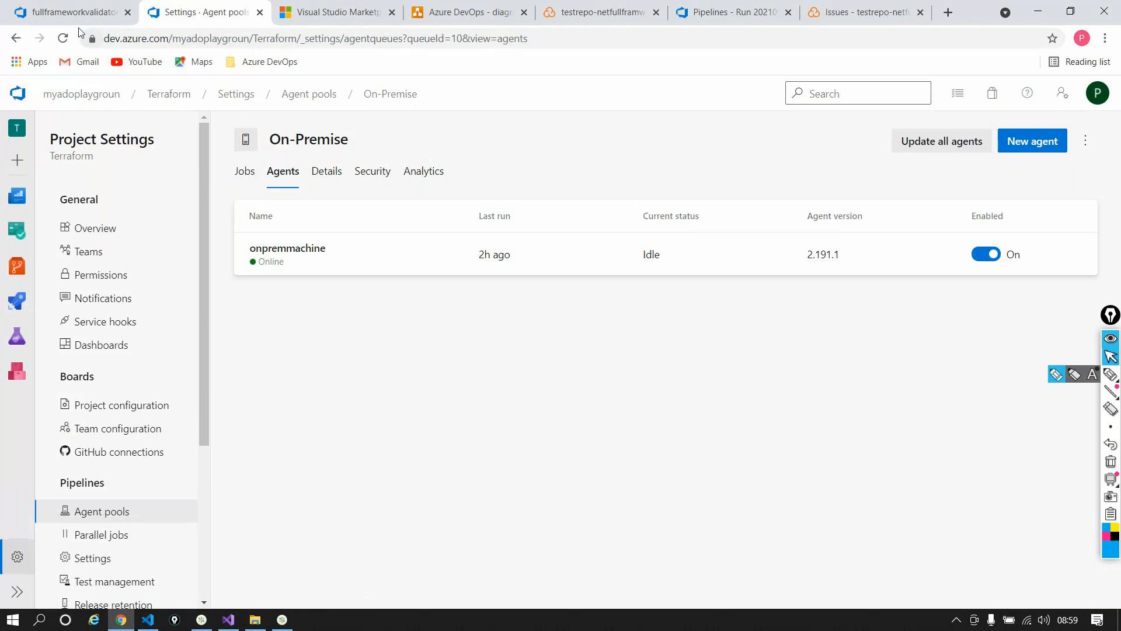
pyautogui.click(80, 13)
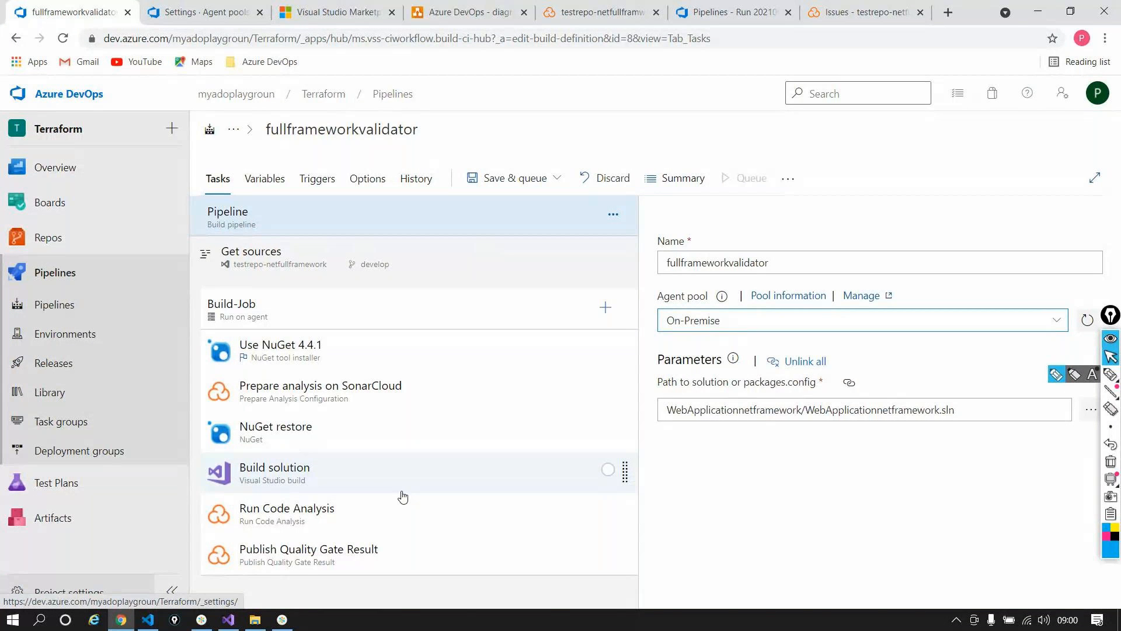
pyautogui.hotkey('ctrl', 'Tab')
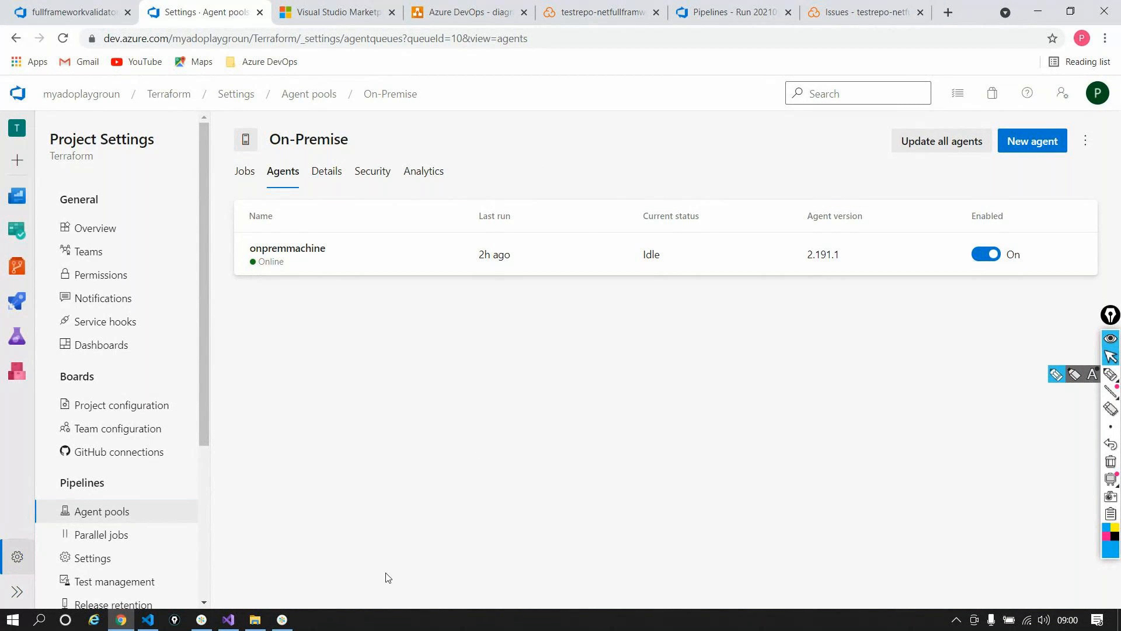
pyautogui.rightClick(368, 623)
# Step: Open Task Manager on the Services tab and scroll through the machine's services
pyautogui.click(427, 547)
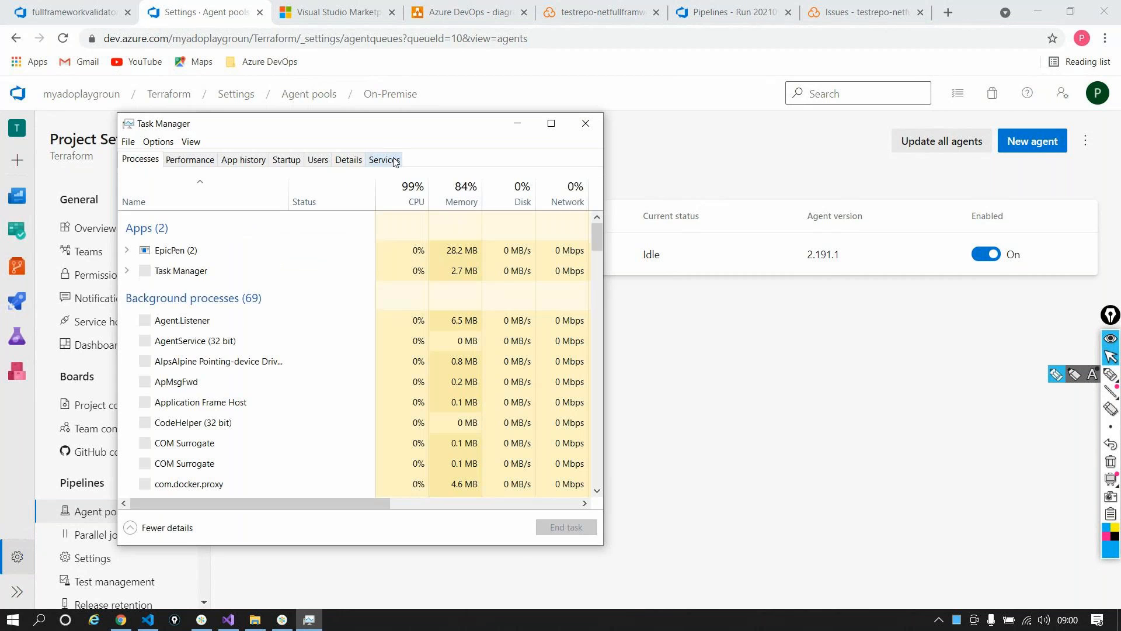
pyautogui.click(395, 162)
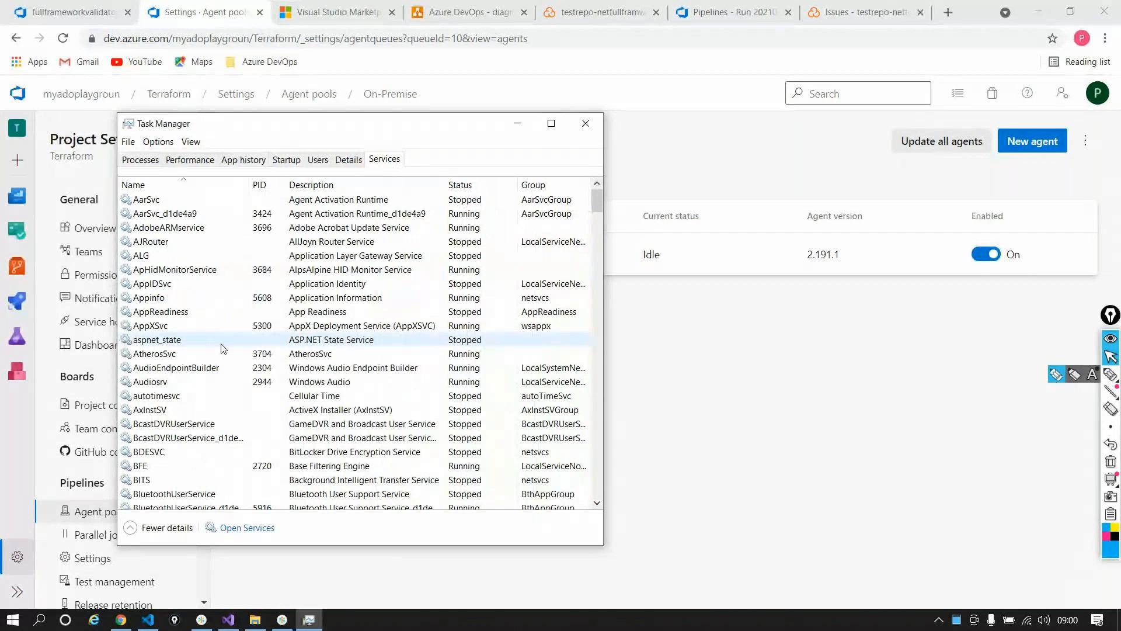
pyautogui.scroll(-2, 286, 284)
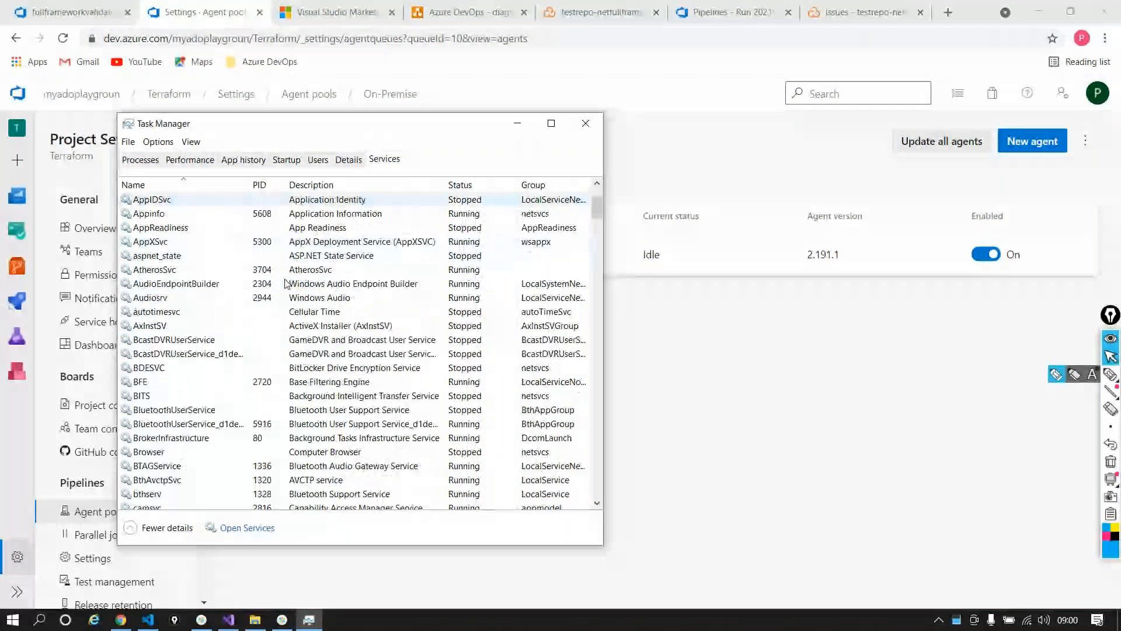
pyautogui.scroll(-16, 286, 284)
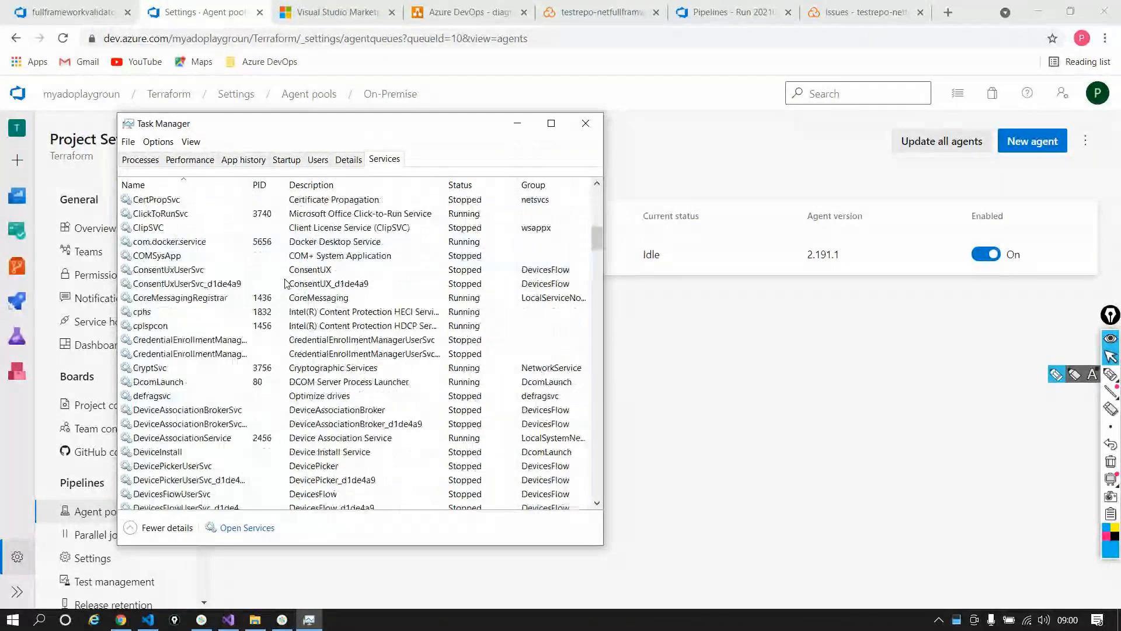
pyautogui.scroll(-20, 286, 283)
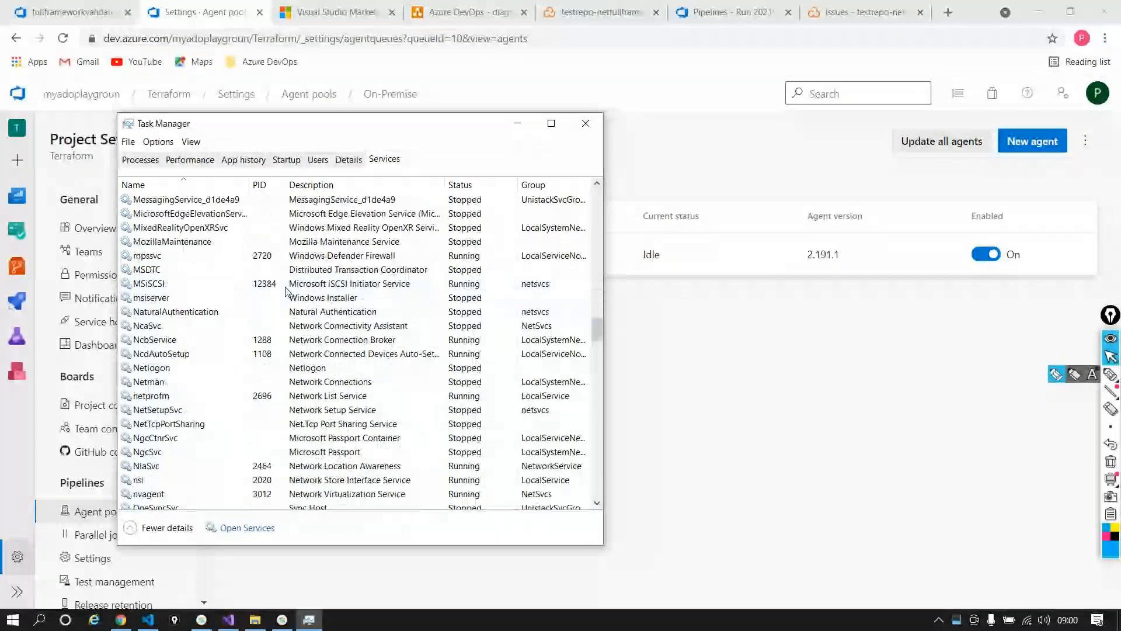
pyautogui.scroll(-20, 286, 291)
pyautogui.scroll(-4, 286, 291)
pyautogui.scroll(-15, 287, 290)
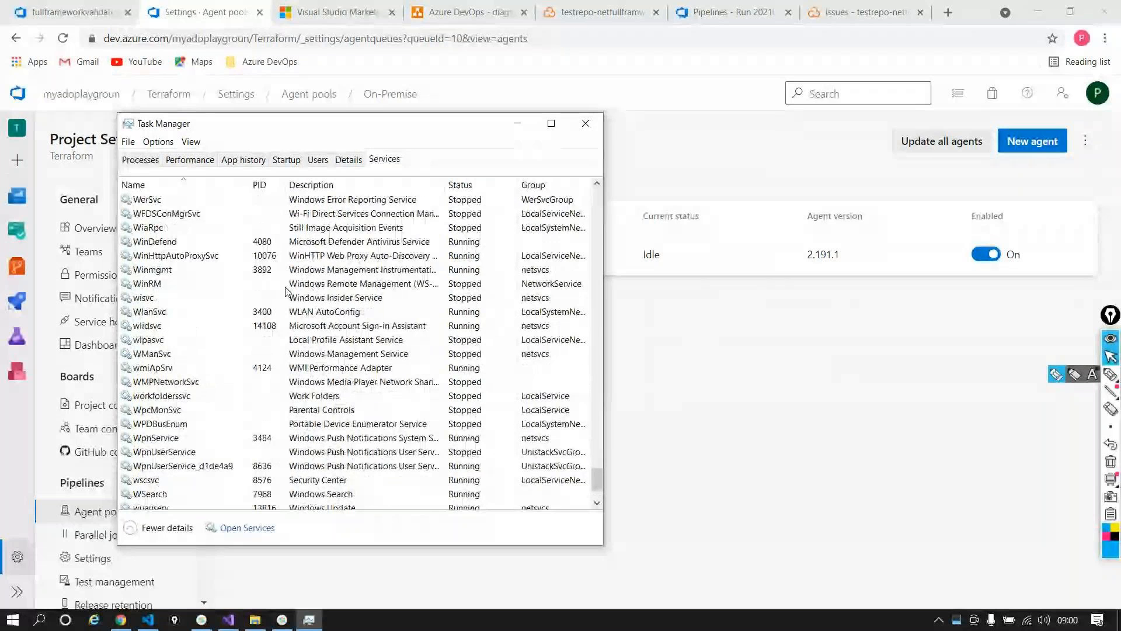
pyautogui.scroll(9, 286, 290)
pyautogui.moveTo(598, 444); pyautogui.dragTo(600, 176)
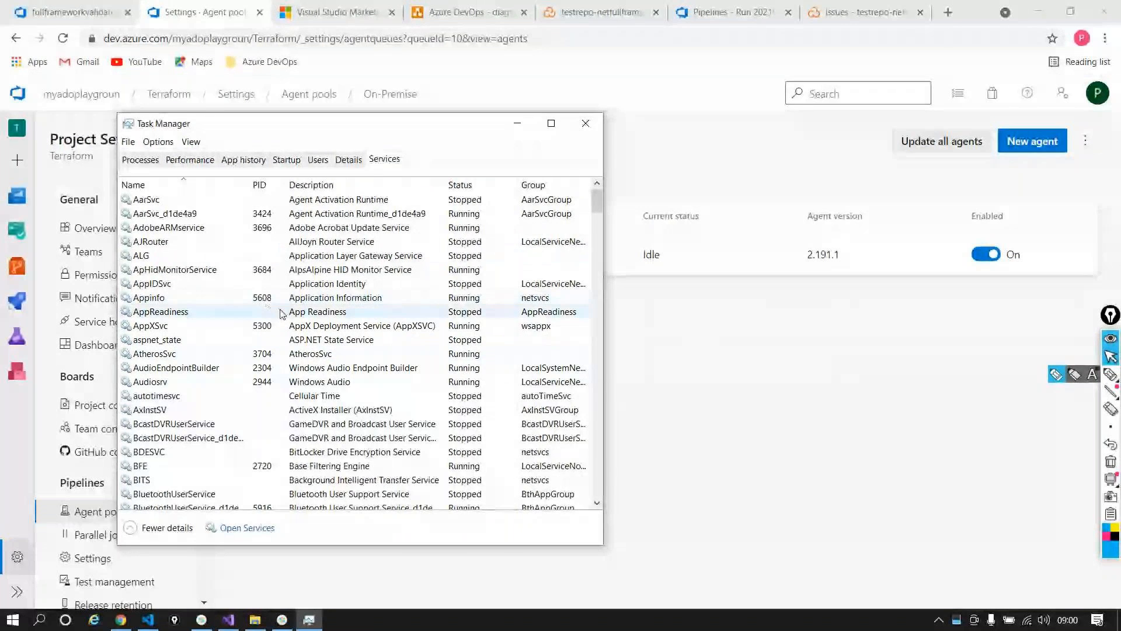
pyautogui.hotkey('alt', 'Tab')
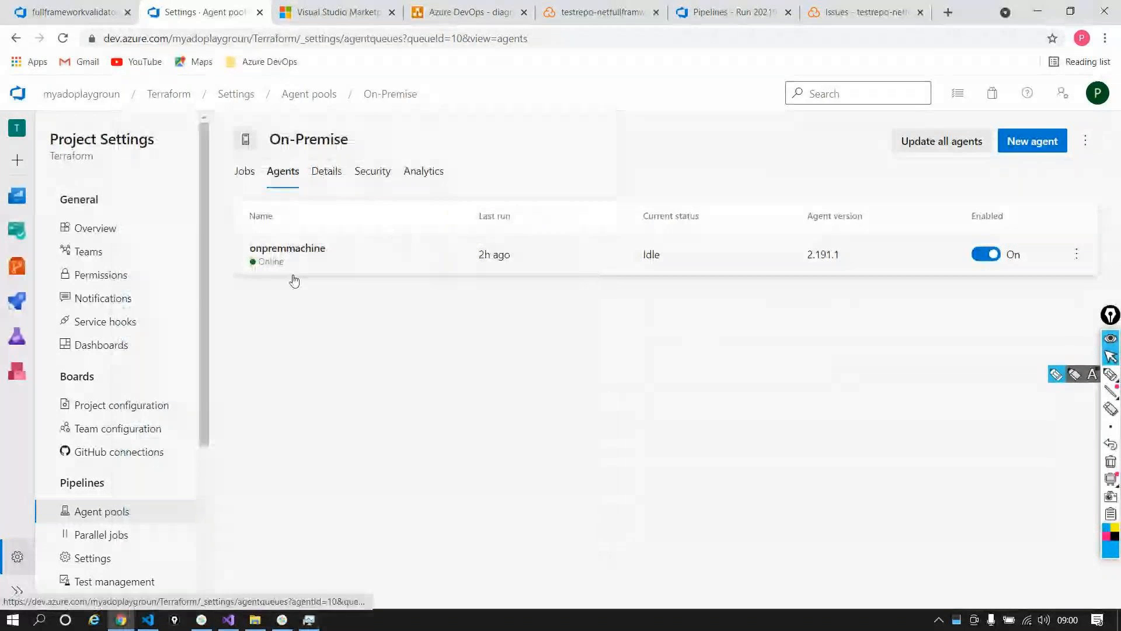
pyautogui.hotkey('alt', 'Tab')
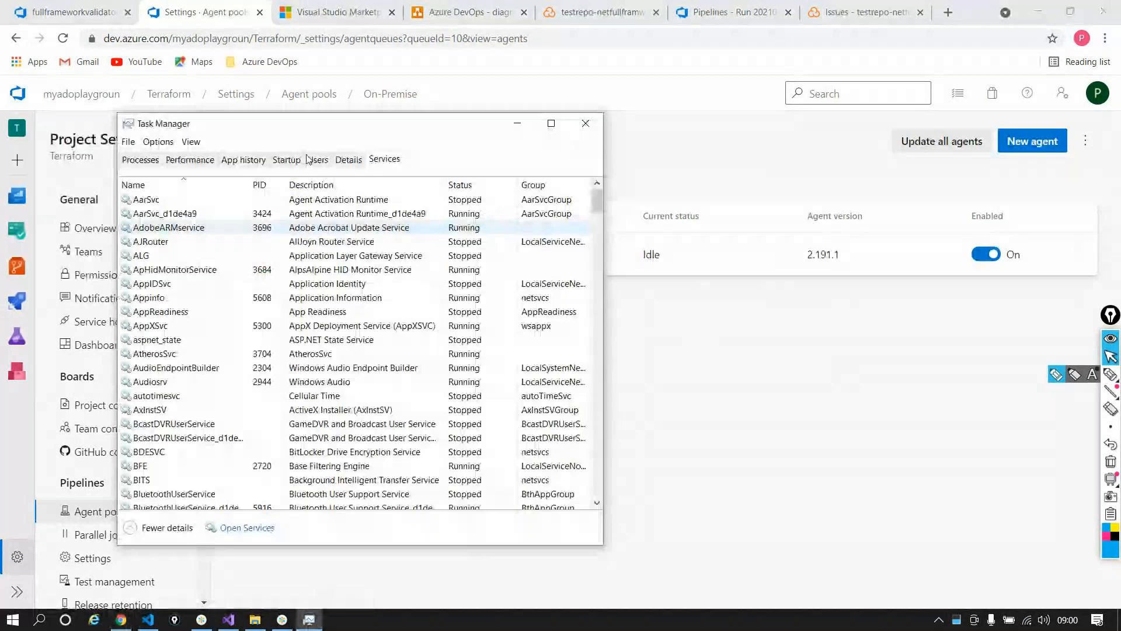
# Step: Verify in the Services console that Azure Pipelines Agent is running with automatic startup, then close it
pyautogui.click(266, 528)
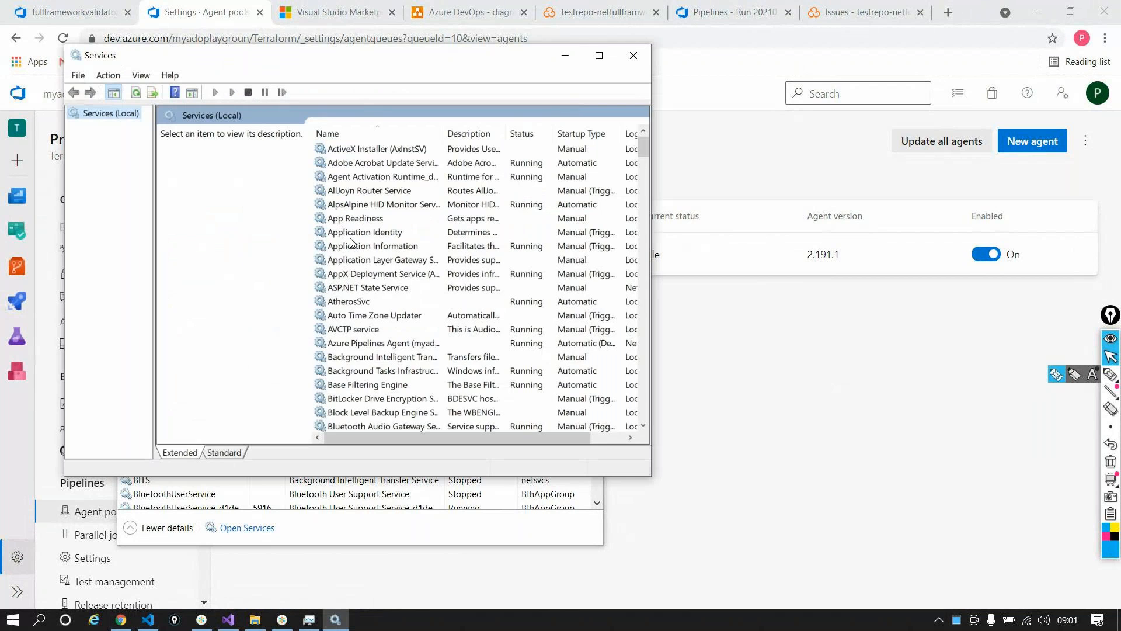
pyautogui.click(386, 181)
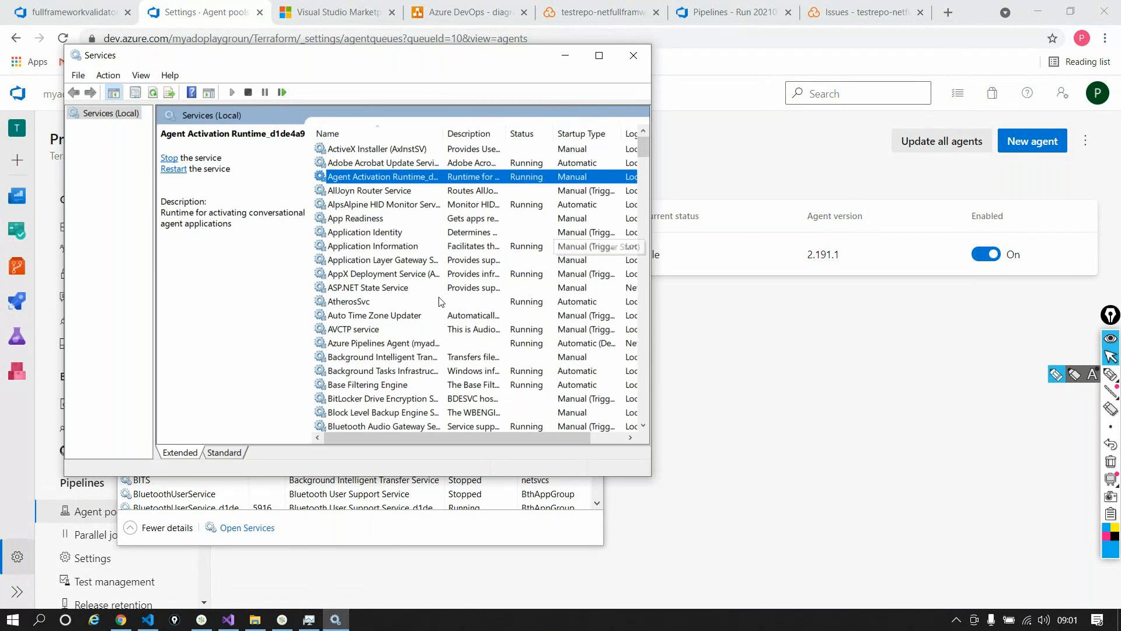
pyautogui.click(350, 357)
pyautogui.click(350, 345)
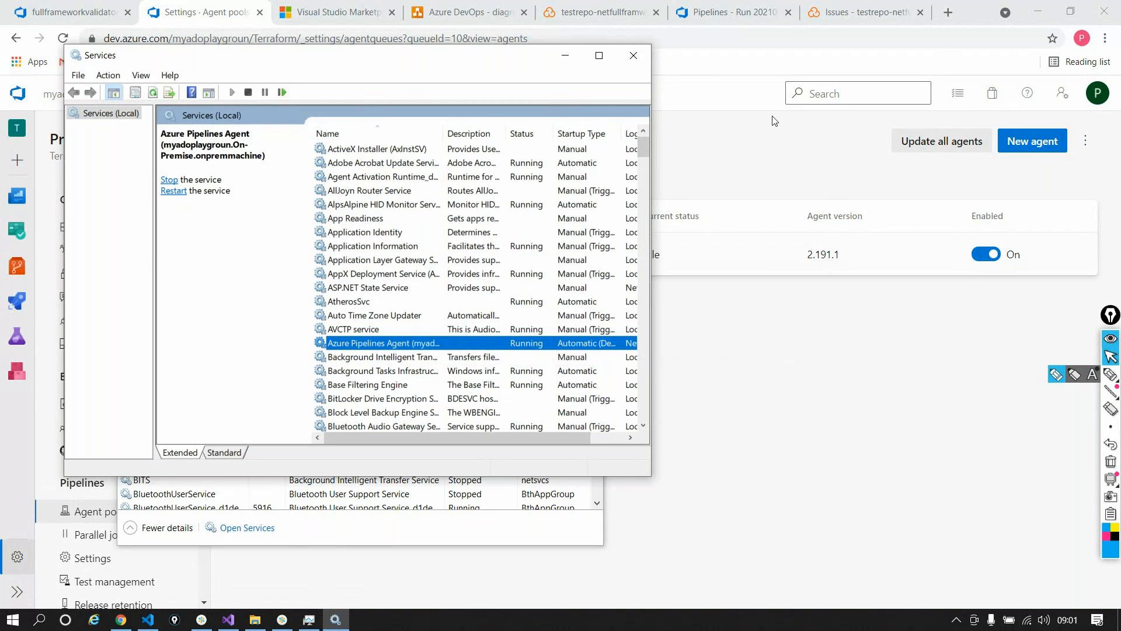
pyautogui.click(634, 56)
pyautogui.click(518, 123)
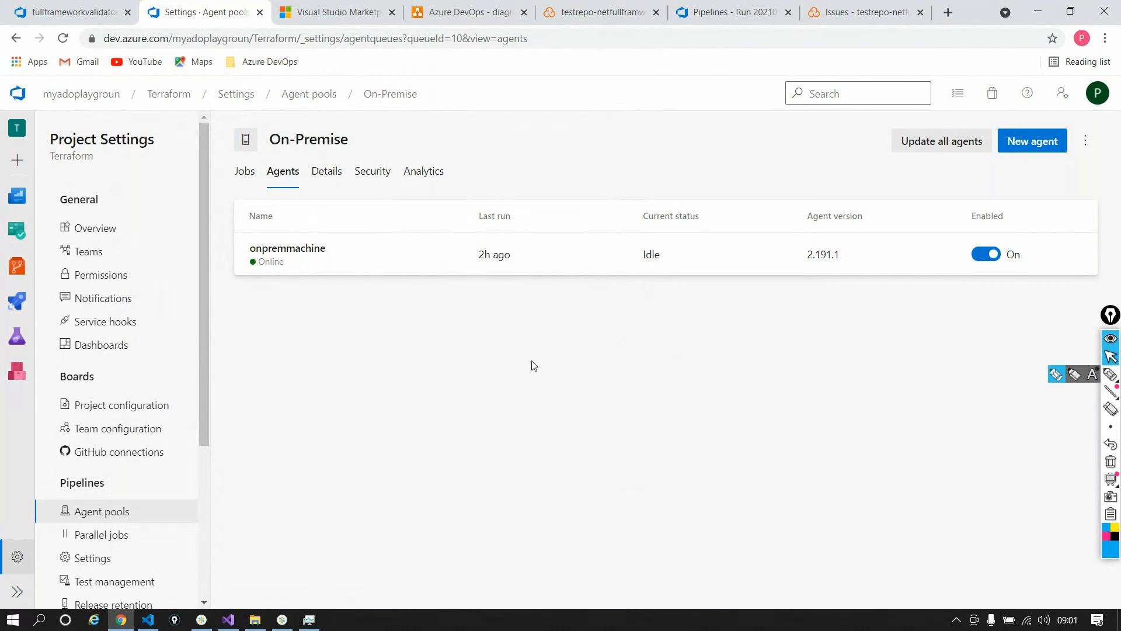
# Step: Return to the fullframeworkvalidator pipeline editor and close Task Manager
pyautogui.click(92, 8)
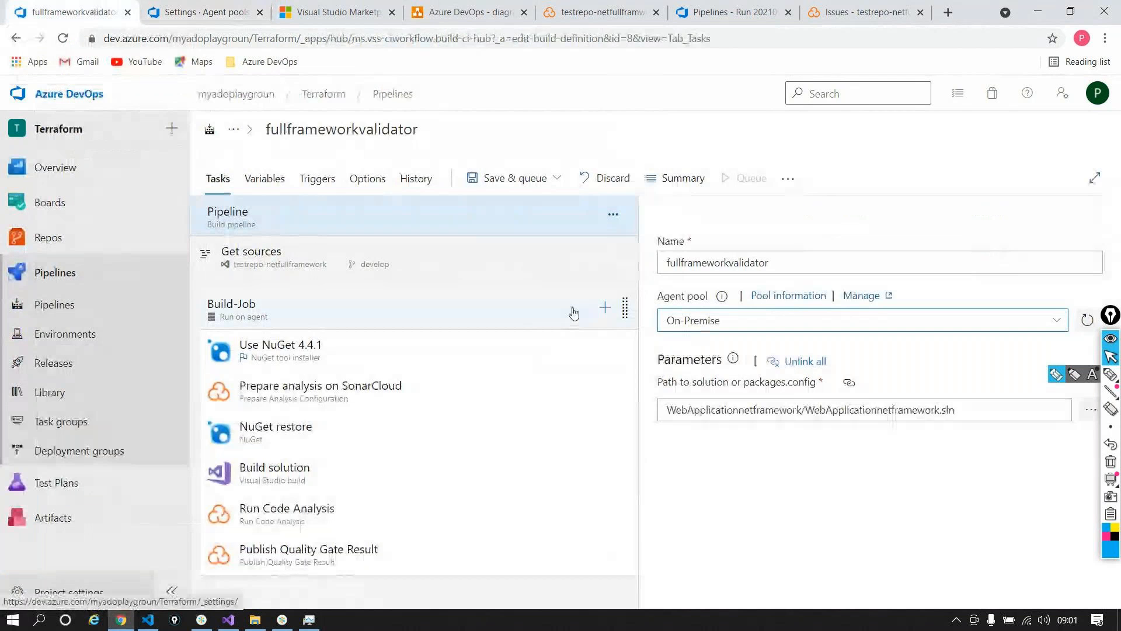
pyautogui.click(309, 619)
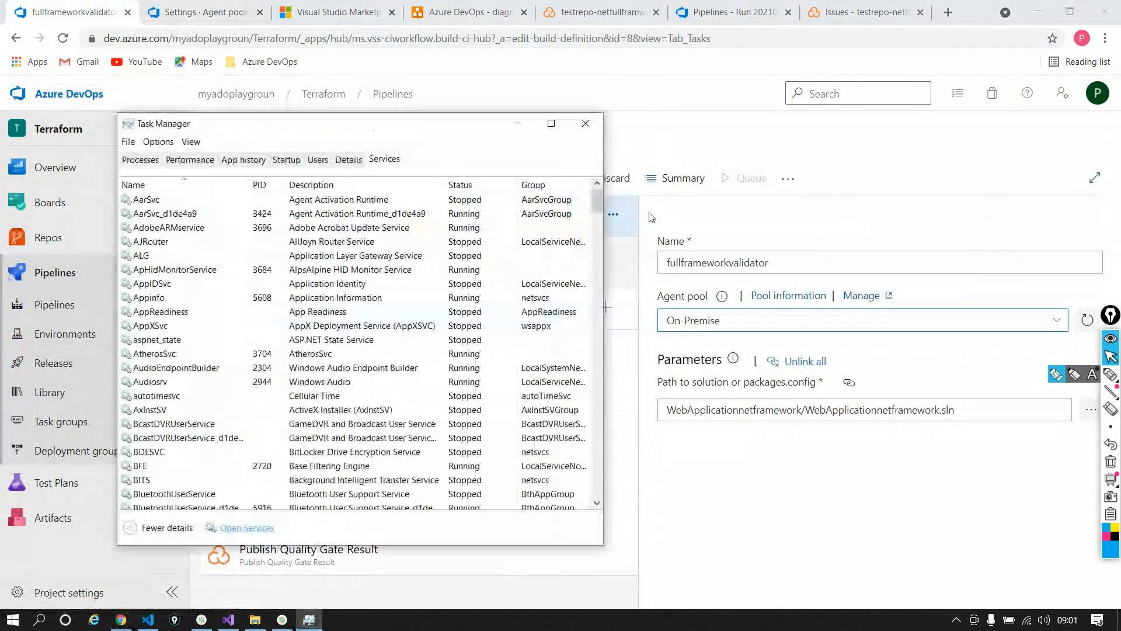
pyautogui.click(586, 123)
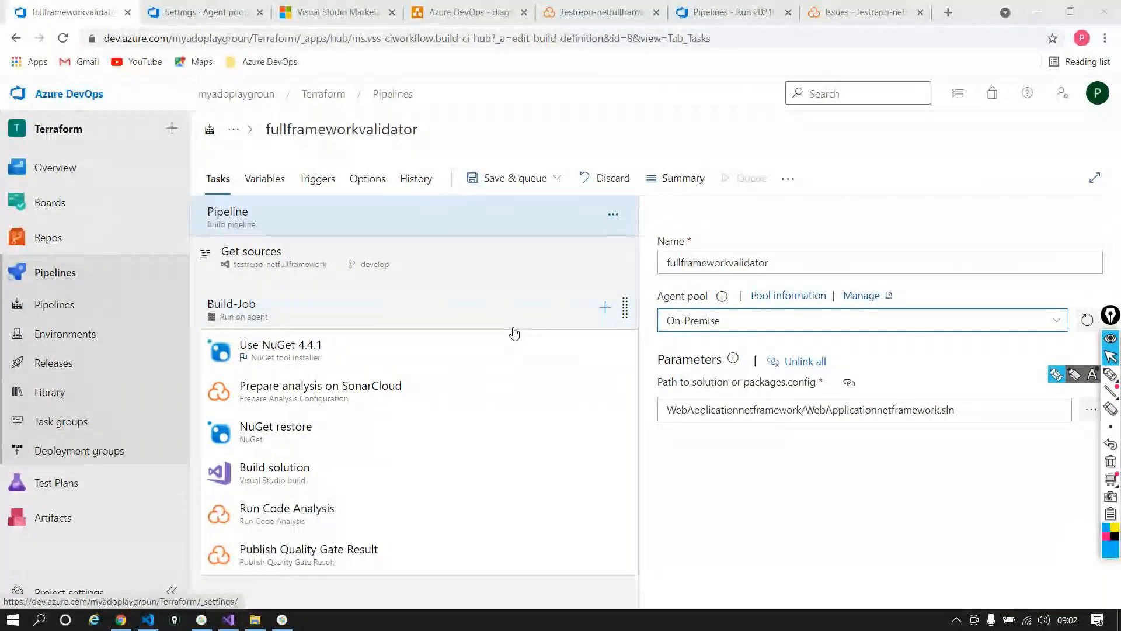
# Step: Change the agent pool from On-Premise to Azure Pipelines with agent specification windows-2019
pyautogui.click(753, 326)
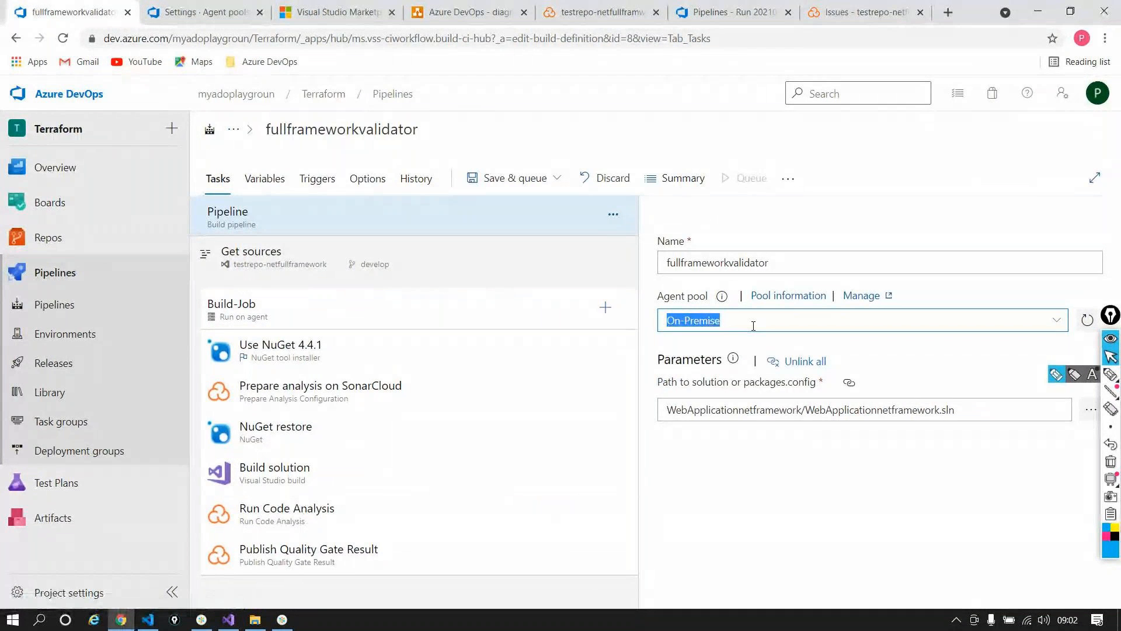
pyautogui.click(982, 320)
pyautogui.click(836, 370)
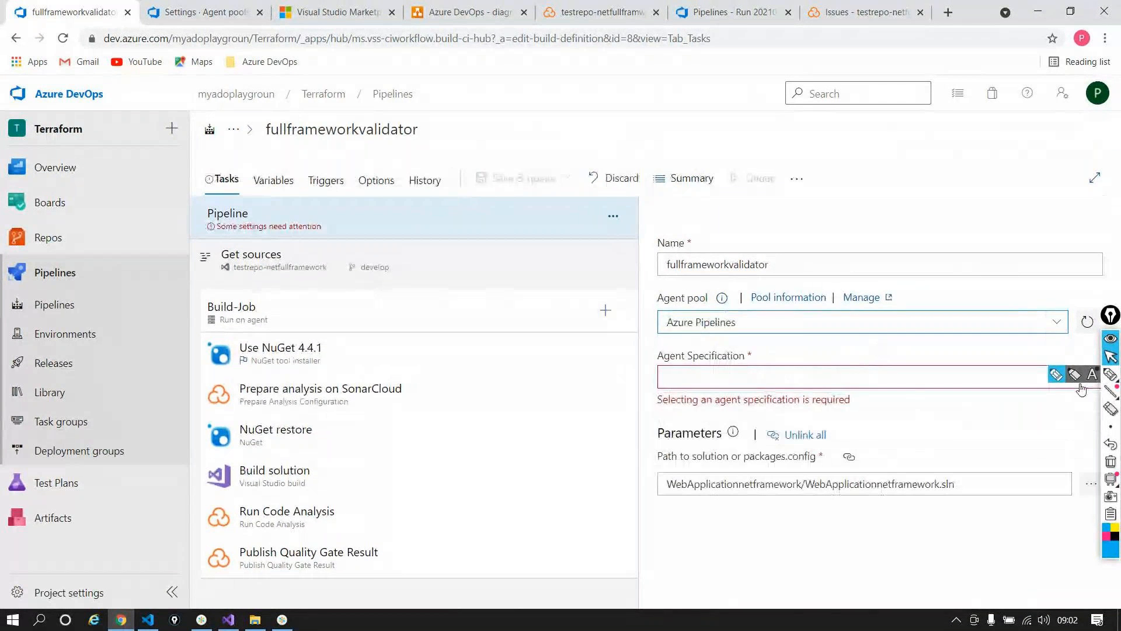
pyautogui.click(1110, 343)
pyautogui.click(1090, 377)
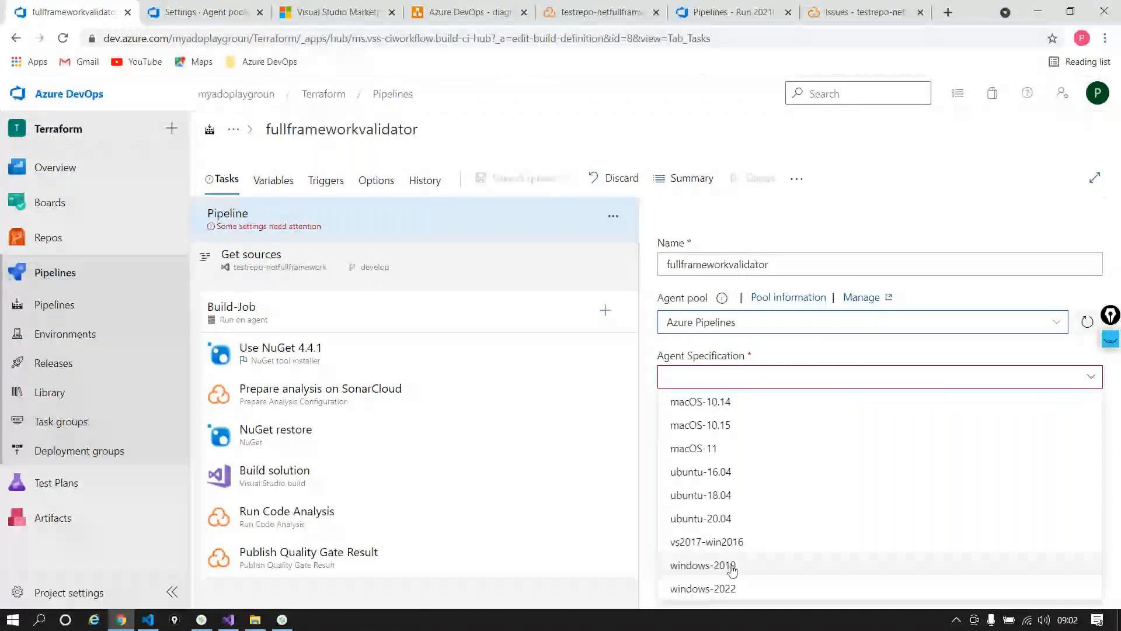
pyautogui.click(734, 565)
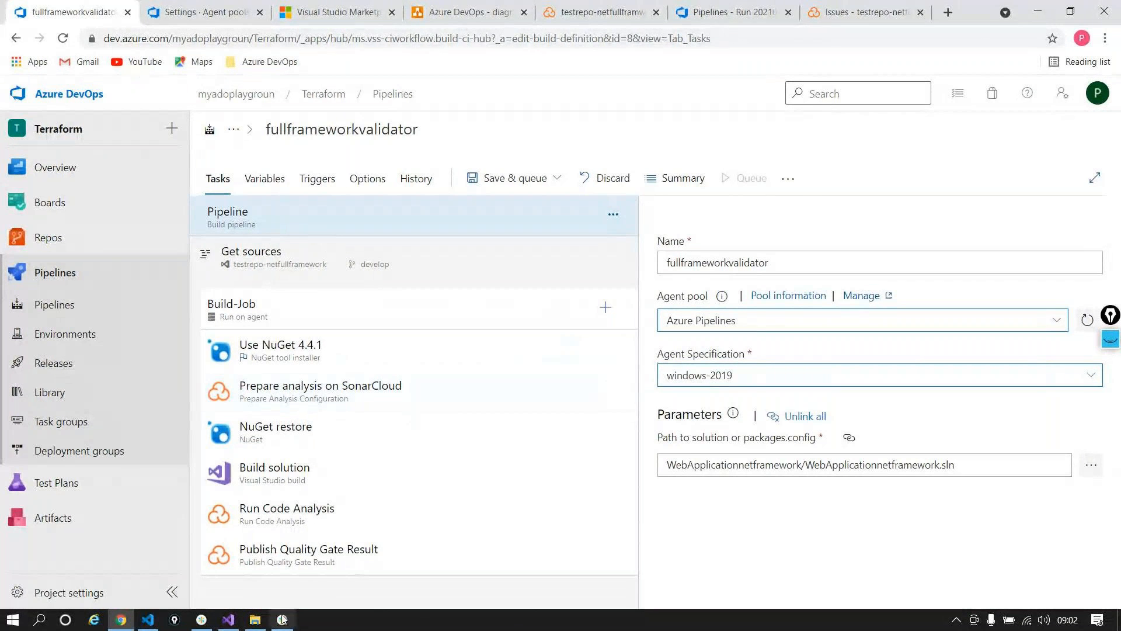
pyautogui.click(282, 620)
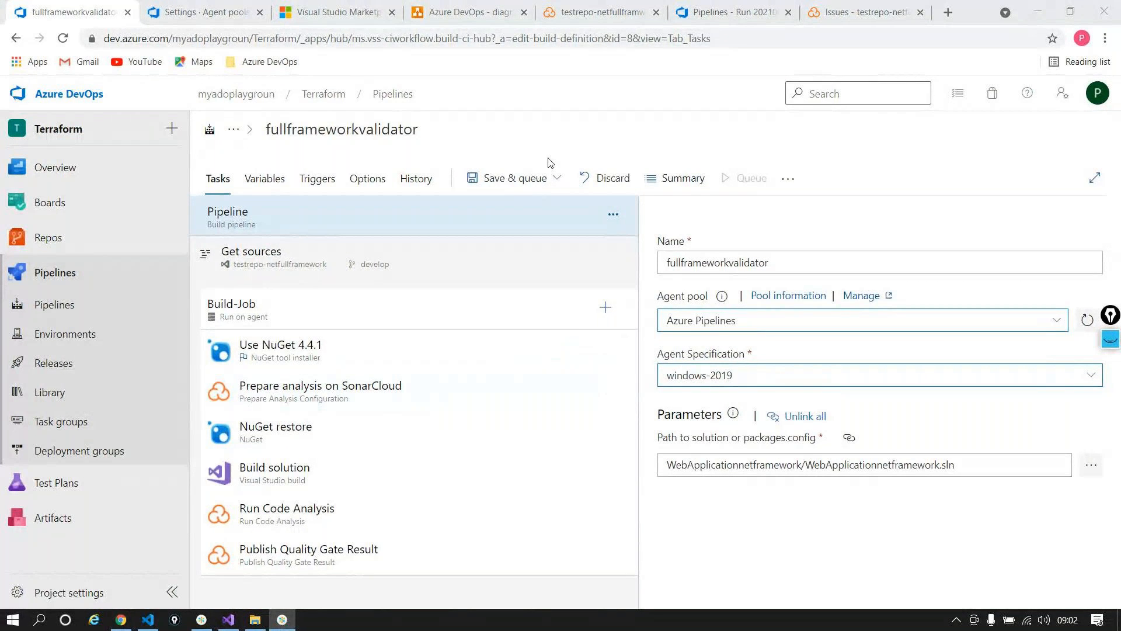